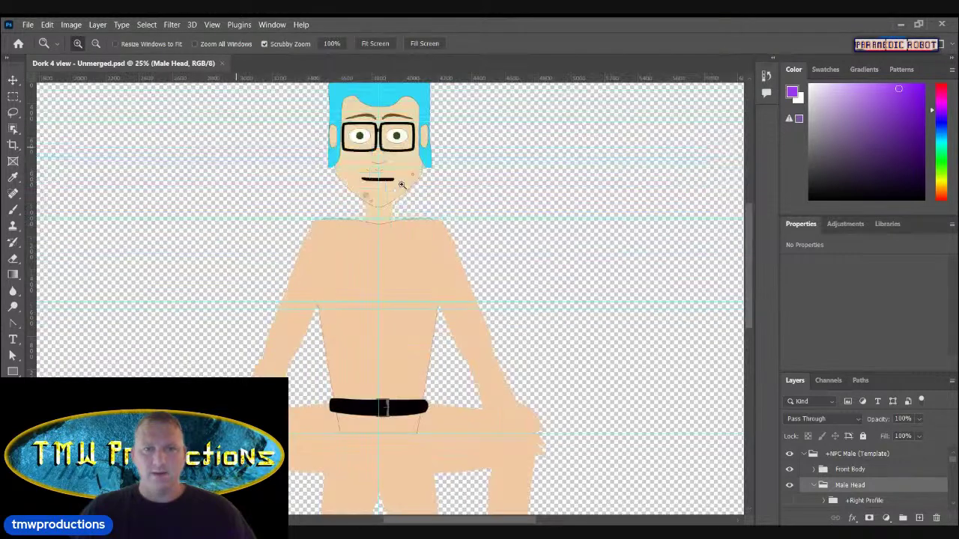
Step: Examine the character's face, glasses, hair and upper body up close and at full view
{"action": "left_click", "coordinate": [402, 185]}
{"action": "left_click", "coordinate": [401, 185]}
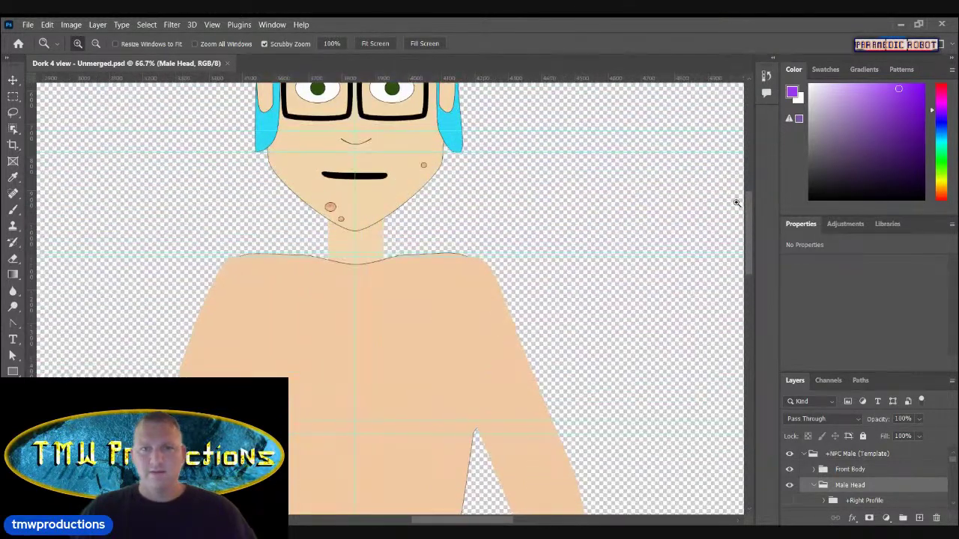
{"action": "scroll", "coordinate": [750, 199], "scroll_direction": "up", "scroll_amount": 5}
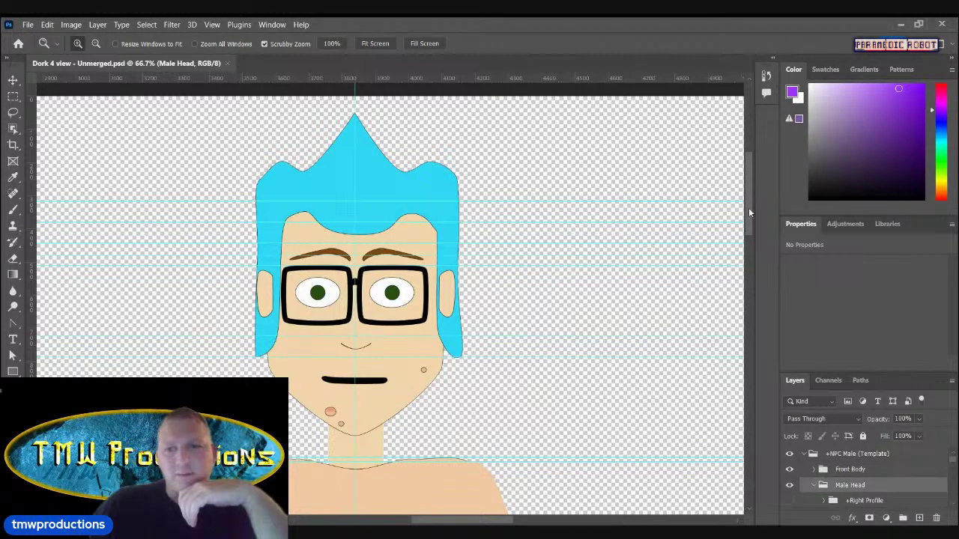
{"action": "scroll", "coordinate": [751, 204], "scroll_direction": "down", "scroll_amount": 1}
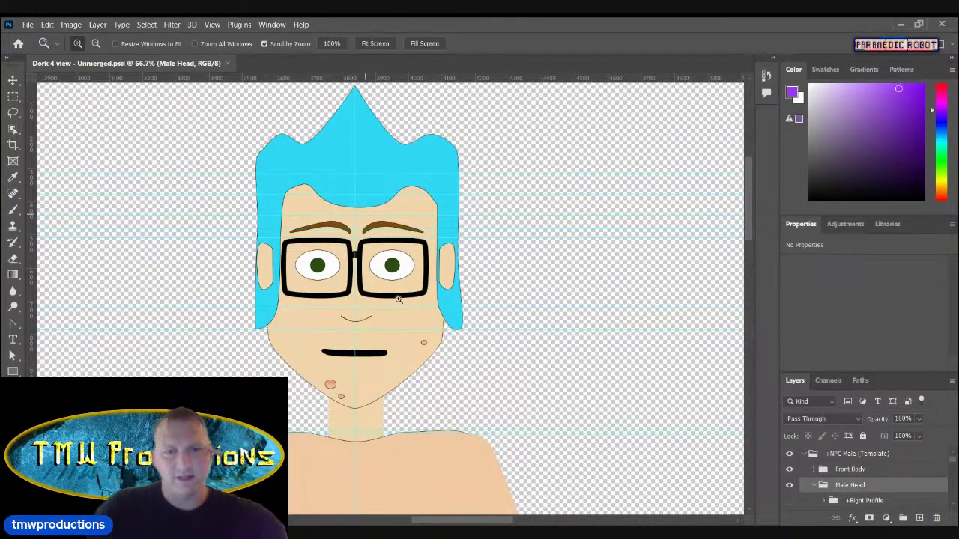
{"action": "left_click", "coordinate": [355, 227]}
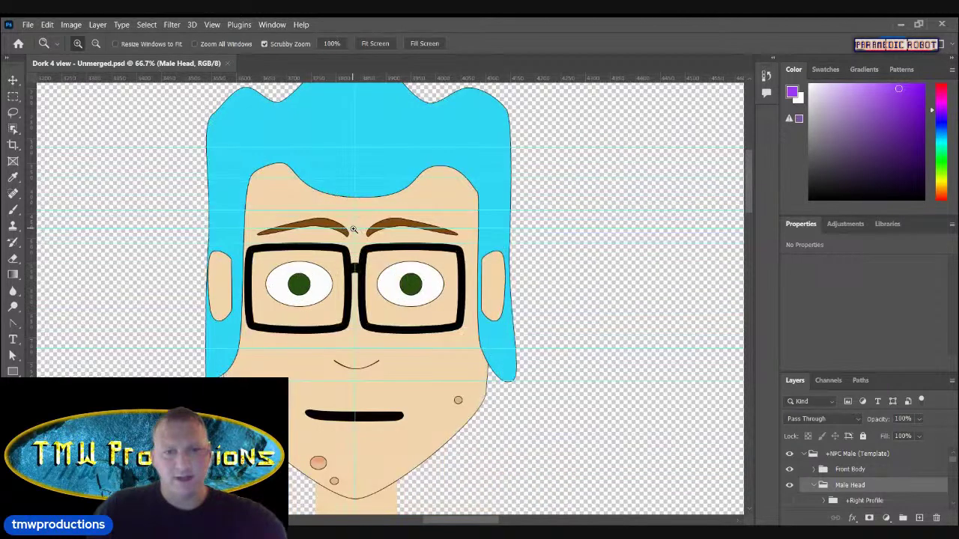
{"action": "left_click", "coordinate": [355, 227]}
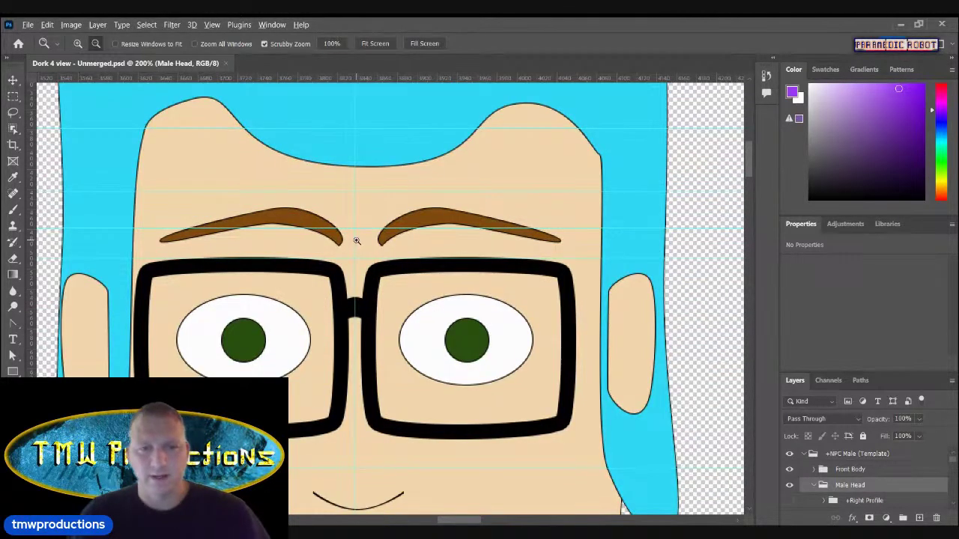
{"action": "left_click", "coordinate": [356, 243], "text": "alt"}
{"action": "left_click_drag", "start_coordinate": [750, 186], "coordinate": [750, 223]}
{"action": "left_click", "coordinate": [606, 268], "text": "alt"}
{"action": "left_click", "coordinate": [607, 267], "text": "alt"}
{"action": "left_click", "coordinate": [701, 277], "text": "alt"}
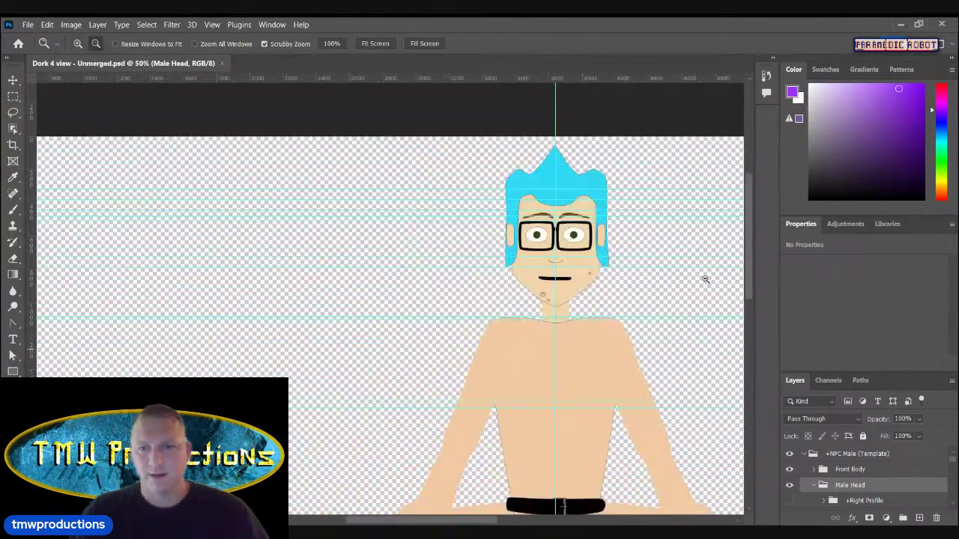
{"action": "scroll", "coordinate": [719, 300], "scroll_direction": "down", "scroll_amount": 3}
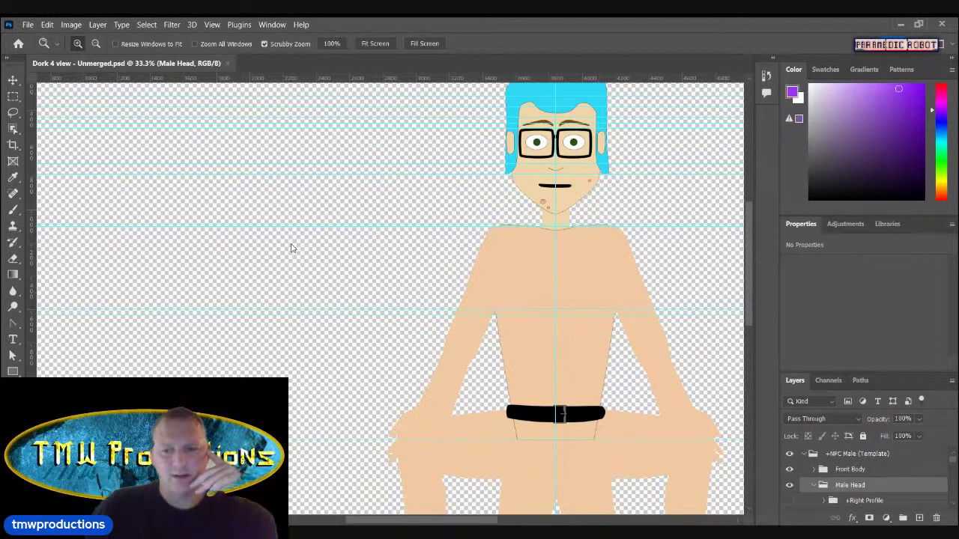
Step: Open the EMT Badge and EMS Pants Pocket images from the Paramedic Robot project's Assets > Clothing > EMS folder
{"action": "key", "text": "ctrl+o"}
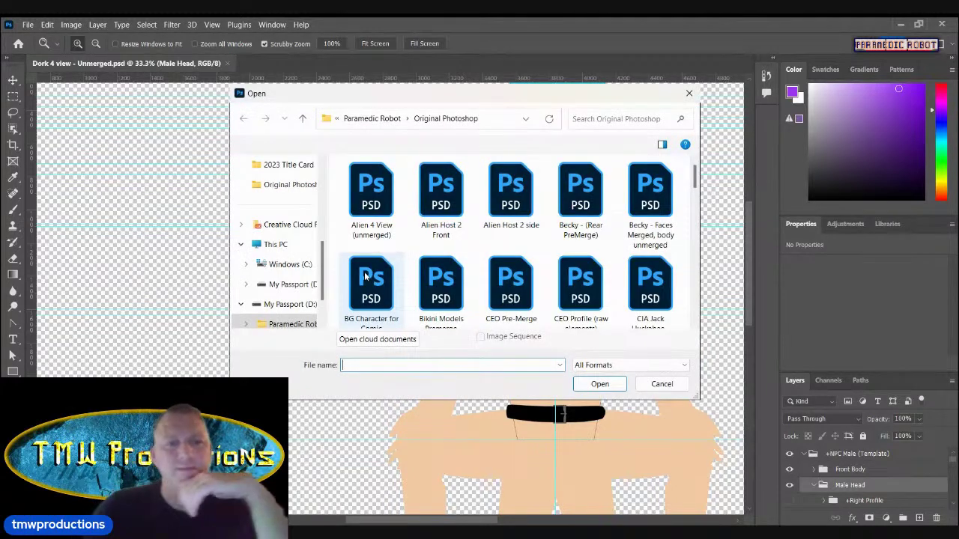
{"action": "left_click", "coordinate": [291, 284]}
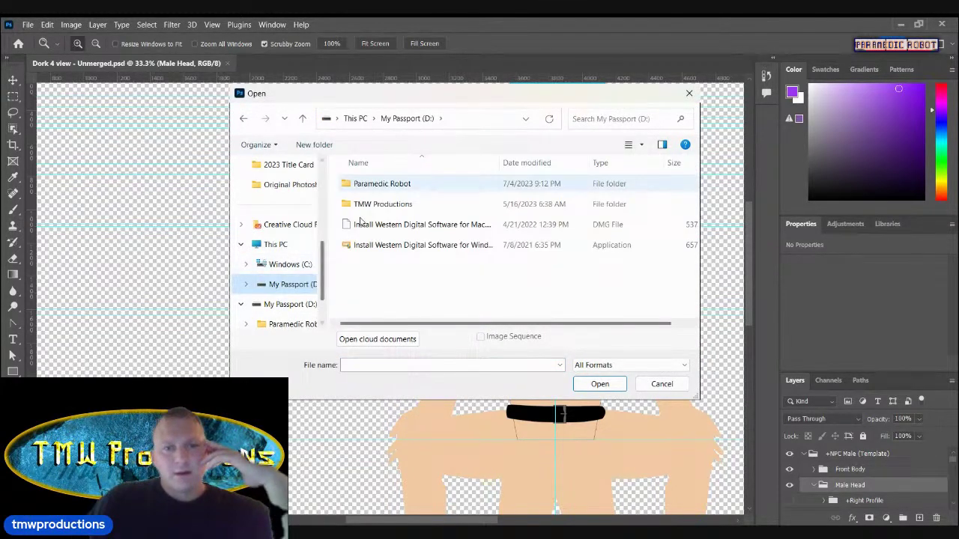
{"action": "double_click", "coordinate": [379, 184]}
{"action": "scroll", "coordinate": [427, 209], "scroll_direction": "down", "scroll_amount": 1}
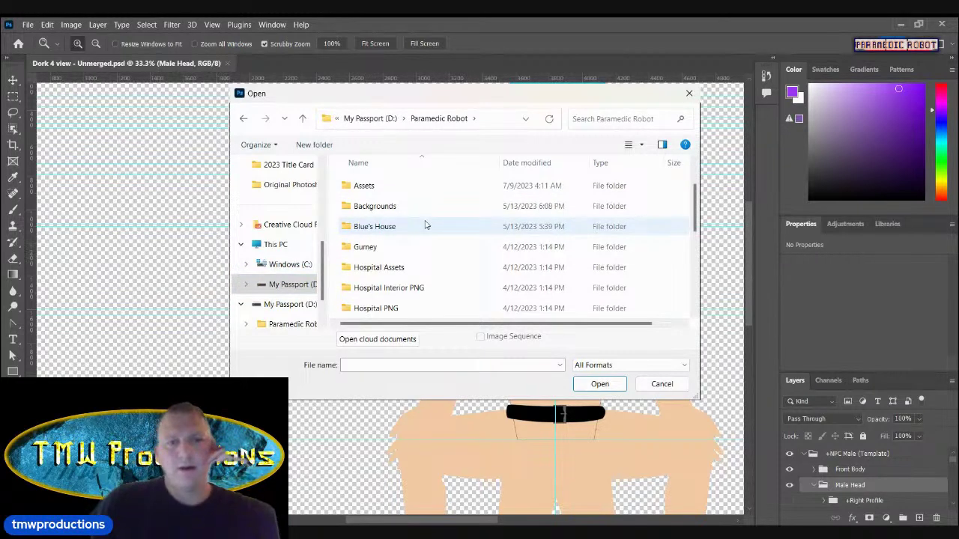
{"action": "scroll", "coordinate": [419, 217], "scroll_direction": "up", "scroll_amount": 1}
{"action": "double_click", "coordinate": [371, 244]}
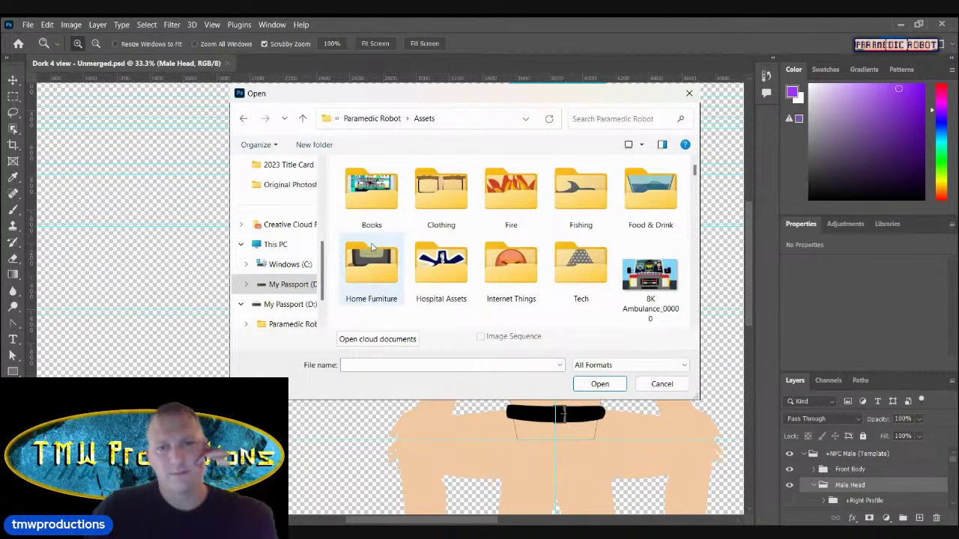
{"action": "scroll", "coordinate": [471, 219], "scroll_direction": "down", "scroll_amount": 2}
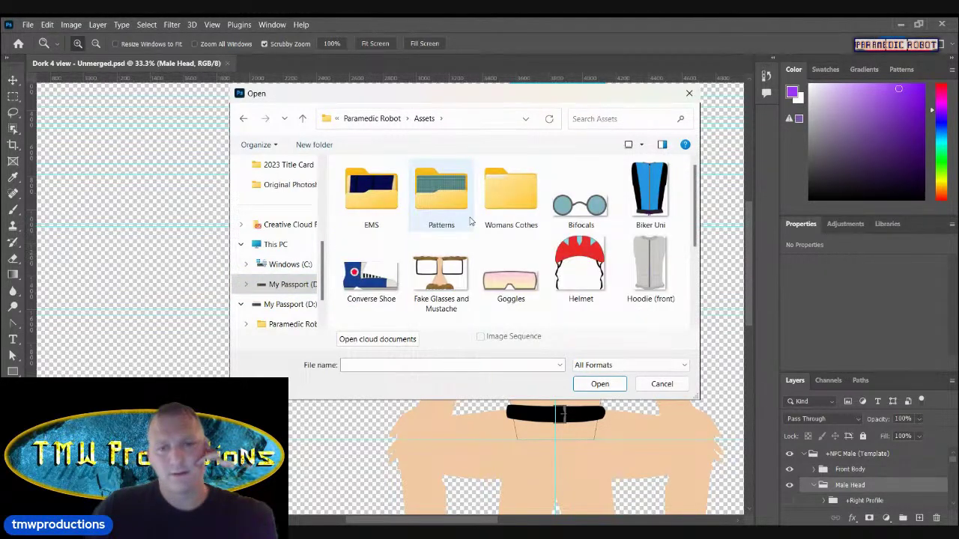
{"action": "double_click", "coordinate": [385, 205]}
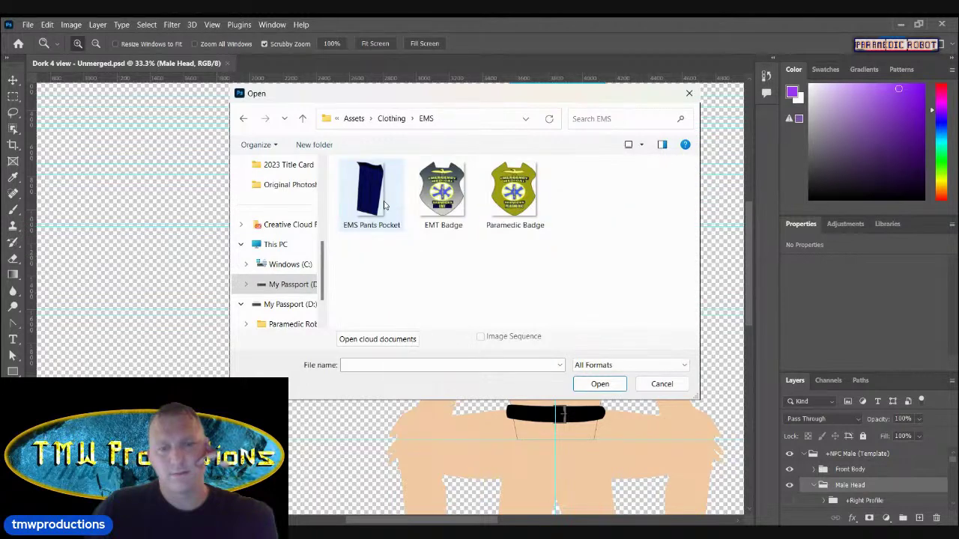
{"action": "left_click", "coordinate": [444, 202]}
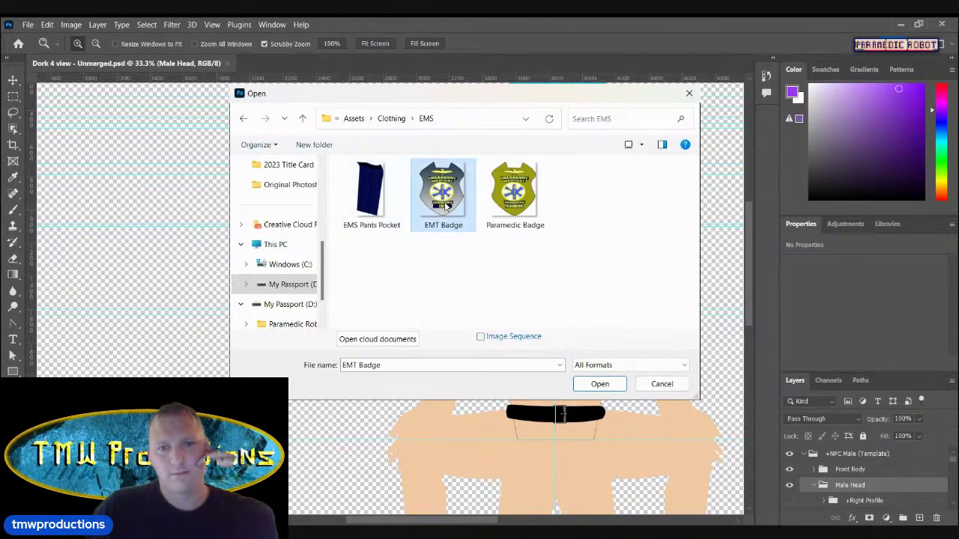
{"action": "left_click", "coordinate": [371, 220], "text": "ctrl"}
{"action": "left_click", "coordinate": [586, 383]}
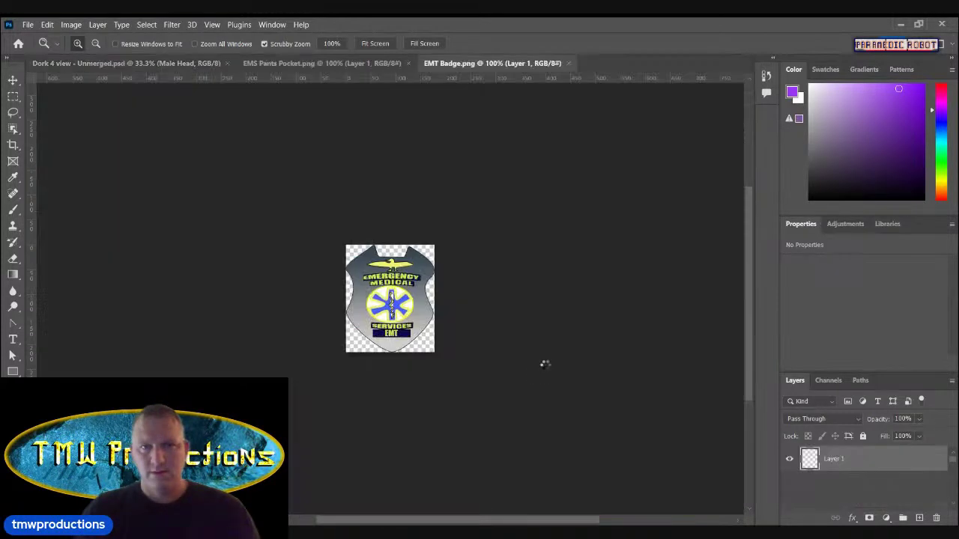
Step: Copy the EMT badge image into the Dork 4 view document, placing it on one side of the character's chest
{"action": "left_click_drag", "start_coordinate": [810, 459], "coordinate": [584, 278]}
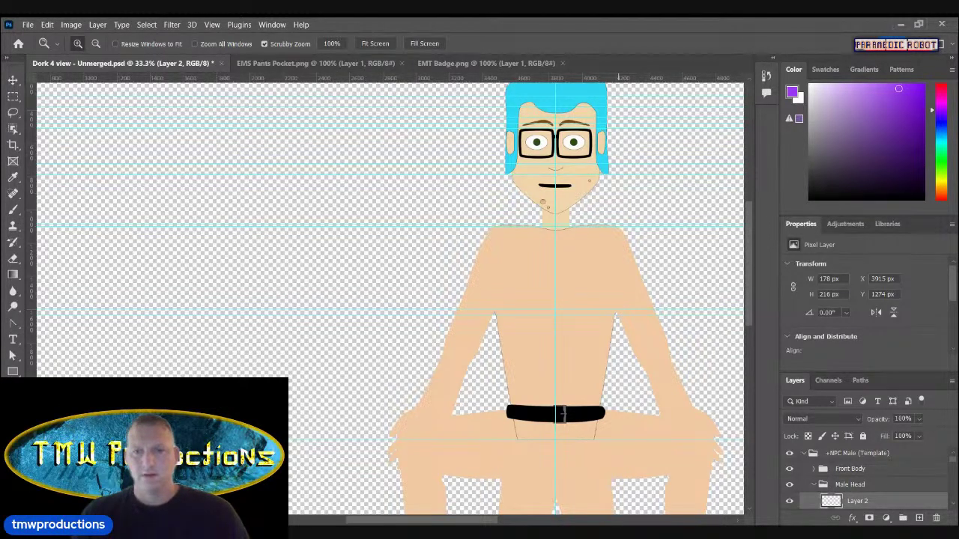
{"action": "scroll", "coordinate": [749, 314], "scroll_direction": "down", "scroll_amount": 3}
{"action": "scroll", "coordinate": [748, 306], "scroll_direction": "up", "scroll_amount": 2}
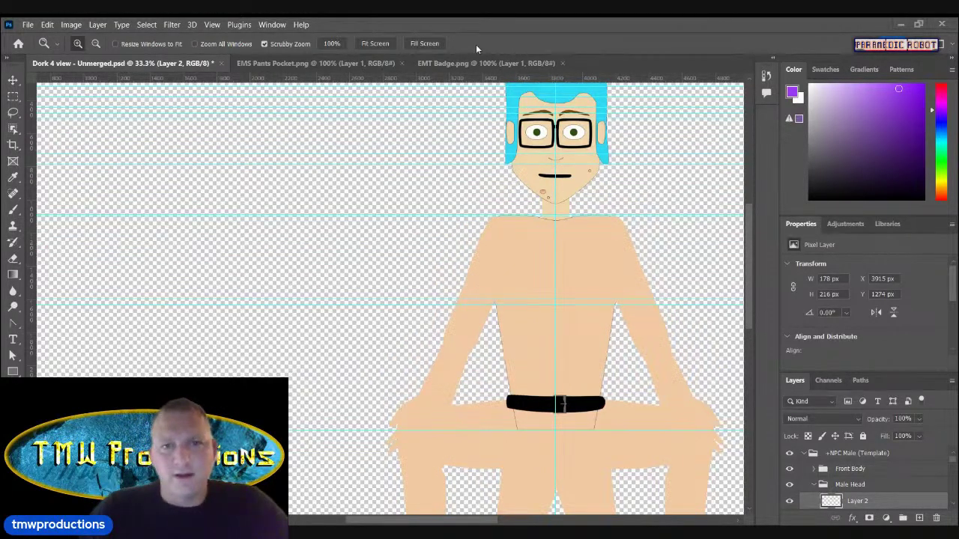
{"action": "left_click", "coordinate": [480, 63]}
{"action": "left_click", "coordinate": [173, 69]}
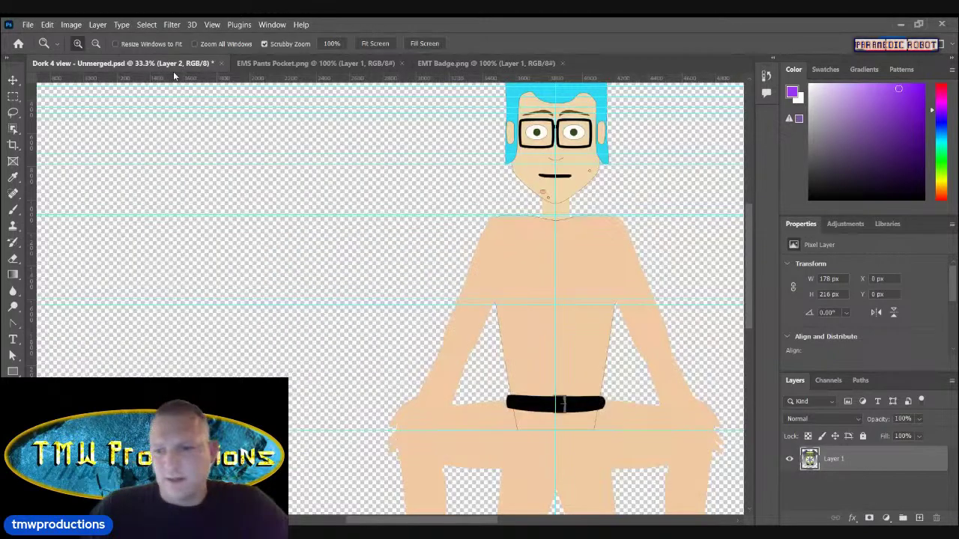
Step: Rename the copied badge layer as Emt Badge, move it above the +NPC Male (Template) group and collapse that group
{"action": "double_click", "coordinate": [858, 501]}
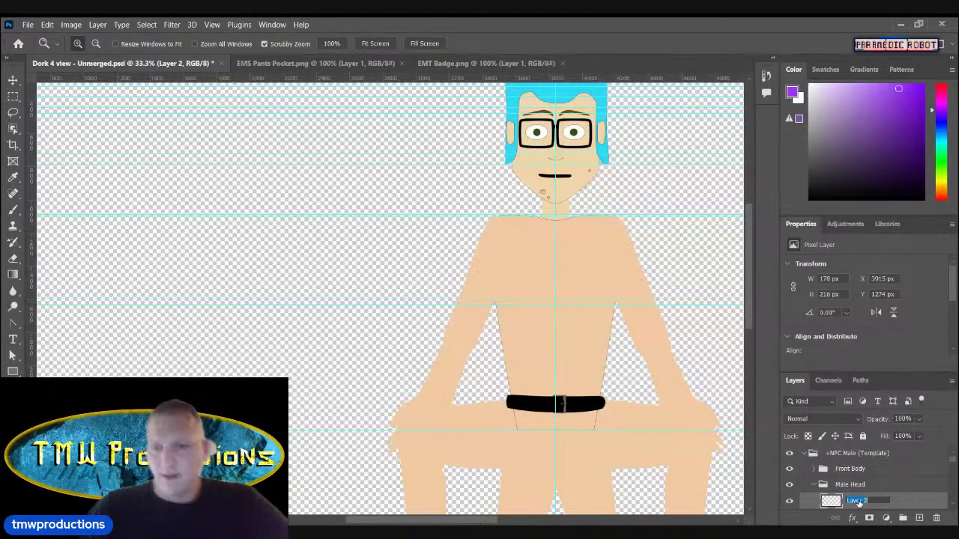
{"action": "type", "text": "Emt Badge"}
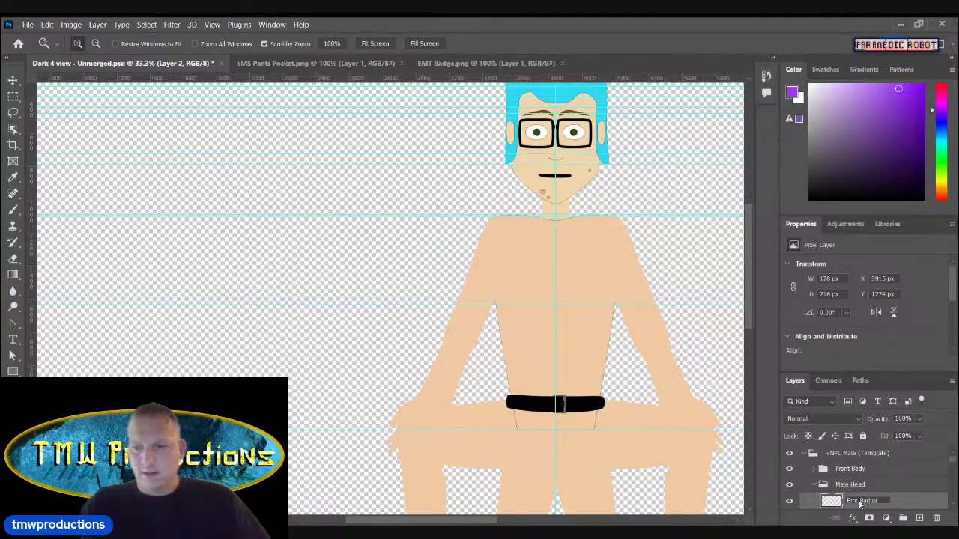
{"action": "key", "text": "Return"}
{"action": "left_click_drag", "start_coordinate": [860, 504], "coordinate": [839, 450]}
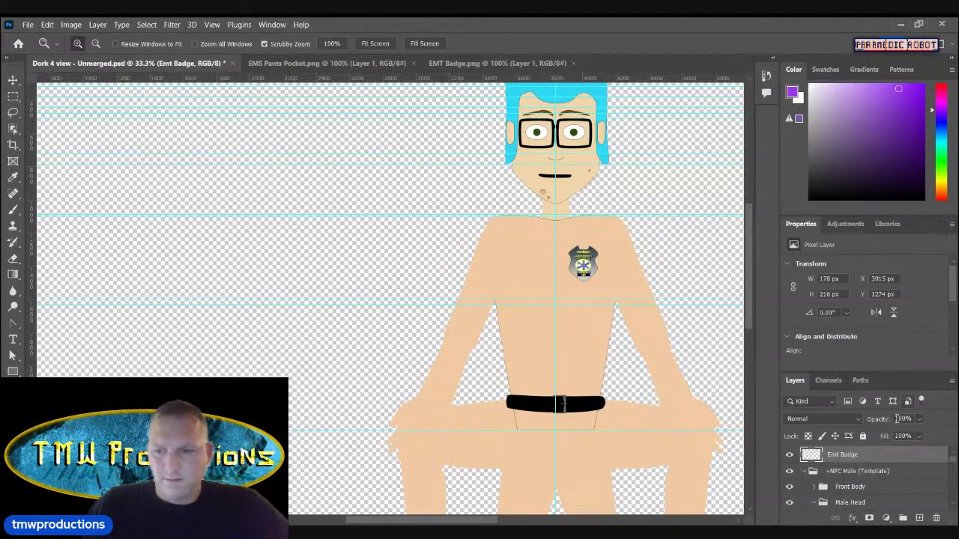
{"action": "left_click", "coordinate": [804, 472]}
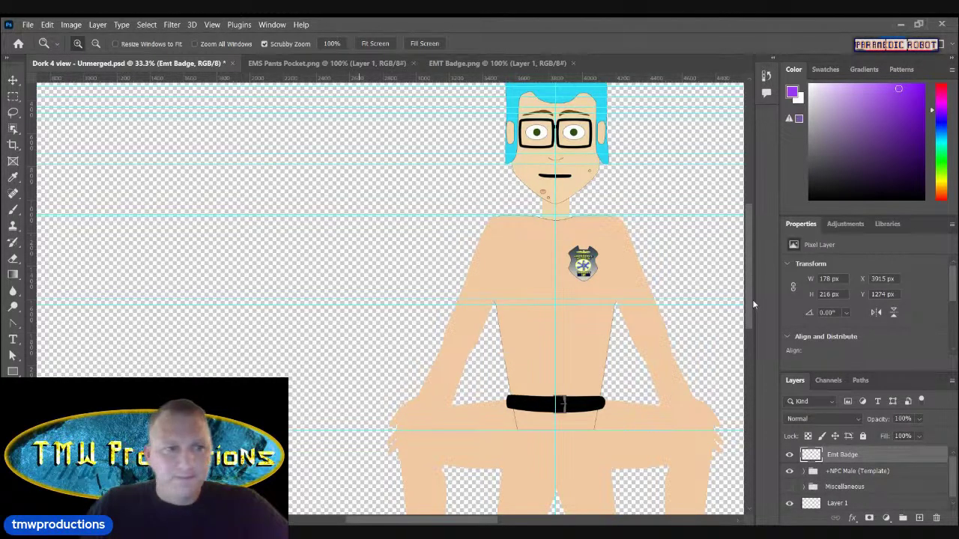
Step: Duplicate the character's Torso shape layer in the same document under the name EMS Shirt
{"action": "left_click", "coordinate": [684, 294]}
{"action": "scroll", "coordinate": [752, 263], "scroll_direction": "up", "scroll_amount": 5}
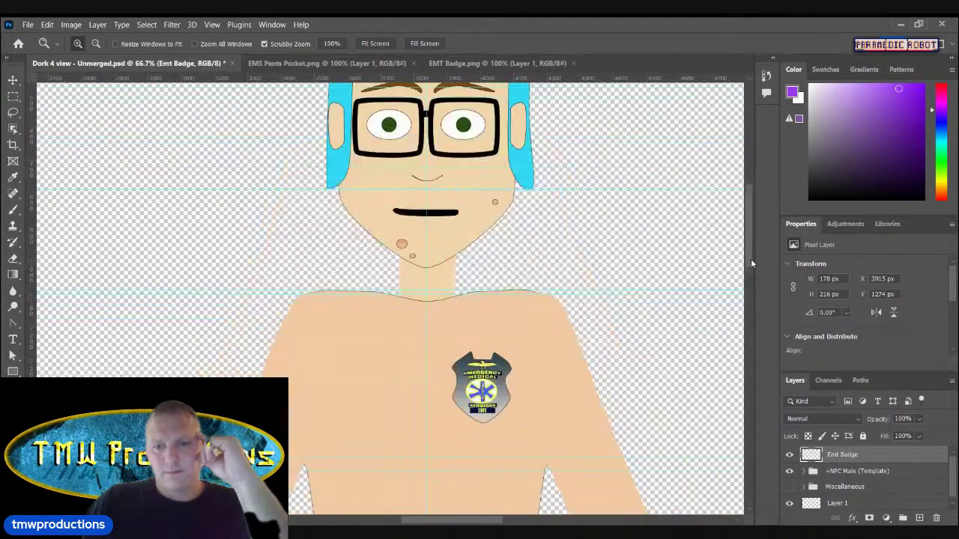
{"action": "scroll", "coordinate": [757, 236], "scroll_direction": "down", "scroll_amount": 1}
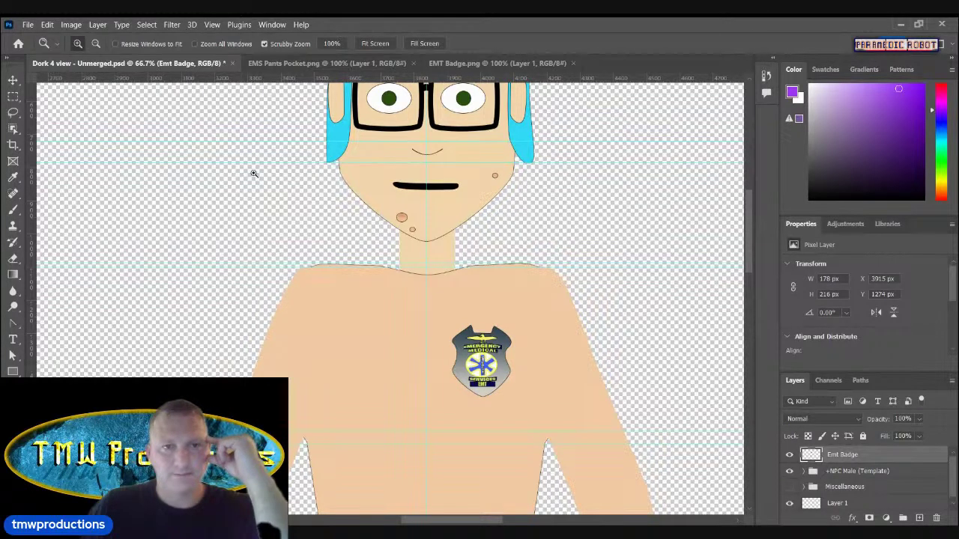
{"action": "key", "text": "v"}
{"action": "left_click", "coordinate": [381, 389]}
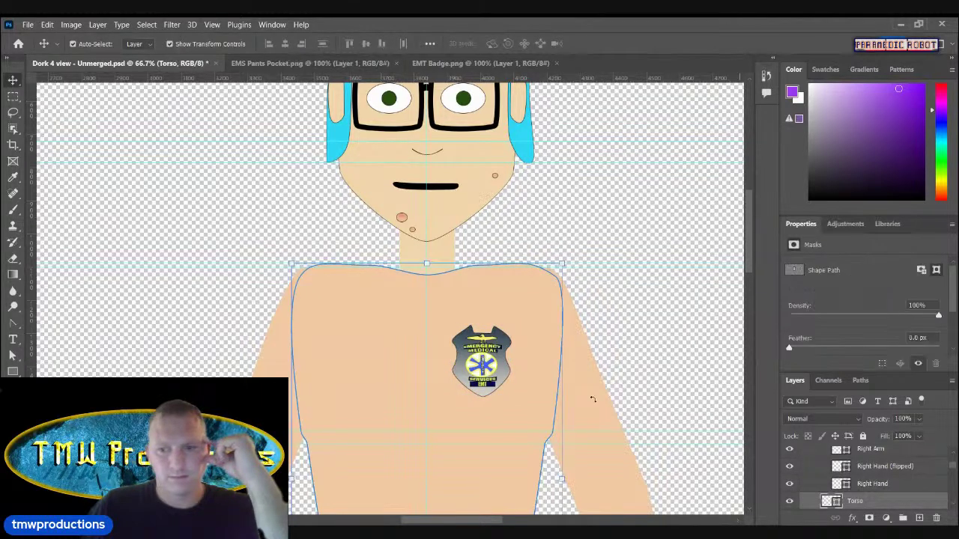
{"action": "right_click", "coordinate": [869, 504]}
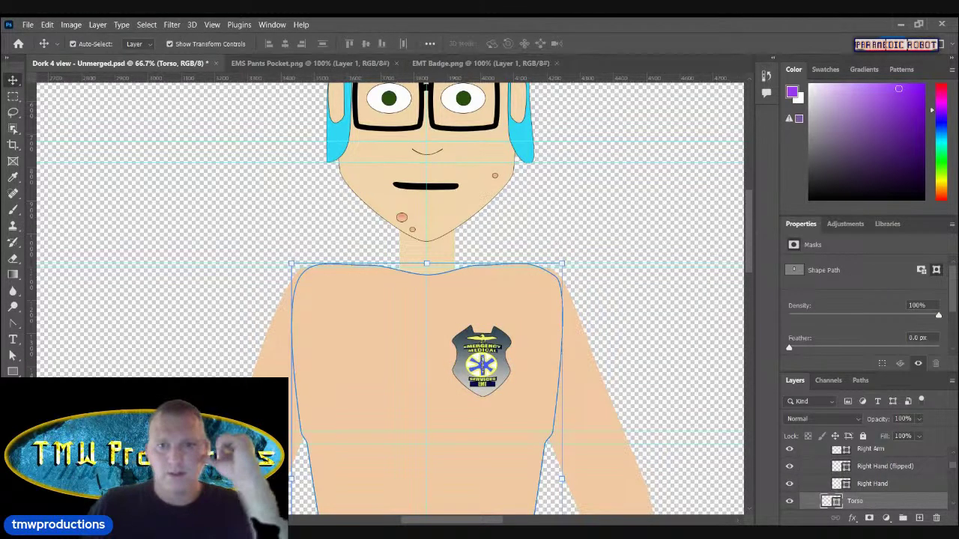
{"action": "left_click", "coordinate": [769, 75]}
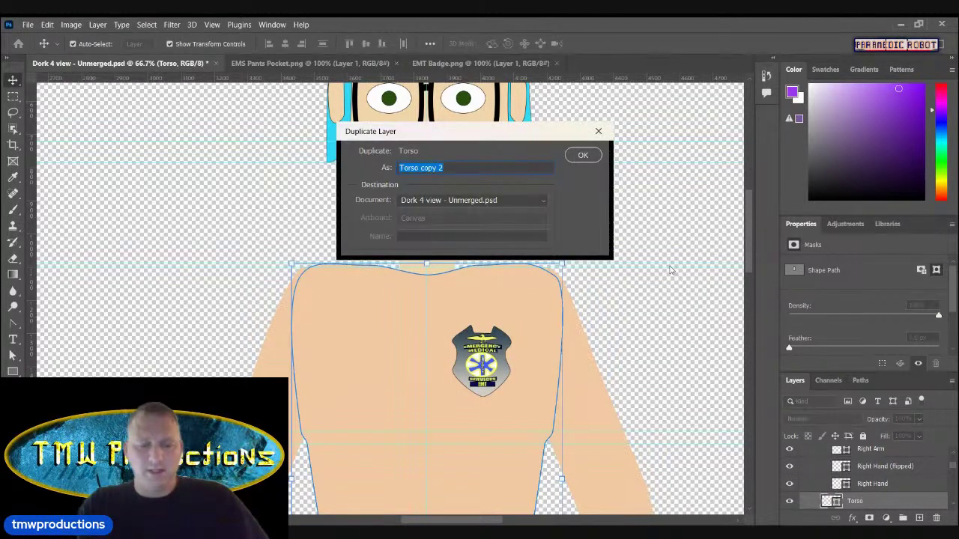
{"action": "type", "text": "EMS "}
{"action": "type", "text": "Vest"}
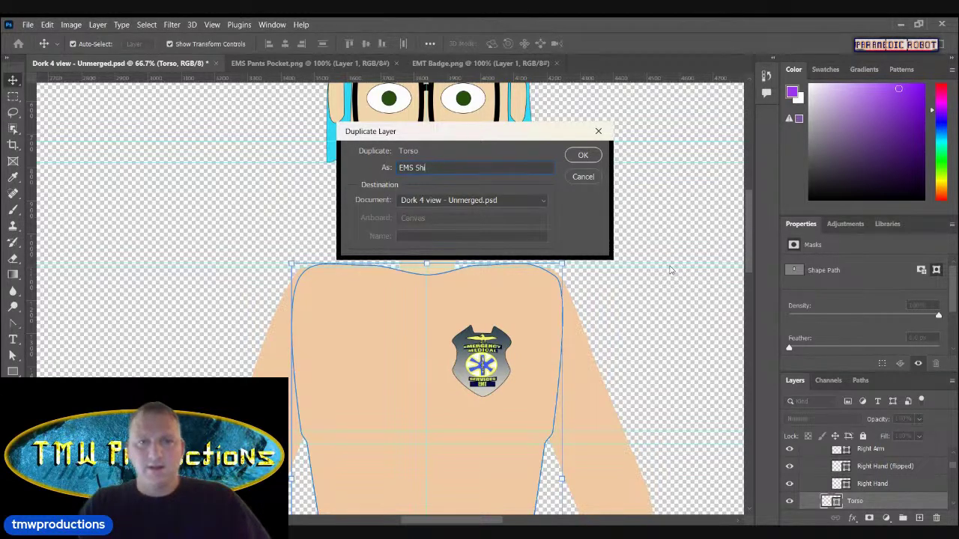
{"action": "left_click", "coordinate": [579, 157]}
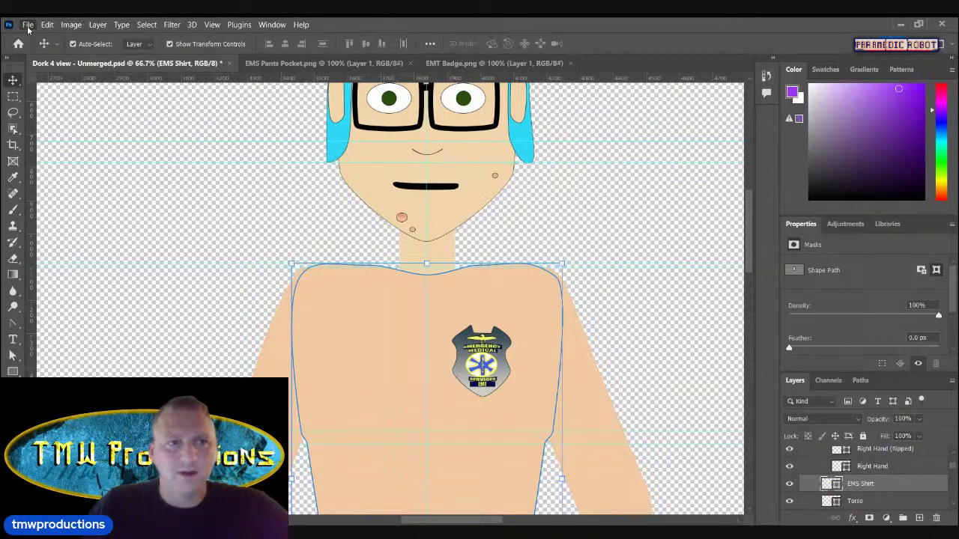
Step: Copy the EMS Pants Pocket image onto the character's chest in the Dork 4 view document and move its layer above Emt Badge
{"action": "left_click", "coordinate": [45, 48]}
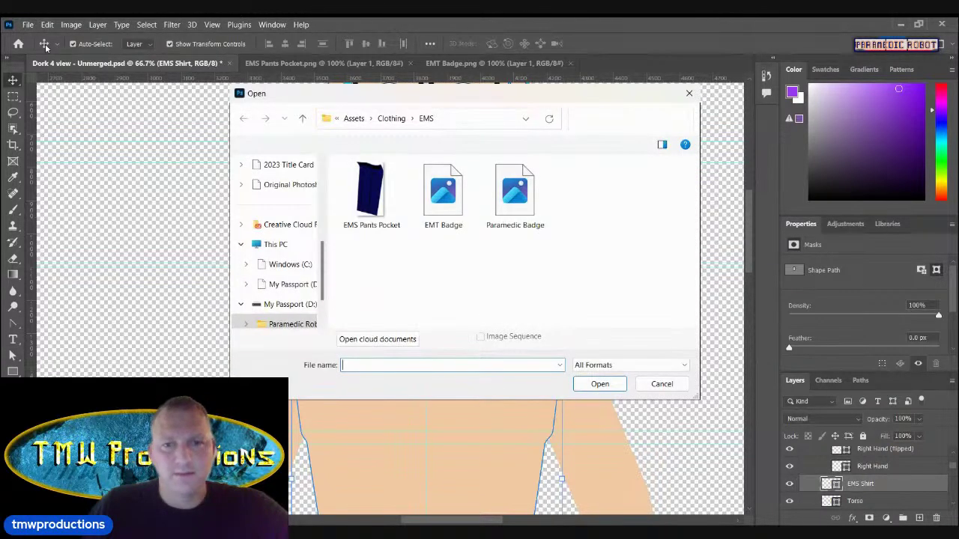
{"action": "left_click", "coordinate": [646, 382]}
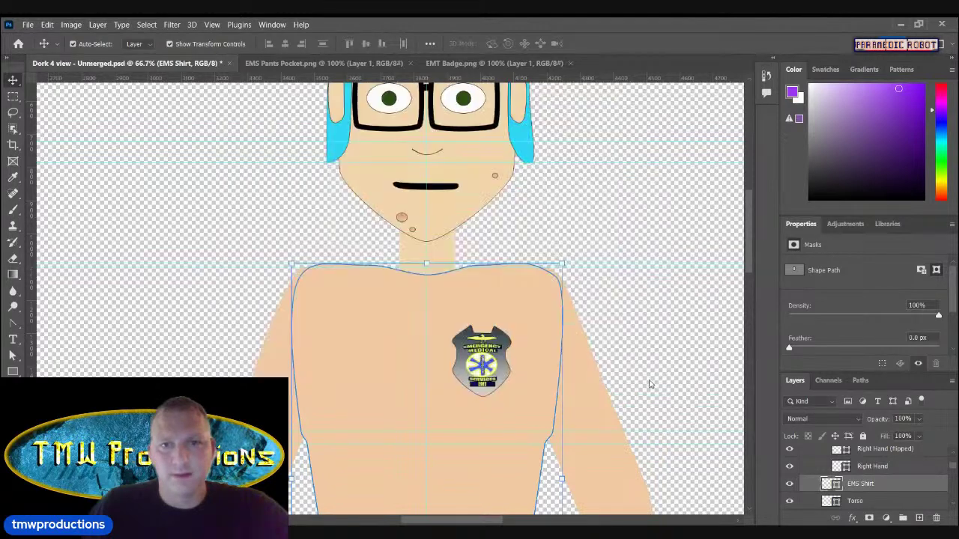
{"action": "left_click", "coordinate": [329, 63]}
{"action": "left_click_drag", "start_coordinate": [828, 458], "coordinate": [431, 351]}
{"action": "left_click_drag", "start_coordinate": [897, 497], "coordinate": [868, 454]}
Step: Rename the copied pocket layer as Pants Pocket
{"action": "double_click", "coordinate": [839, 456]}
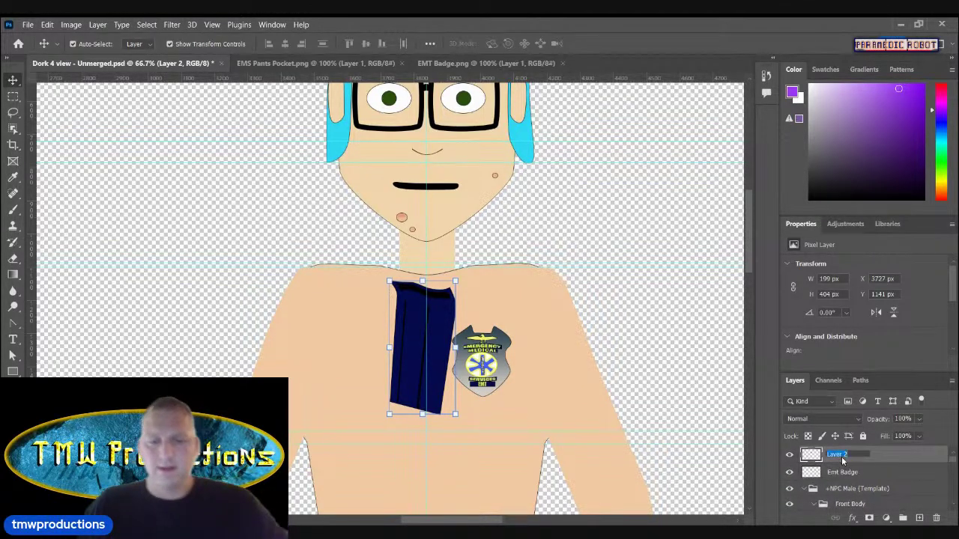
{"action": "type", "text": "Pants"}
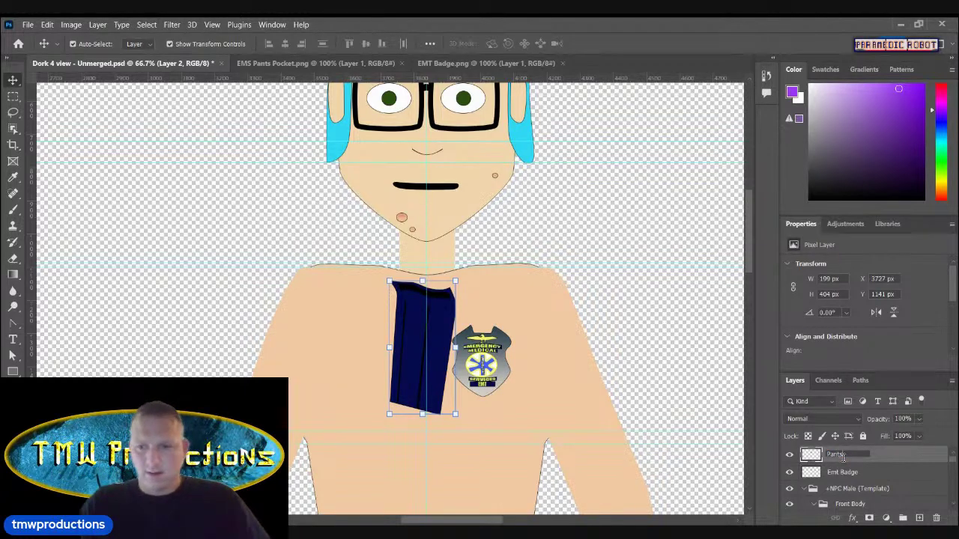
{"action": "type", "text": " Pocket"}
{"action": "key", "text": "Return"}
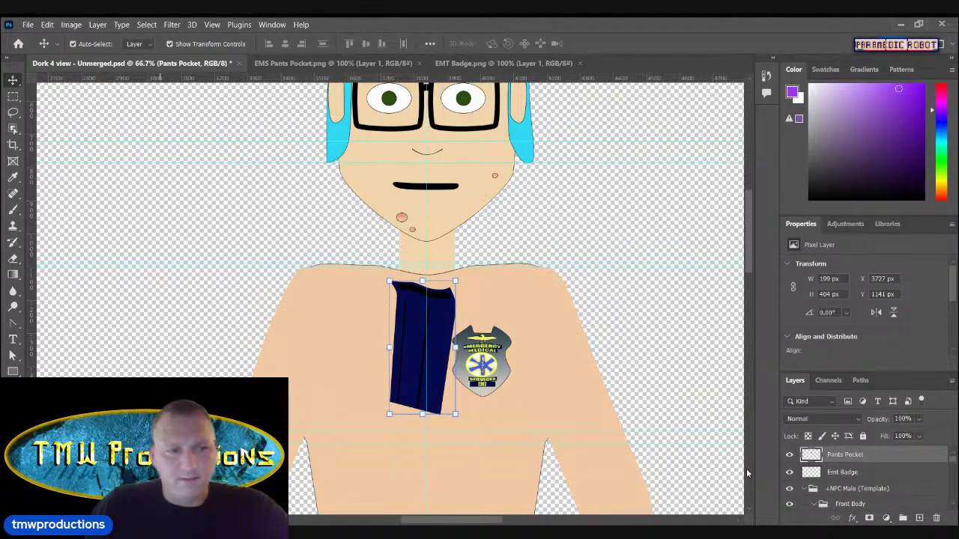
Step: Sample the navy of the pants pocket as the foreground color and hide the Pants Pocket layer
{"action": "left_click", "coordinate": [14, 179]}
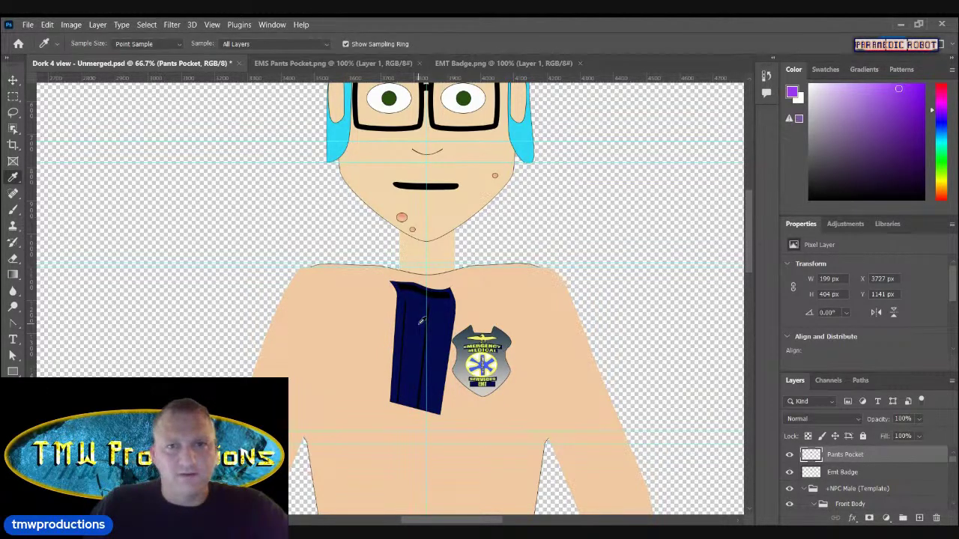
{"action": "left_click", "coordinate": [421, 321]}
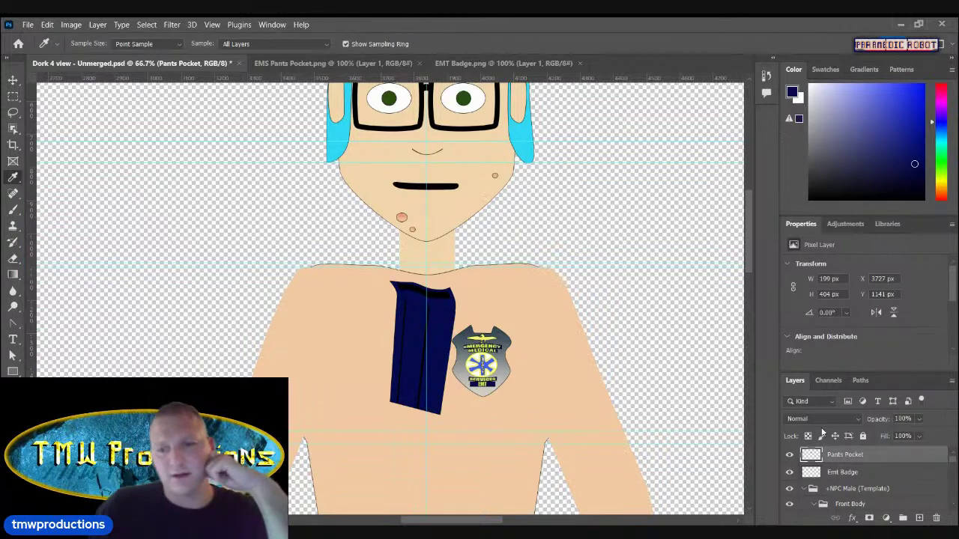
{"action": "left_click", "coordinate": [789, 455]}
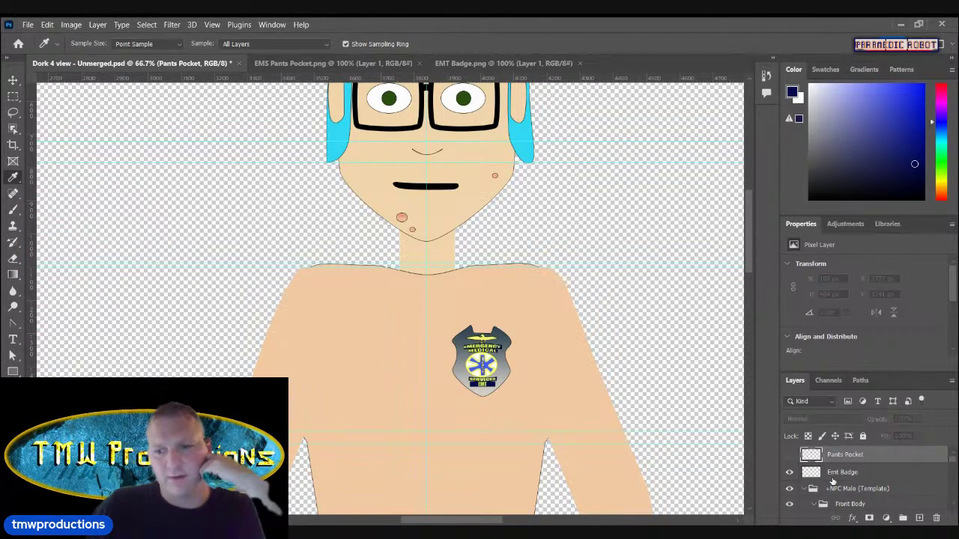
Step: Select the EMS Shirt shape and change its fill to the sampled navy
{"action": "left_click", "coordinate": [14, 82]}
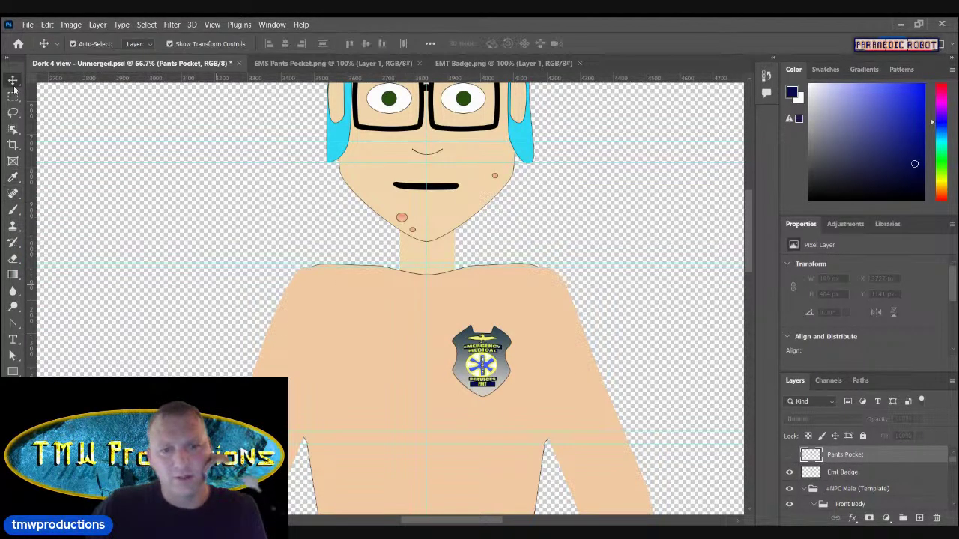
{"action": "left_click", "coordinate": [332, 424]}
{"action": "scroll", "coordinate": [866, 490], "scroll_direction": "down", "scroll_amount": 1}
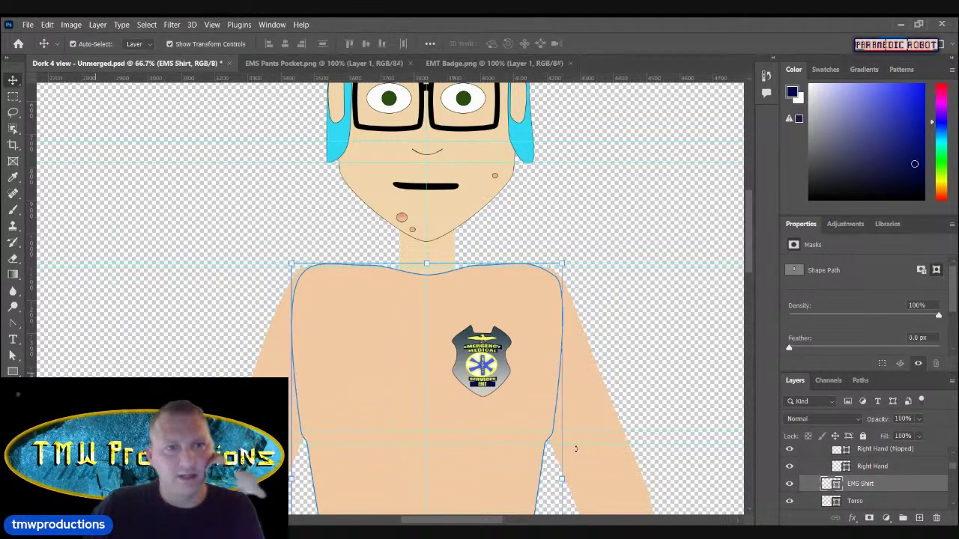
{"action": "left_click", "coordinate": [10, 357]}
{"action": "left_click", "coordinate": [189, 44]}
{"action": "left_click", "coordinate": [113, 109]}
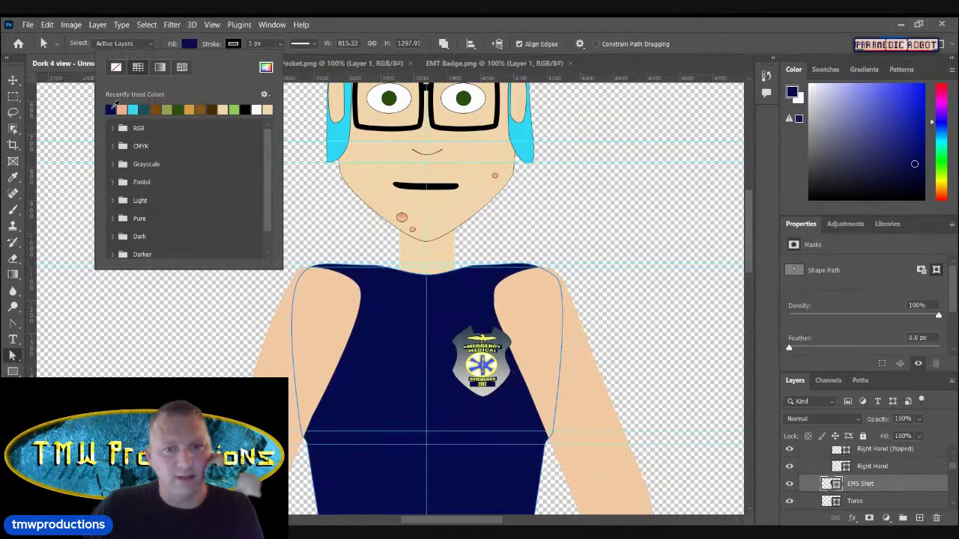
{"action": "left_click", "coordinate": [11, 87]}
{"action": "left_click", "coordinate": [11, 87]}
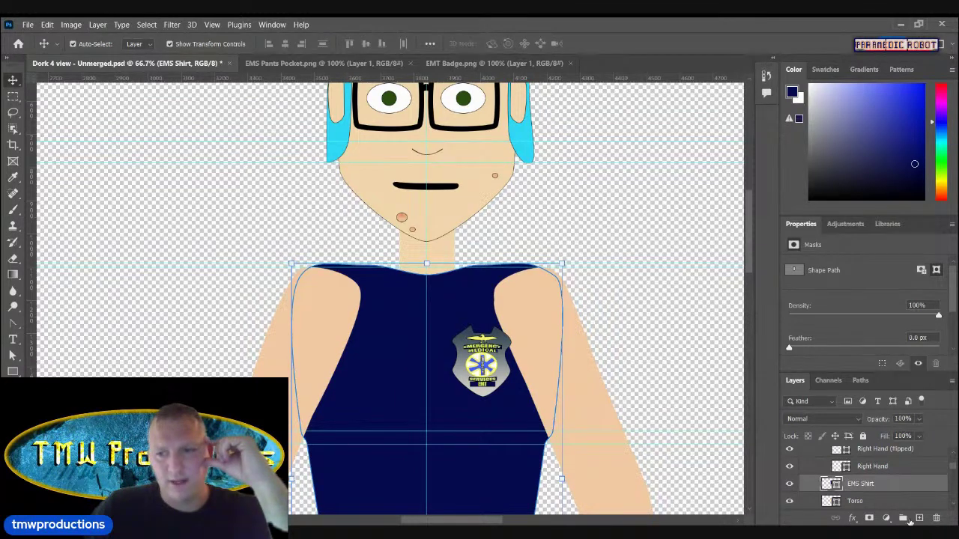
Step: Lower the EMS Shirt layer's opacity to 40% and hide the +Left Arm and +Right Arm groups
{"action": "left_click_drag", "start_coordinate": [892, 422], "coordinate": [864, 427]}
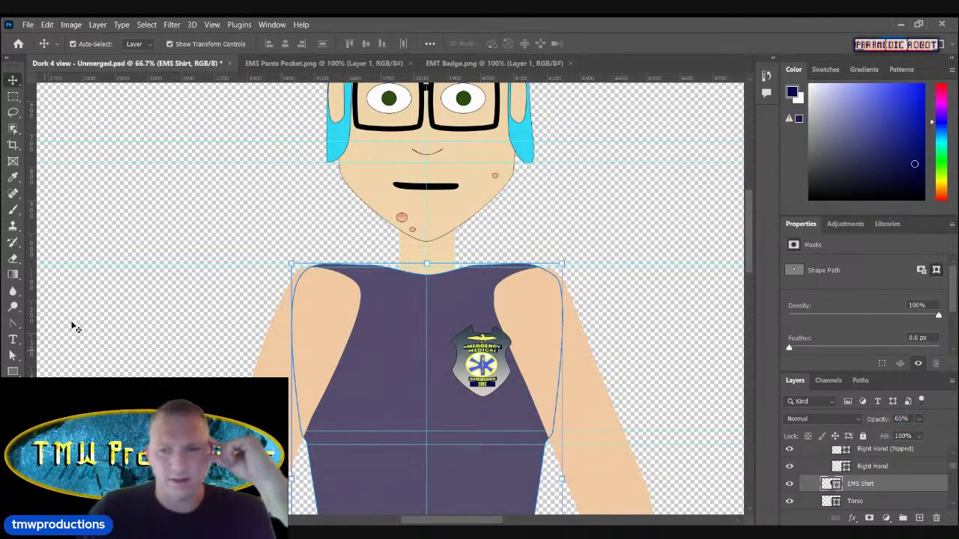
{"action": "scroll", "coordinate": [873, 490], "scroll_direction": "up", "scroll_amount": 3}
{"action": "scroll", "coordinate": [873, 490], "scroll_direction": "up", "scroll_amount": 1}
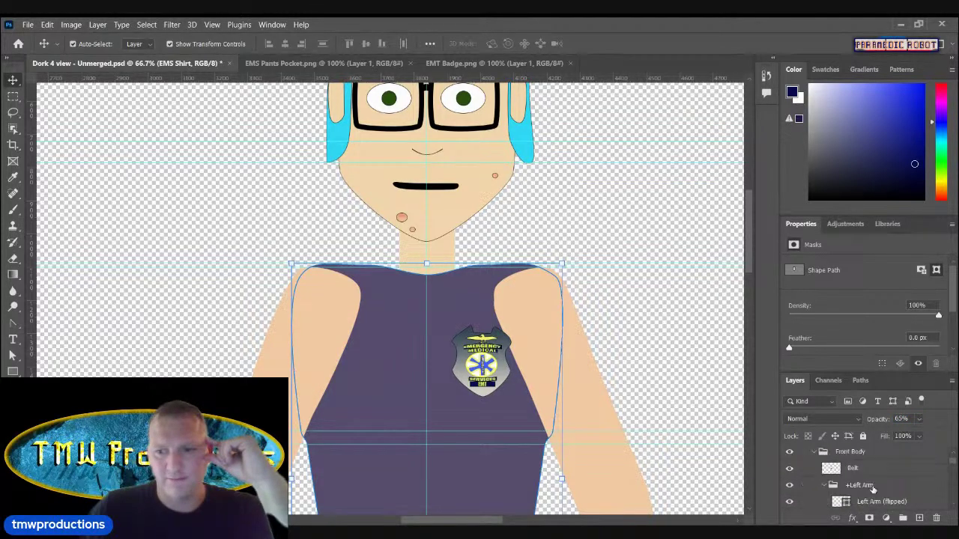
{"action": "left_click", "coordinate": [825, 485]}
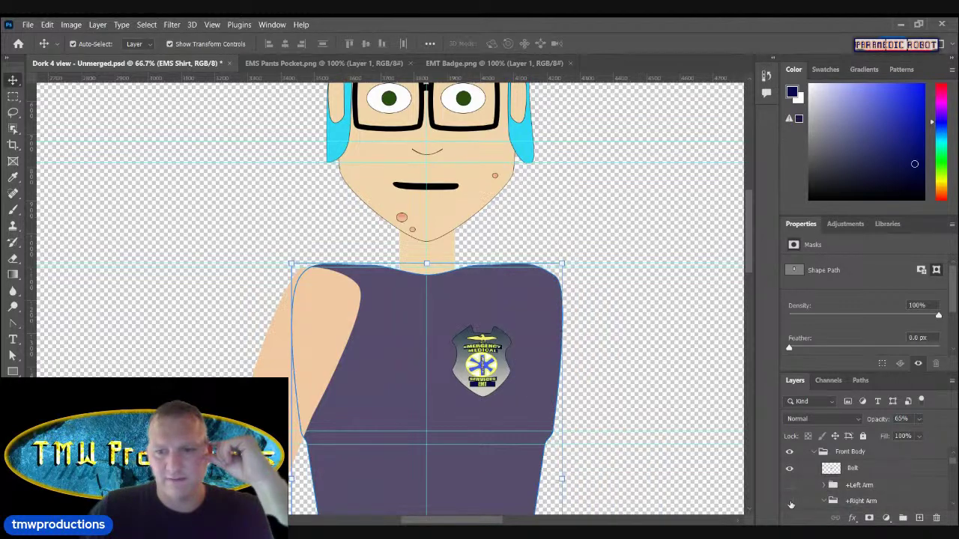
{"action": "left_click", "coordinate": [790, 501]}
{"action": "left_click_drag", "start_coordinate": [749, 247], "coordinate": [750, 281]}
{"action": "scroll", "coordinate": [864, 477], "scroll_direction": "down", "scroll_amount": 5}
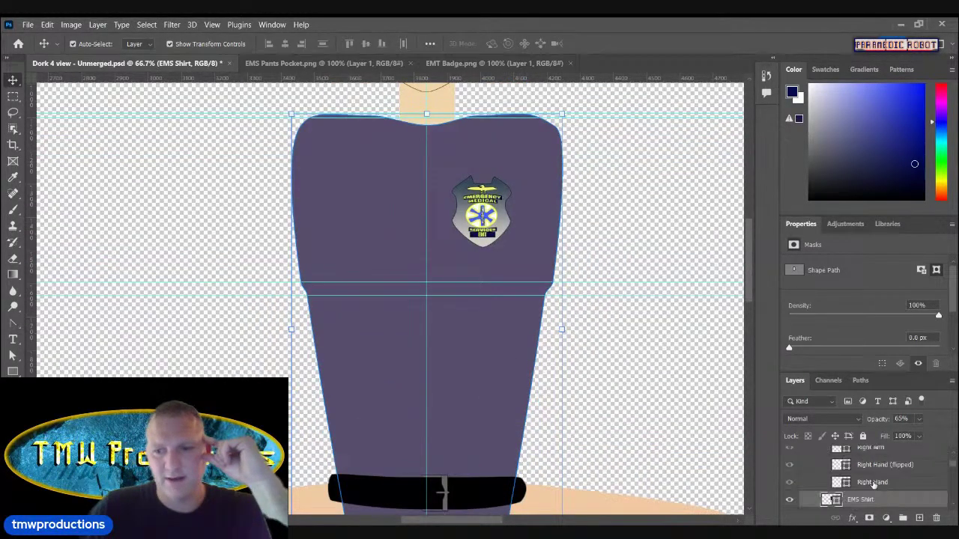
{"action": "left_click_drag", "start_coordinate": [877, 421], "coordinate": [862, 425]}
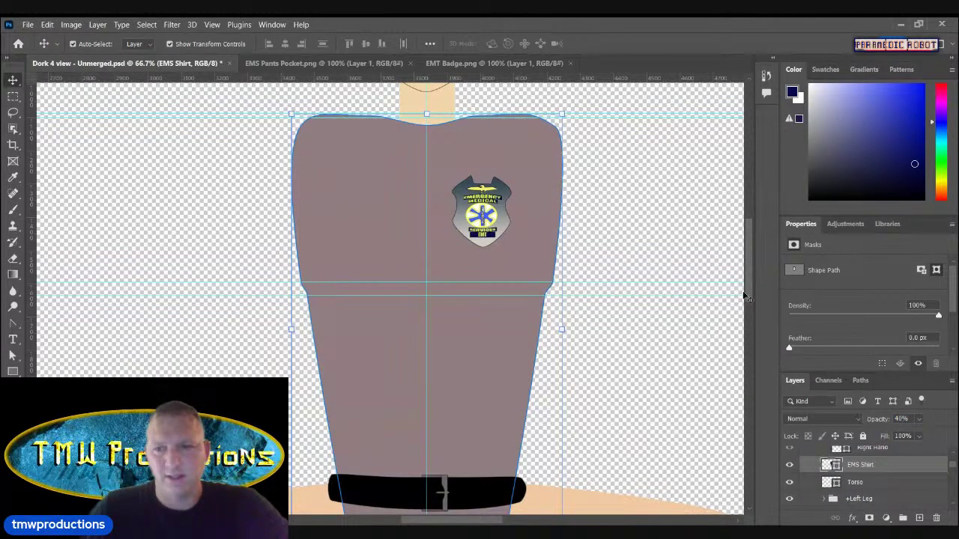
Step: Move the EMS Shirt's shoulder and collar anchor points slightly outward so the path extends past the torso on both sides
{"action": "scroll", "coordinate": [745, 296], "scroll_direction": "up", "scroll_amount": 2}
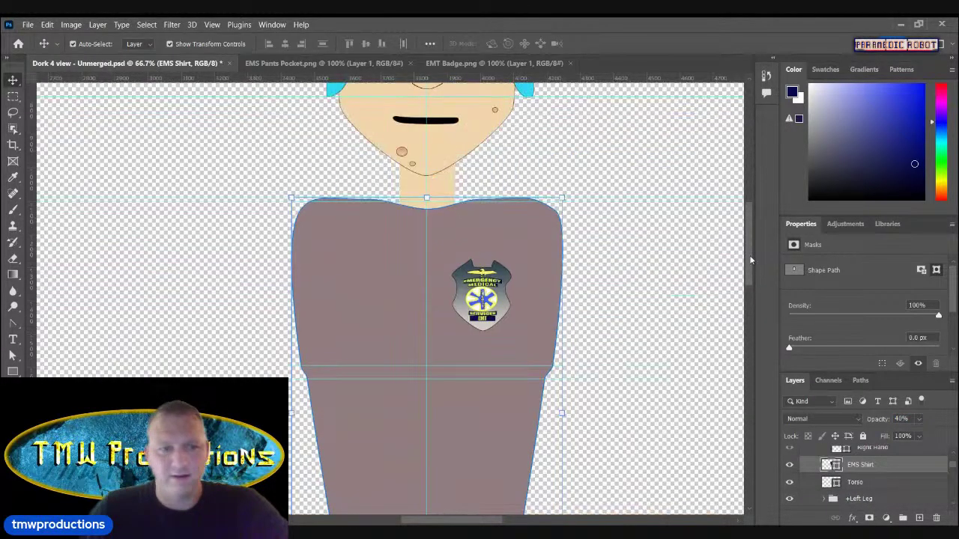
{"action": "left_click", "coordinate": [15, 357]}
{"action": "left_click", "coordinate": [355, 260]}
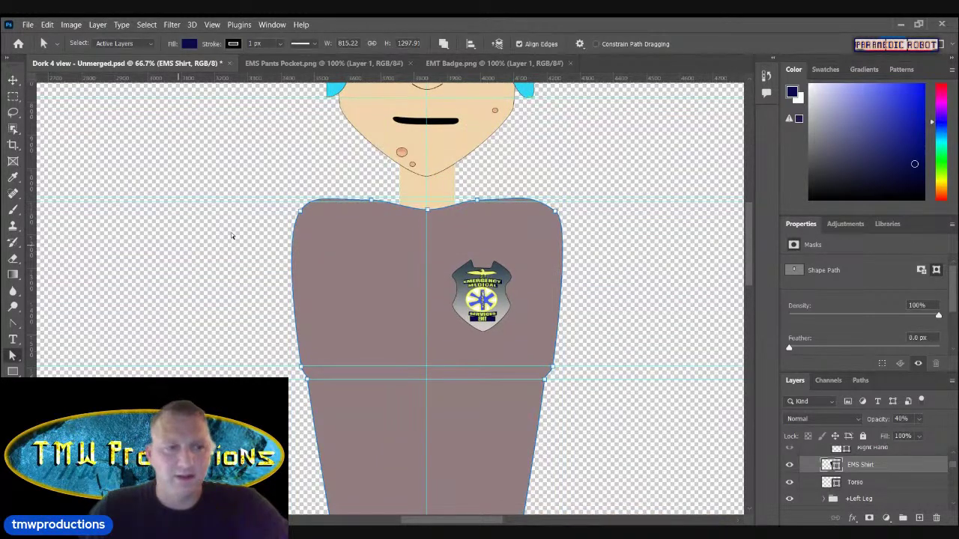
{"action": "left_click", "coordinate": [299, 213]}
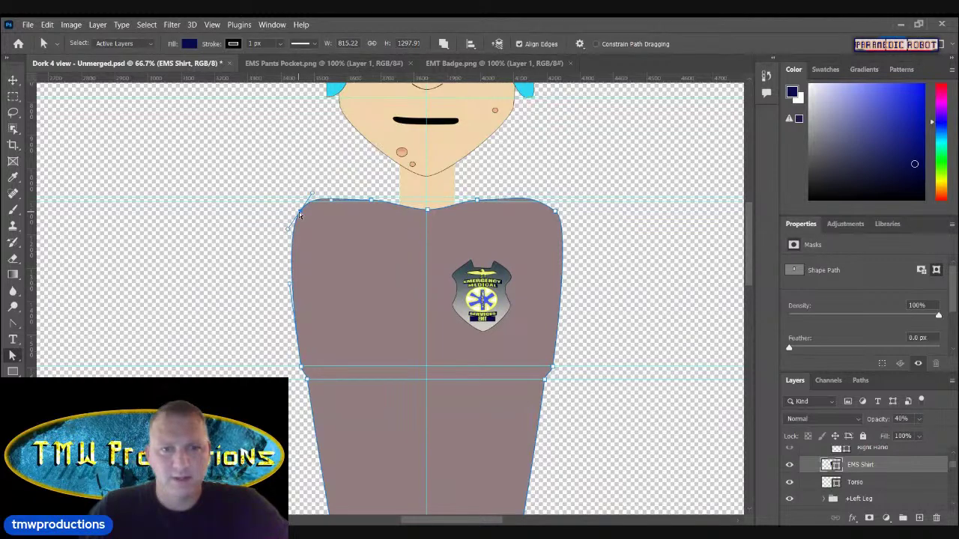
{"action": "left_click_drag", "start_coordinate": [299, 214], "coordinate": [294, 211]}
{"action": "left_click_drag", "start_coordinate": [372, 200], "coordinate": [374, 196]}
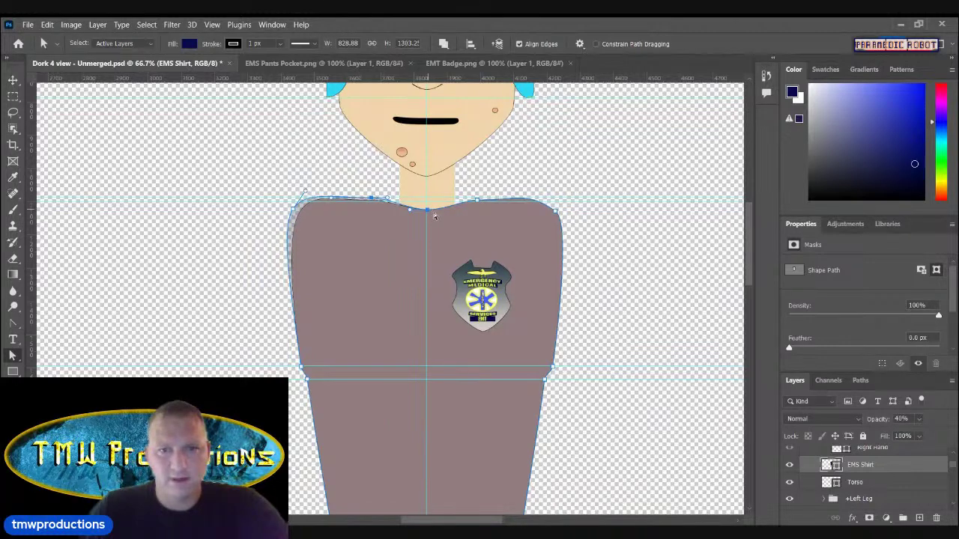
{"action": "left_click", "coordinate": [477, 200]}
{"action": "left_click_drag", "start_coordinate": [477, 200], "coordinate": [476, 197]}
{"action": "left_click_drag", "start_coordinate": [555, 211], "coordinate": [561, 210]}
Step: Move the anchor points below the armpits on both sides of the EMS Shirt slightly outside the torso outline
{"action": "left_click_drag", "start_coordinate": [549, 383], "coordinate": [556, 386]}
{"action": "left_click_drag", "start_coordinate": [745, 260], "coordinate": [745, 268]}
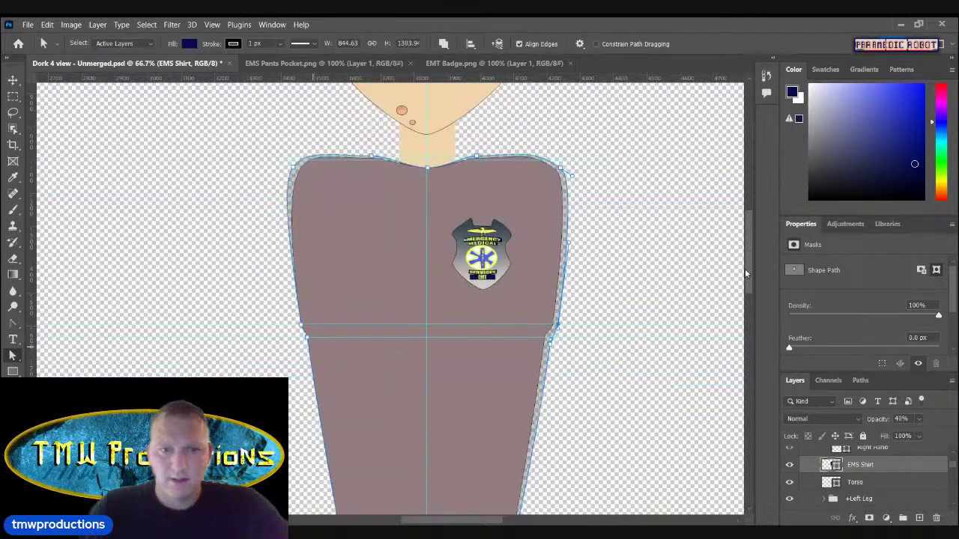
{"action": "left_click", "coordinate": [298, 327]}
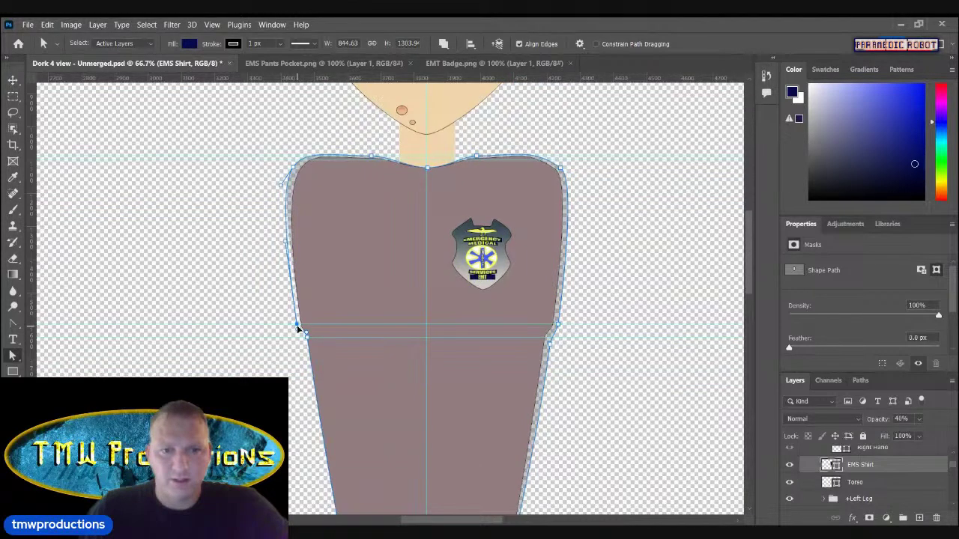
{"action": "left_click_drag", "start_coordinate": [298, 328], "coordinate": [304, 341]}
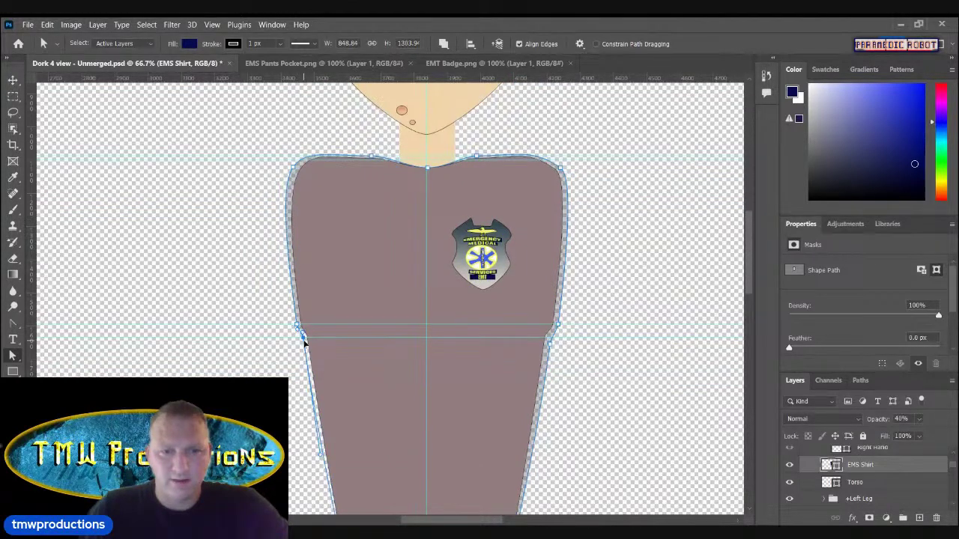
Step: Shift the two bottom corner anchor points of the EMS Shirt, below the belt, slightly outward
{"action": "left_click_drag", "start_coordinate": [747, 283], "coordinate": [747, 301]}
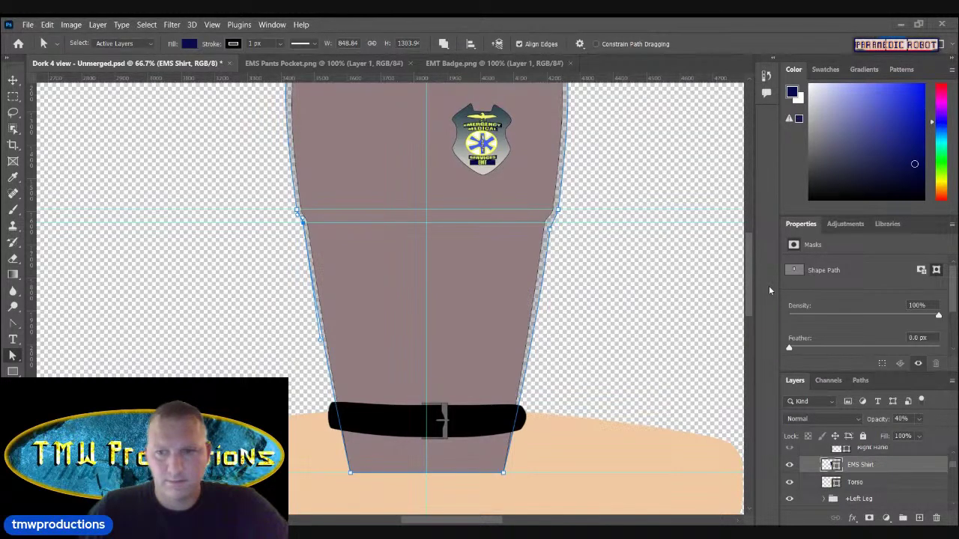
{"action": "scroll", "coordinate": [749, 285], "scroll_direction": "down", "scroll_amount": 5}
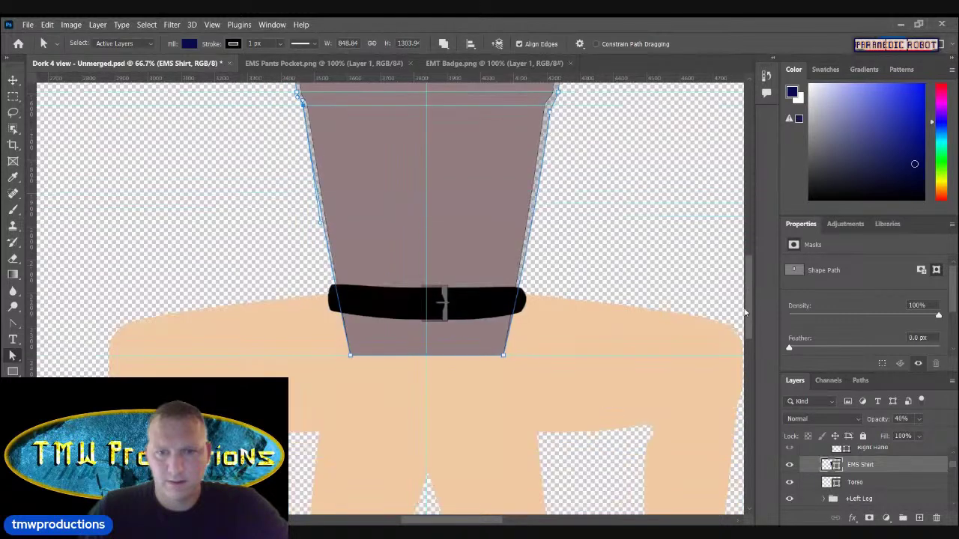
{"action": "left_click_drag", "start_coordinate": [503, 357], "coordinate": [505, 360]}
{"action": "left_click_drag", "start_coordinate": [354, 357], "coordinate": [352, 358]}
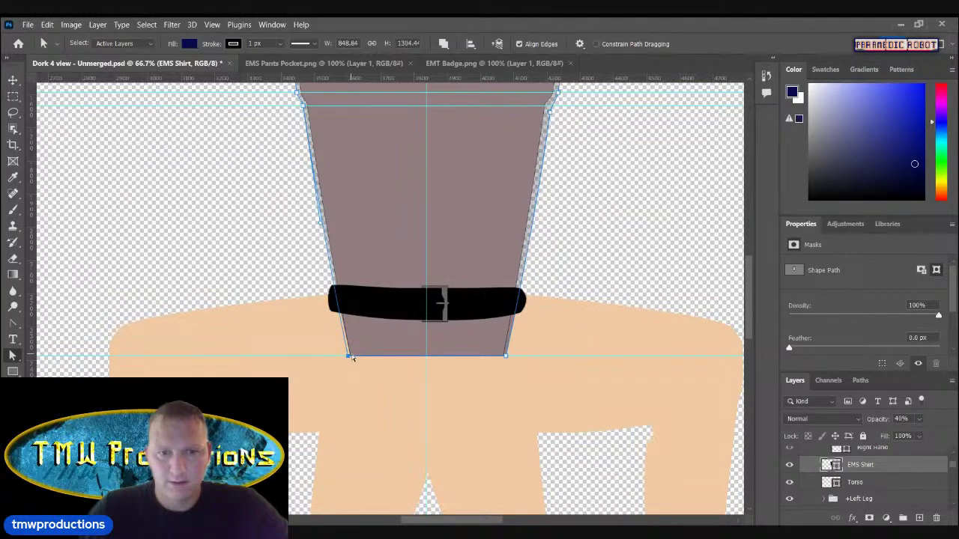
Step: Raise the center anchor point of the shirt's neckline slightly and set the EMS Shirt layer's opacity to 100%
{"action": "left_click_drag", "start_coordinate": [749, 315], "coordinate": [770, 241]}
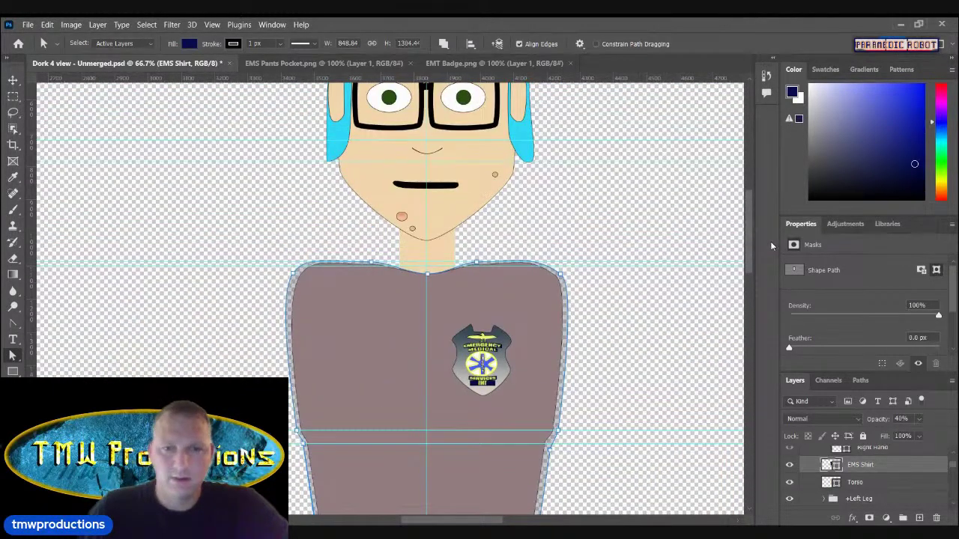
{"action": "left_click", "coordinate": [427, 275]}
{"action": "left_click_drag", "start_coordinate": [428, 277], "coordinate": [425, 274]}
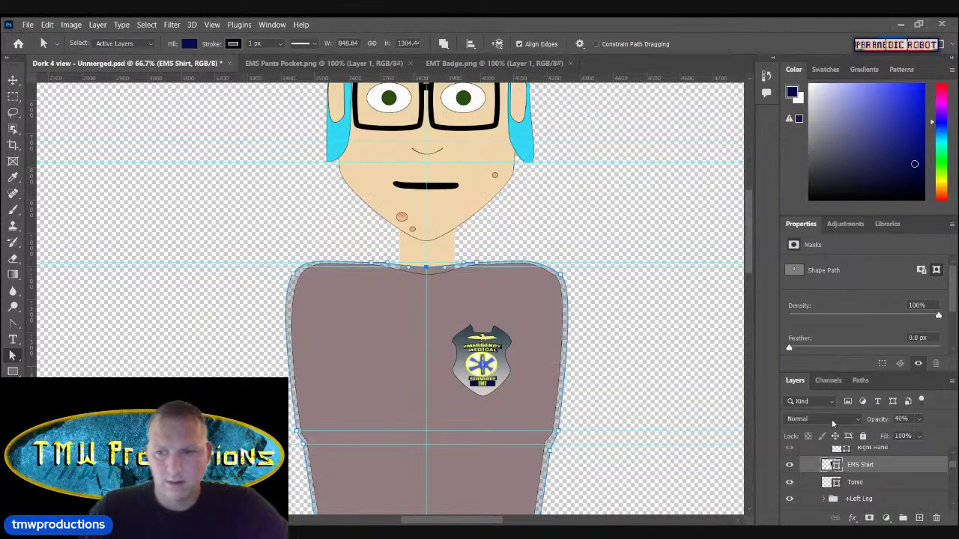
{"action": "left_click_drag", "start_coordinate": [879, 423], "coordinate": [954, 424]}
{"action": "left_click", "coordinate": [709, 354]}
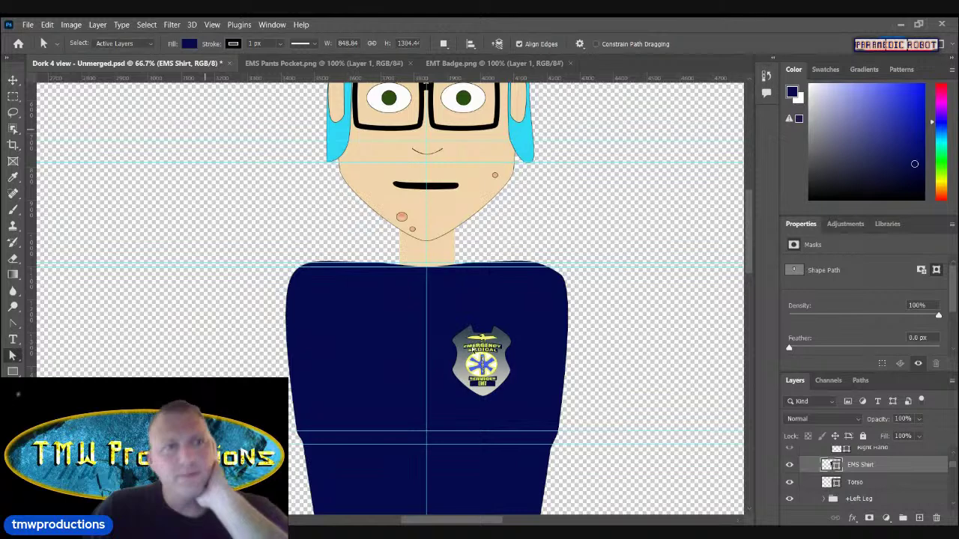
Step: Open the Blue Standing Gloves image from the Paramedic Robot Assets folder
{"action": "key", "text": "ctrl+o"}
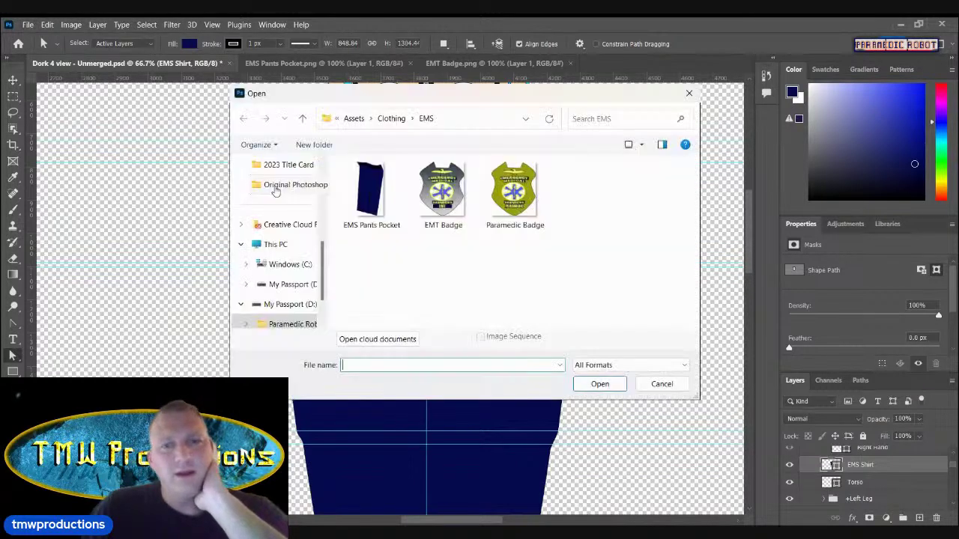
{"action": "left_click", "coordinate": [303, 118]}
{"action": "key", "text": "alt+Up"}
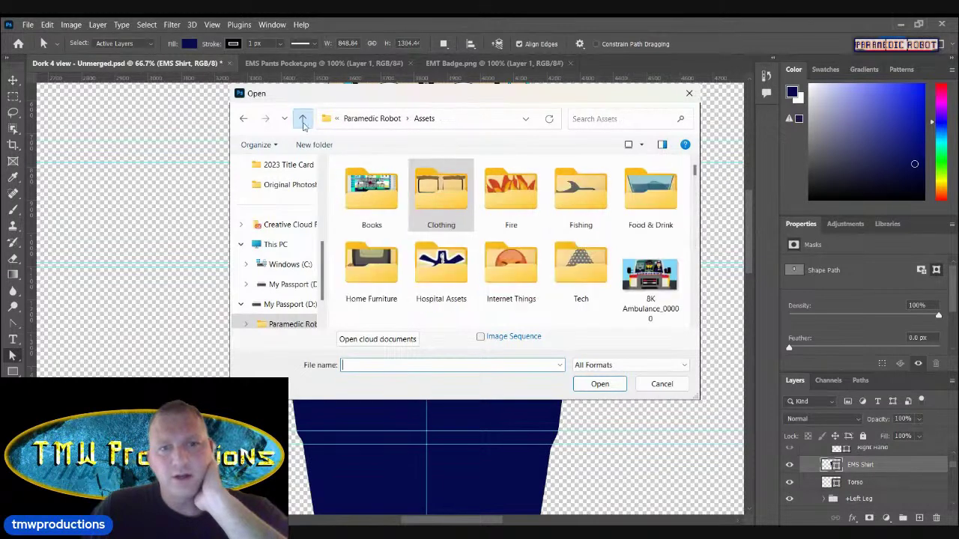
{"action": "scroll", "coordinate": [421, 219], "scroll_direction": "down", "scroll_amount": 2}
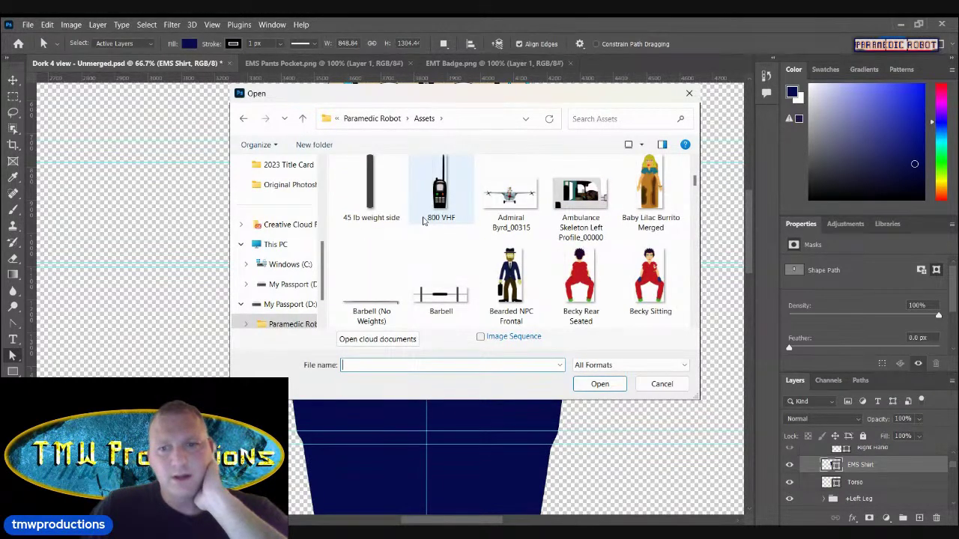
{"action": "scroll", "coordinate": [423, 220], "scroll_direction": "down", "scroll_amount": 3}
{"action": "scroll", "coordinate": [424, 221], "scroll_direction": "down", "scroll_amount": 4}
{"action": "scroll", "coordinate": [435, 223], "scroll_direction": "up", "scroll_amount": 3}
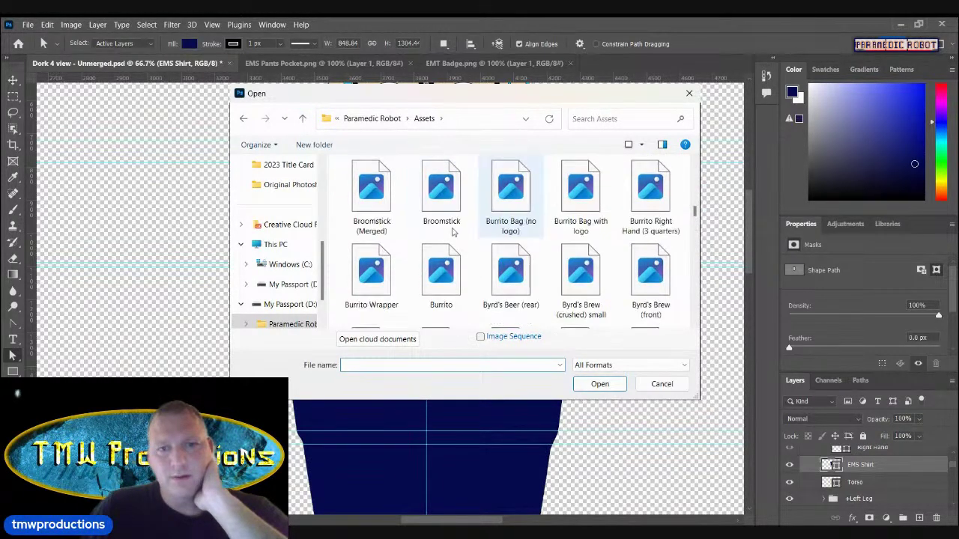
{"action": "scroll", "coordinate": [459, 230], "scroll_direction": "up", "scroll_amount": 1}
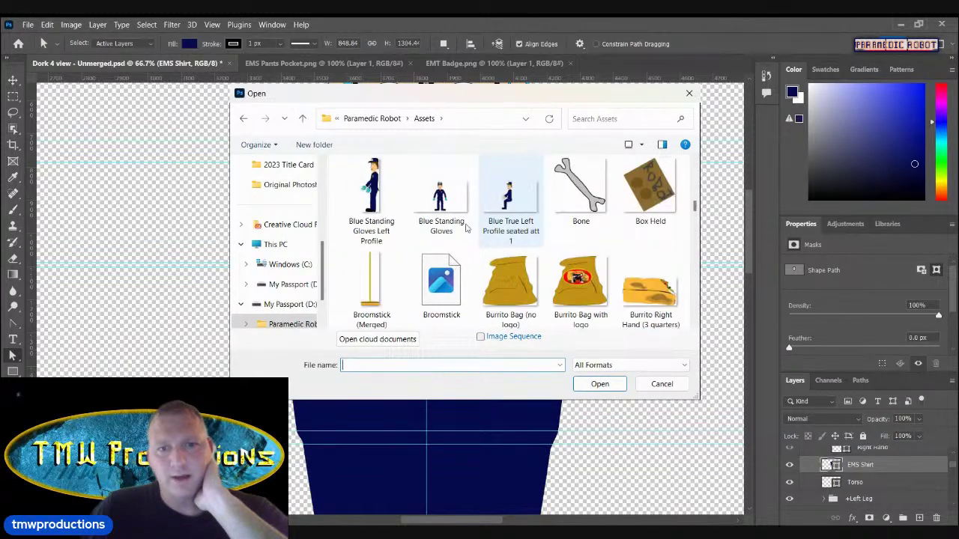
{"action": "left_click", "coordinate": [459, 207]}
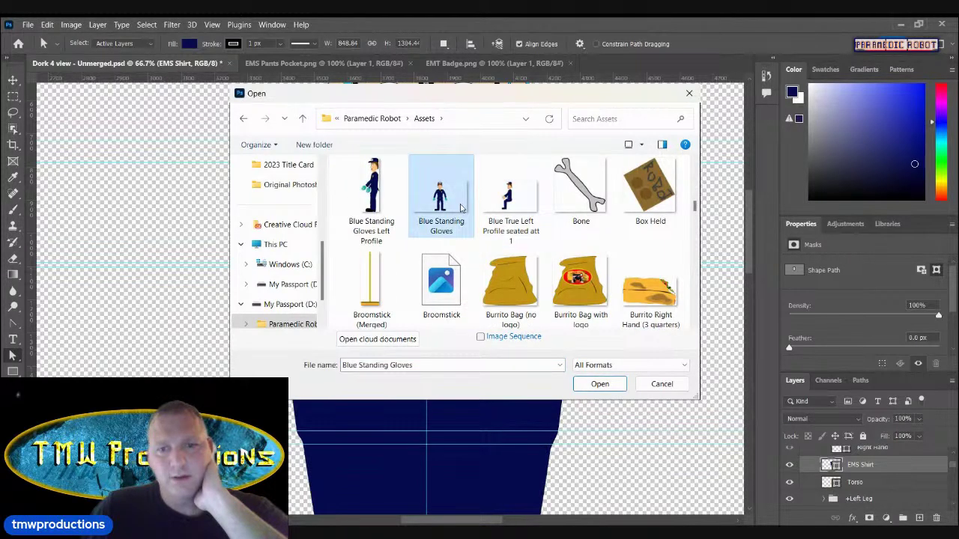
{"action": "left_click", "coordinate": [599, 384]}
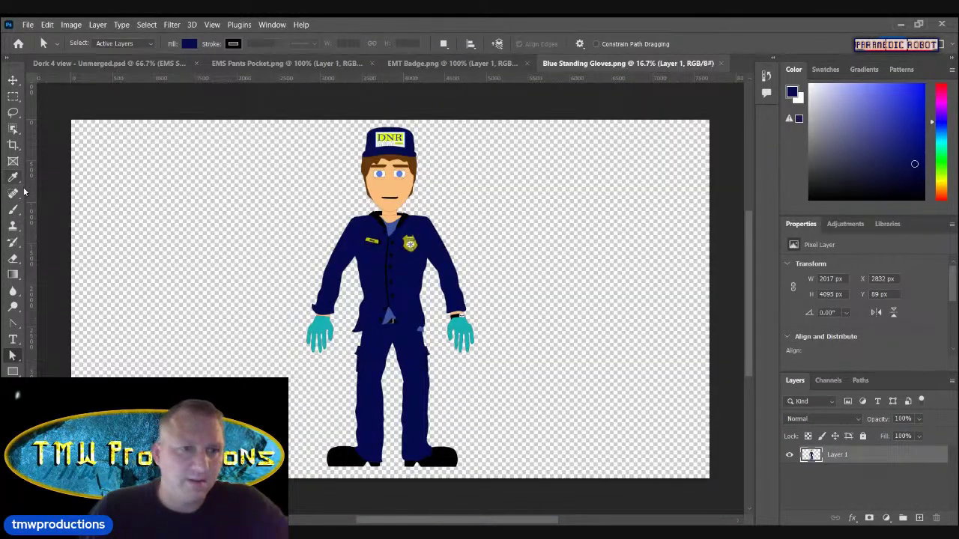
Step: Sample the lighter blue of the undershirt at the character's collar and return to the Dork 4 view document
{"action": "left_click", "coordinate": [14, 178]}
{"action": "left_click", "coordinate": [392, 225]}
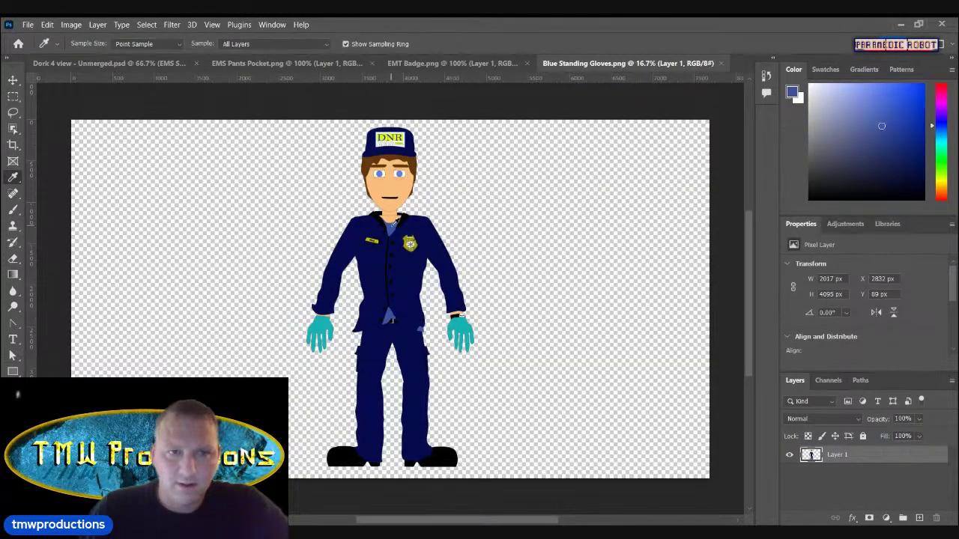
{"action": "key", "text": "v"}
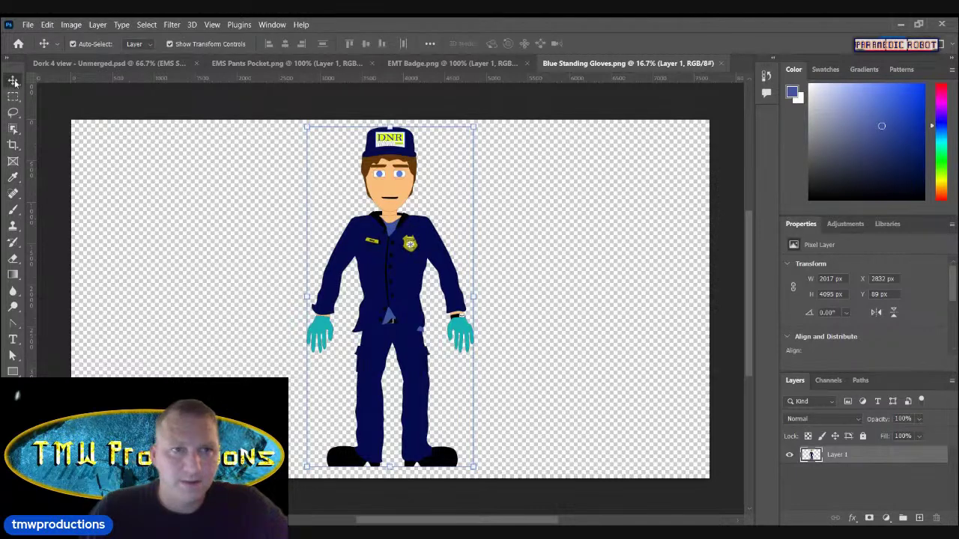
{"action": "left_click", "coordinate": [112, 63]}
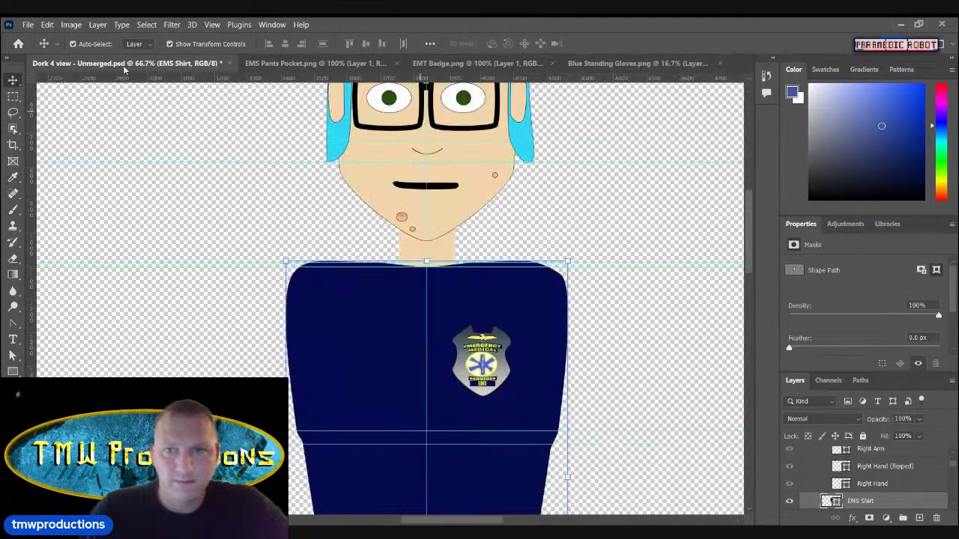
Step: Close the Blue Standing Gloves image and duplicate the EMS Shirt layer under the name "undershirt"
{"action": "left_click", "coordinate": [720, 63]}
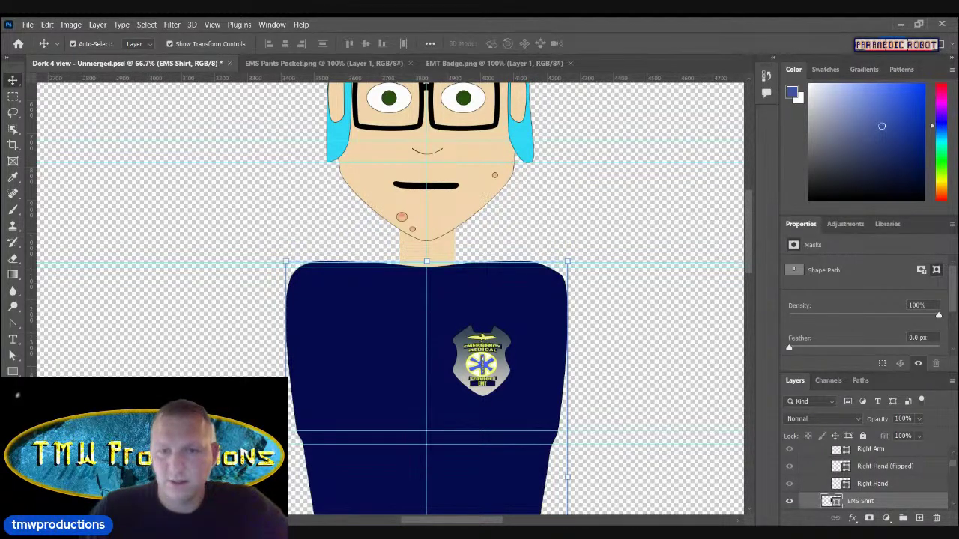
{"action": "left_click", "coordinate": [653, 286]}
{"action": "type", "text": "undershirt"}
{"action": "key", "text": "Return"}
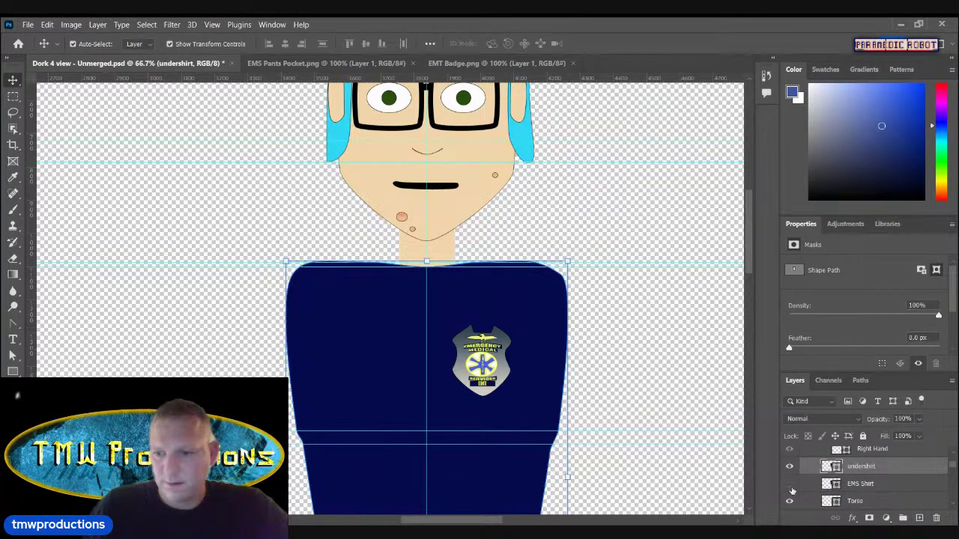
Step: Place the undershirt layer directly below the EMS Shirt layer and fill it with the sampled lighter blue
{"action": "left_click_drag", "start_coordinate": [861, 466], "coordinate": [869, 486]}
{"action": "left_click", "coordinate": [13, 355]}
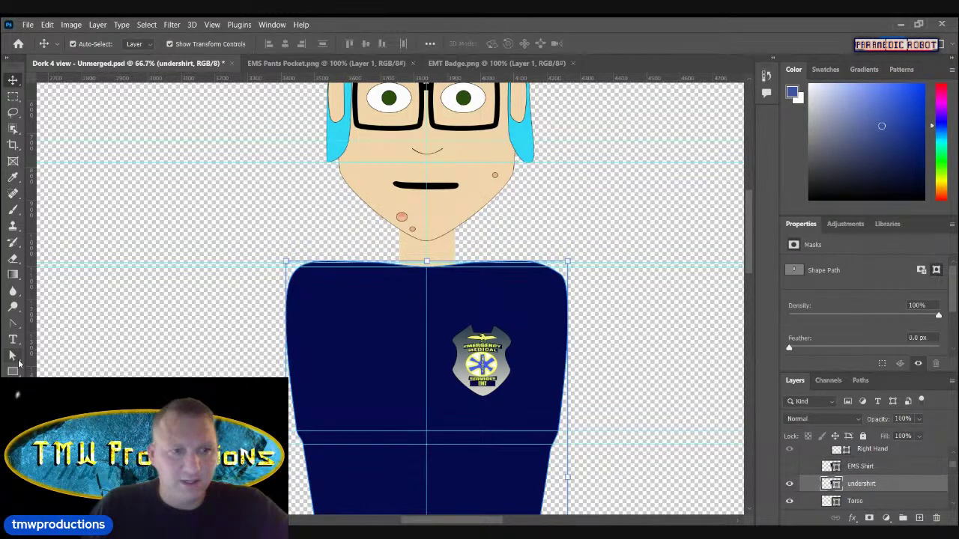
{"action": "left_click", "coordinate": [197, 43]}
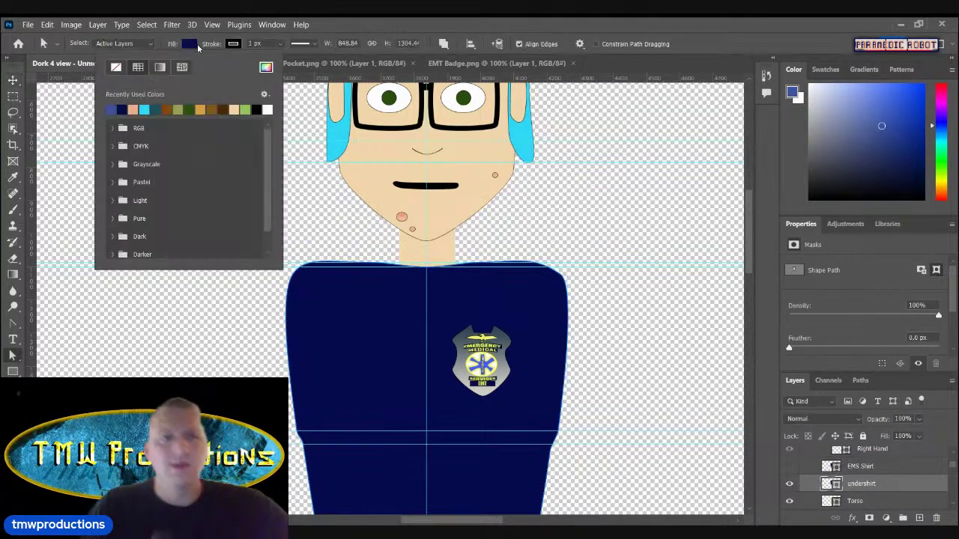
{"action": "left_click", "coordinate": [111, 109]}
{"action": "key", "text": "Escape"}
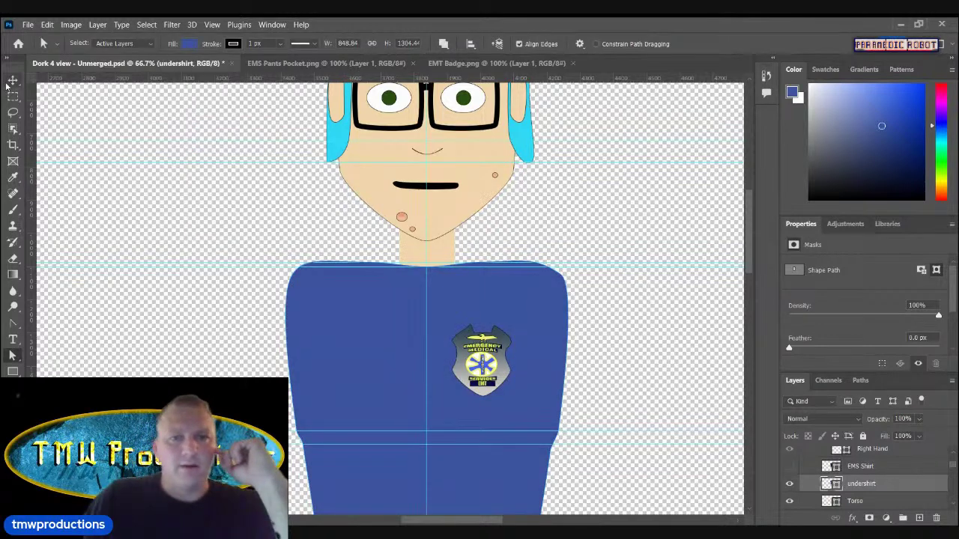
{"action": "key", "text": "v"}
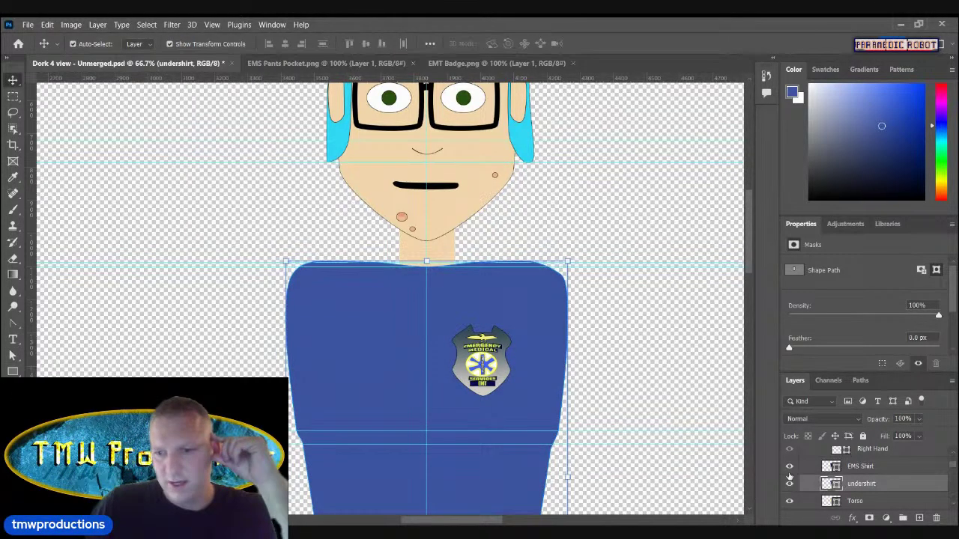
Step: Pull the center anchor point of the EMS Shirt's neckline down to form a deep curved collar that exposes the undershirt
{"action": "left_click", "coordinate": [864, 470]}
{"action": "left_click", "coordinate": [13, 356]}
{"action": "left_click", "coordinate": [371, 311]}
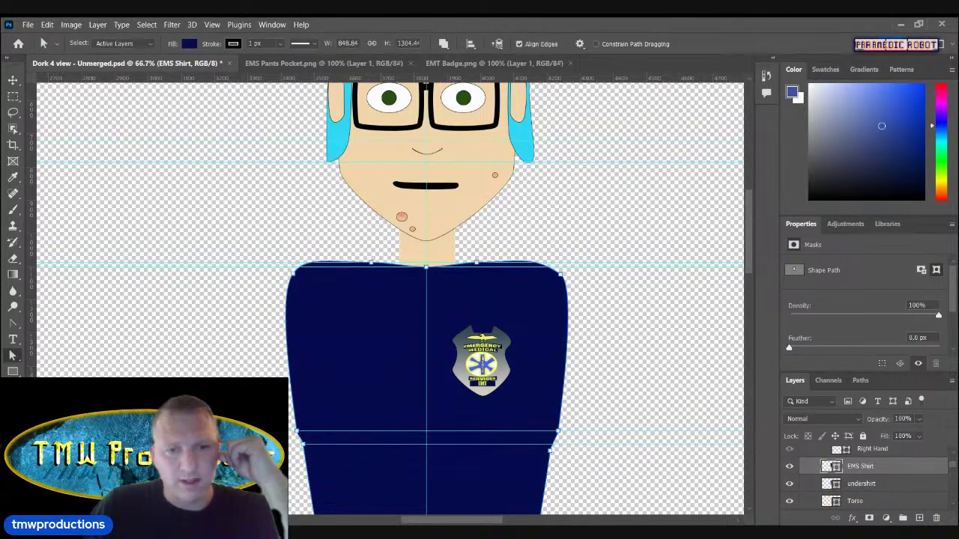
{"action": "key", "text": "z"}
{"action": "left_click", "coordinate": [457, 275]}
{"action": "left_click", "coordinate": [457, 275]}
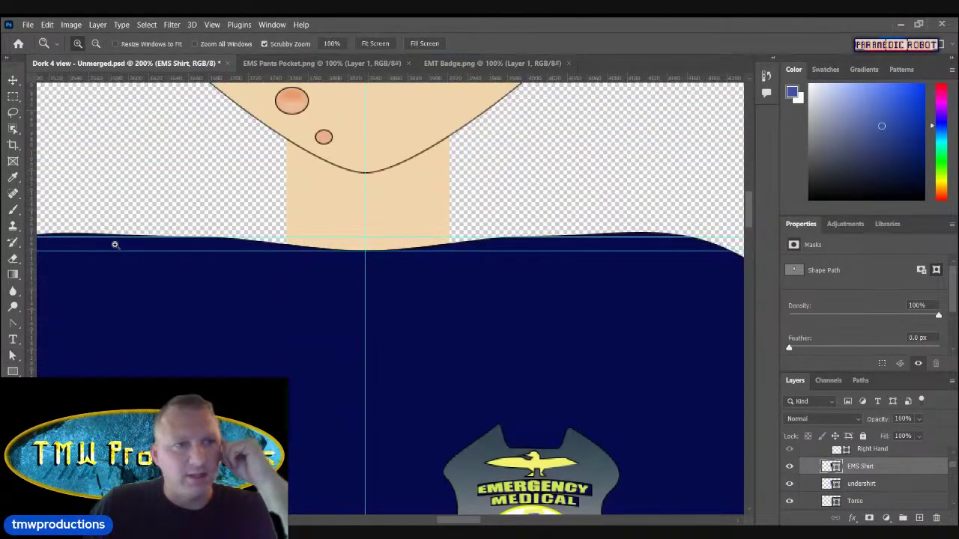
{"action": "left_click", "coordinate": [13, 80]}
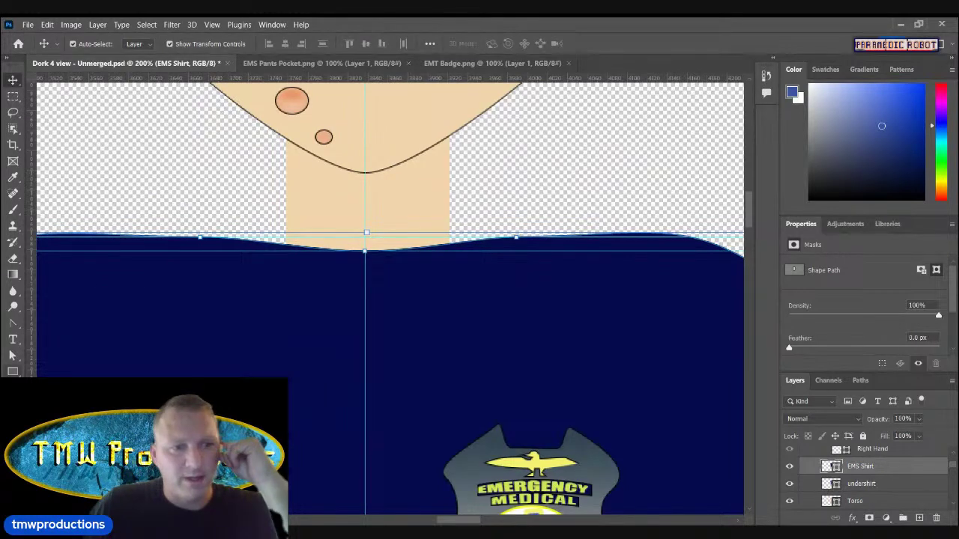
{"action": "left_click", "coordinate": [12, 355]}
{"action": "left_click_drag", "start_coordinate": [365, 256], "coordinate": [365, 328]}
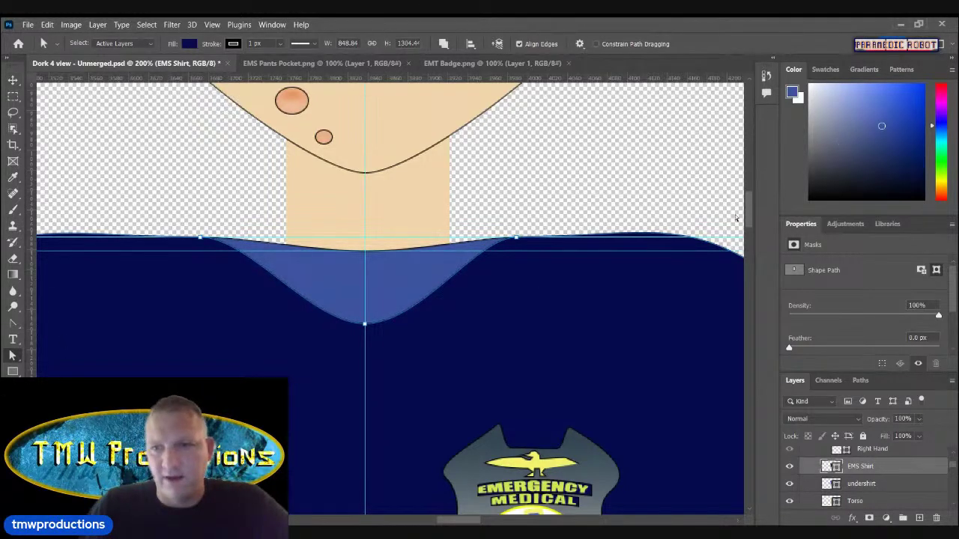
Step: Lower the center anchor of the EMS Shirt's neckline slightly further and raise the two anchors at its sides a little
{"action": "scroll", "coordinate": [749, 212], "scroll_direction": "down", "scroll_amount": 3}
{"action": "scroll", "coordinate": [749, 217], "scroll_direction": "up", "scroll_amount": 2}
{"action": "scroll", "coordinate": [750, 225], "scroll_direction": "up", "scroll_amount": 3}
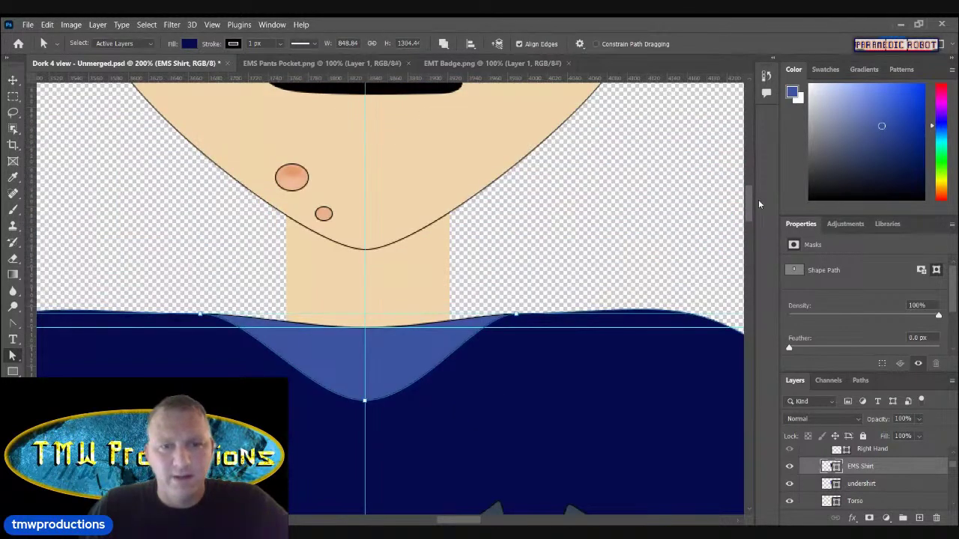
{"action": "left_click", "coordinate": [364, 394]}
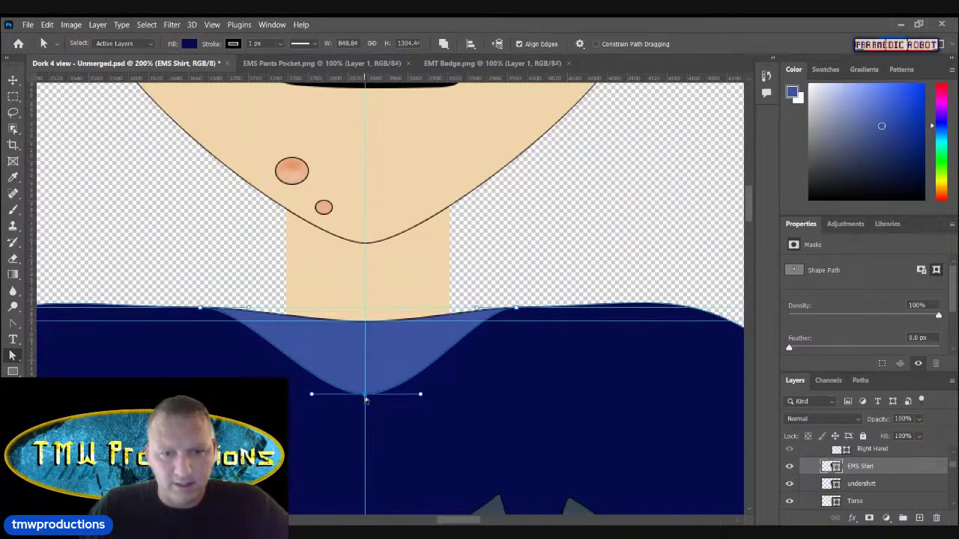
{"action": "left_click_drag", "start_coordinate": [365, 397], "coordinate": [364, 409]}
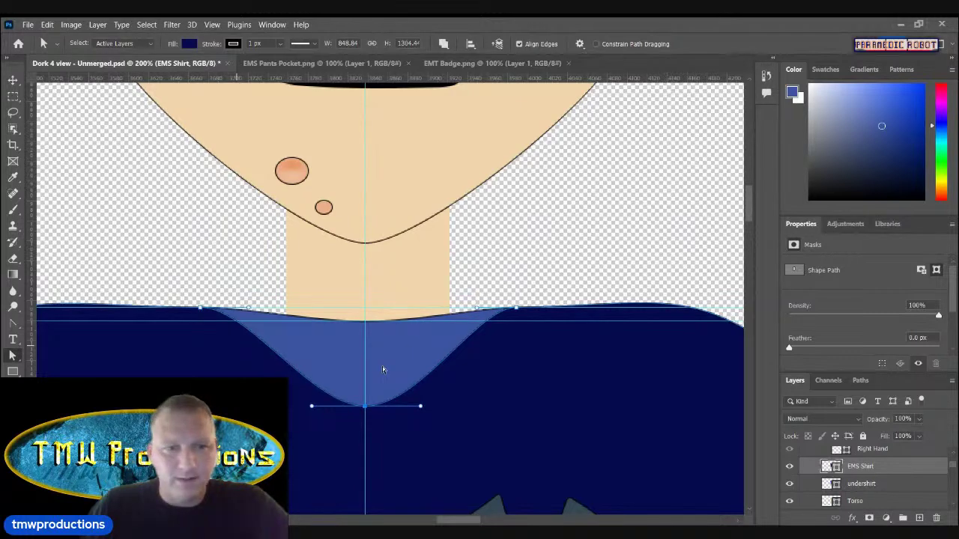
{"action": "left_click_drag", "start_coordinate": [198, 307], "coordinate": [199, 302]}
{"action": "left_click_drag", "start_coordinate": [518, 308], "coordinate": [518, 304]}
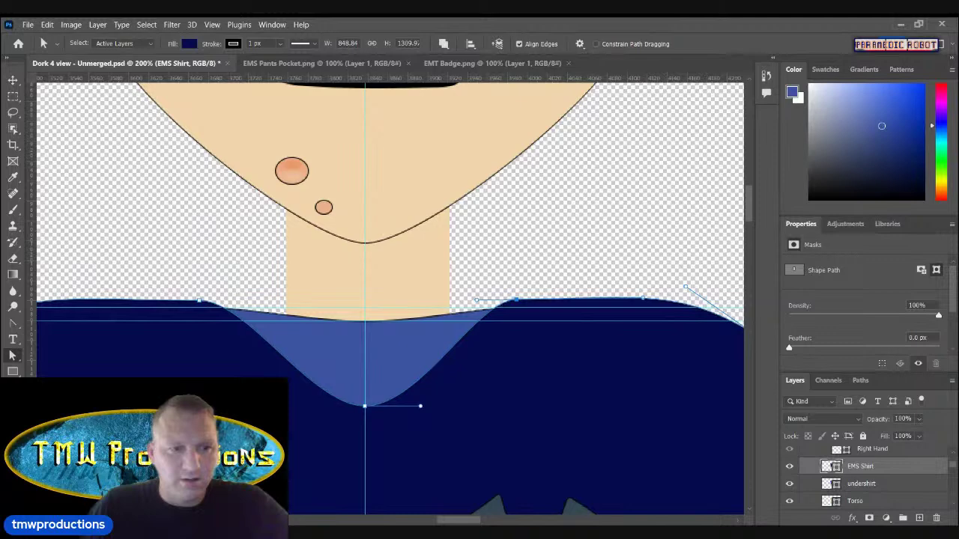
{"action": "key", "text": "z"}
{"action": "left_click", "coordinate": [299, 409], "text": "alt"}
{"action": "left_click", "coordinate": [299, 408], "text": "alt"}
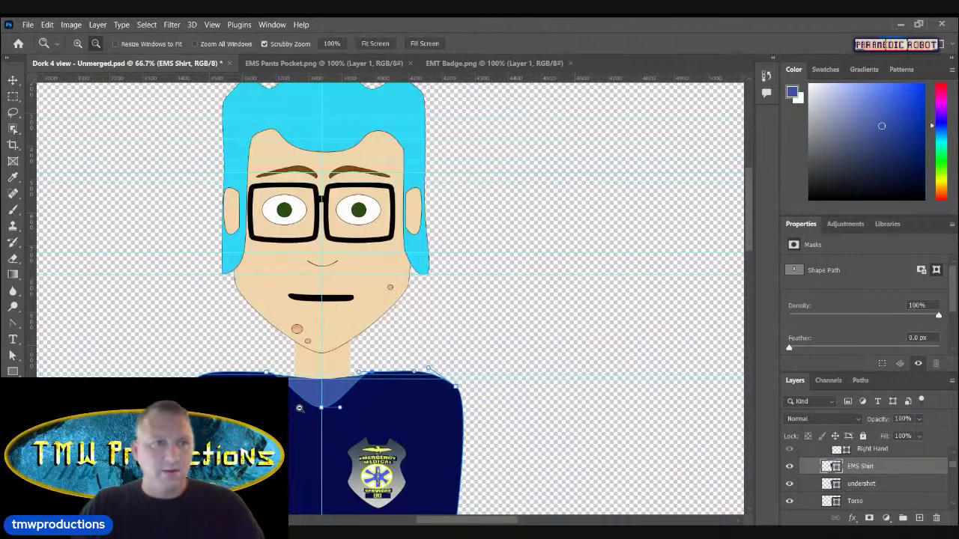
Step: Add an anchor point to the undershirt's neckline near each edge of the neck and pull its center anchor down into a curve
{"action": "key", "text": "v"}
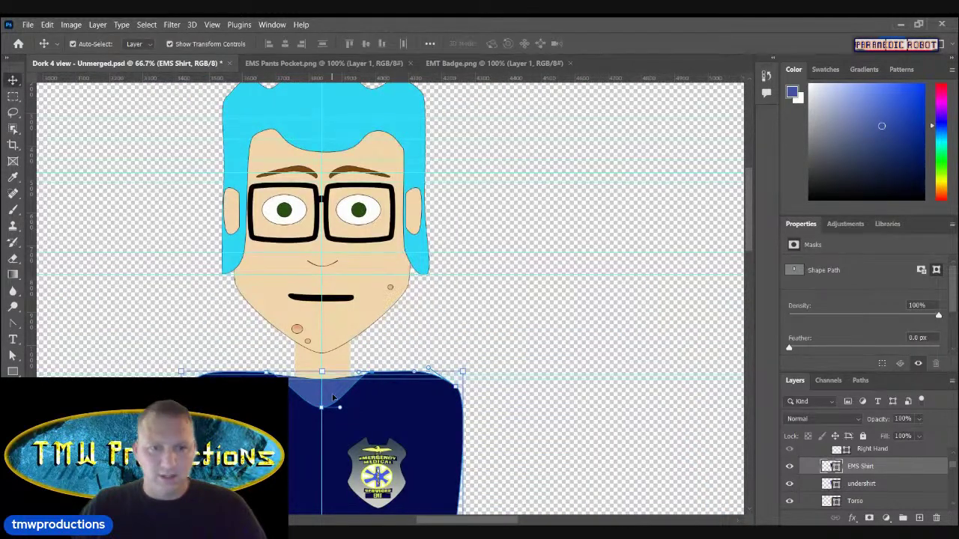
{"action": "left_click", "coordinate": [331, 397]}
{"action": "left_click", "coordinate": [18, 356]}
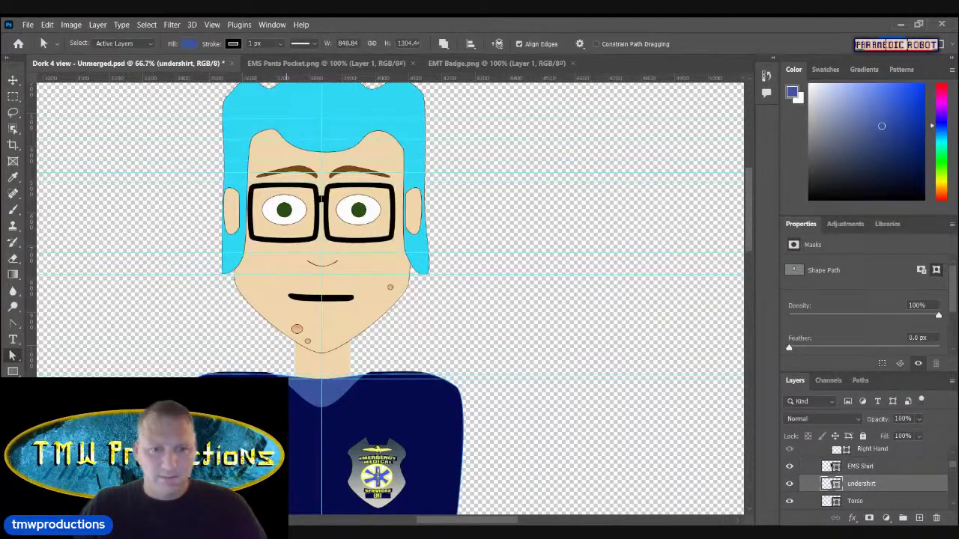
{"action": "key", "text": "z"}
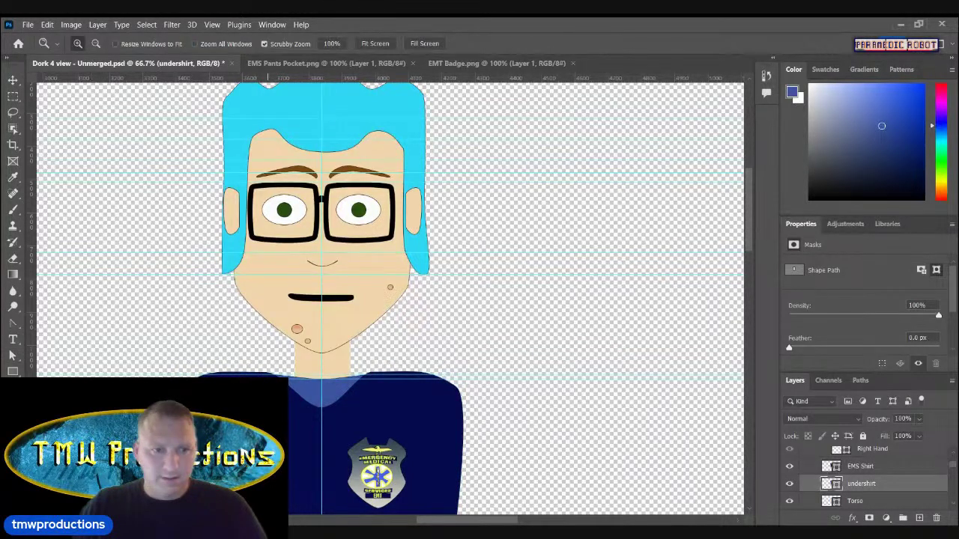
{"action": "left_click", "coordinate": [302, 391]}
{"action": "left_click", "coordinate": [302, 391]}
{"action": "left_click", "coordinate": [302, 391]}
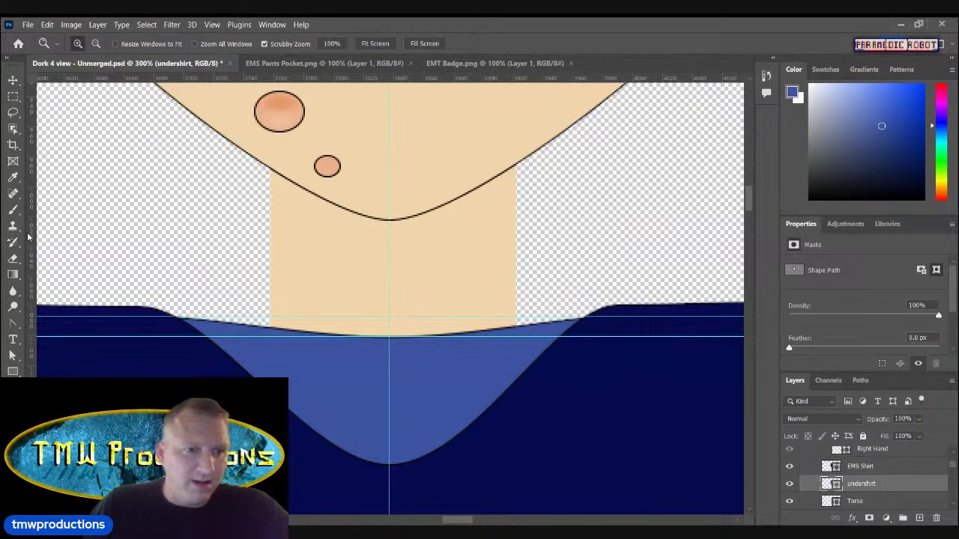
{"action": "left_click", "coordinate": [14, 360]}
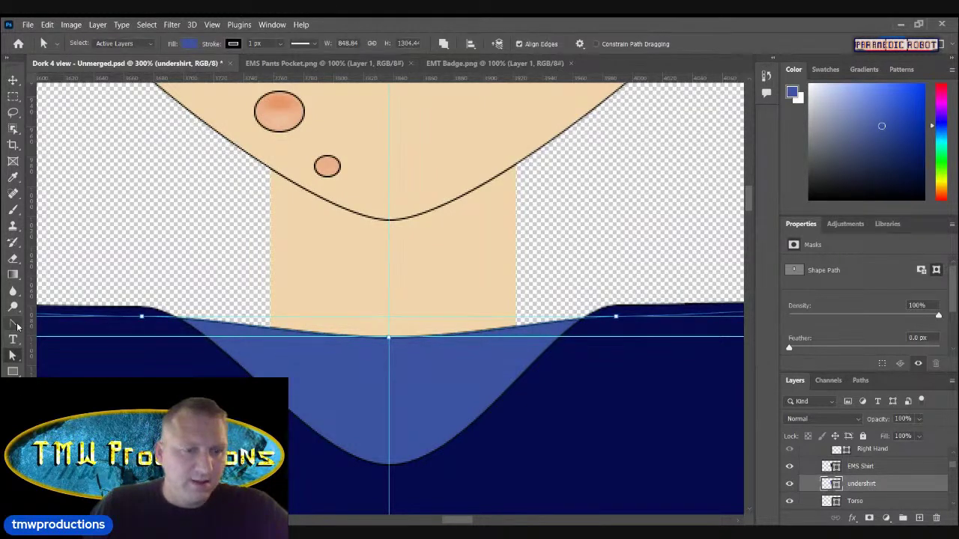
{"action": "right_click", "coordinate": [18, 325]}
{"action": "left_click", "coordinate": [75, 358]}
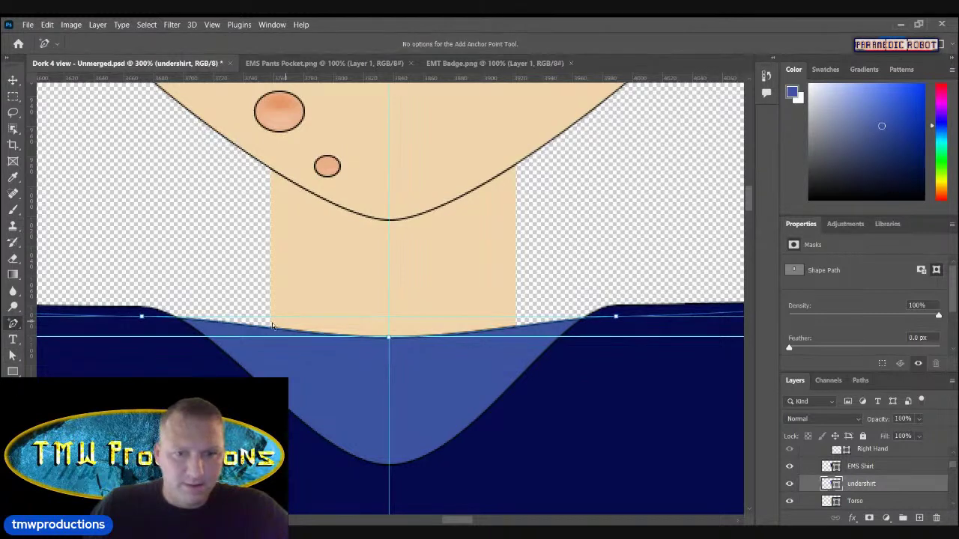
{"action": "left_click", "coordinate": [267, 330]}
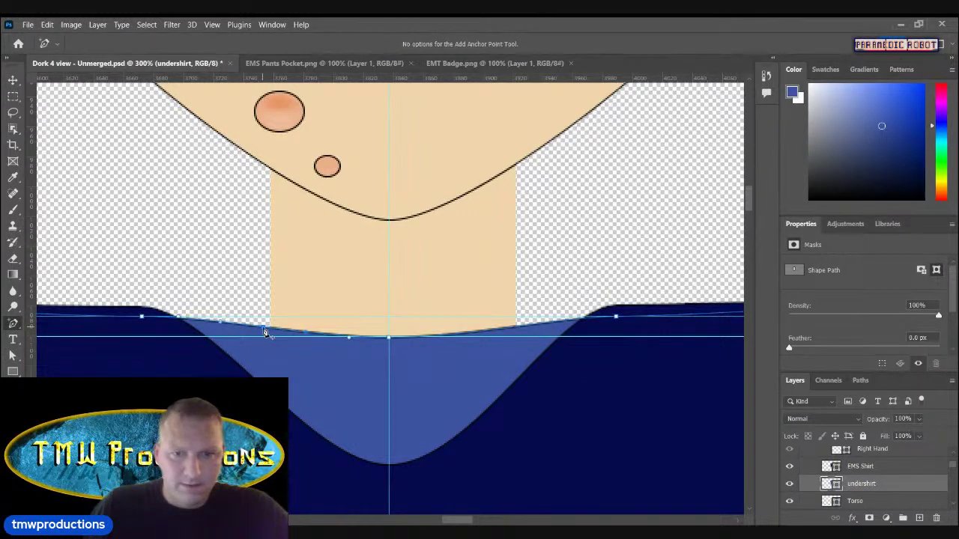
{"action": "left_click", "coordinate": [528, 328]}
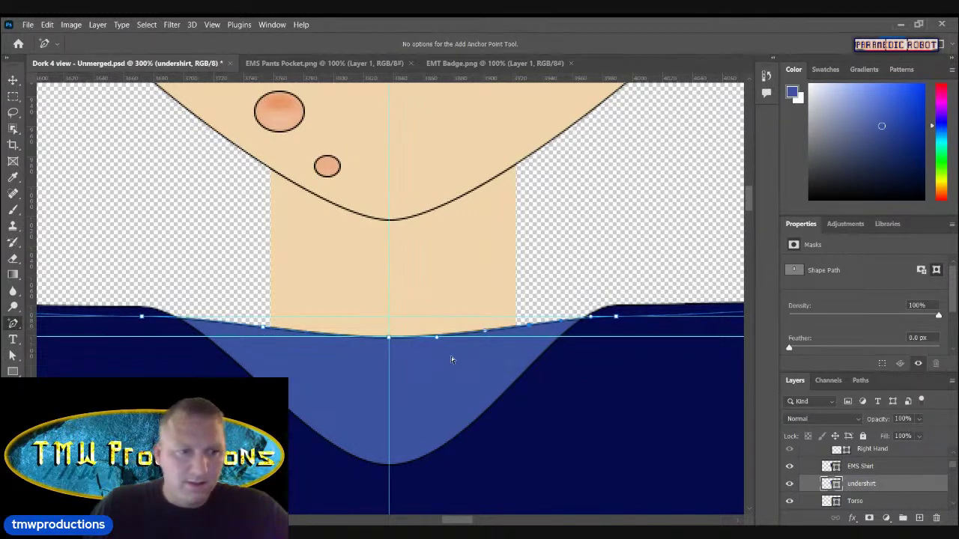
{"action": "left_click", "coordinate": [14, 355]}
{"action": "left_click_drag", "start_coordinate": [386, 344], "coordinate": [389, 395]}
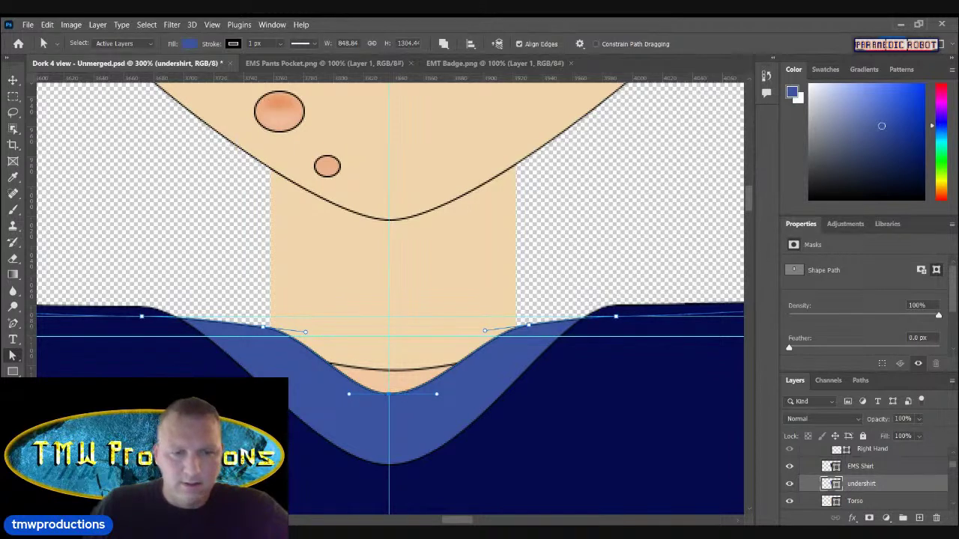
Step: Reapply the Neck shape's own fill color, f4d7ad, so it is stored among the recently used colors
{"action": "left_click", "coordinate": [13, 80]}
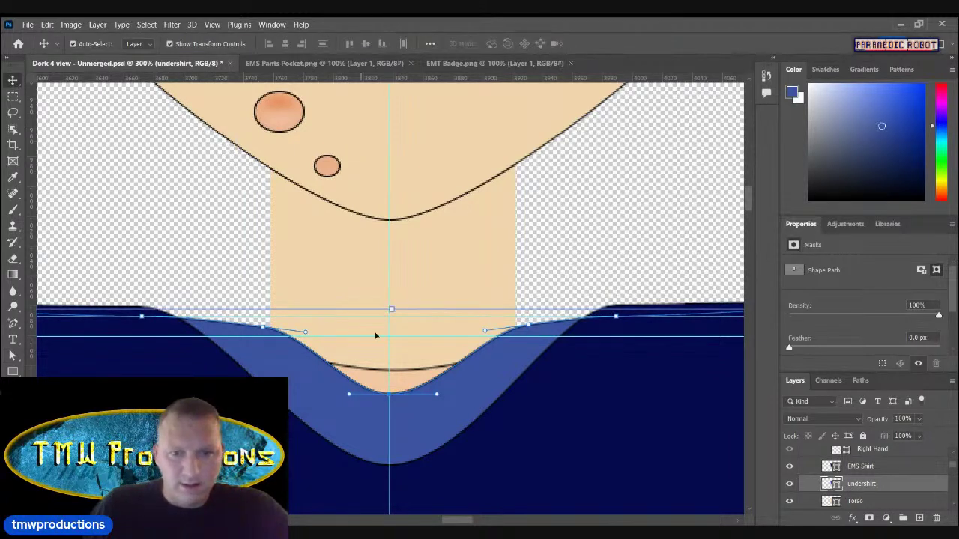
{"action": "left_click", "coordinate": [374, 333]}
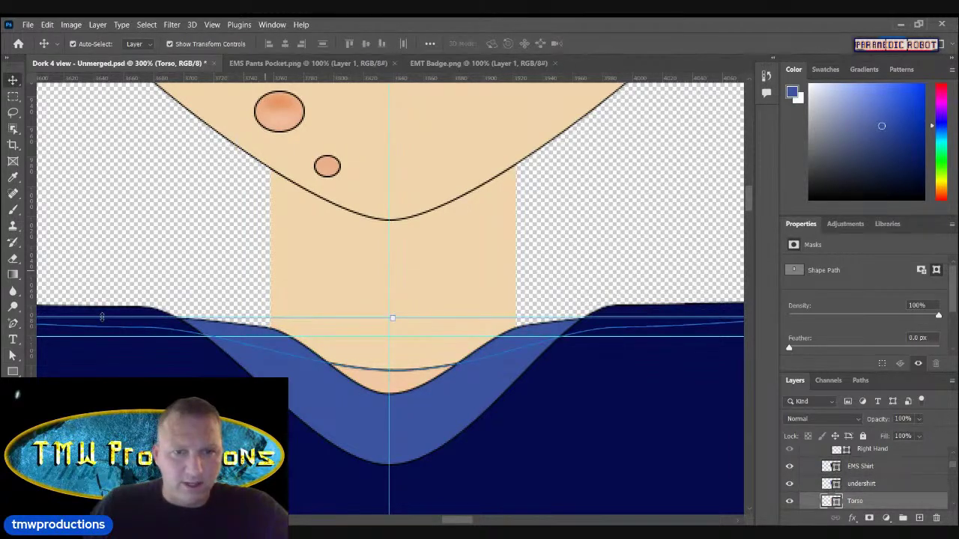
{"action": "left_click", "coordinate": [294, 264]}
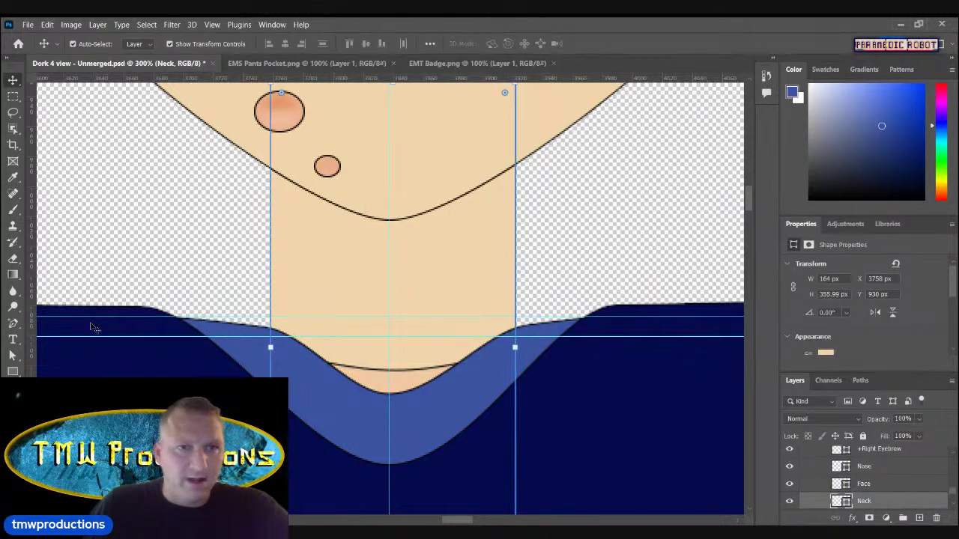
{"action": "key", "text": "a"}
{"action": "left_click", "coordinate": [191, 45]}
{"action": "left_click", "coordinate": [266, 66]}
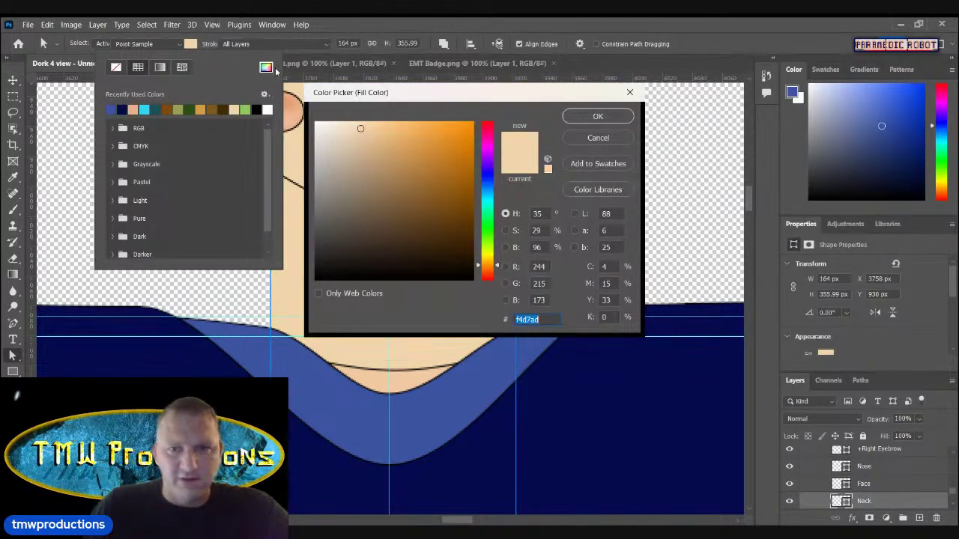
{"action": "key", "text": "Return"}
{"action": "key", "text": "v"}
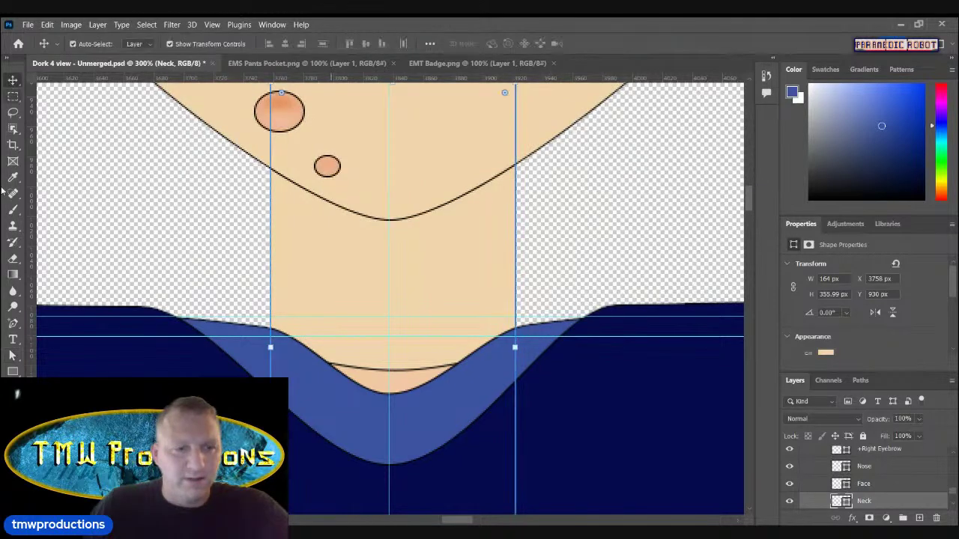
Step: Fill the Torso shape with the neck's skin color so the area inside the collar matches the neck
{"action": "left_click", "coordinate": [402, 379]}
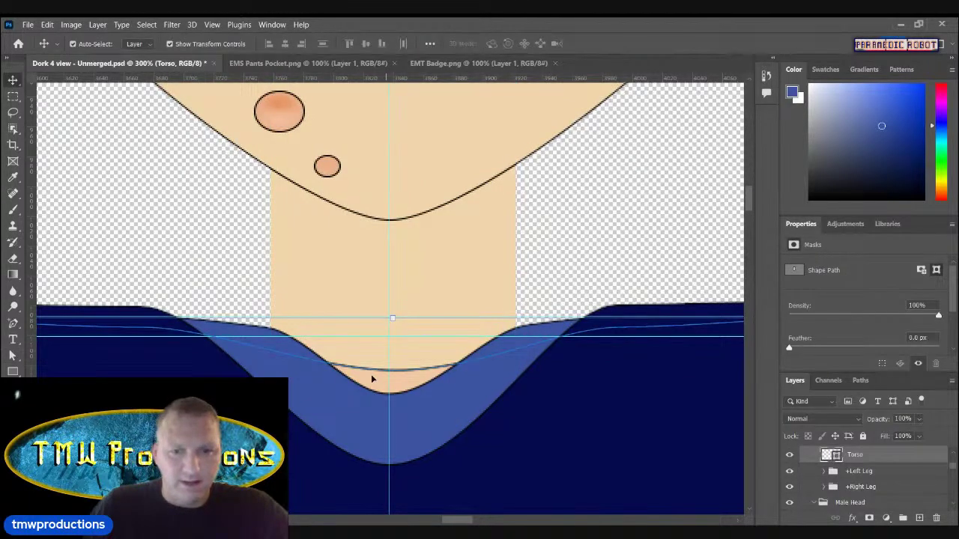
{"action": "scroll", "coordinate": [832, 470], "scroll_direction": "up", "scroll_amount": 1}
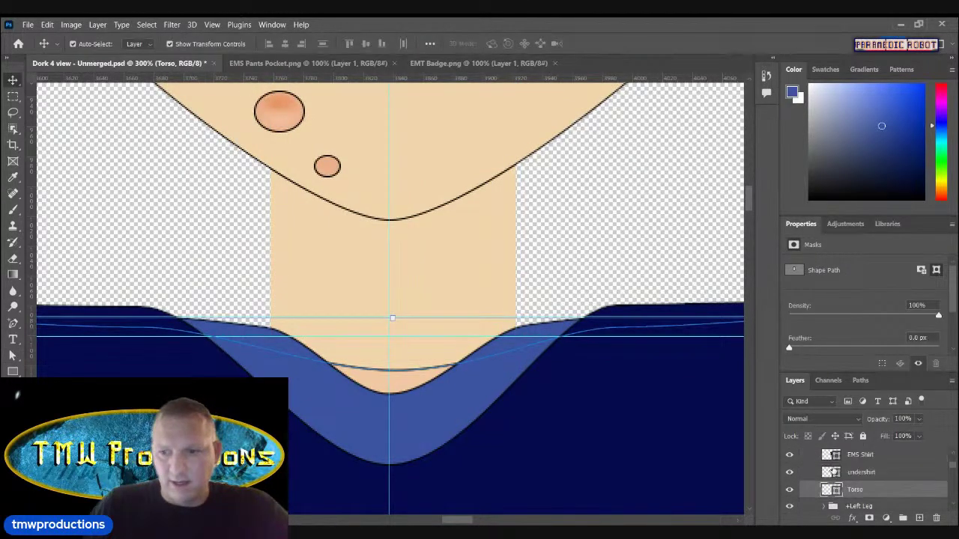
{"action": "left_click", "coordinate": [12, 355]}
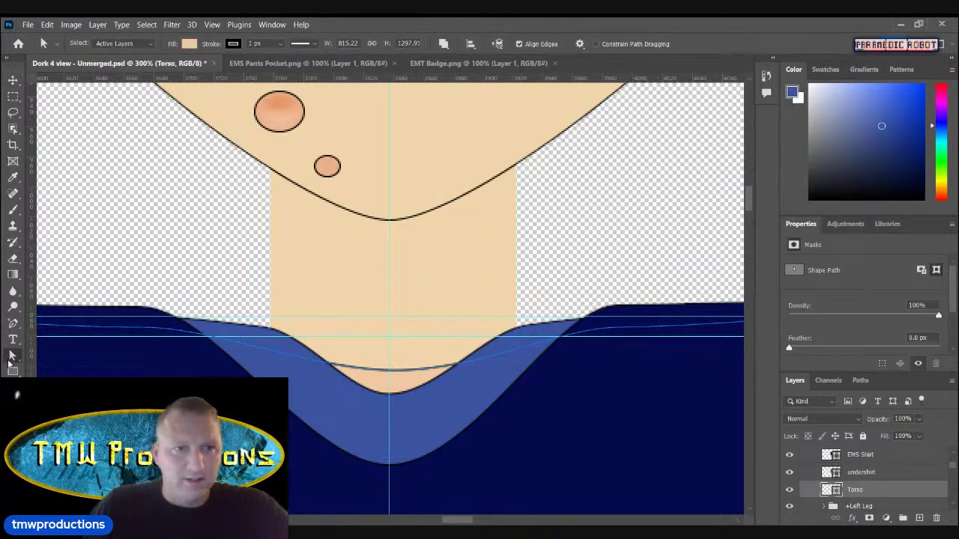
{"action": "left_click", "coordinate": [189, 43]}
{"action": "left_click", "coordinate": [112, 109]}
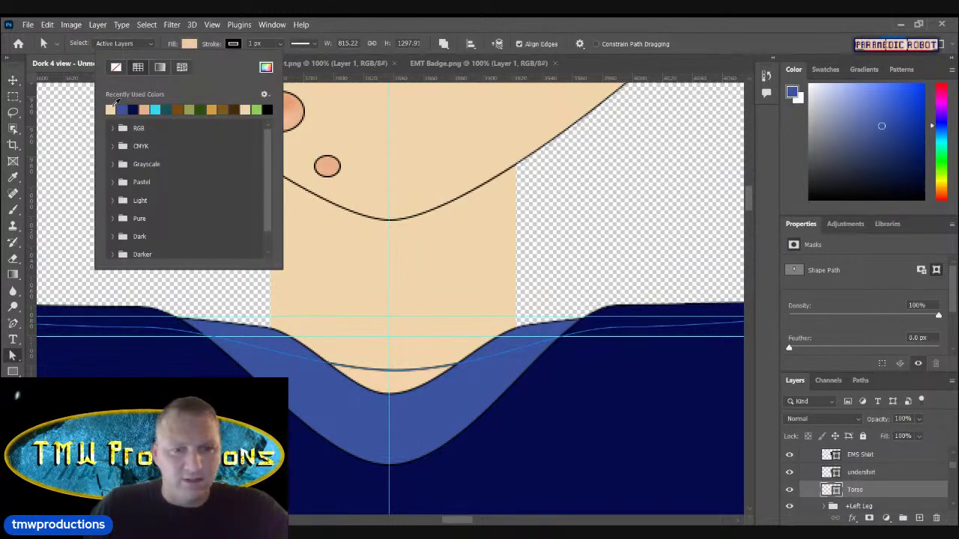
{"action": "left_click", "coordinate": [13, 373]}
{"action": "left_click", "coordinate": [13, 405]}
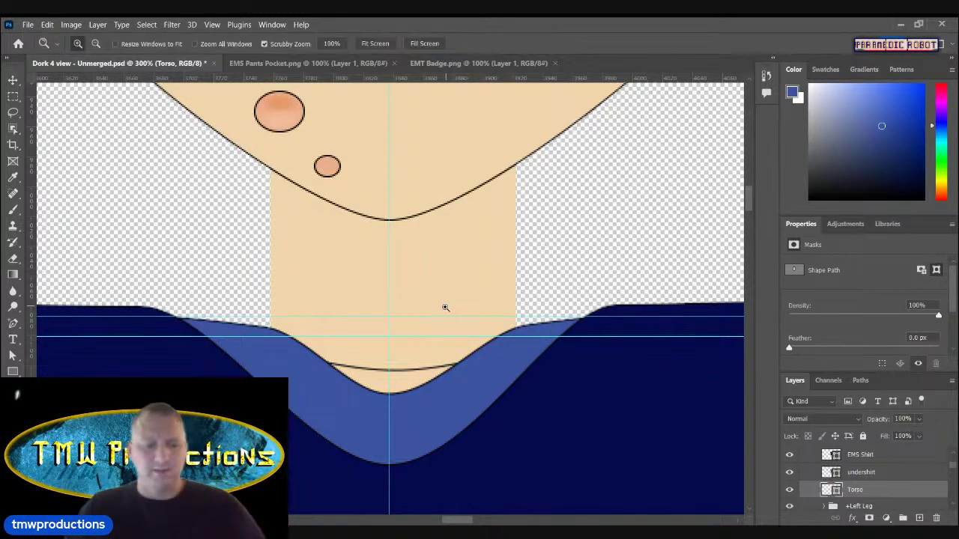
{"action": "left_click", "coordinate": [447, 307], "text": "alt"}
{"action": "left_click", "coordinate": [589, 253], "text": "alt"}
{"action": "left_click", "coordinate": [589, 253], "text": "alt"}
{"action": "mouse_move", "coordinate": [746, 208]}
{"action": "left_mouse_down"}
{"action": "mouse_move", "coordinate": [760, 179]}
{"action": "mouse_move", "coordinate": [746, 221]}
{"action": "left_mouse_up"}
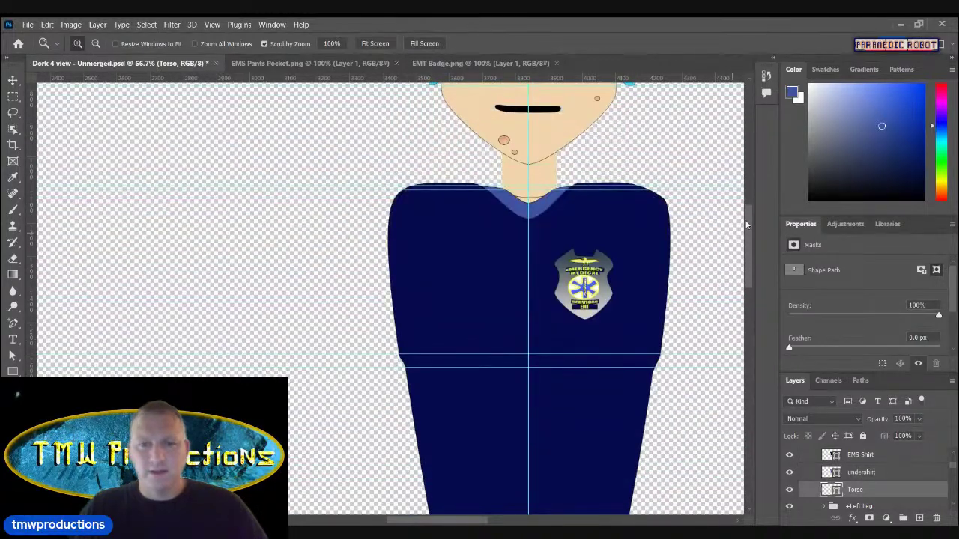
Step: Examine the dressed figure from the collar down to the belt and legs at a smaller scale
{"action": "left_click", "coordinate": [529, 354], "text": "alt"}
{"action": "left_click", "coordinate": [529, 353]}
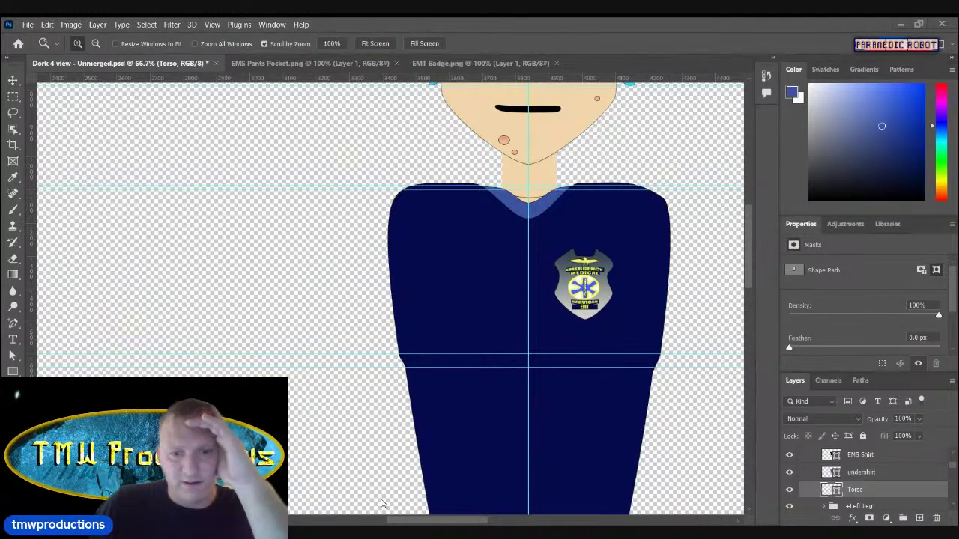
{"action": "left_click", "coordinate": [517, 521]}
{"action": "left_click_drag", "start_coordinate": [517, 520], "coordinate": [431, 521]}
{"action": "left_click_drag", "start_coordinate": [748, 257], "coordinate": [652, 293]}
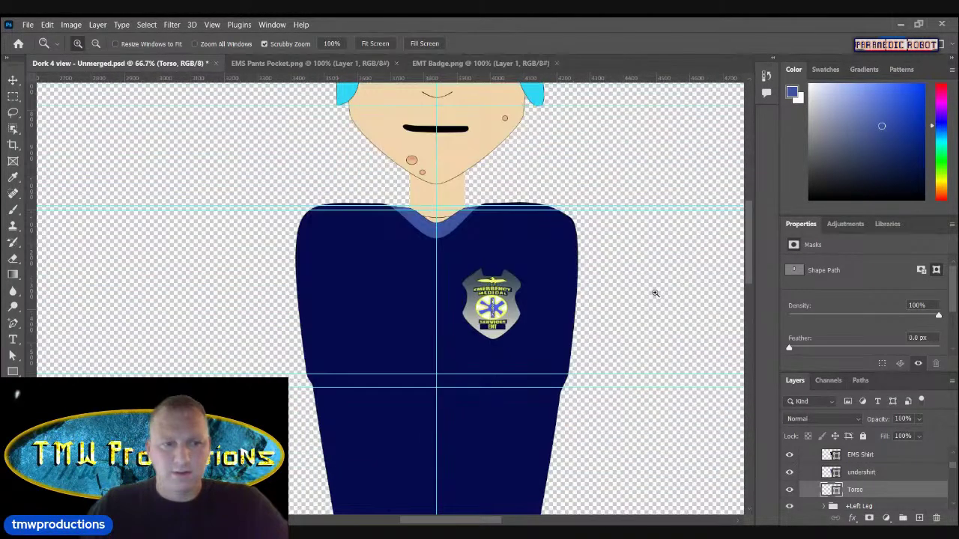
{"action": "left_click", "coordinate": [472, 413], "text": "alt"}
{"action": "left_click", "coordinate": [470, 414], "text": "alt"}
{"action": "left_click", "coordinate": [470, 414], "text": "alt"}
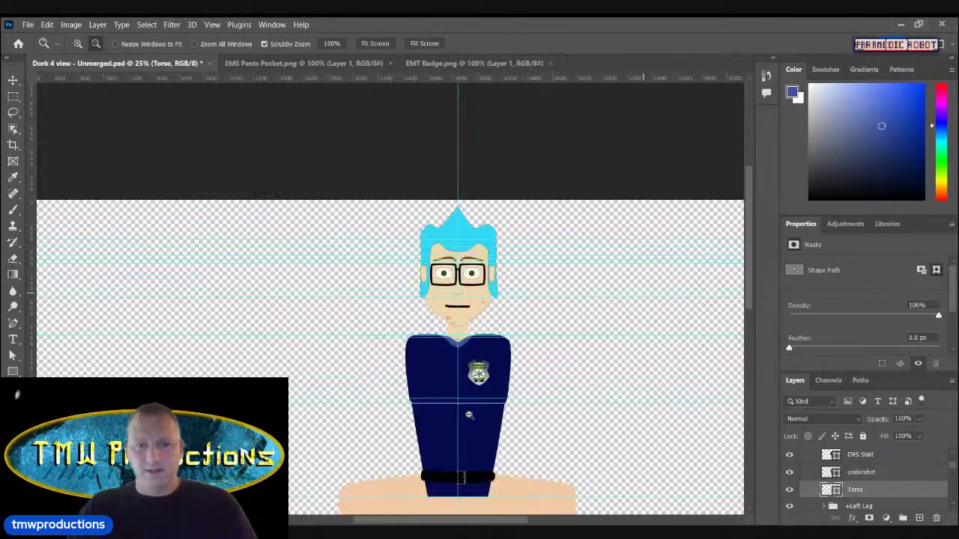
{"action": "left_click_drag", "start_coordinate": [749, 217], "coordinate": [749, 264]}
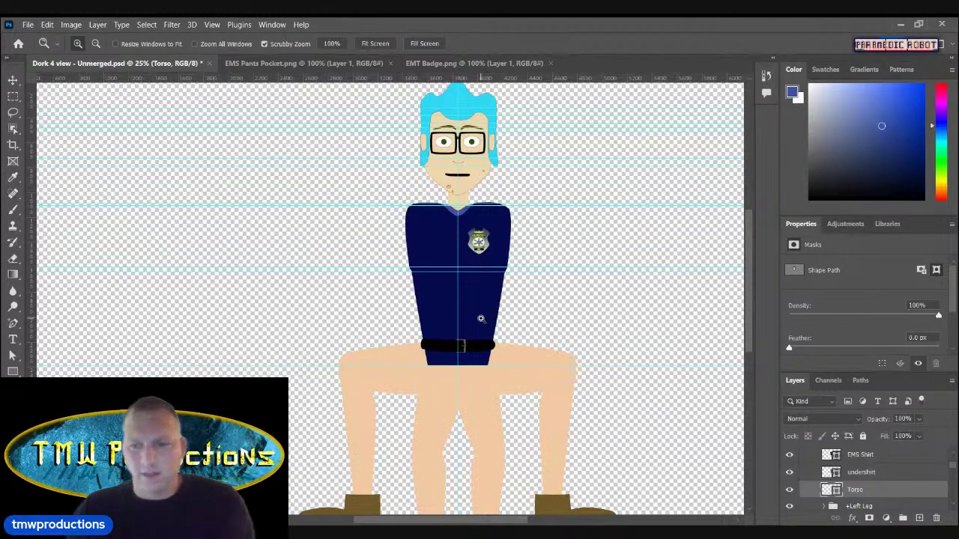
Step: Lower the EMS Shirt layer's opacity to 65% and check how the shirt covers the torso at the shoulders and collar
{"action": "left_click", "coordinate": [861, 456]}
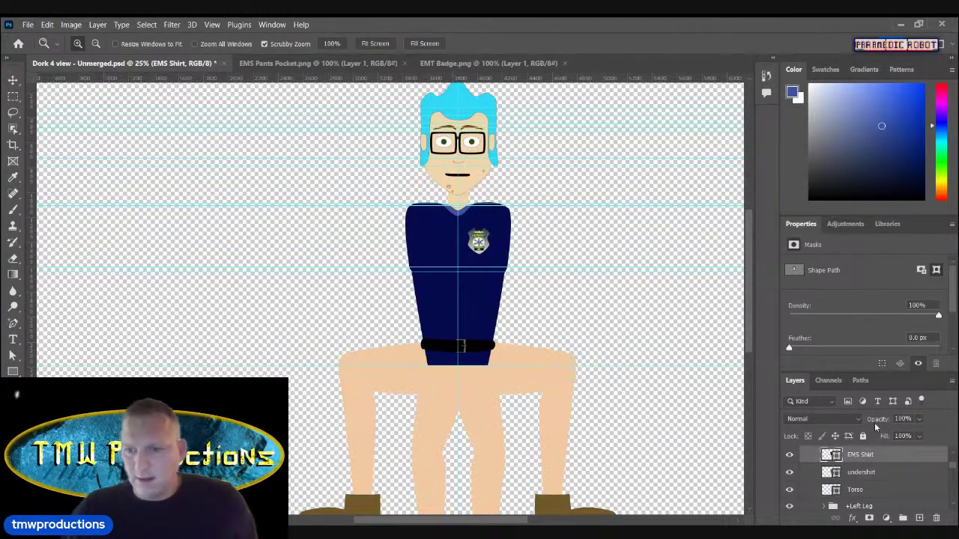
{"action": "left_click_drag", "start_coordinate": [874, 422], "coordinate": [848, 422]}
{"action": "left_click", "coordinate": [472, 281]}
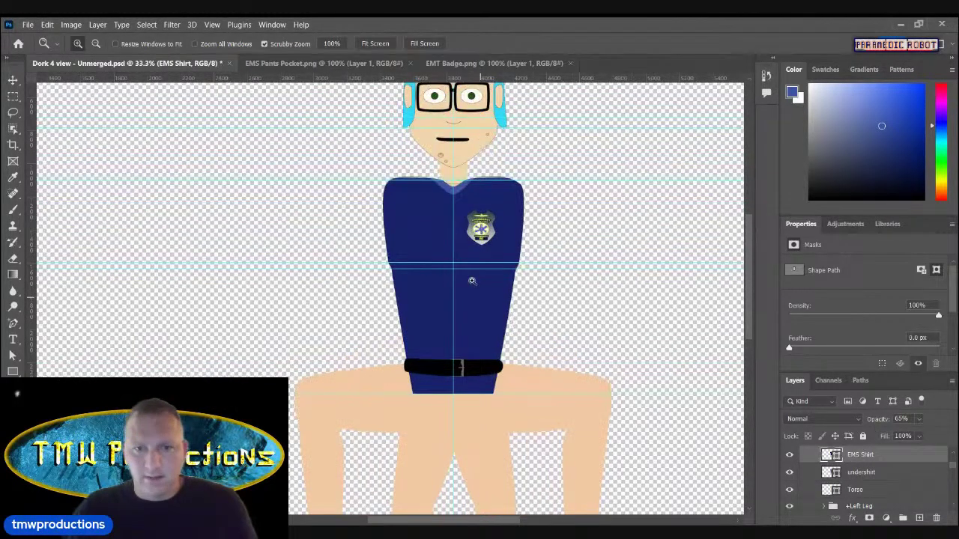
{"action": "left_click", "coordinate": [472, 281]}
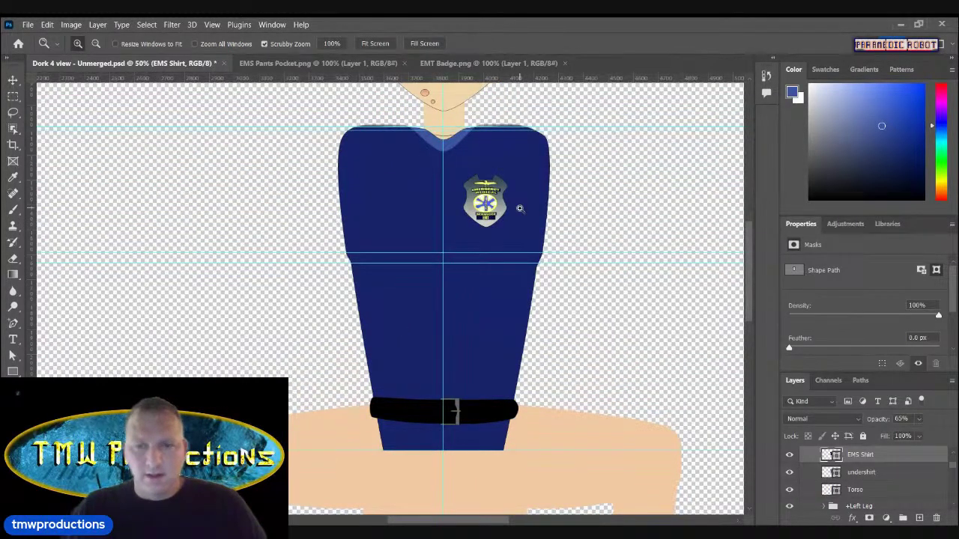
{"action": "scroll", "coordinate": [751, 245], "scroll_direction": "up", "scroll_amount": 4}
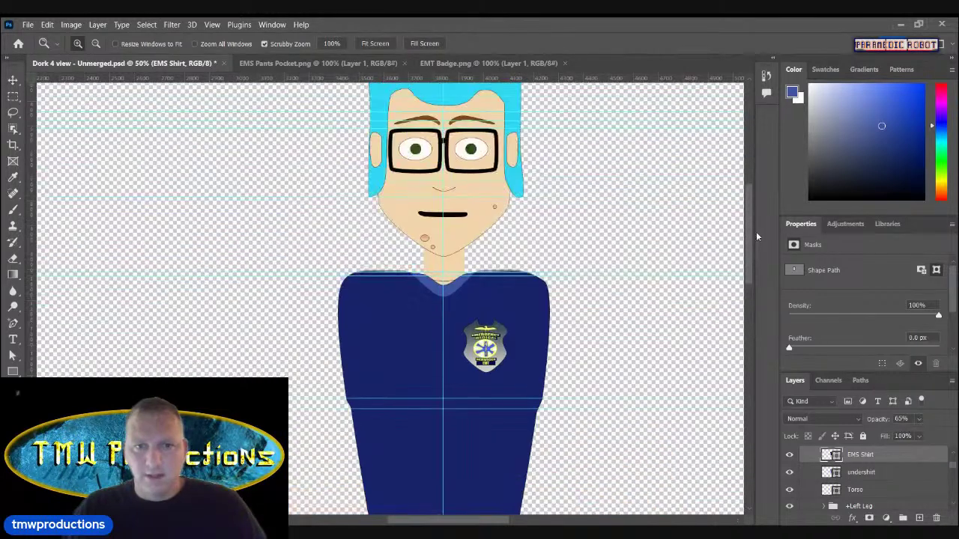
{"action": "scroll", "coordinate": [760, 215], "scroll_direction": "down", "scroll_amount": 1}
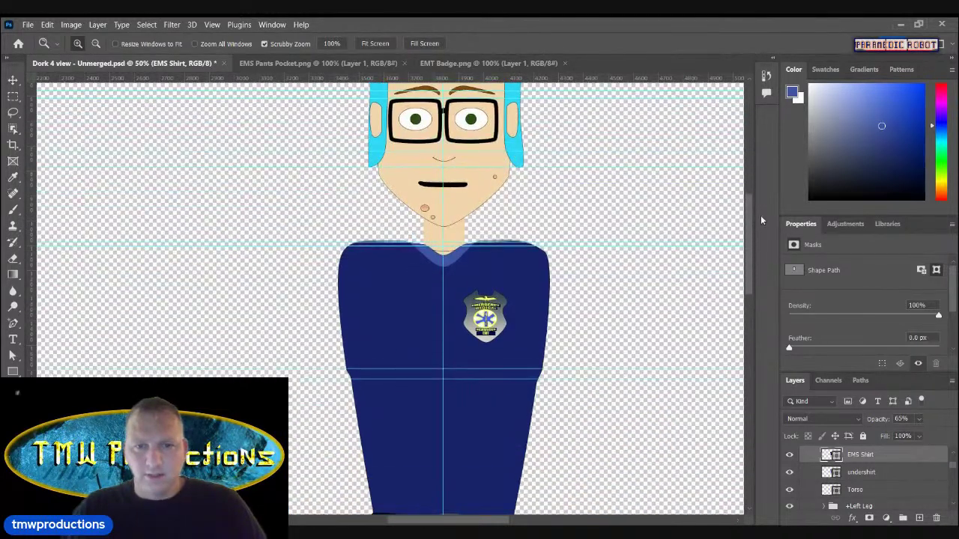
{"action": "left_click", "coordinate": [511, 316]}
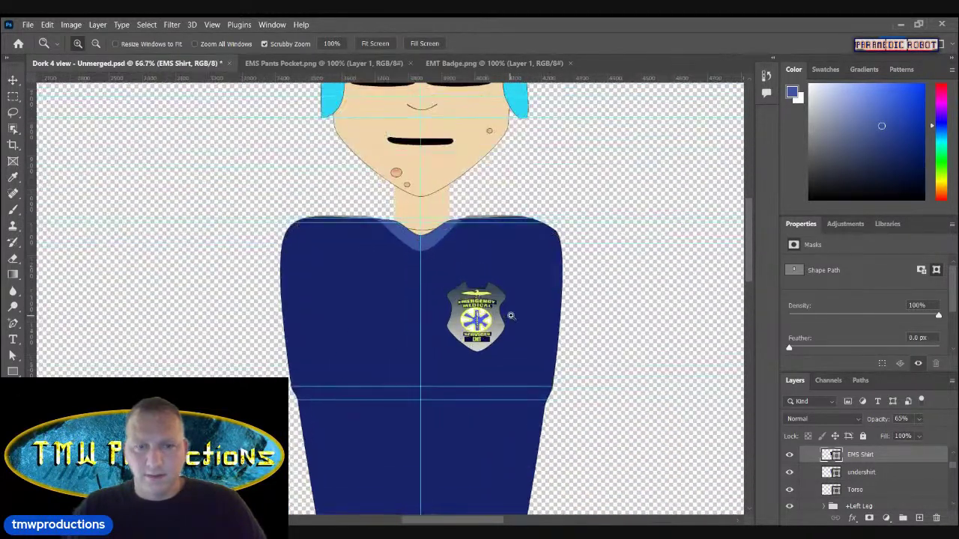
Step: Hide the EMS Shirt and undershirt layers and display the Torso shape's path anchors for editing
{"action": "left_click", "coordinate": [13, 80]}
{"action": "left_click", "coordinate": [789, 455]}
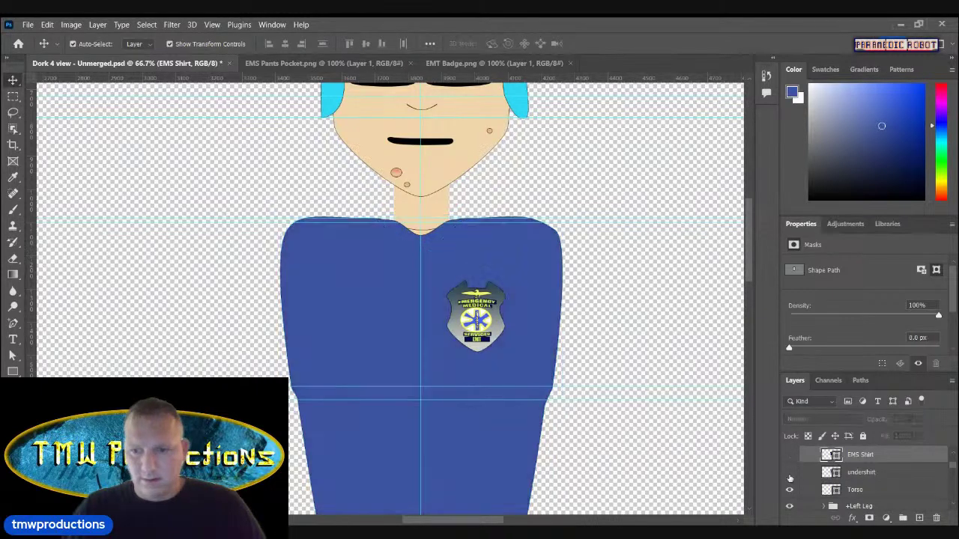
{"action": "left_click", "coordinate": [858, 491]}
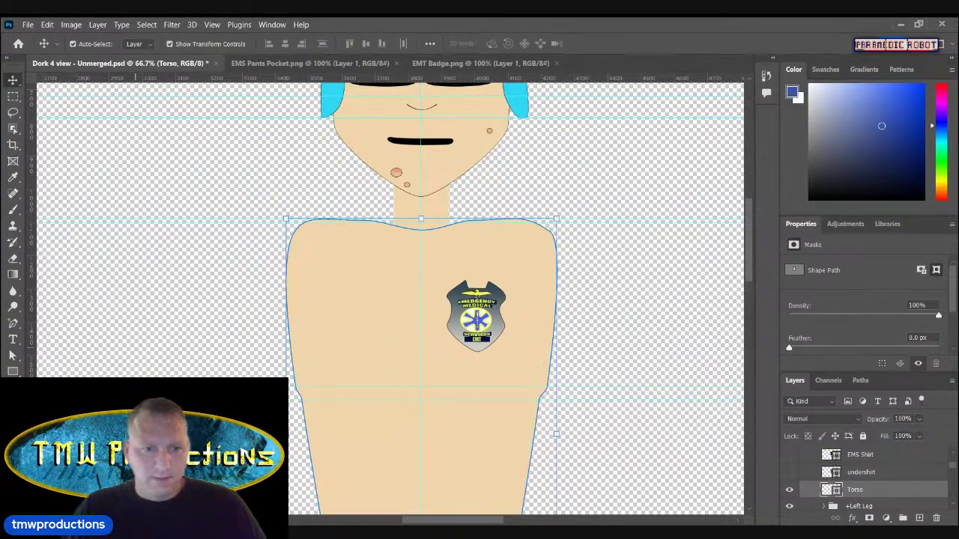
{"action": "scroll", "coordinate": [745, 266], "scroll_direction": "down", "scroll_amount": 2}
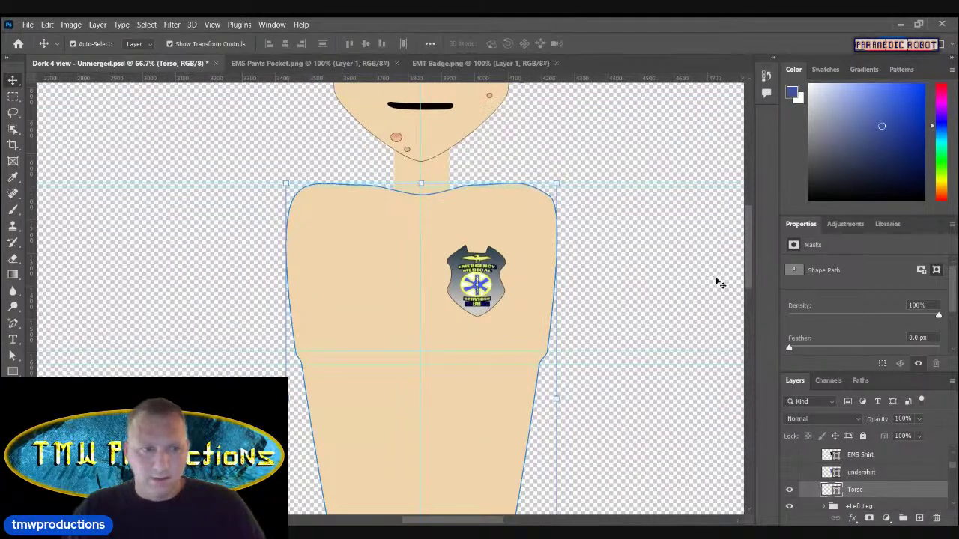
{"action": "left_click", "coordinate": [13, 356]}
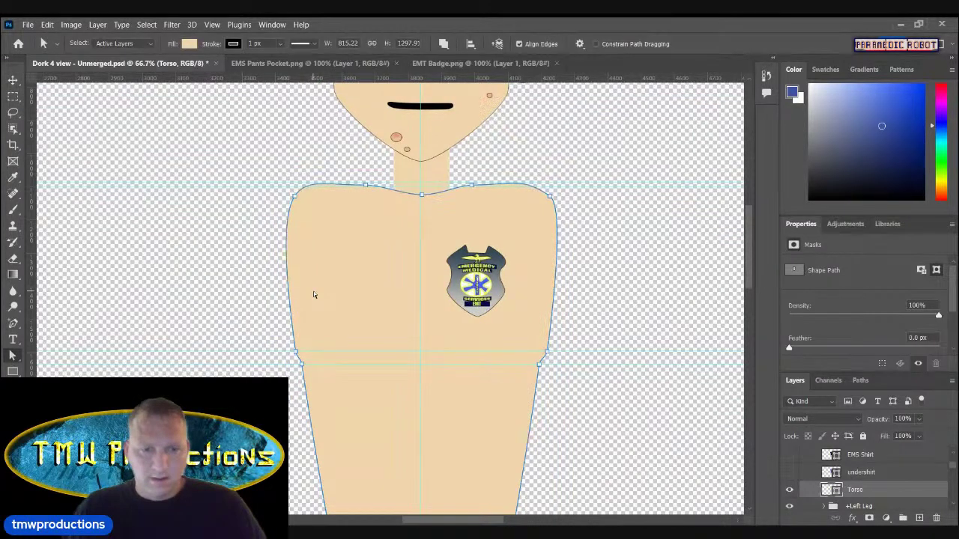
{"action": "left_click", "coordinate": [301, 366]}
{"action": "left_click_drag", "start_coordinate": [302, 367], "coordinate": [311, 364]}
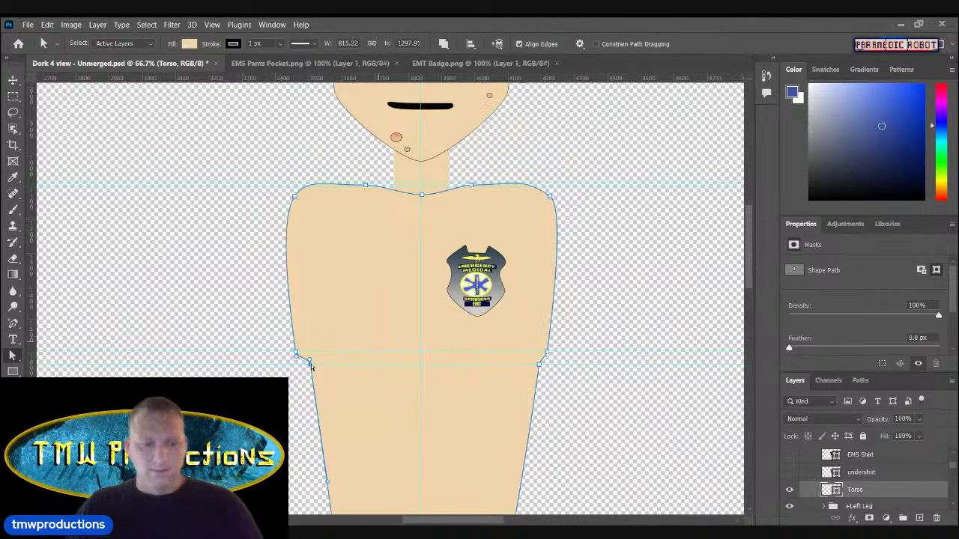
{"action": "key", "text": "ctrl+z"}
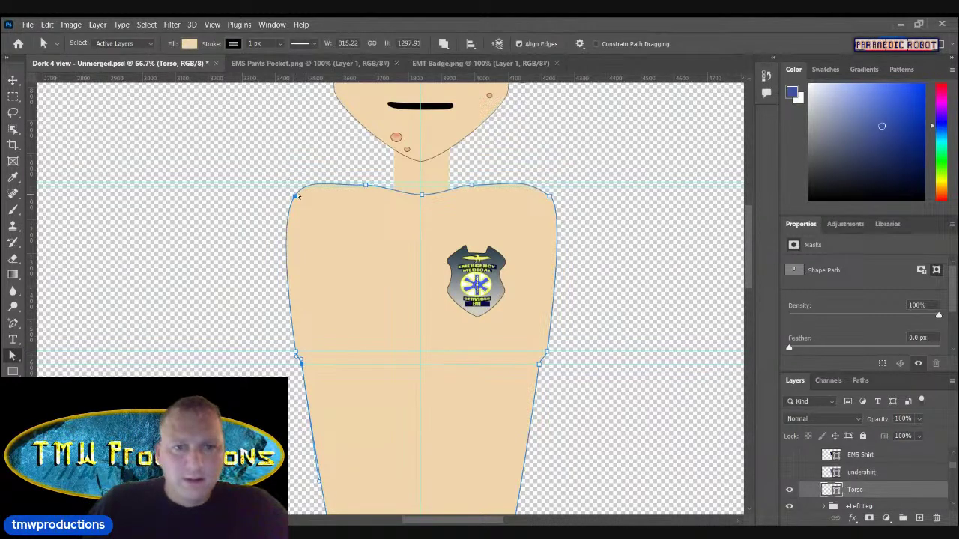
Step: Add a horizontal guide level with the Torso's outer shoulder anchors and move both anchors inward along it
{"action": "left_click_drag", "start_coordinate": [367, 78], "coordinate": [378, 197]}
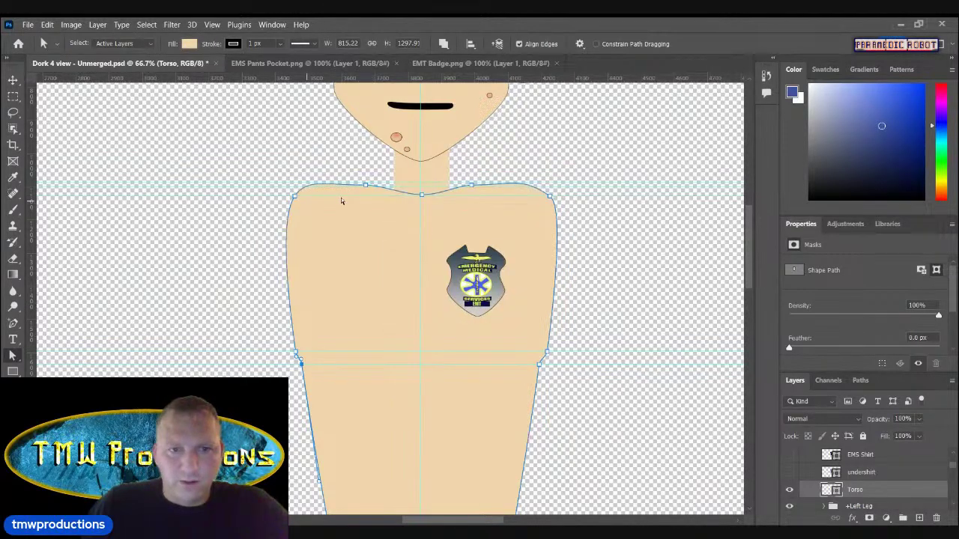
{"action": "left_click_drag", "start_coordinate": [294, 196], "coordinate": [306, 196]}
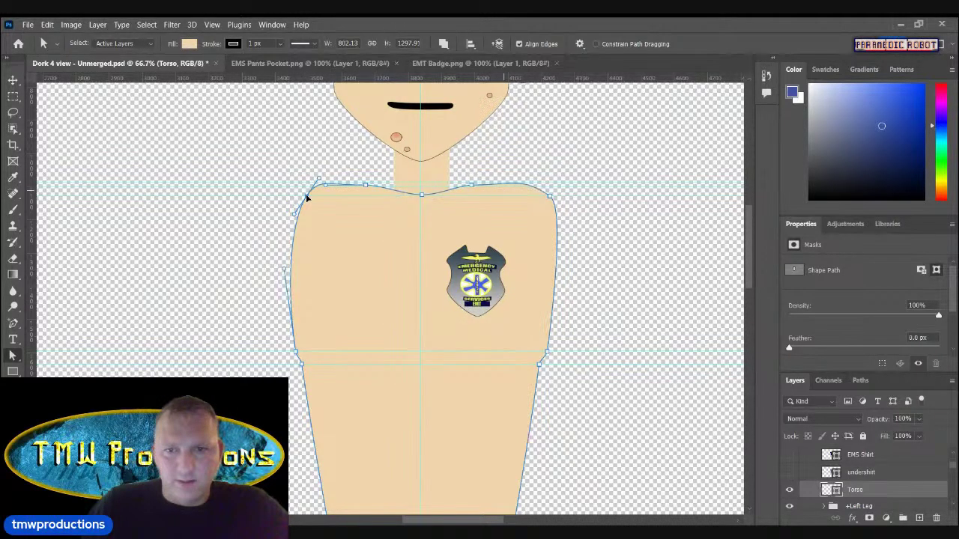
{"action": "left_click_drag", "start_coordinate": [551, 196], "coordinate": [531, 202]}
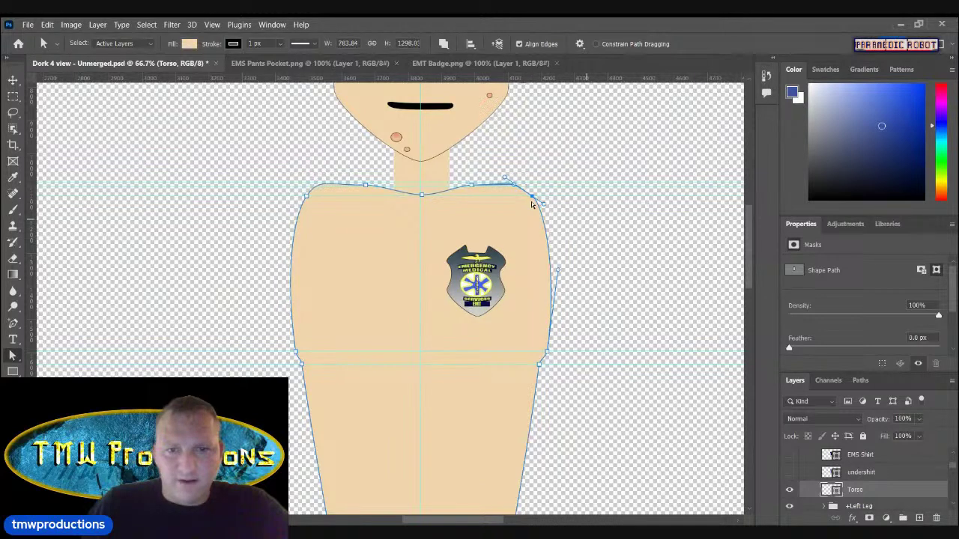
Step: Move the Torso's two pairs of side anchors below the chest inward along their guides, narrowing the shape to about 730 px
{"action": "left_click_drag", "start_coordinate": [296, 352], "coordinate": [314, 366]}
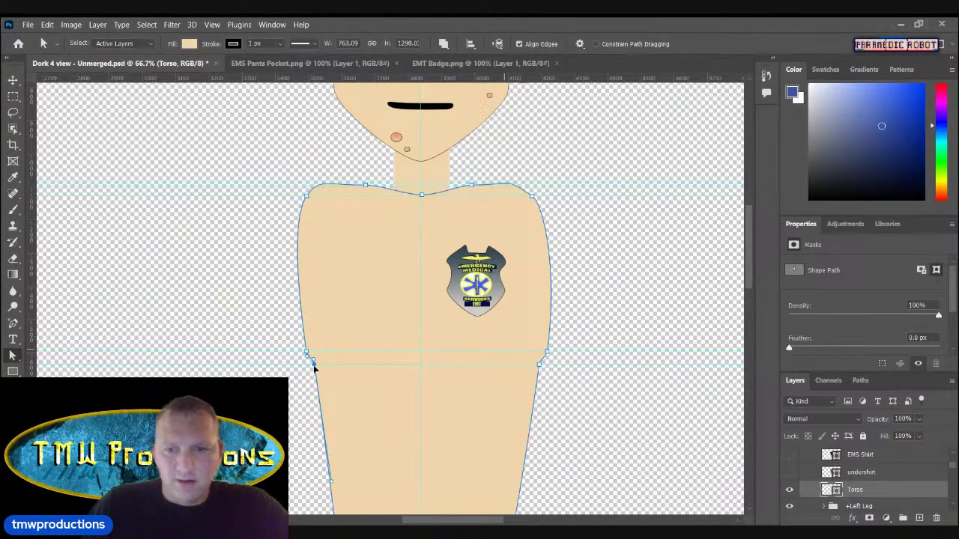
{"action": "mouse_move", "coordinate": [540, 365]}
{"action": "left_mouse_down"}
{"action": "mouse_move", "coordinate": [523, 367]}
{"action": "mouse_move", "coordinate": [541, 351]}
{"action": "mouse_move", "coordinate": [531, 351]}
{"action": "left_mouse_up"}
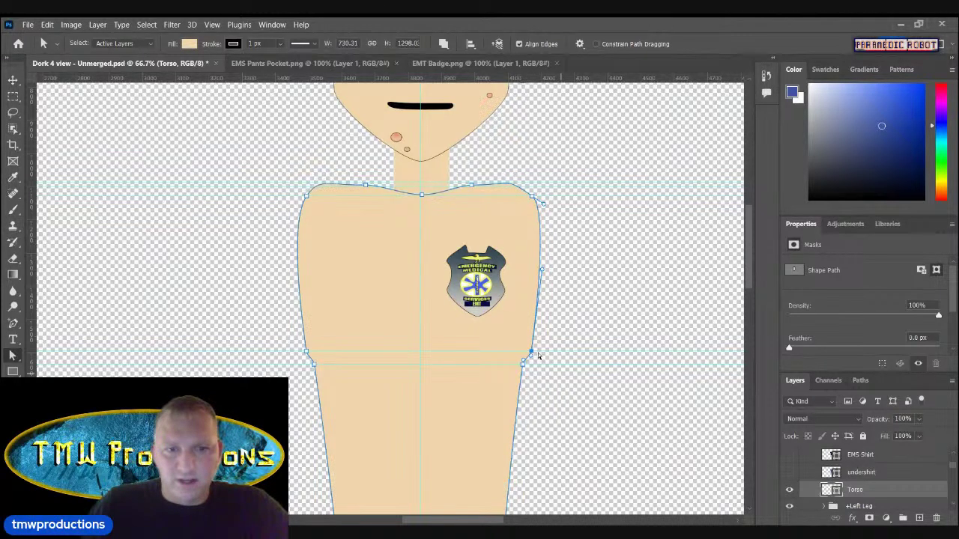
{"action": "left_click", "coordinate": [561, 388]}
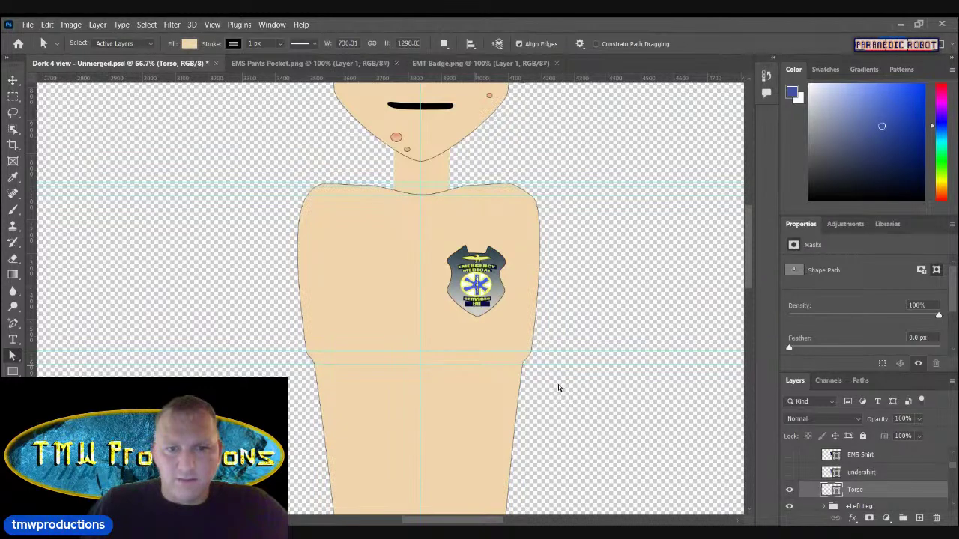
{"action": "left_click", "coordinate": [424, 379]}
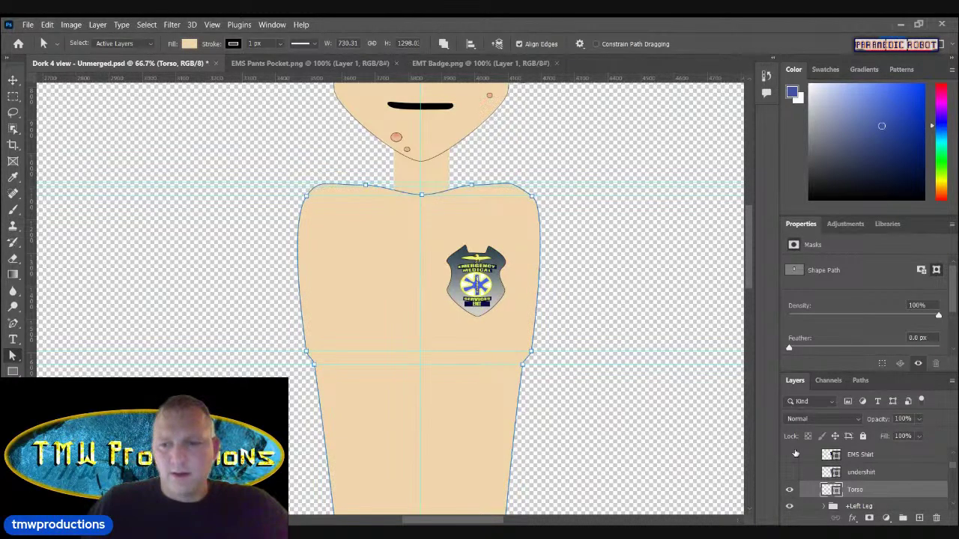
Step: Collapse the +NPC Male (Template) group and look over the top-level layers with the figure's head and torso in view
{"action": "key", "text": "z"}
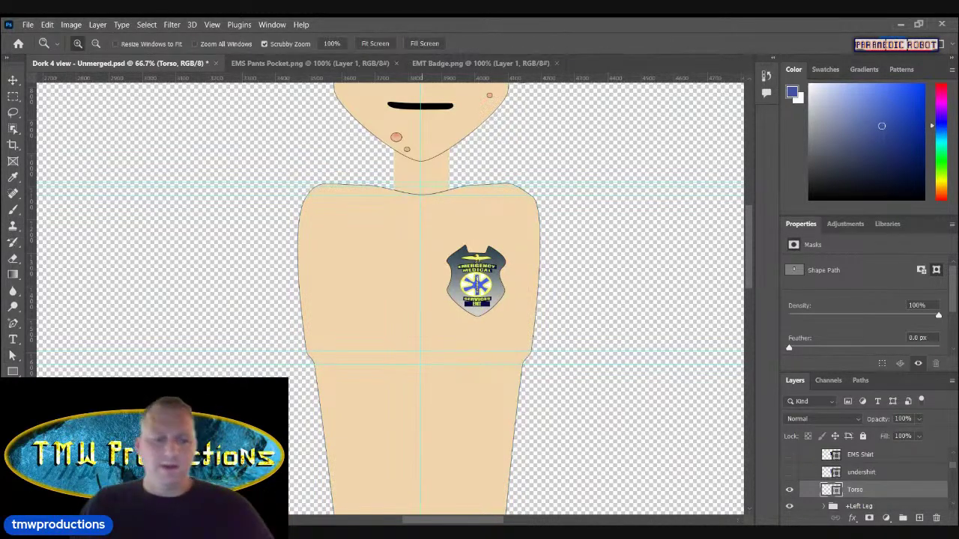
{"action": "left_click", "coordinate": [422, 412], "text": "alt"}
{"action": "left_click", "coordinate": [422, 412], "text": "alt"}
{"action": "left_click_drag", "start_coordinate": [748, 240], "coordinate": [755, 259]}
{"action": "scroll", "coordinate": [844, 487], "scroll_direction": "up", "scroll_amount": 4}
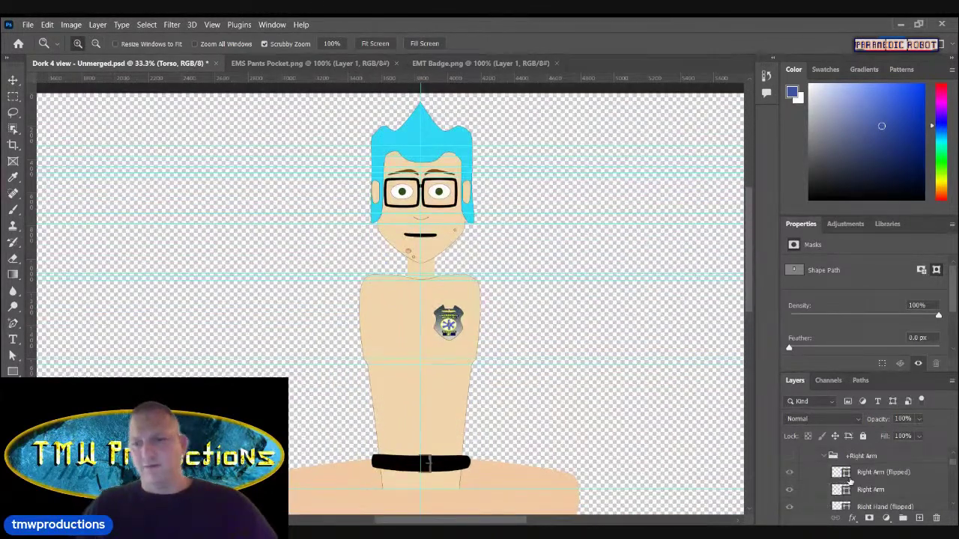
{"action": "scroll", "coordinate": [839, 490], "scroll_direction": "up", "scroll_amount": 1}
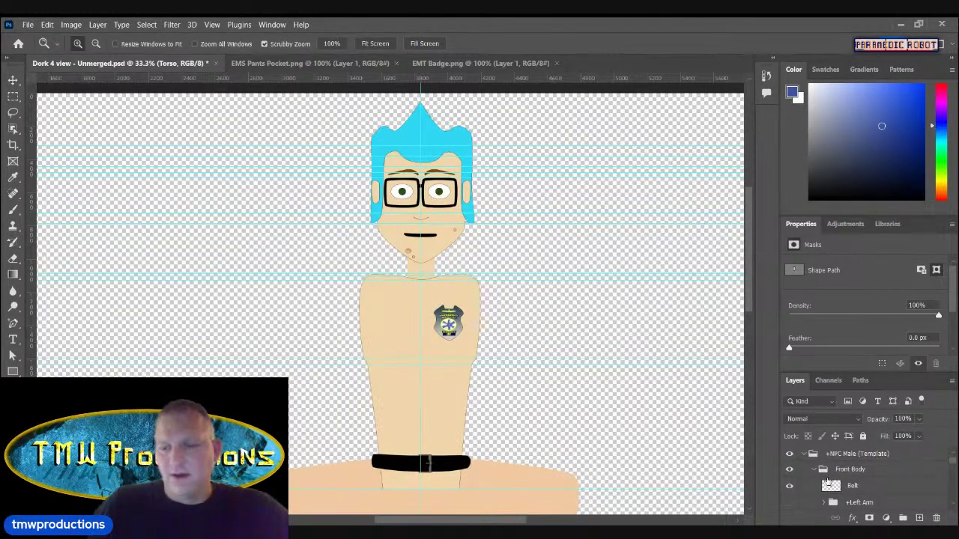
{"action": "left_click", "coordinate": [813, 454]}
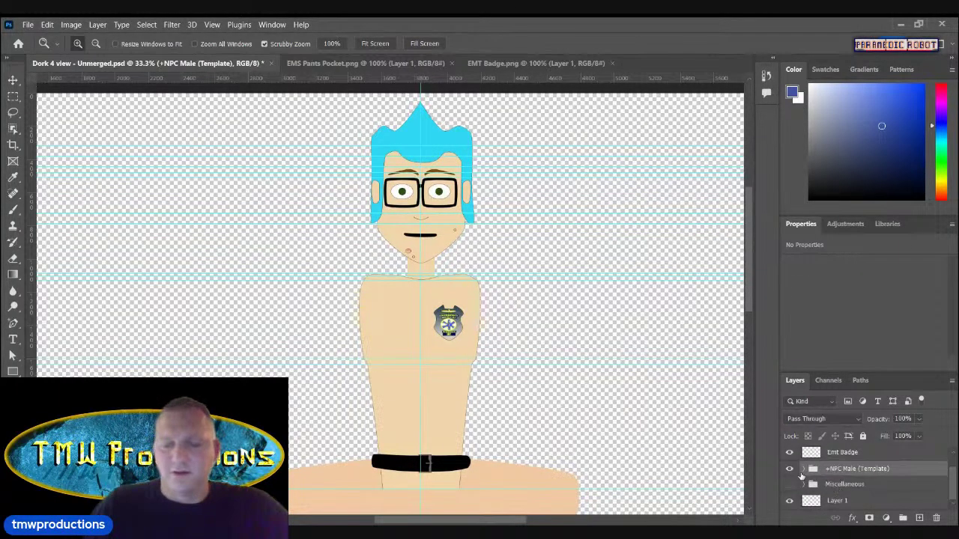
{"action": "scroll", "coordinate": [817, 476], "scroll_direction": "up", "scroll_amount": 1}
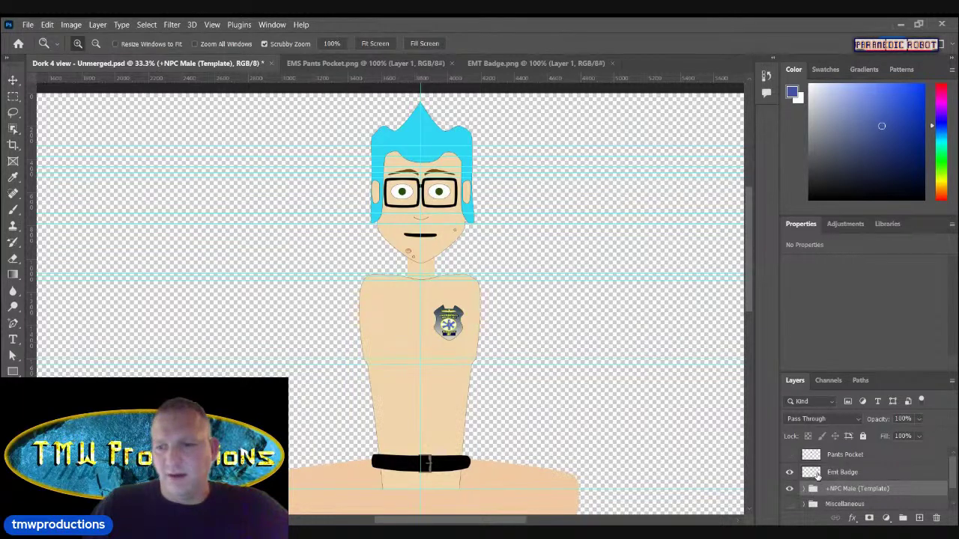
{"action": "scroll", "coordinate": [816, 477], "scroll_direction": "down", "scroll_amount": 1}
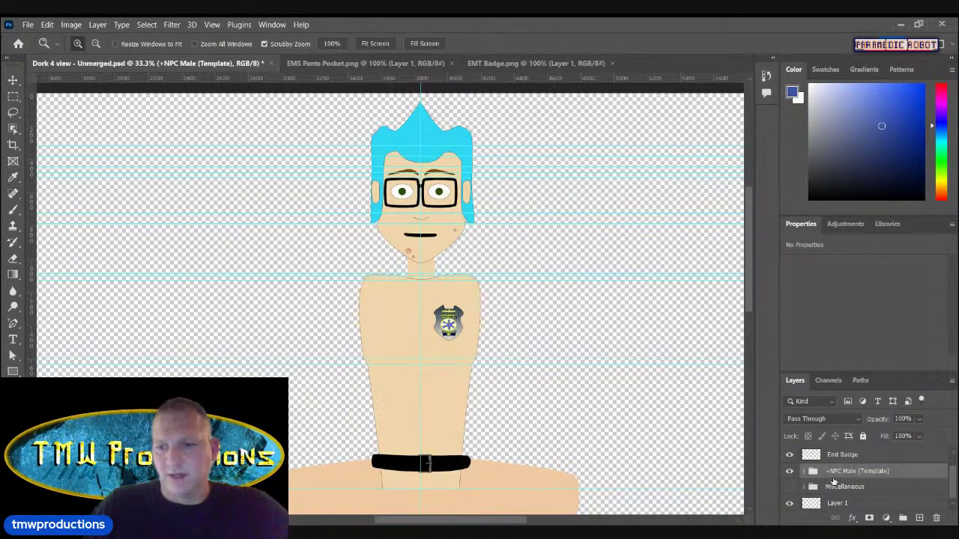
Step: Expand the +NPC Male (Template) group and collapse its Front Body and Male Head subgroups
{"action": "left_click", "coordinate": [805, 473]}
{"action": "scroll", "coordinate": [847, 484], "scroll_direction": "down", "scroll_amount": 1}
{"action": "left_click", "coordinate": [815, 471]}
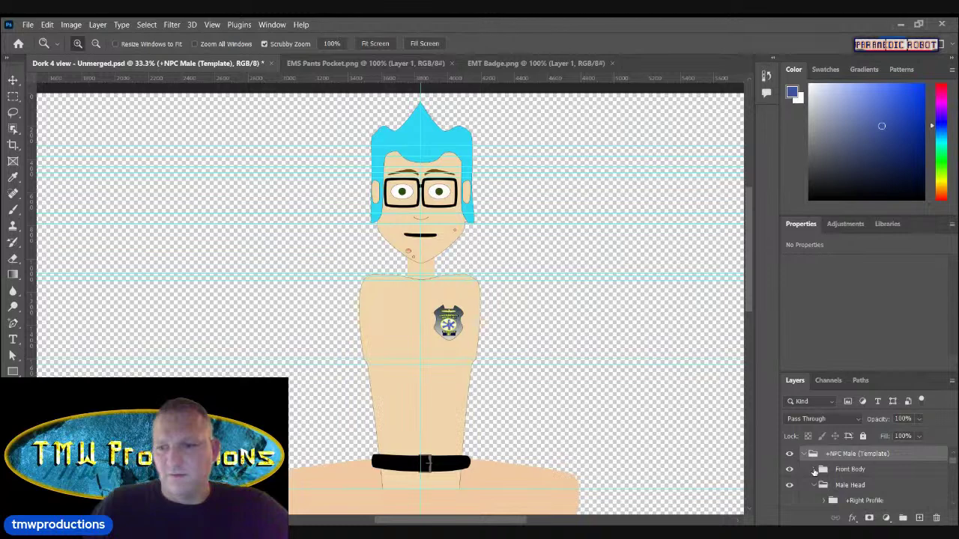
{"action": "scroll", "coordinate": [854, 474], "scroll_direction": "down", "scroll_amount": 1}
{"action": "left_click", "coordinate": [815, 469]}
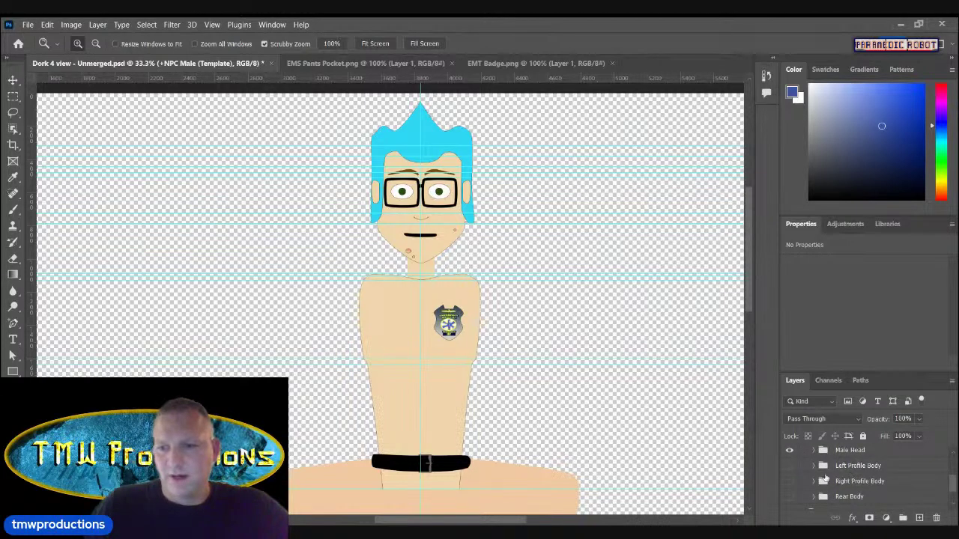
Step: Hide the Front Body group, preview the Left Profile, Right Profile and Rear Body groups in turn, and show Front Body again
{"action": "left_click", "coordinate": [789, 452]}
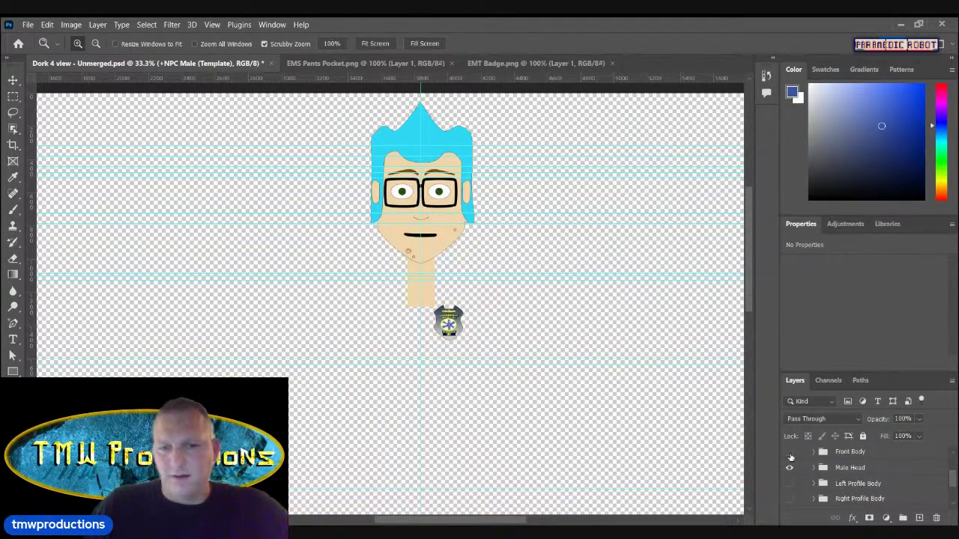
{"action": "left_click", "coordinate": [789, 484]}
{"action": "left_click", "coordinate": [789, 484]}
{"action": "left_click", "coordinate": [790, 498]}
{"action": "scroll", "coordinate": [796, 487], "scroll_direction": "down", "scroll_amount": 1}
{"action": "left_click", "coordinate": [789, 464]}
{"action": "left_click", "coordinate": [789, 480]}
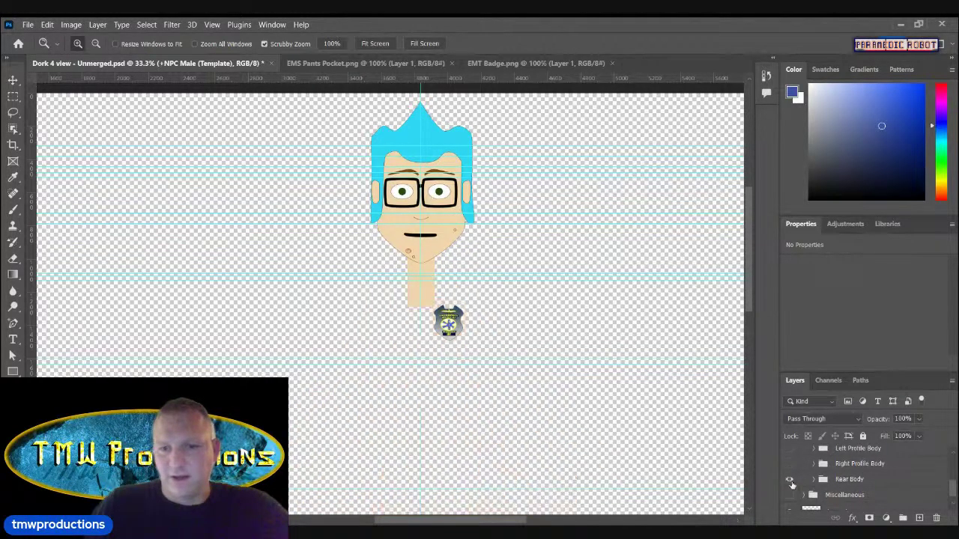
{"action": "left_click", "coordinate": [791, 480]}
{"action": "scroll", "coordinate": [809, 478], "scroll_direction": "up", "scroll_amount": 3}
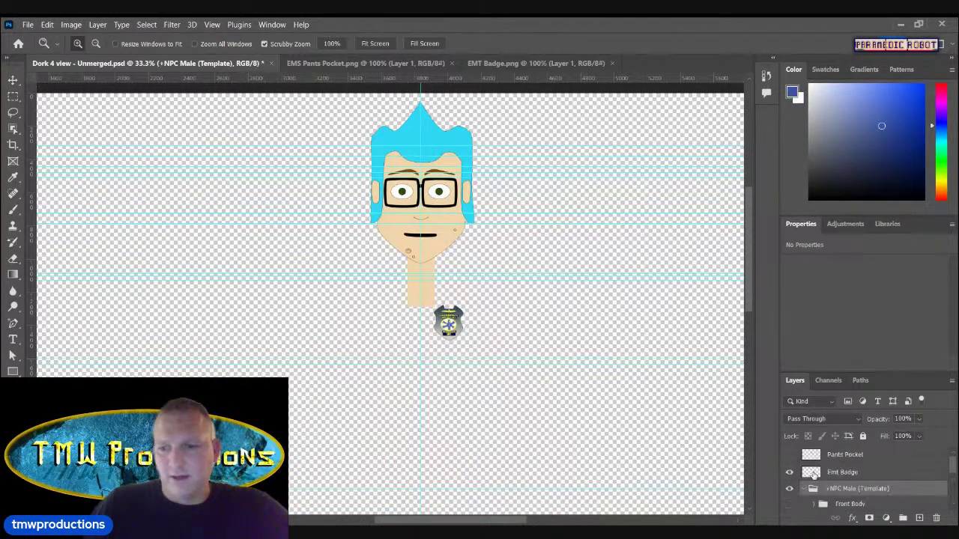
{"action": "scroll", "coordinate": [802, 473], "scroll_direction": "down", "scroll_amount": 2}
{"action": "left_click", "coordinate": [789, 470]}
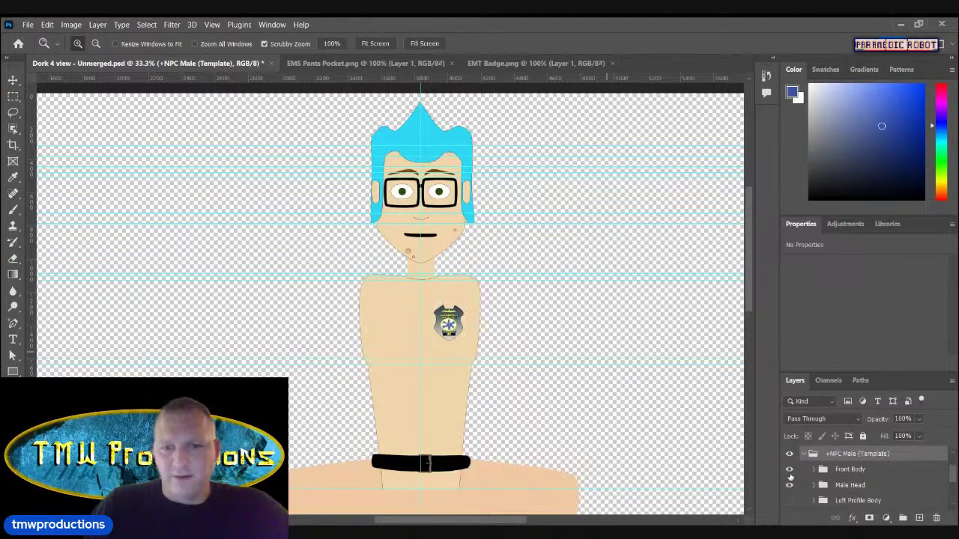
Step: Move the Torso's upper pair of side anchors below the chest inward to smooth out the side notches, narrowing the shape to about 715 px
{"action": "left_click_drag", "start_coordinate": [750, 283], "coordinate": [749, 294]}
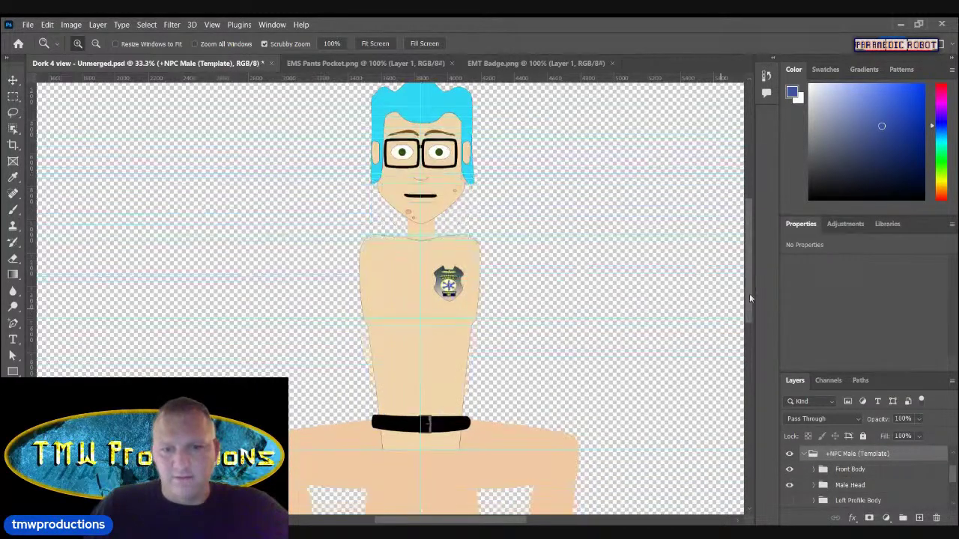
{"action": "left_click", "coordinate": [464, 363]}
{"action": "left_click", "coordinate": [402, 289]}
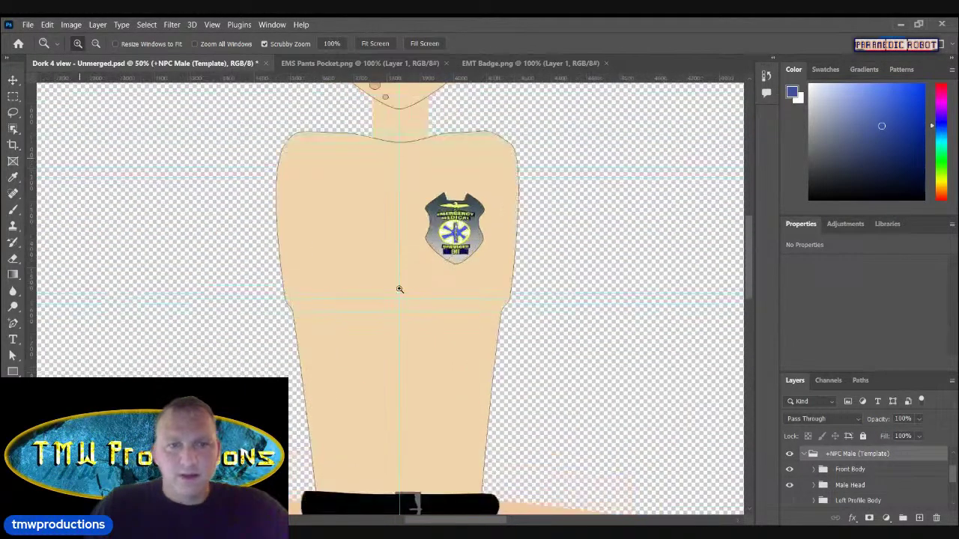
{"action": "key", "text": "a"}
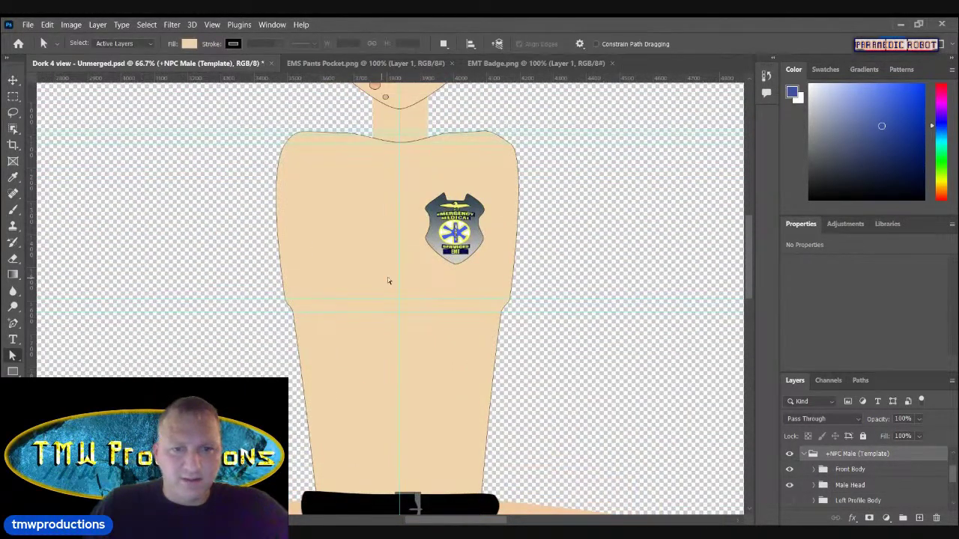
{"action": "left_click", "coordinate": [14, 79]}
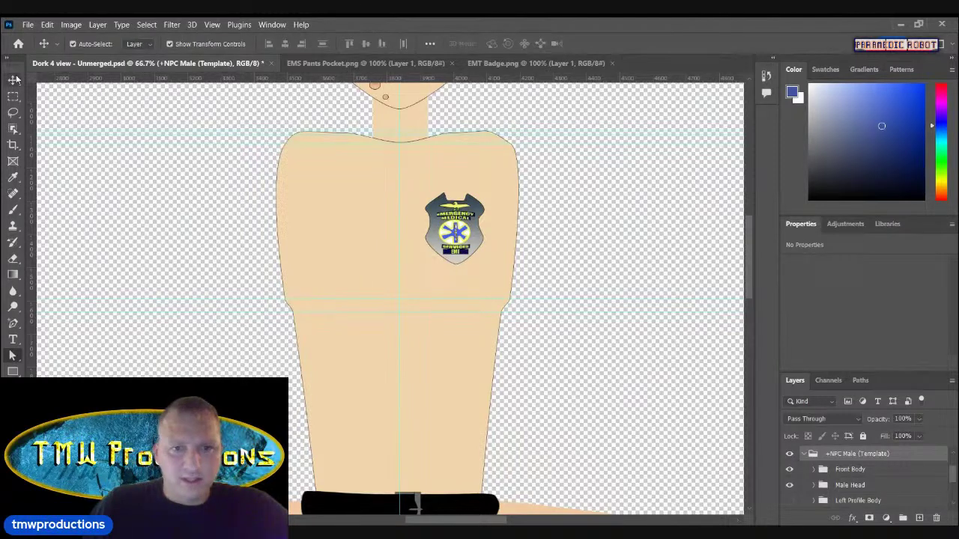
{"action": "left_click", "coordinate": [355, 211]}
{"action": "key", "text": "a"}
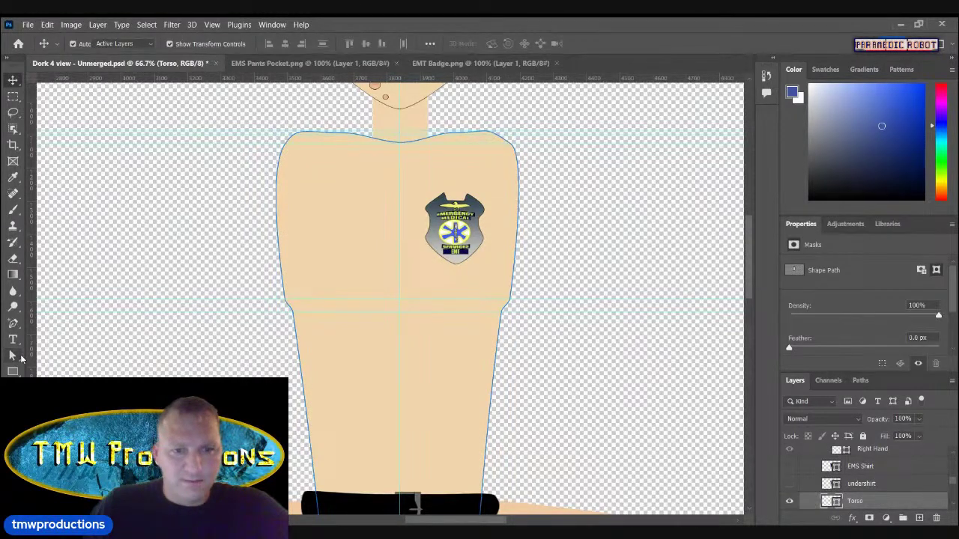
{"action": "left_click_drag", "start_coordinate": [284, 299], "coordinate": [291, 299]}
{"action": "left_click_drag", "start_coordinate": [510, 299], "coordinate": [503, 303]}
{"action": "left_click", "coordinate": [462, 358]}
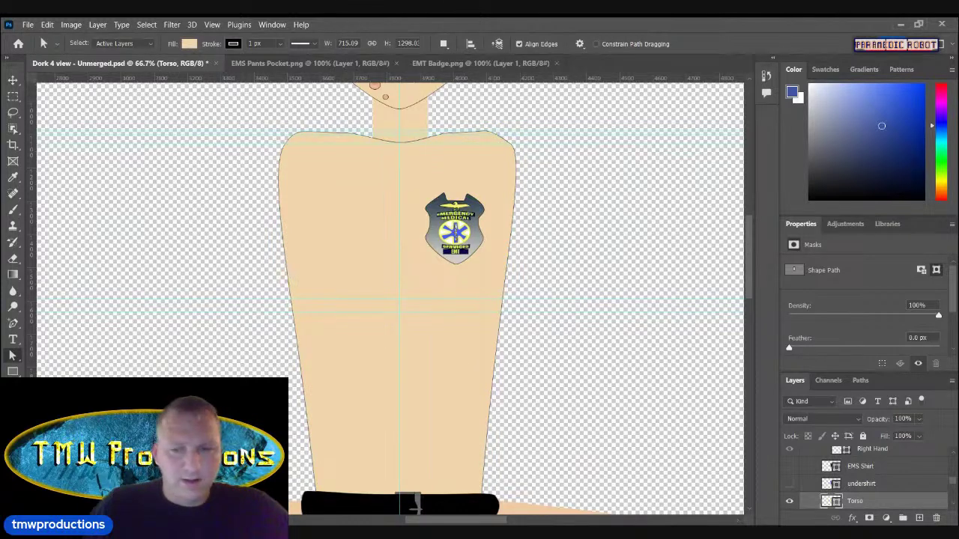
Step: Show the undershirt layer and set its opacity to 54%
{"action": "left_click", "coordinate": [789, 484]}
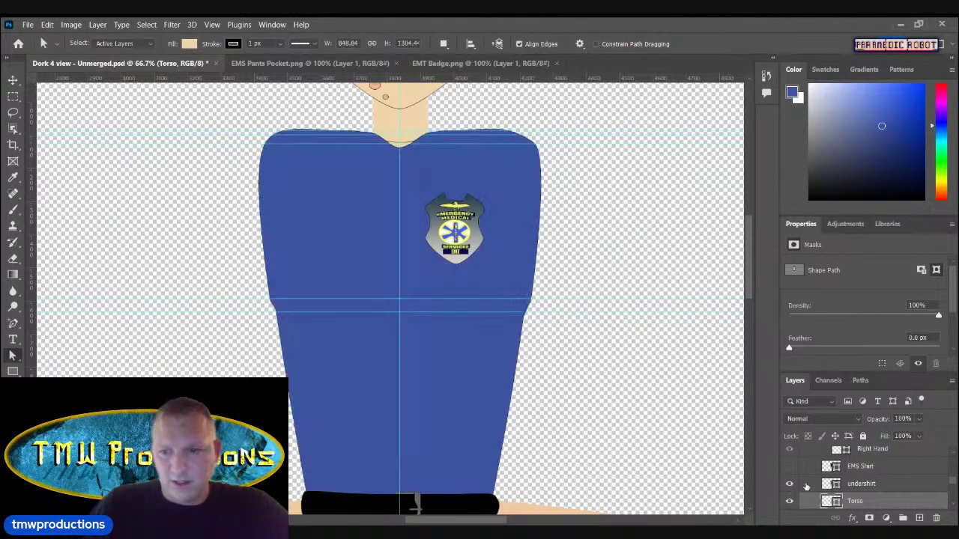
{"action": "left_click", "coordinate": [875, 484]}
{"action": "key", "text": "5"}
{"action": "key", "text": "4"}
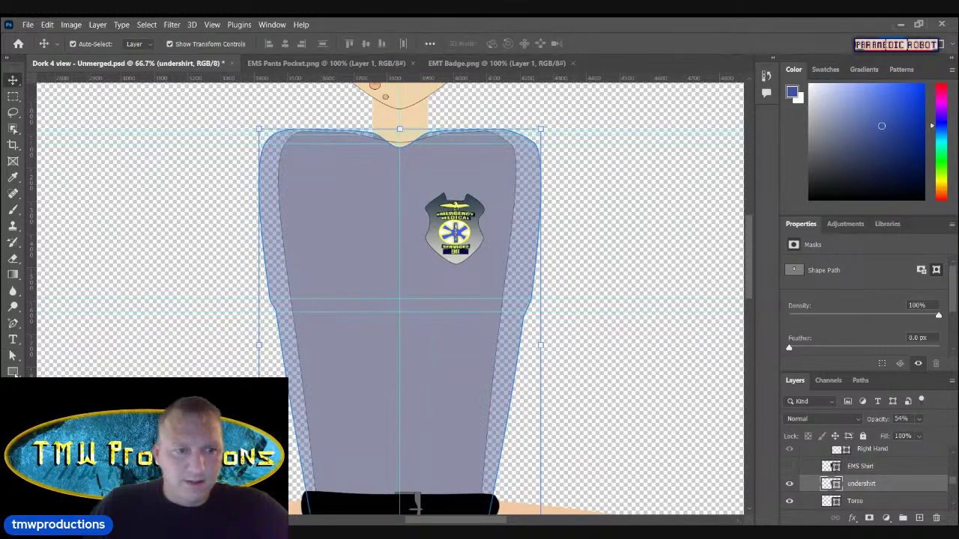
Step: Move the undershirt's side anchors below the chest inward on both sides to follow the slimmer torso, narrowing the shape to about 826 px
{"action": "left_click", "coordinate": [284, 300]}
{"action": "left_click_drag", "start_coordinate": [283, 299], "coordinate": [285, 311]}
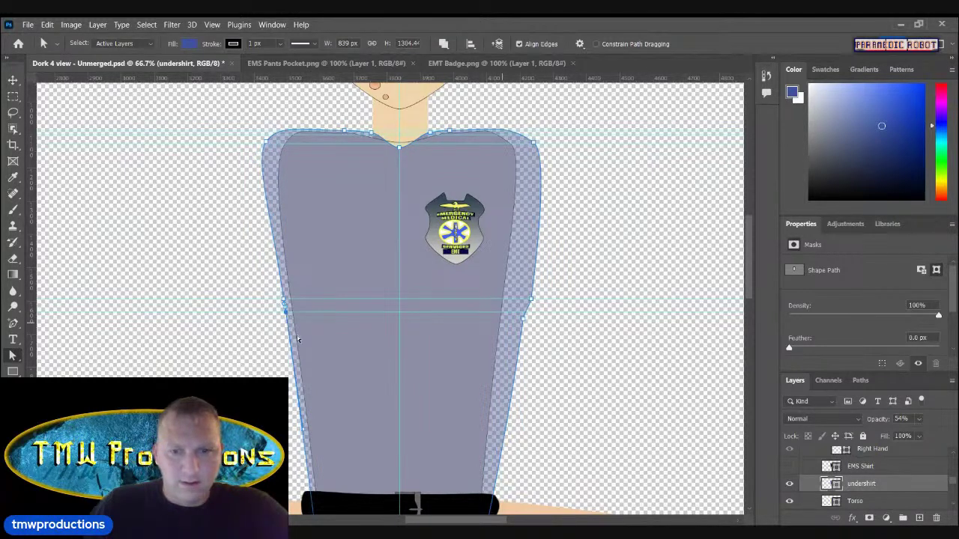
{"action": "left_click_drag", "start_coordinate": [531, 299], "coordinate": [505, 316]}
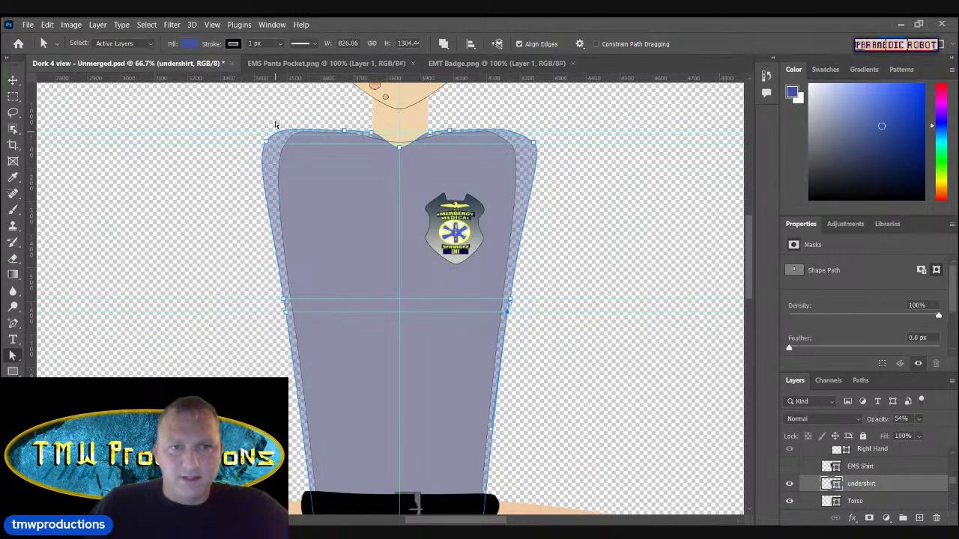
Step: Move both undershirt shoulder anchors and the badge-side anchor below the chest inward, narrowing the shape to about 753 px
{"action": "left_click_drag", "start_coordinate": [269, 140], "coordinate": [278, 143]}
{"action": "left_click_drag", "start_coordinate": [533, 141], "coordinate": [515, 144]}
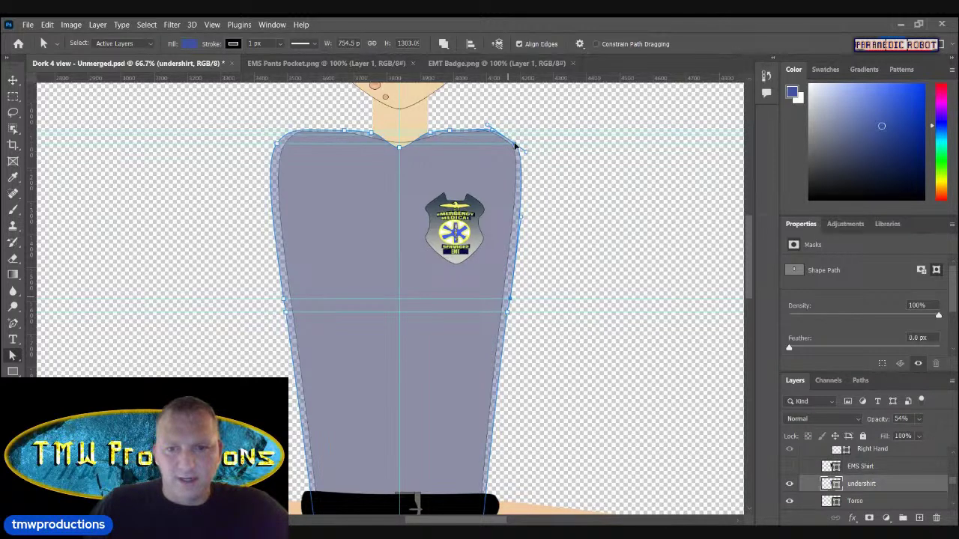
{"action": "left_click", "coordinate": [509, 302]}
{"action": "left_click_drag", "start_coordinate": [510, 300], "coordinate": [508, 299]}
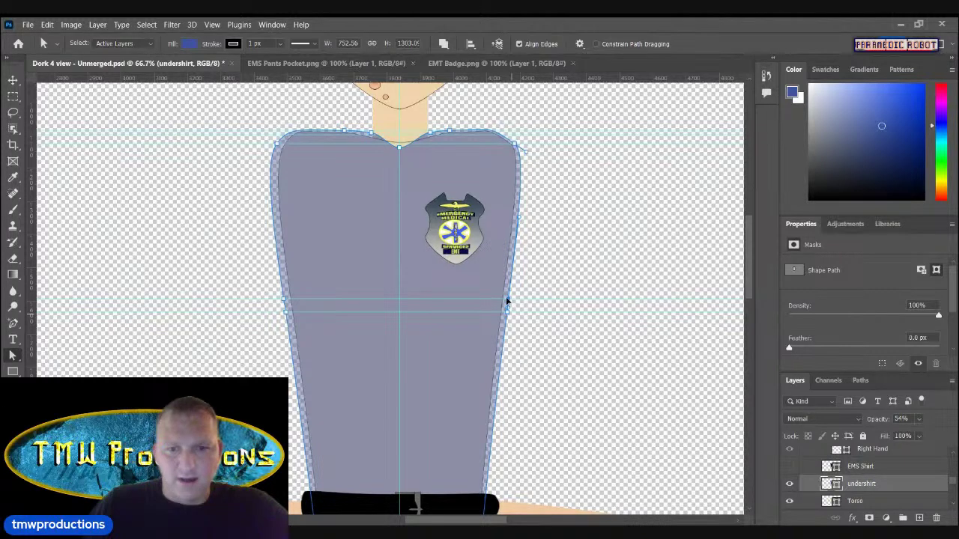
Step: Remove one redundant anchor from each side of the undershirt below the chest with the Delete Anchor Point tool
{"action": "left_click", "coordinate": [12, 324]}
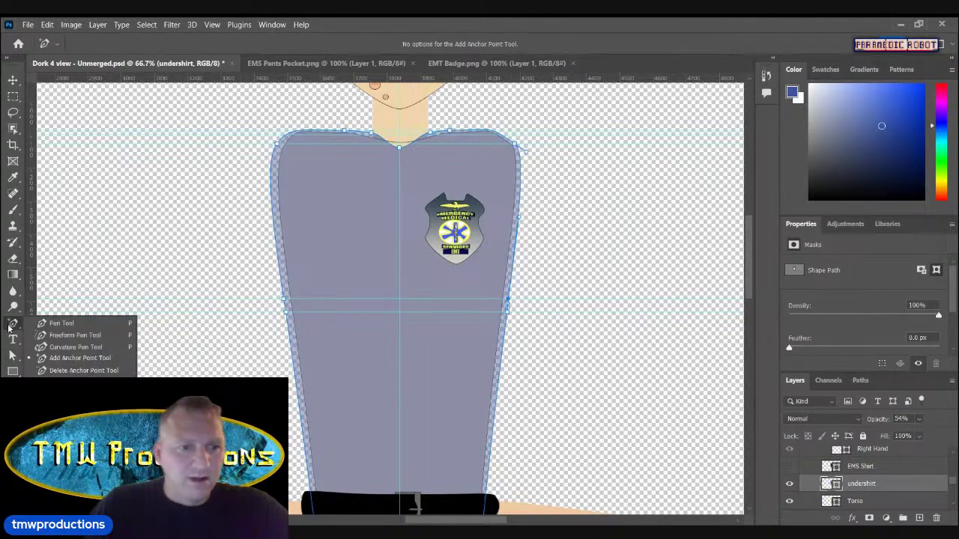
{"action": "left_click", "coordinate": [83, 370]}
{"action": "left_click", "coordinate": [284, 300]}
{"action": "left_click", "coordinate": [509, 299]}
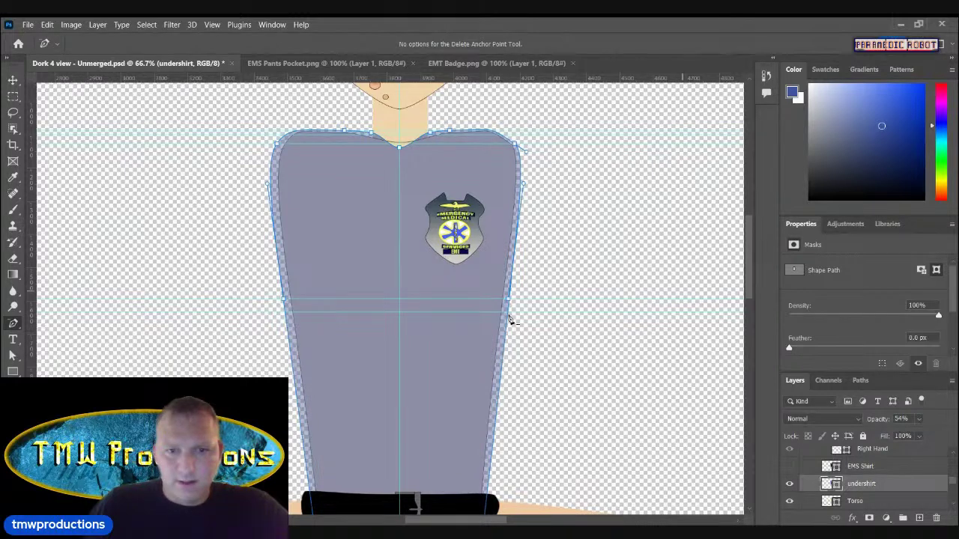
{"action": "left_click", "coordinate": [13, 324]}
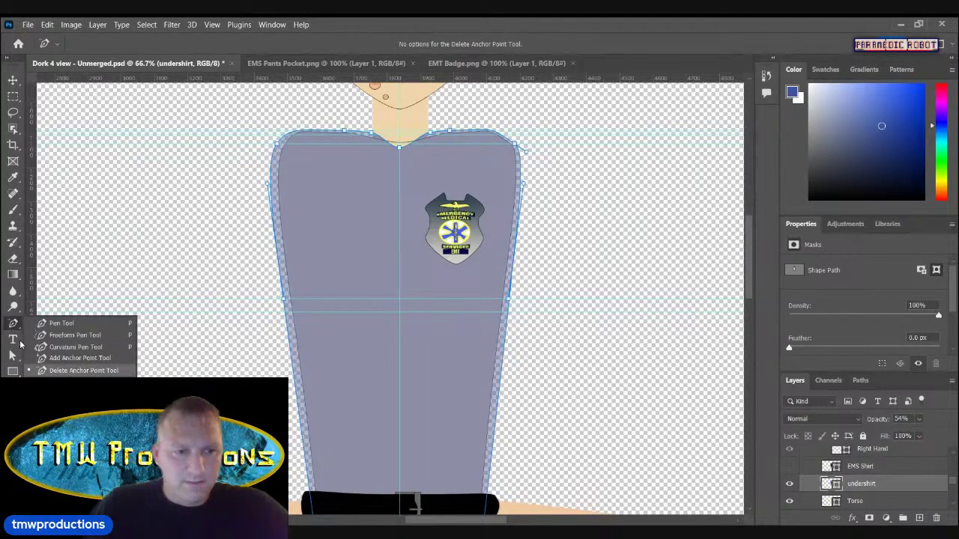
{"action": "left_click", "coordinate": [43, 372]}
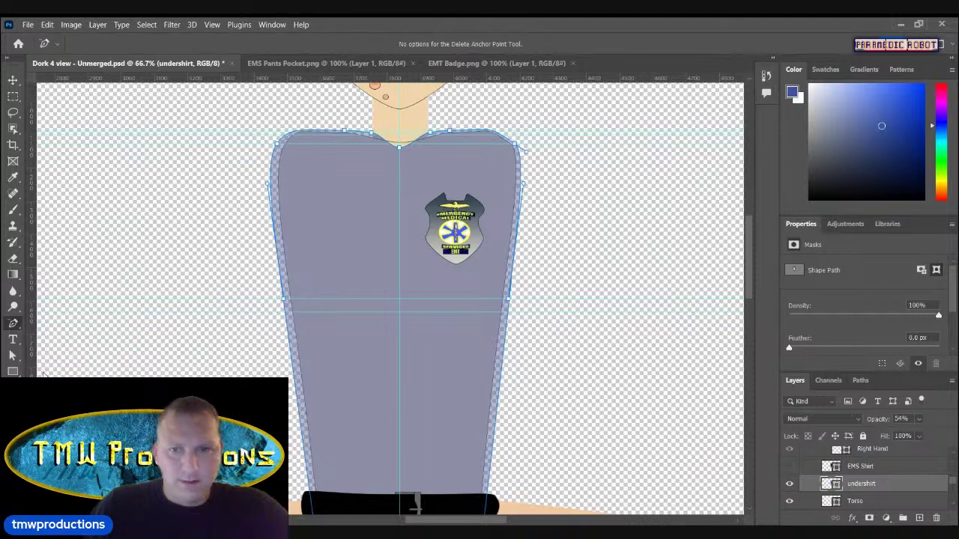
{"action": "left_click", "coordinate": [509, 302]}
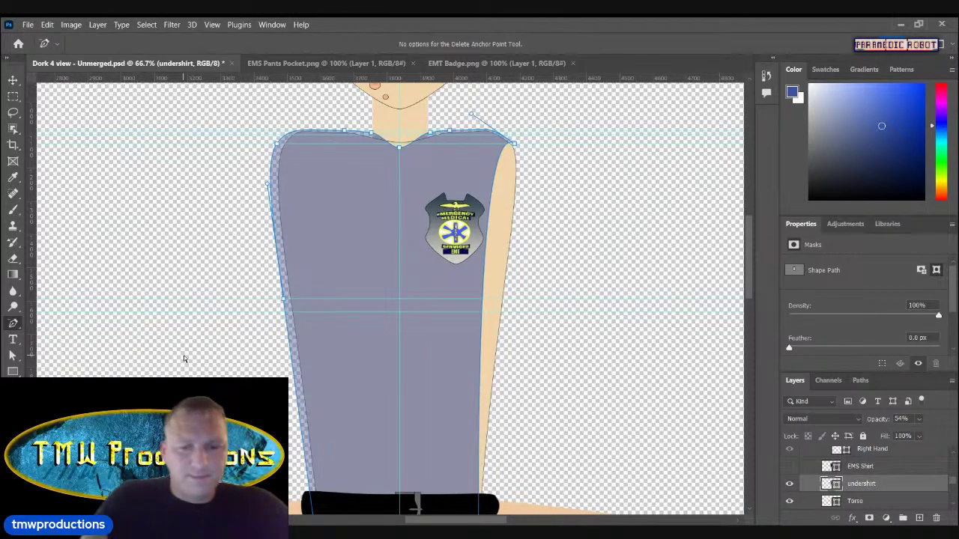
{"action": "key", "text": "ctrl+z"}
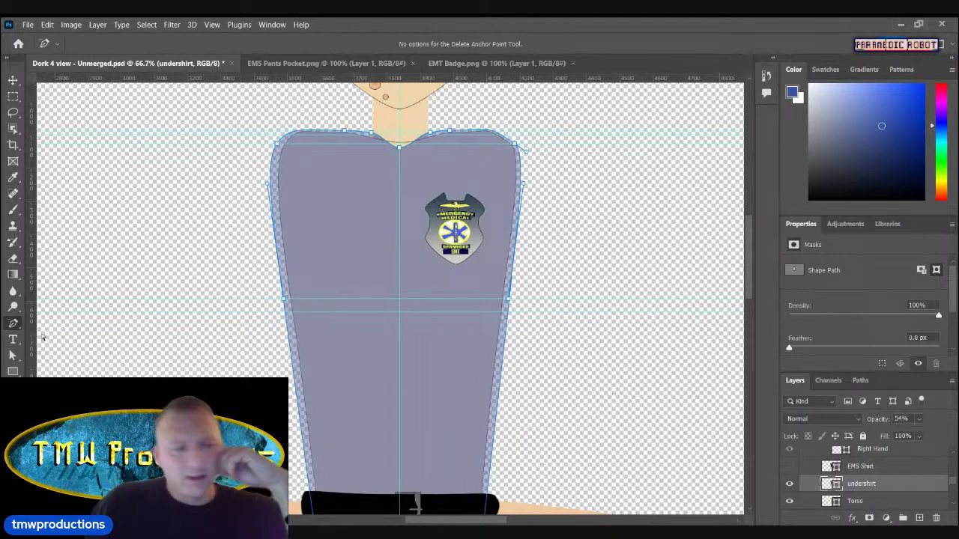
Step: Convert the undershirt's badge-side anchor below the chest to a corner point with the Convert Point tool
{"action": "right_click", "coordinate": [13, 324]}
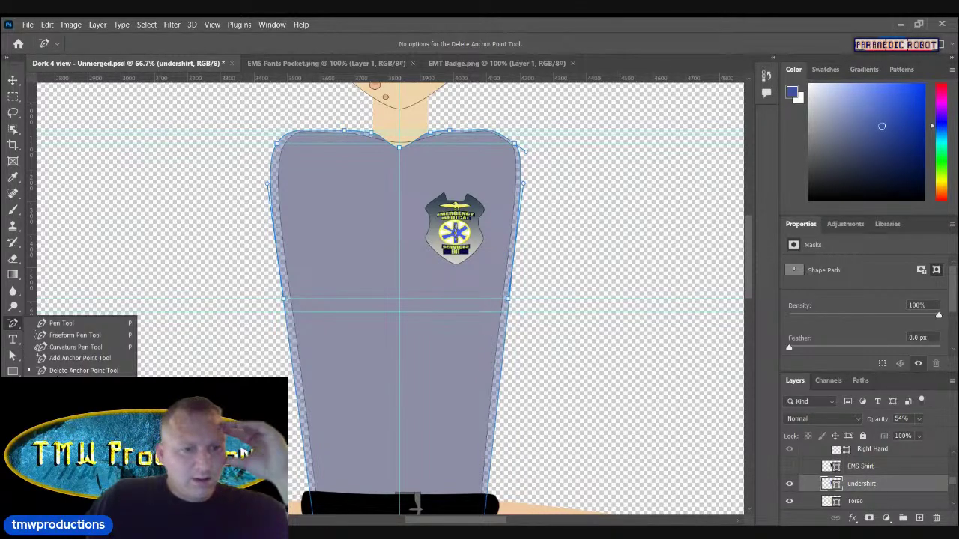
{"action": "left_click", "coordinate": [66, 383]}
{"action": "left_click", "coordinate": [509, 301]}
Step: Move the undershirt's shoulder anchor on the side without the badge closer to the torso outline, narrowing the shape to about 741 px
{"action": "left_click_drag", "start_coordinate": [748, 292], "coordinate": [756, 252]}
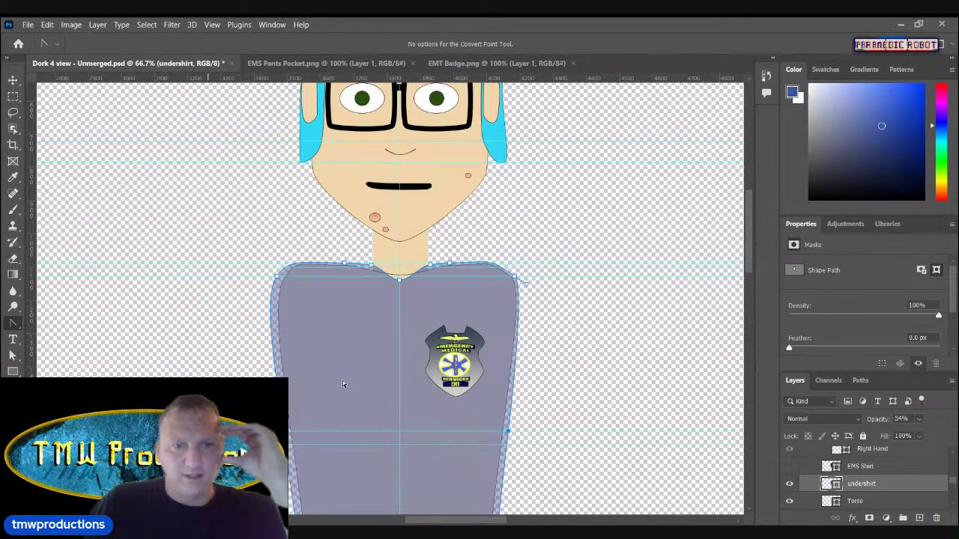
{"action": "key", "text": "z"}
{"action": "left_click", "coordinate": [404, 283]}
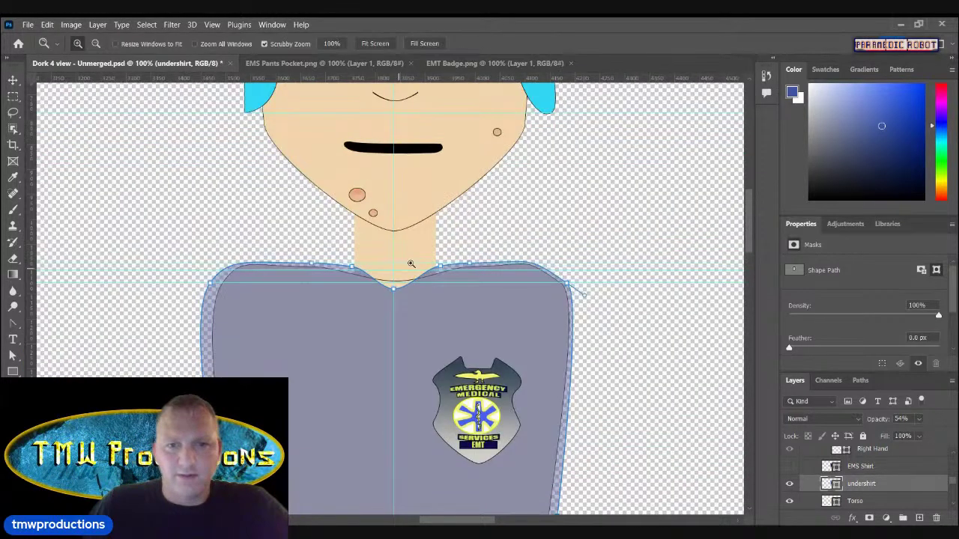
{"action": "left_click", "coordinate": [390, 271]}
{"action": "key", "text": "a"}
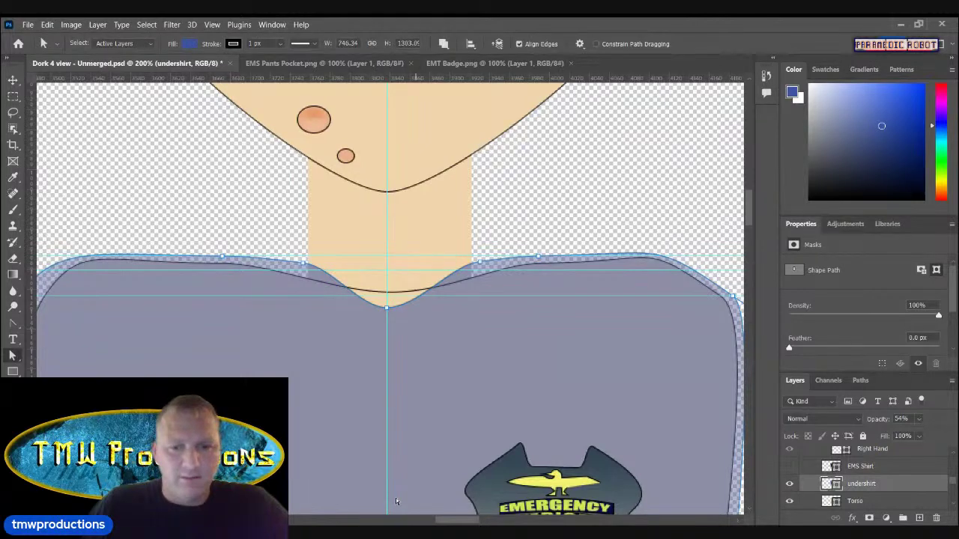
{"action": "mouse_move", "coordinate": [458, 519]}
{"action": "left_mouse_down"}
{"action": "mouse_move", "coordinate": [467, 520]}
{"action": "mouse_move", "coordinate": [448, 525]}
{"action": "left_mouse_up"}
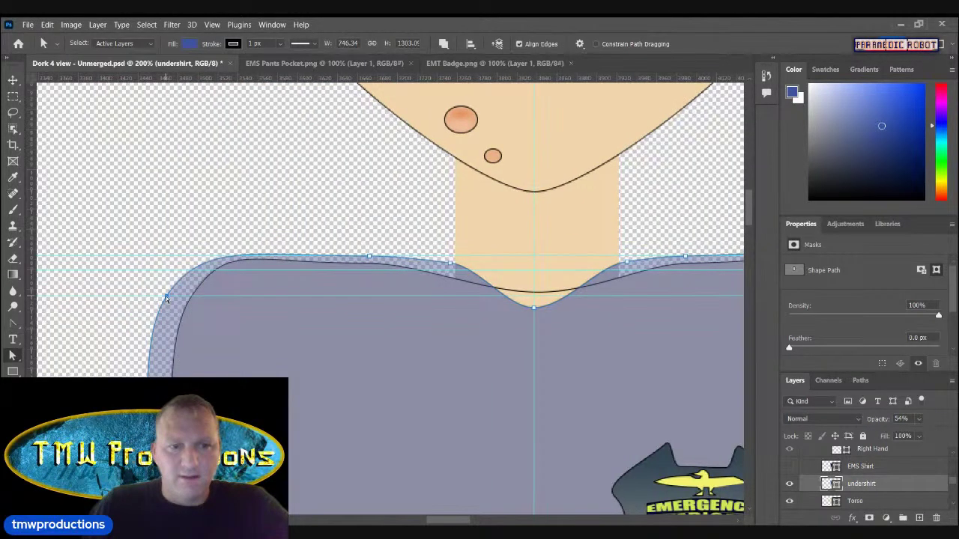
{"action": "left_click_drag", "start_coordinate": [165, 296], "coordinate": [173, 296]}
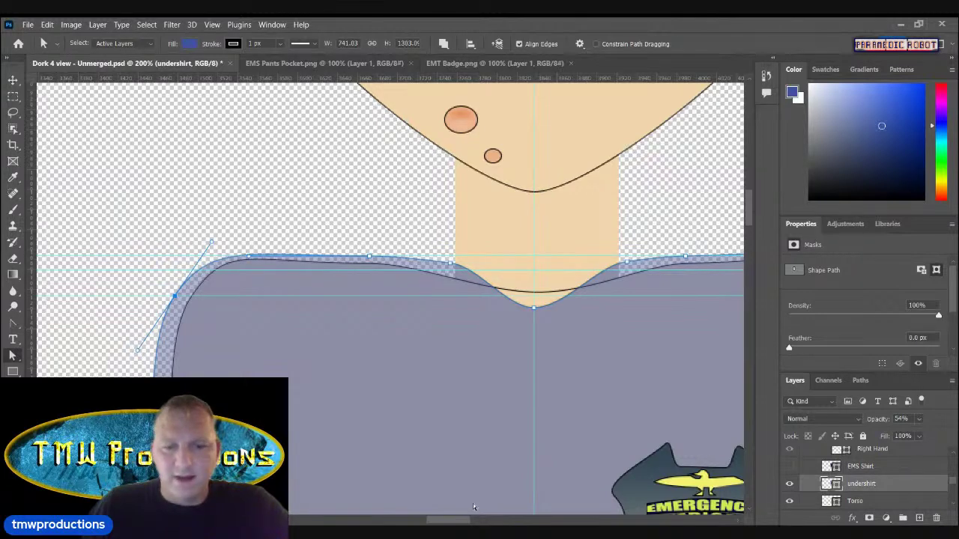
{"action": "left_click_drag", "start_coordinate": [454, 523], "coordinate": [473, 515]}
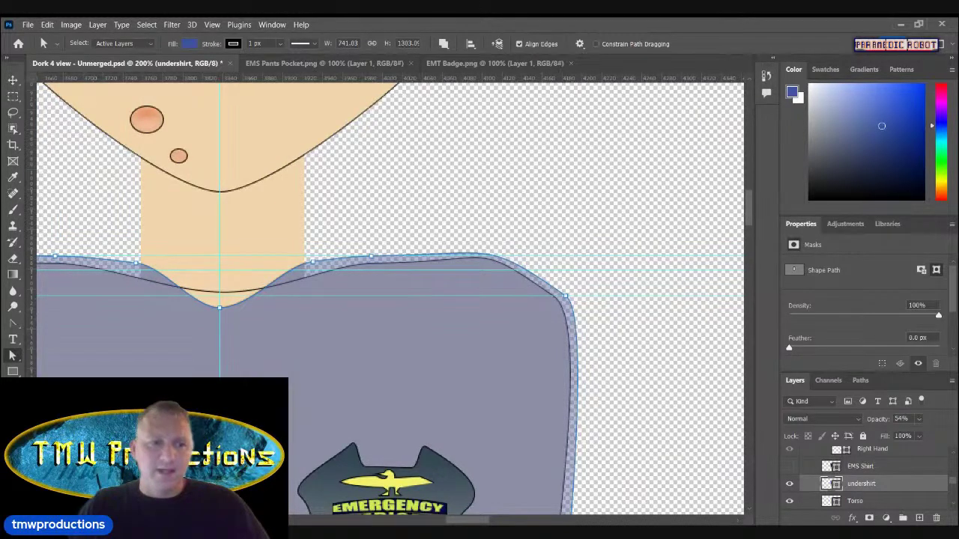
Step: Shift the undershirt's badge-side shoulder anchor slightly outward from the torso outline, bringing the shape's width to about 742 px
{"action": "key", "text": "z"}
{"action": "left_click", "coordinate": [199, 387], "text": "alt"}
{"action": "left_click", "coordinate": [199, 387], "text": "alt"}
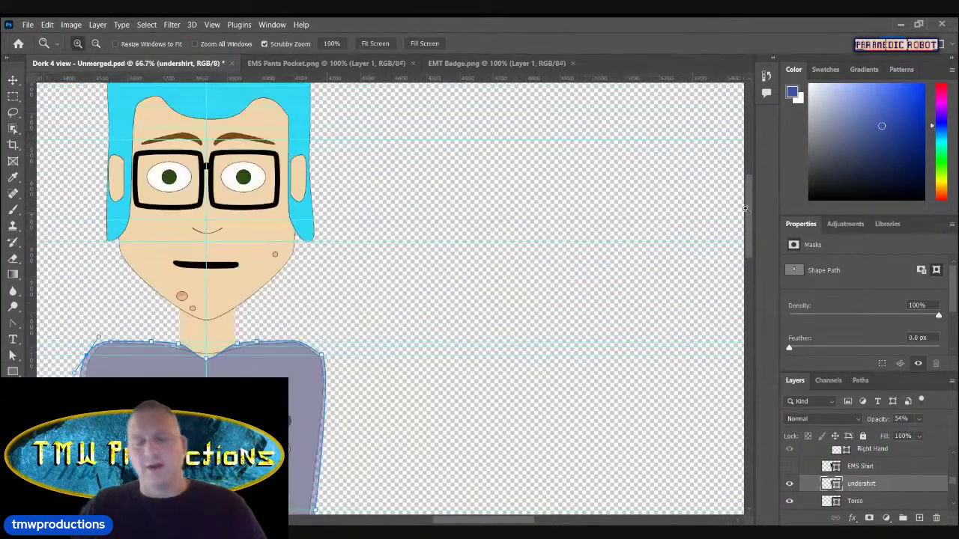
{"action": "left_click_drag", "start_coordinate": [749, 207], "coordinate": [709, 244]}
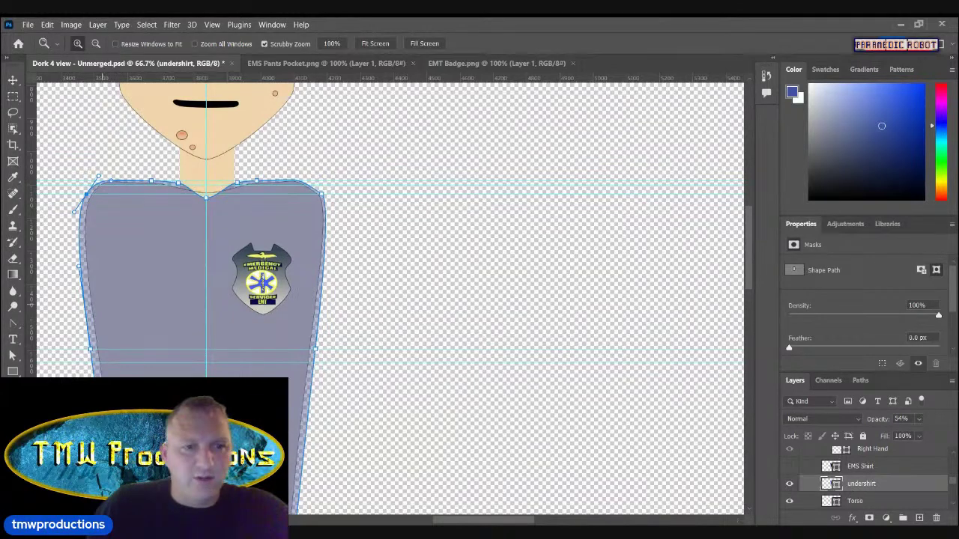
{"action": "left_click", "coordinate": [242, 177]}
{"action": "left_click", "coordinate": [239, 171]}
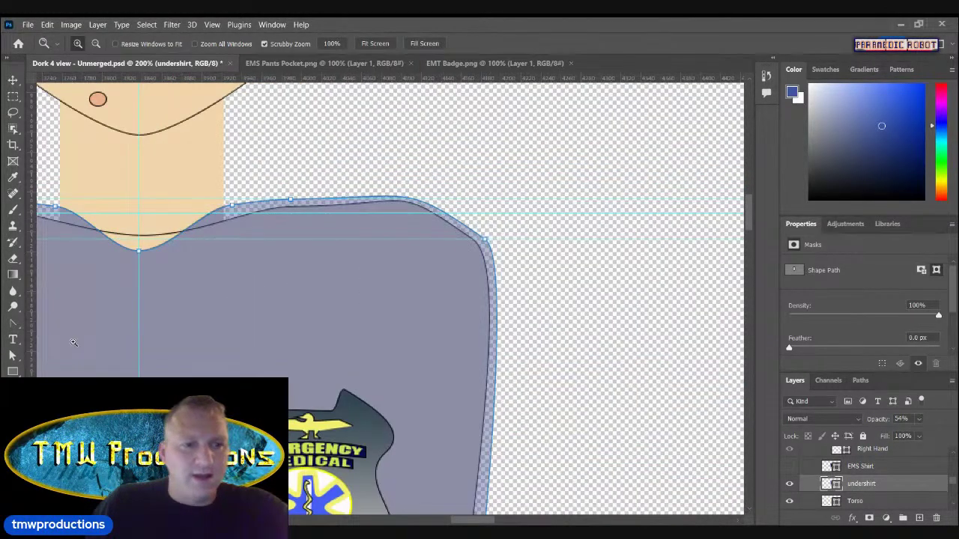
{"action": "left_click", "coordinate": [12, 358]}
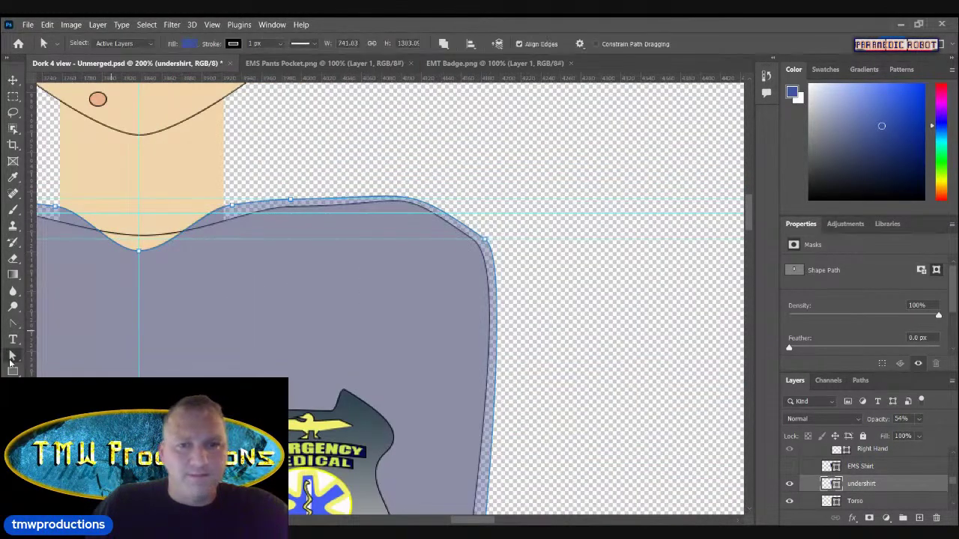
{"action": "left_click", "coordinate": [485, 240]}
{"action": "key", "text": "shift+Right"}
{"action": "key", "text": "Return"}
{"action": "left_click", "coordinate": [486, 242]}
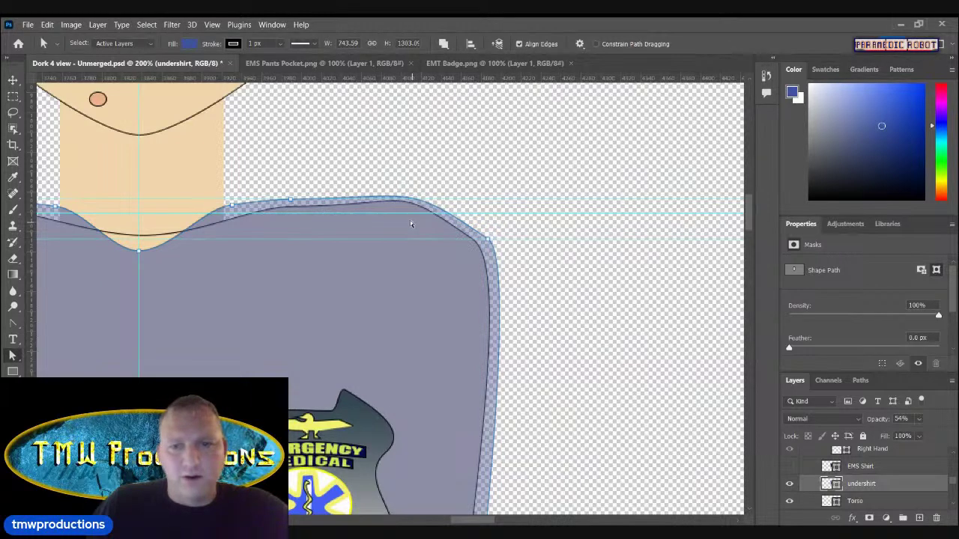
{"action": "left_click", "coordinate": [484, 238]}
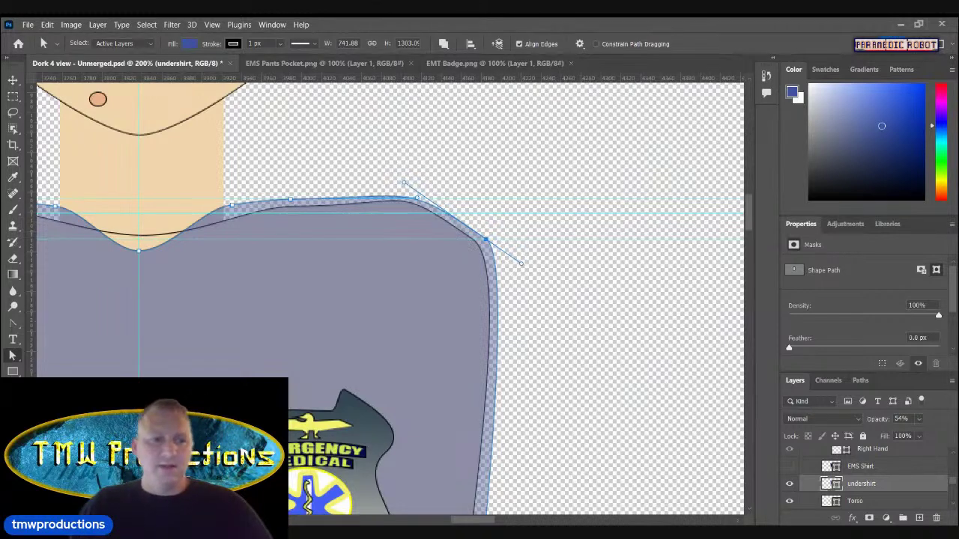
Step: Look over the undershirt's fit on the figure from the head down to the hips
{"action": "key", "text": "z"}
{"action": "left_click", "coordinate": [256, 372], "text": "alt"}
{"action": "left_click", "coordinate": [256, 372], "text": "alt"}
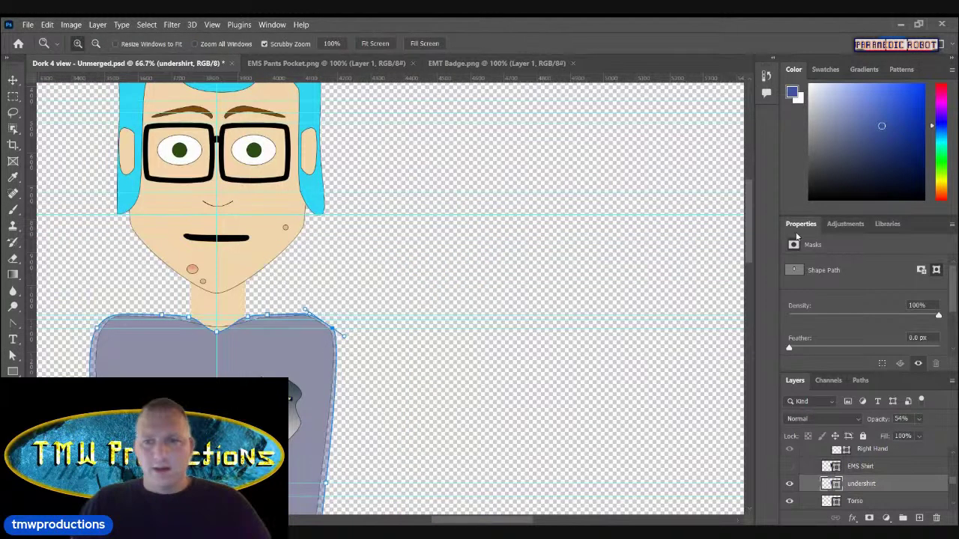
{"action": "left_click_drag", "start_coordinate": [750, 217], "coordinate": [750, 263]}
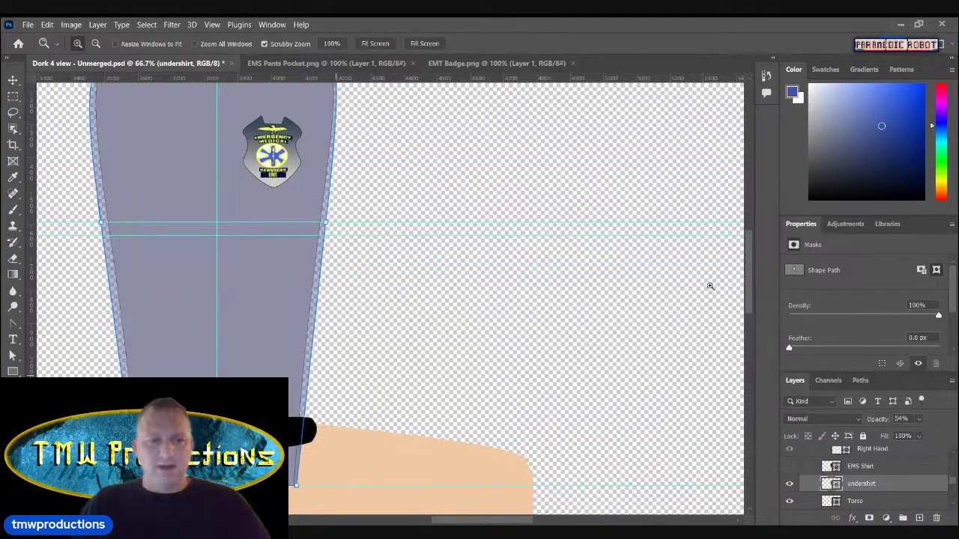
{"action": "left_click", "coordinate": [276, 375], "text": "alt"}
{"action": "left_click", "coordinate": [315, 366], "text": "alt"}
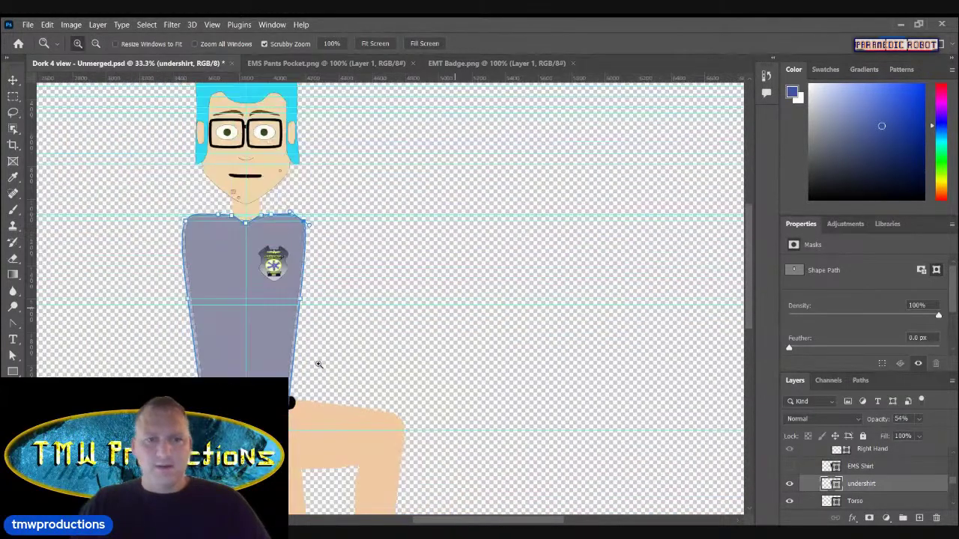
{"action": "scroll", "coordinate": [446, 506], "scroll_direction": "left", "scroll_amount": 5}
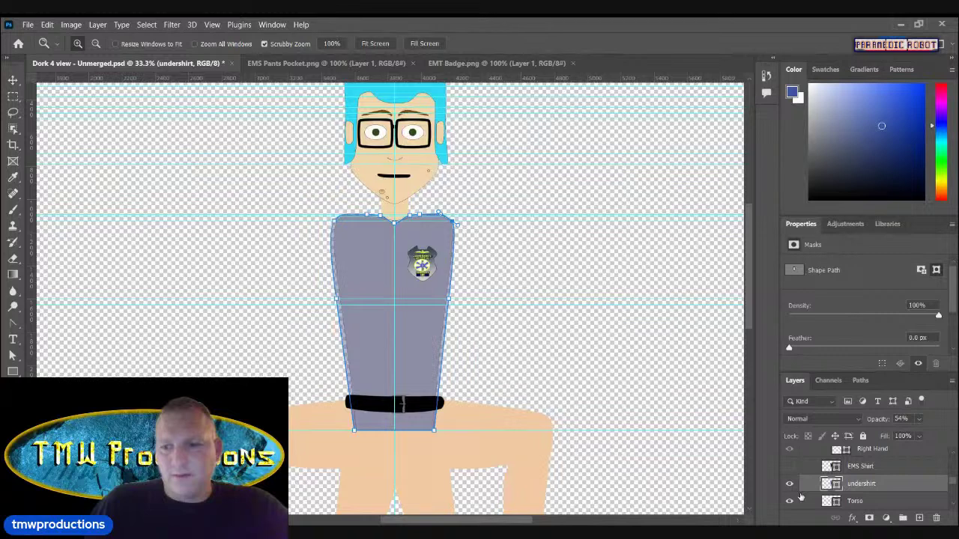
Step: Set the undershirt's opacity to 100%, then show and select the EMS Shirt layer
{"action": "left_click_drag", "start_coordinate": [884, 422], "coordinate": [920, 422]}
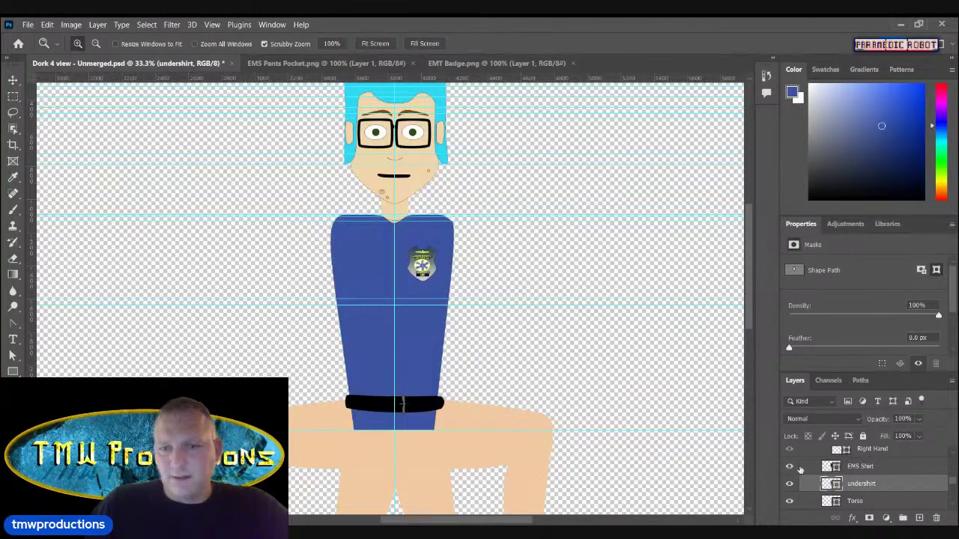
{"action": "left_click", "coordinate": [856, 466]}
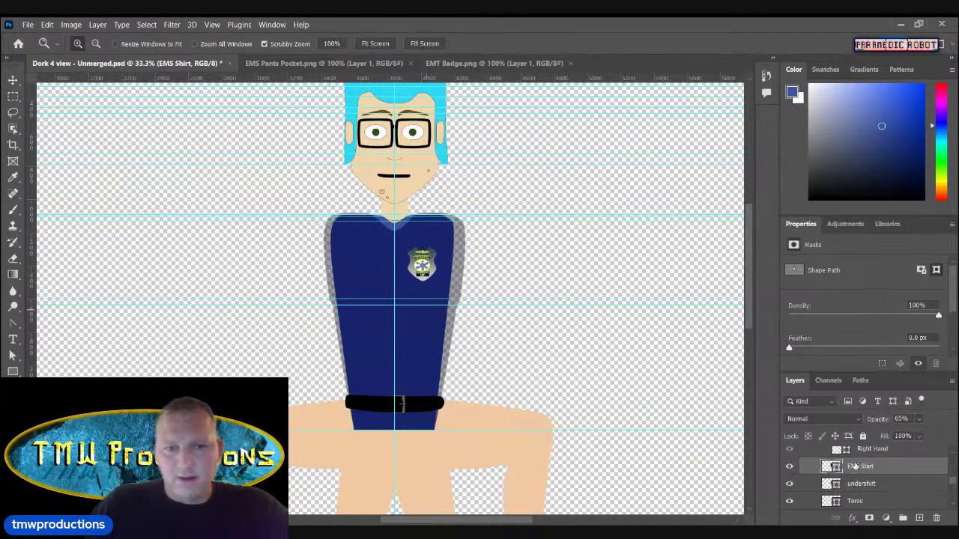
Step: Move the EMS Shirt's side anchors below the chest inward on both sides, narrowing the shape to about 835 px
{"action": "left_click", "coordinate": [403, 274]}
{"action": "left_click", "coordinate": [416, 301]}
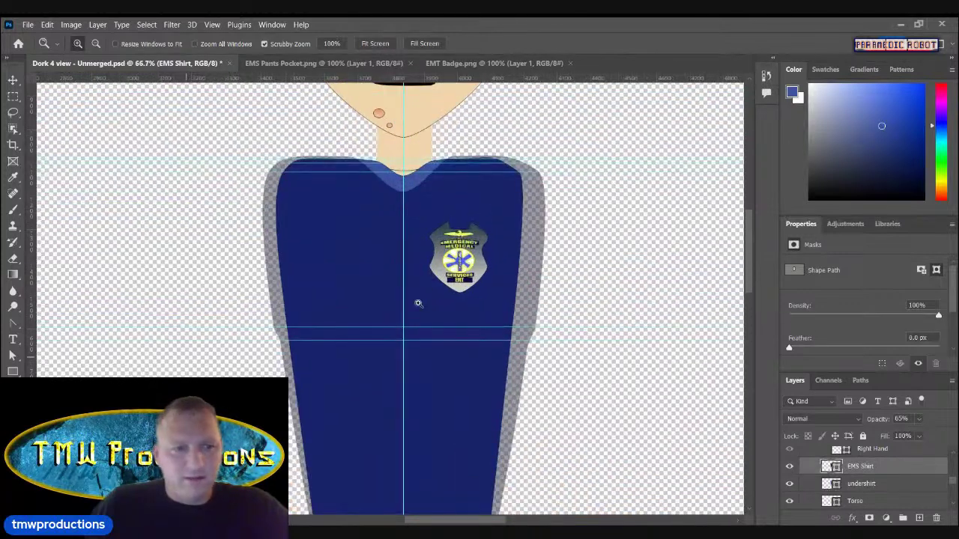
{"action": "left_click", "coordinate": [15, 358]}
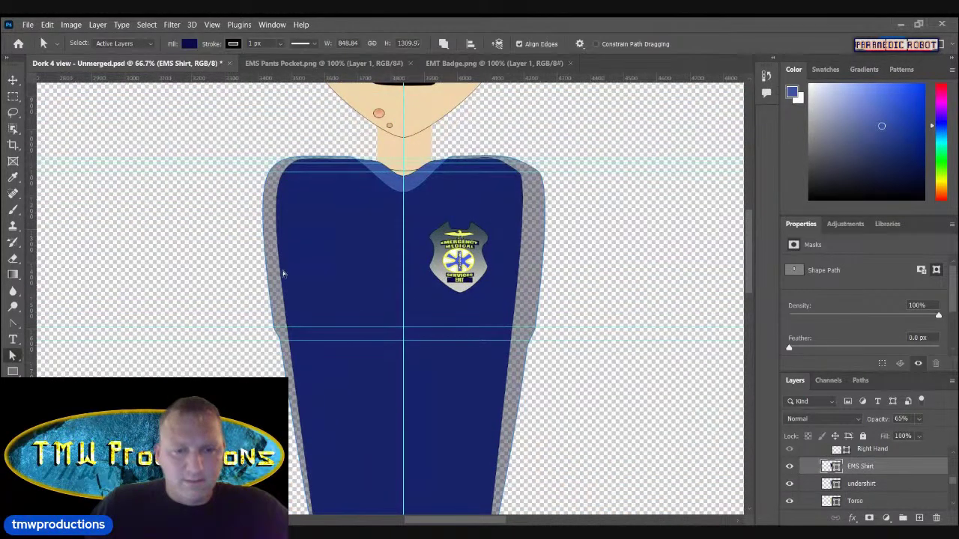
{"action": "key", "text": "v"}
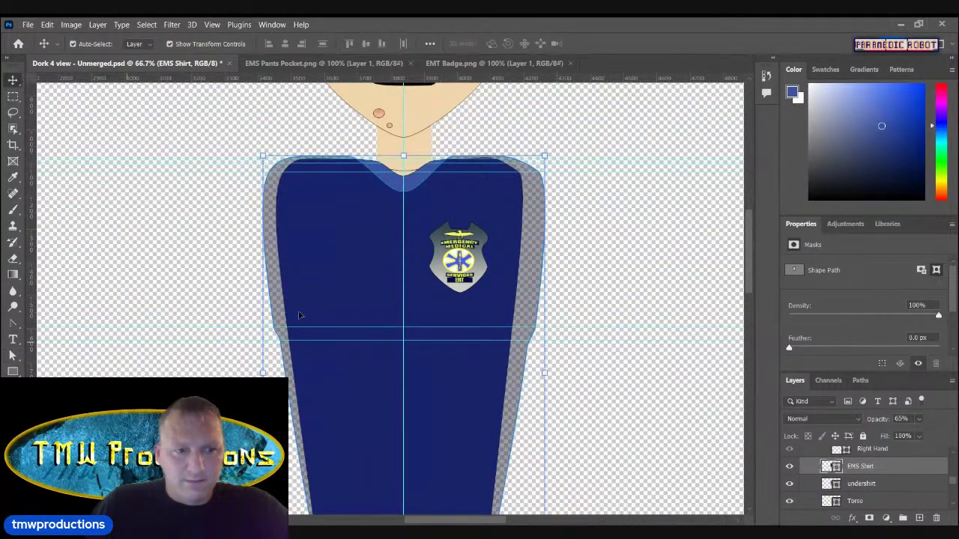
{"action": "left_click", "coordinate": [20, 355]}
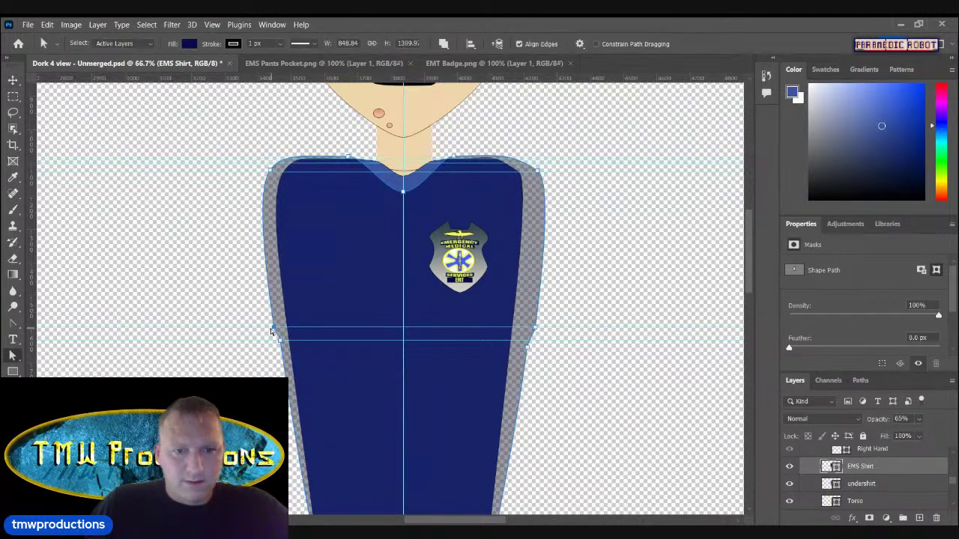
{"action": "left_click", "coordinate": [271, 328]}
{"action": "left_click_drag", "start_coordinate": [277, 327], "coordinate": [280, 329]}
{"action": "left_click", "coordinate": [534, 331]}
{"action": "left_click_drag", "start_coordinate": [535, 332], "coordinate": [520, 345]}
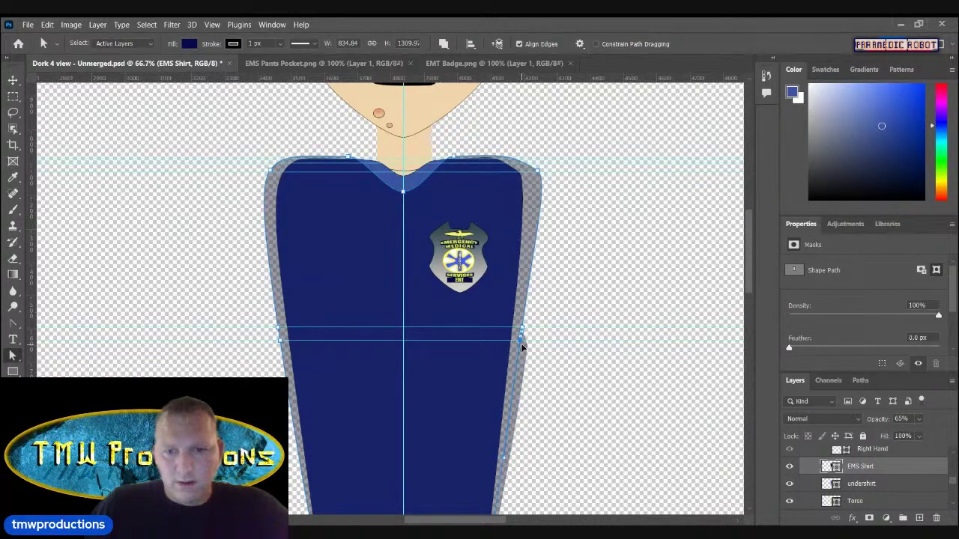
{"action": "left_click", "coordinate": [527, 345]}
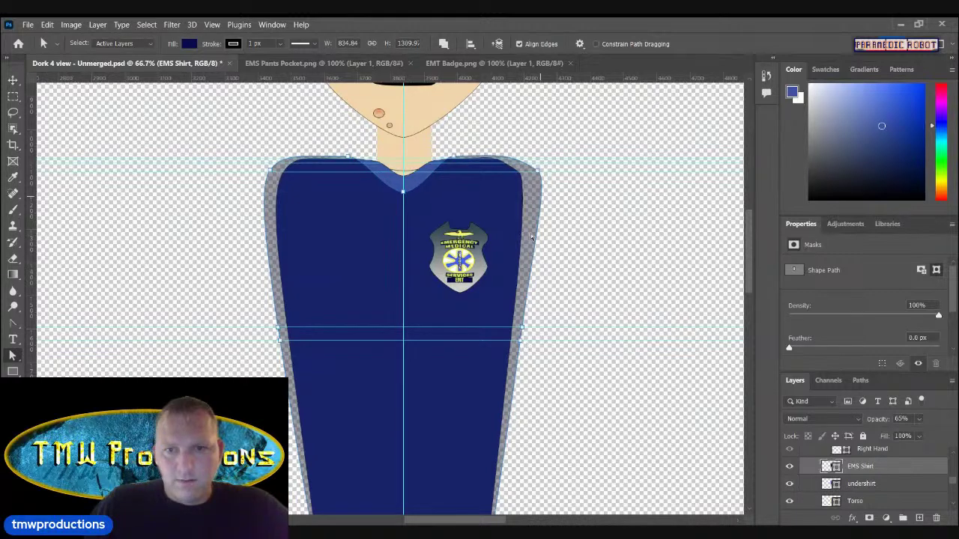
Step: Pull both of the EMS Shirt's outer shoulder anchors in toward the torso outline, narrowing the shape to about 798.5 px
{"action": "left_click", "coordinate": [530, 233]}
{"action": "left_click_drag", "start_coordinate": [528, 173], "coordinate": [523, 173]}
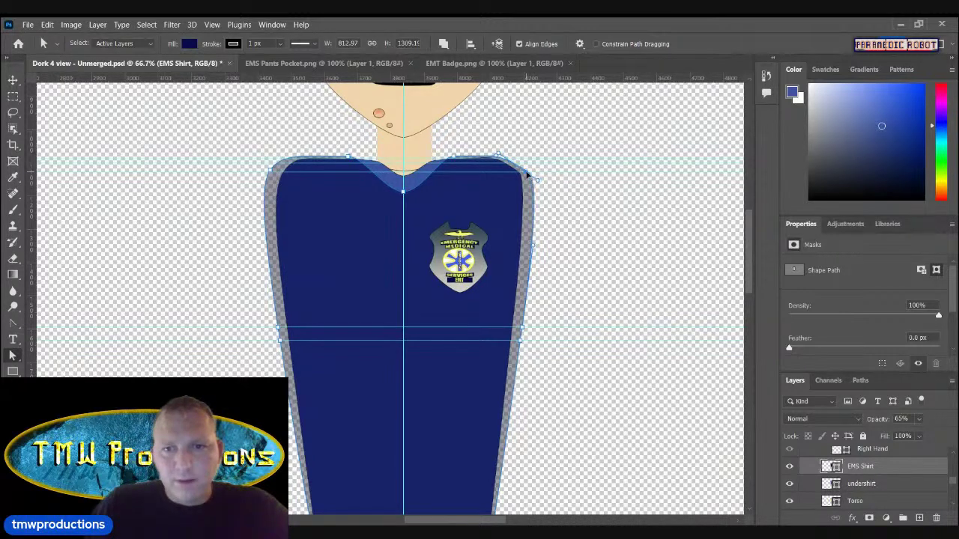
{"action": "left_click_drag", "start_coordinate": [527, 174], "coordinate": [525, 174]}
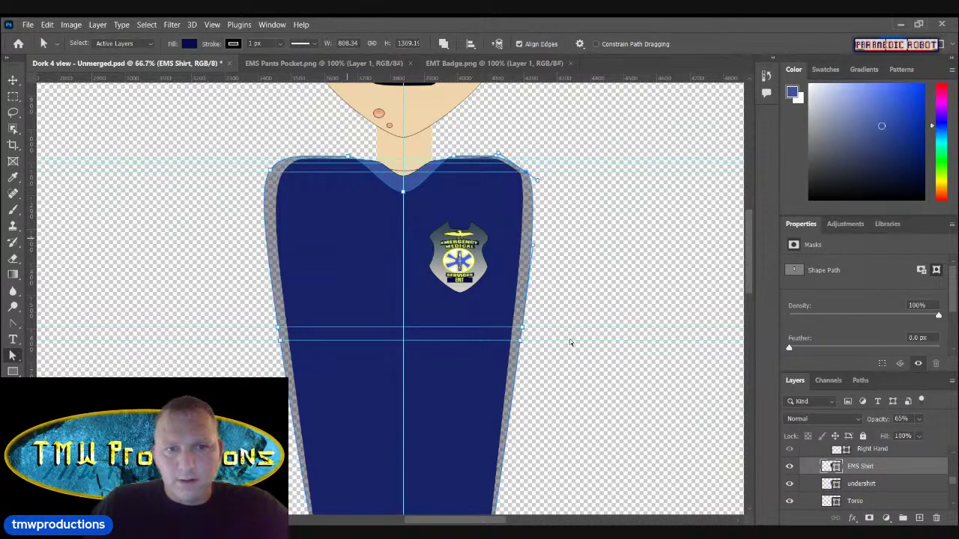
{"action": "left_click_drag", "start_coordinate": [271, 170], "coordinate": [286, 172]}
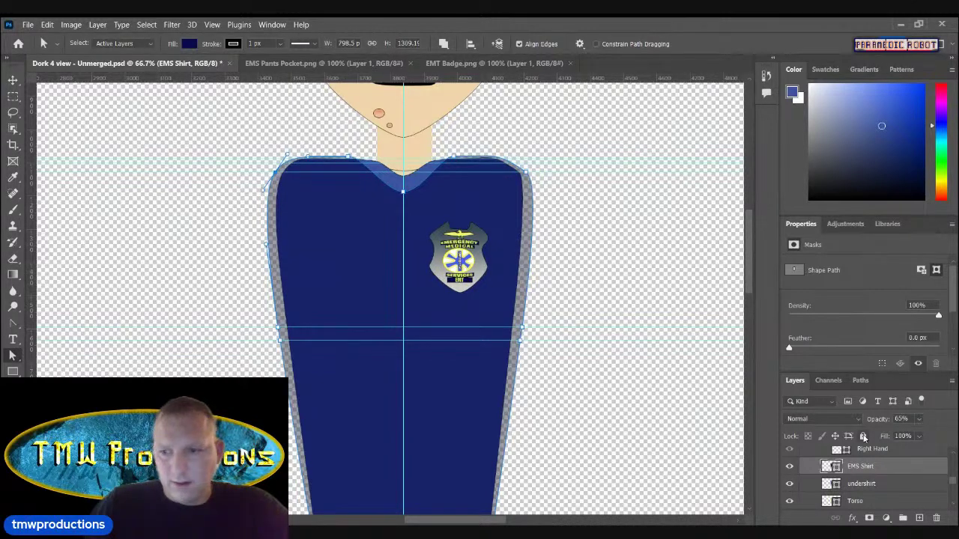
Step: Set the EMS Shirt's opacity to 100% and check its fit on the figure from the head to the hips
{"action": "left_click_drag", "start_coordinate": [874, 420], "coordinate": [932, 409]}
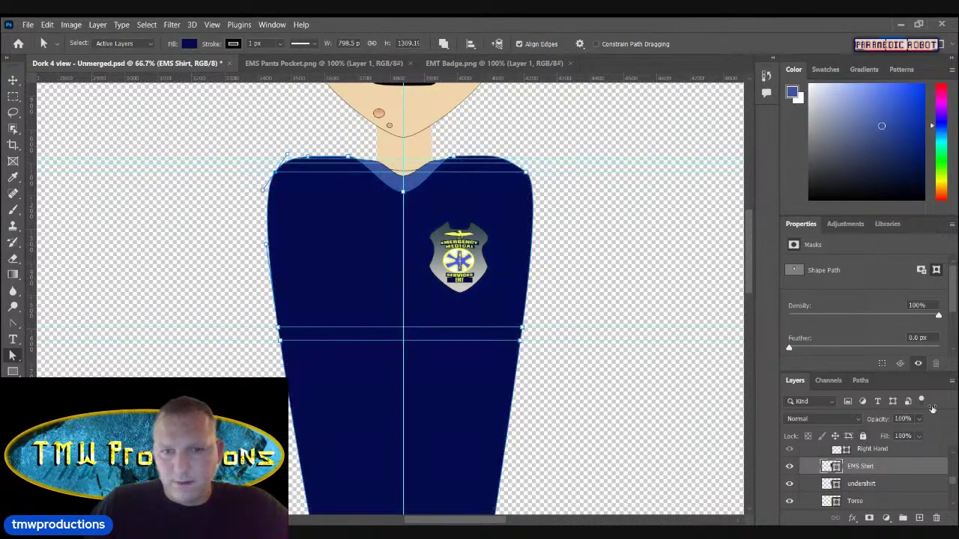
{"action": "left_click", "coordinate": [885, 483]}
{"action": "key", "text": "z"}
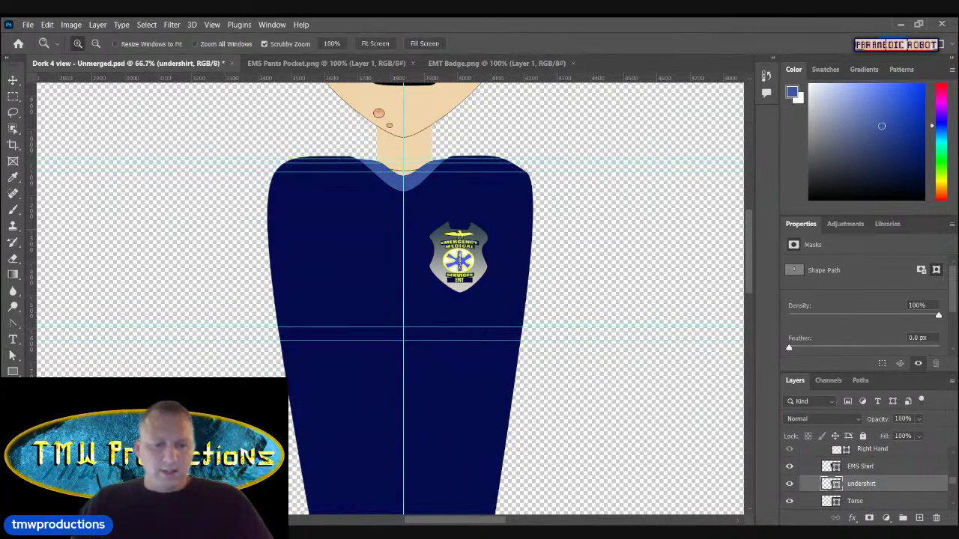
{"action": "left_click", "coordinate": [424, 387], "text": "alt"}
{"action": "left_click", "coordinate": [424, 387], "text": "alt"}
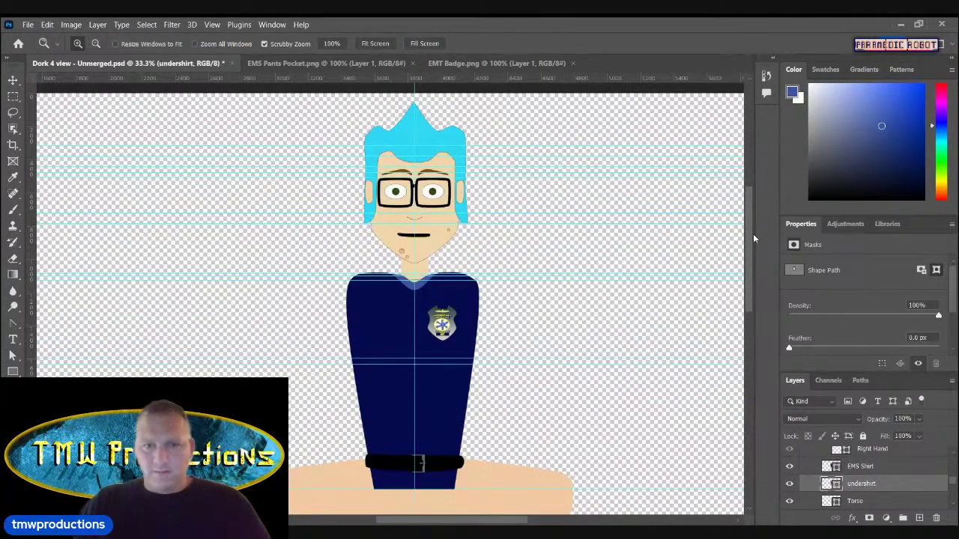
{"action": "scroll", "coordinate": [750, 247], "scroll_direction": "down", "scroll_amount": 5}
{"action": "scroll", "coordinate": [749, 266], "scroll_direction": "up", "scroll_amount": 1}
{"action": "scroll", "coordinate": [749, 266], "scroll_direction": "up", "scroll_amount": 2}
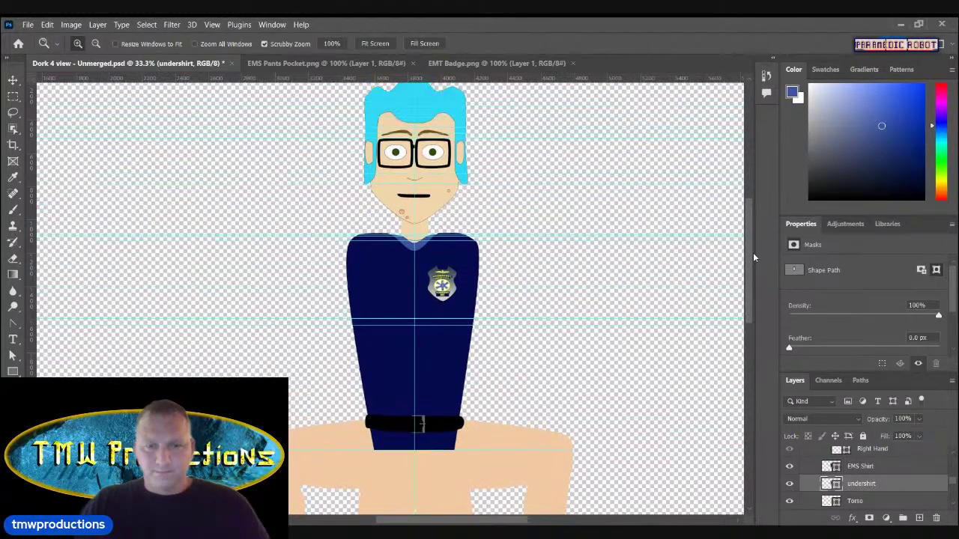
Step: Create a new layer directly above the undershirt at the neckline and name it "shirt collar"
{"action": "left_click_drag", "start_coordinate": [414, 240], "coordinate": [414, 241]}
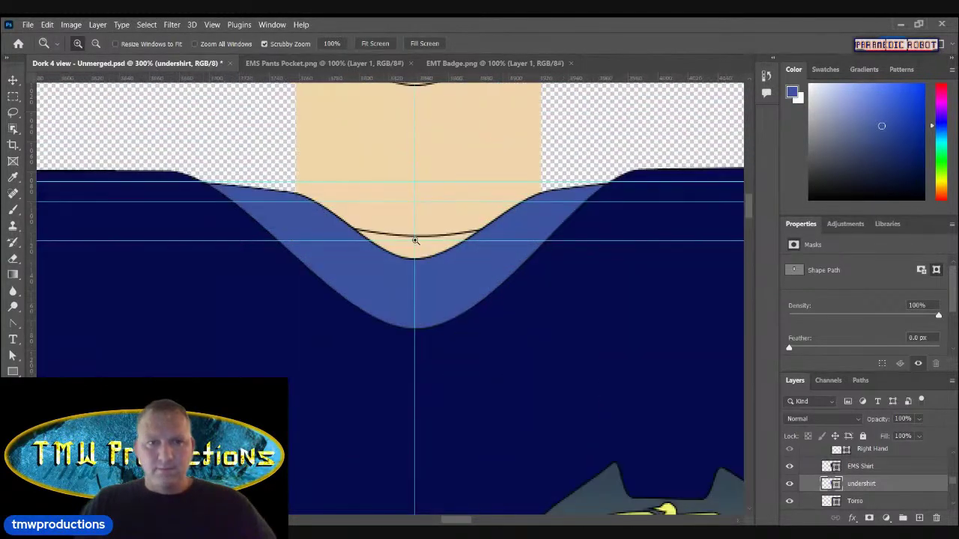
{"action": "left_click", "coordinate": [12, 80]}
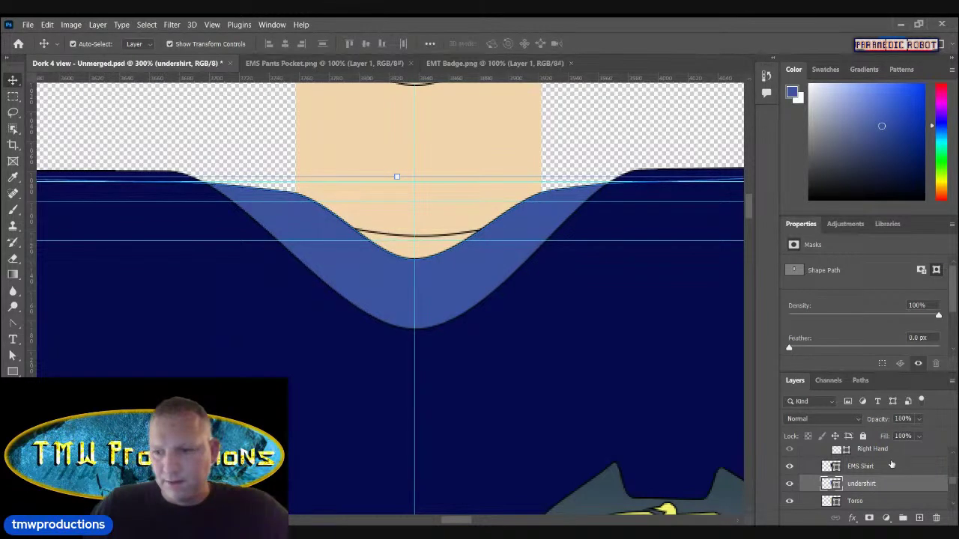
{"action": "left_click", "coordinate": [920, 518]}
{"action": "double_click", "coordinate": [862, 483]}
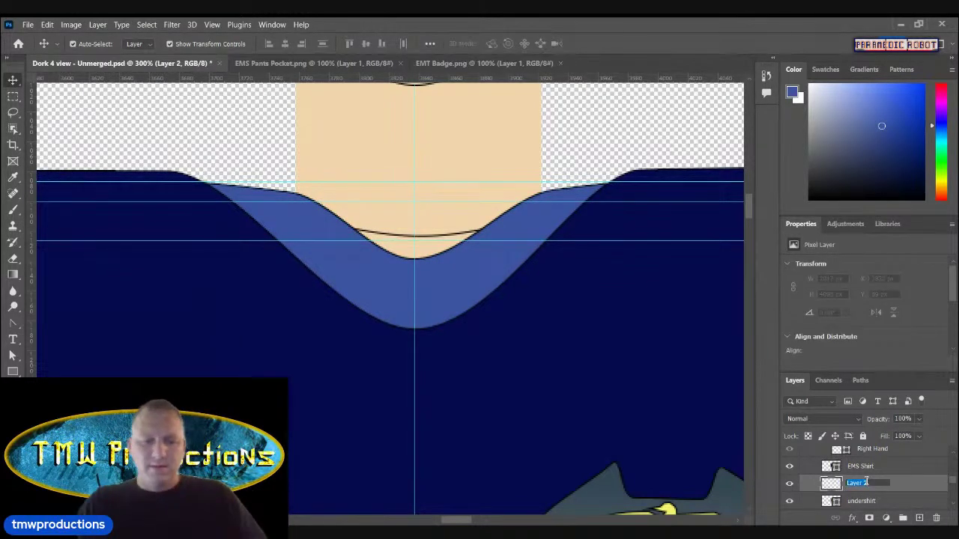
{"action": "type", "text": "shirt collar"}
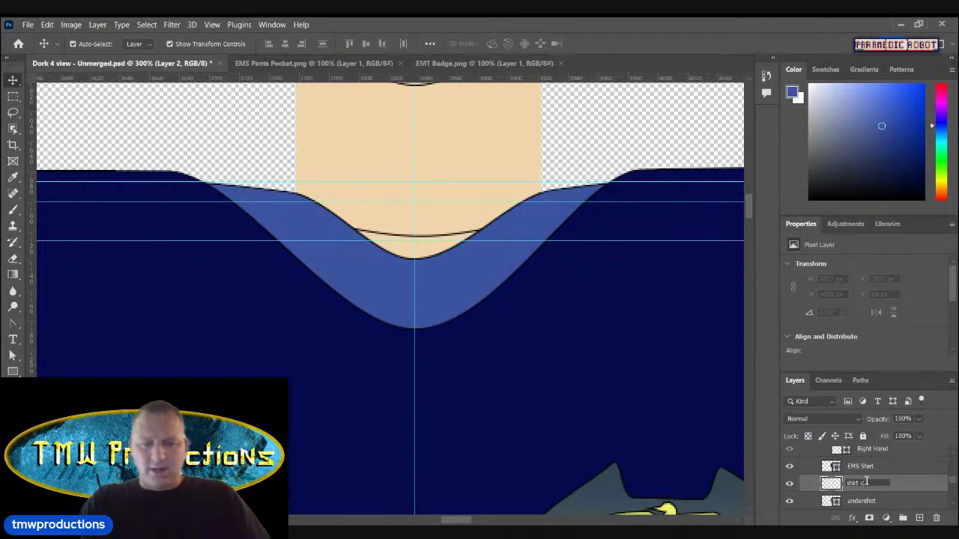
{"action": "key", "text": "Return"}
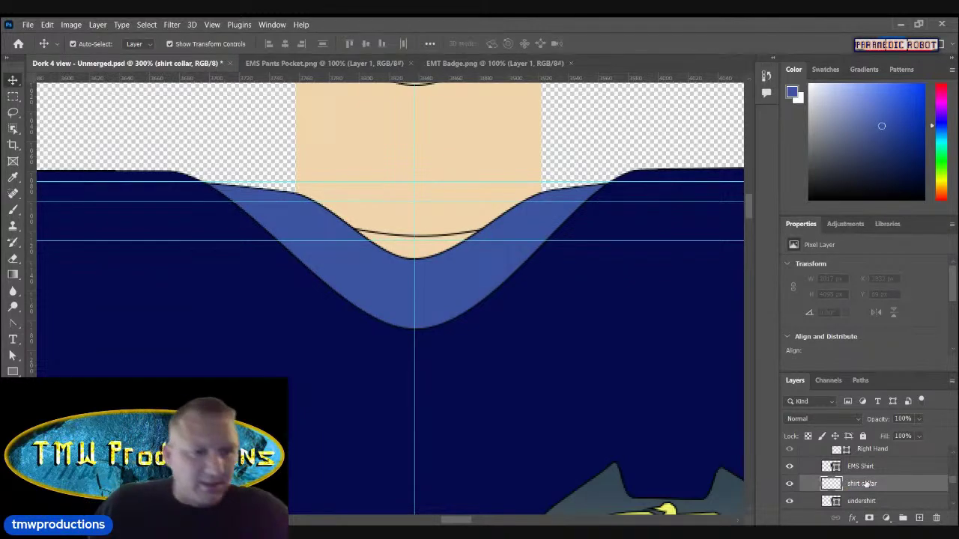
Step: Draw a horizontal 1 px line shape about 235 px long across the neck opening with the Line tool
{"action": "left_click", "coordinate": [14, 324]}
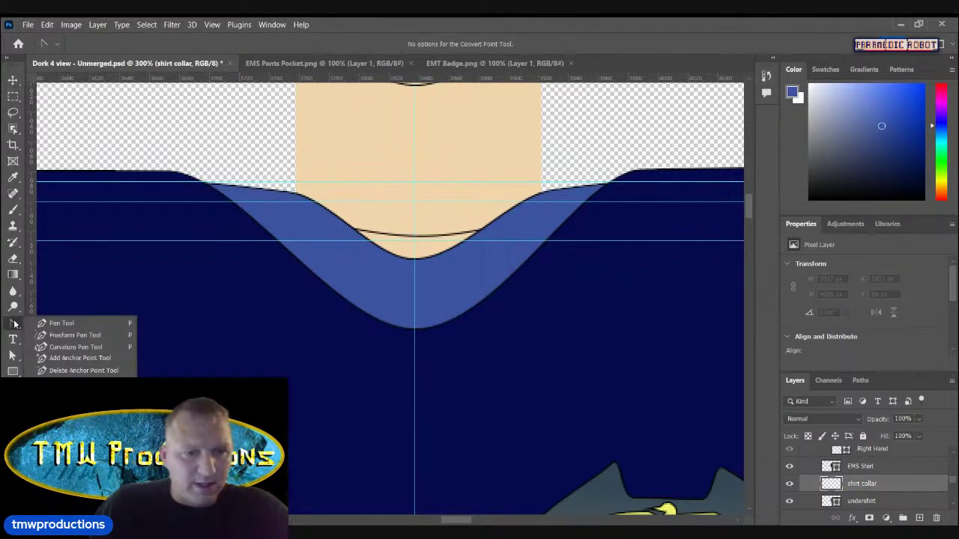
{"action": "left_click", "coordinate": [12, 371]}
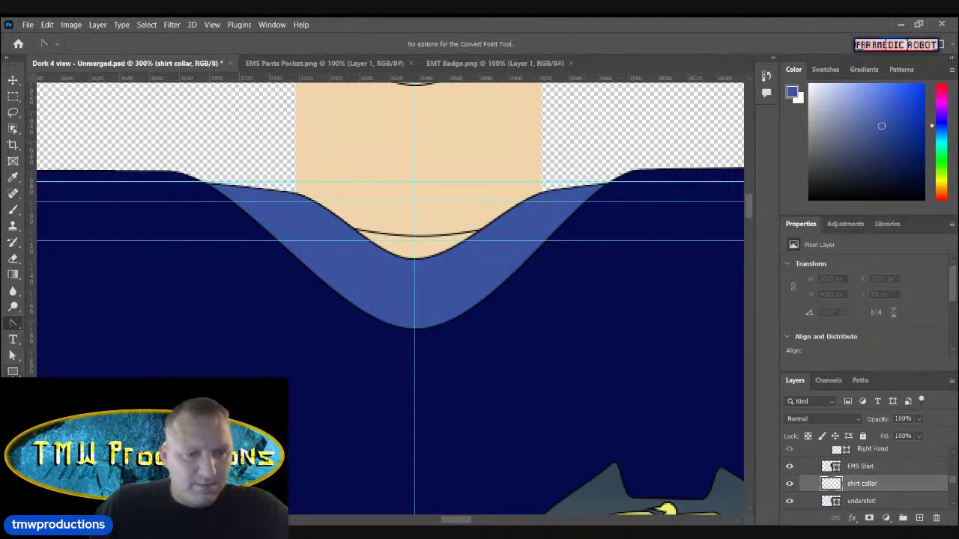
{"action": "left_click", "coordinate": [67, 416]}
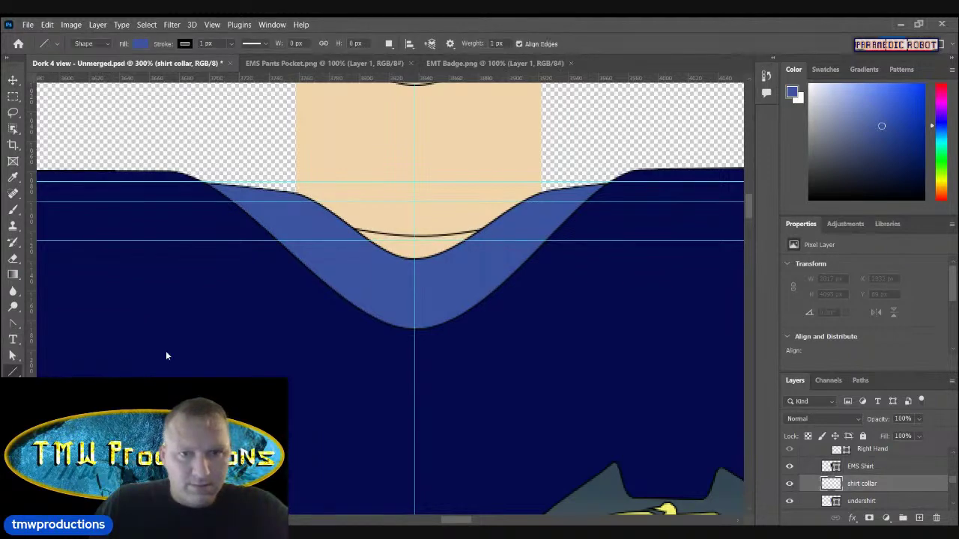
{"action": "left_click_drag", "start_coordinate": [245, 185], "coordinate": [596, 183]}
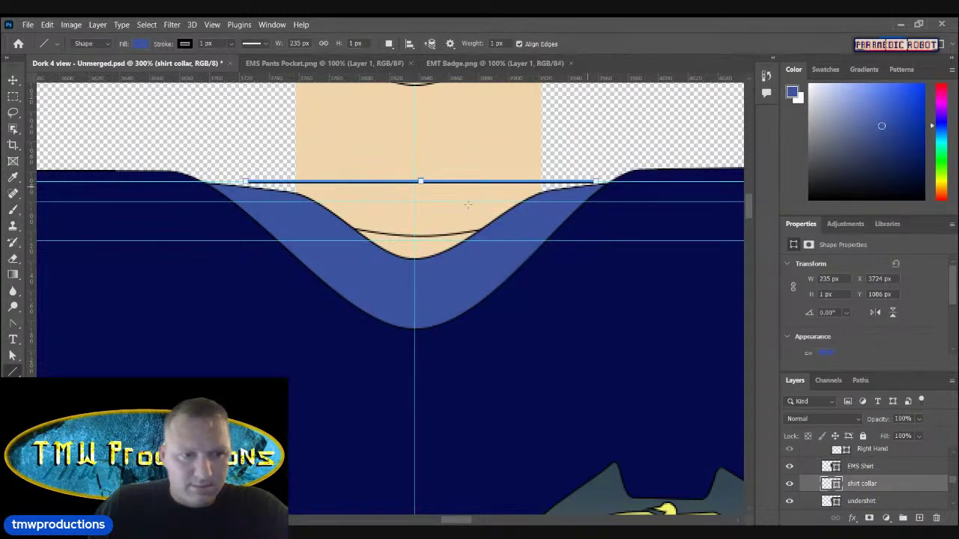
Step: Add an anchor point at the middle of the collar line and pull it down into a curve about 77 px deep
{"action": "left_click_drag", "start_coordinate": [13, 323], "coordinate": [13, 323]}
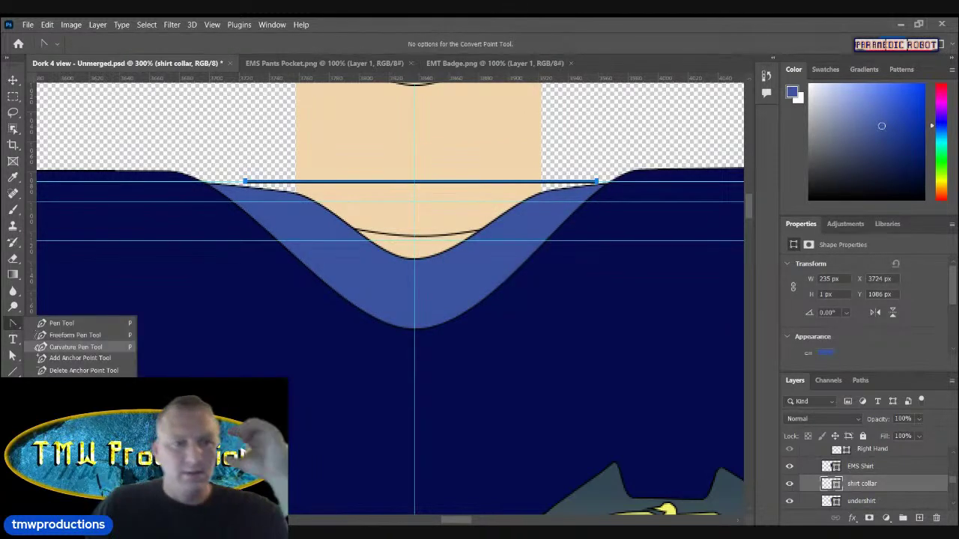
{"action": "left_click", "coordinate": [60, 357]}
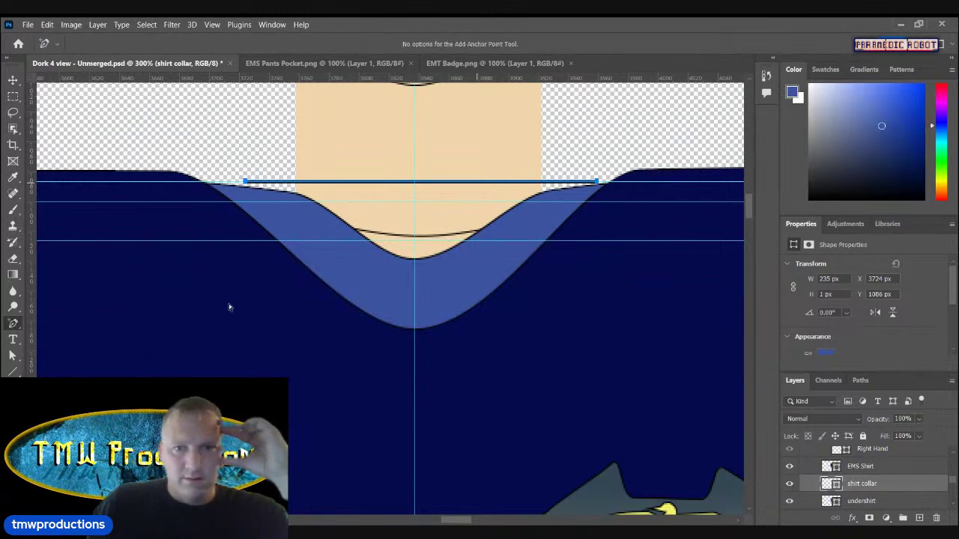
{"action": "left_click", "coordinate": [414, 184]}
{"action": "key", "text": "a"}
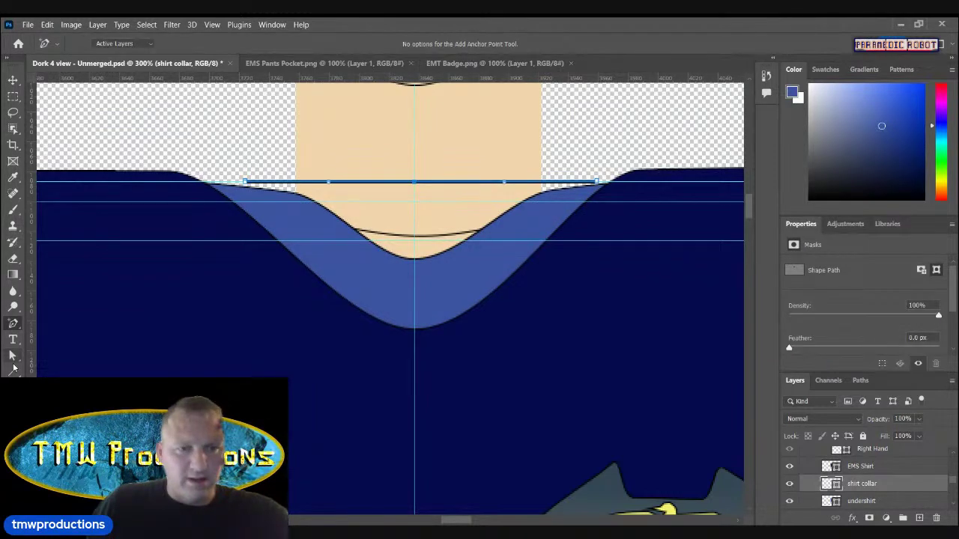
{"action": "left_click_drag", "start_coordinate": [414, 182], "coordinate": [412, 299]}
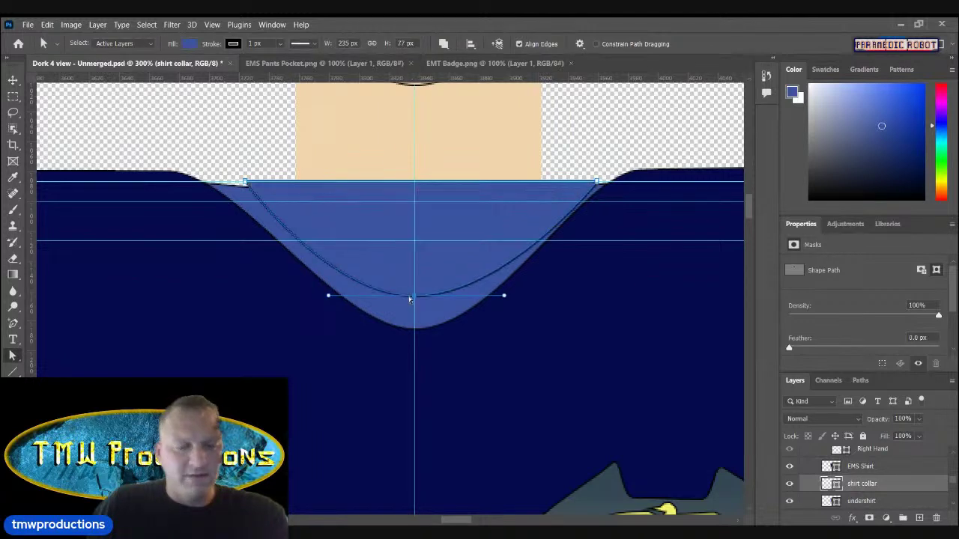
Step: Add an anchor at the middle of the collar's straight upper edge and pull it down to meet the lower curve
{"action": "left_click", "coordinate": [14, 325]}
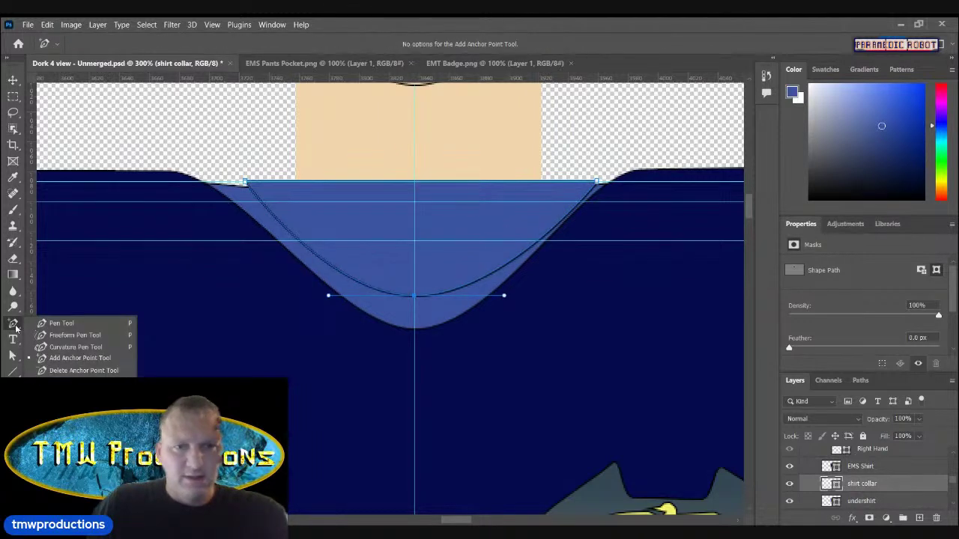
{"action": "left_click", "coordinate": [415, 184]}
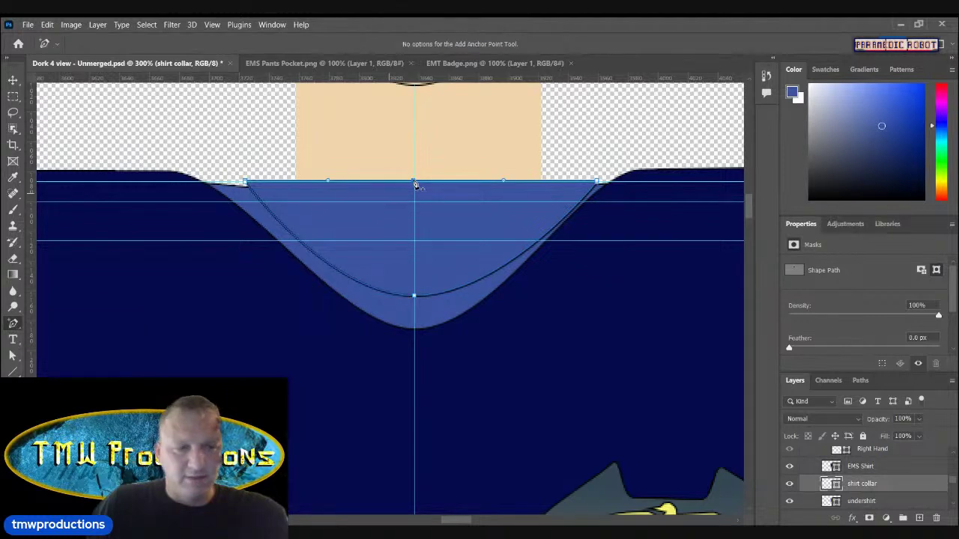
{"action": "key", "text": "a"}
{"action": "left_click_drag", "start_coordinate": [415, 184], "coordinate": [413, 298]}
Step: Move the collar line's badge-side end inward to a 229 px width and lower its opposite end onto the undershirt's top edge
{"action": "left_click", "coordinate": [596, 182]}
{"action": "left_click_drag", "start_coordinate": [595, 182], "coordinate": [589, 184]}
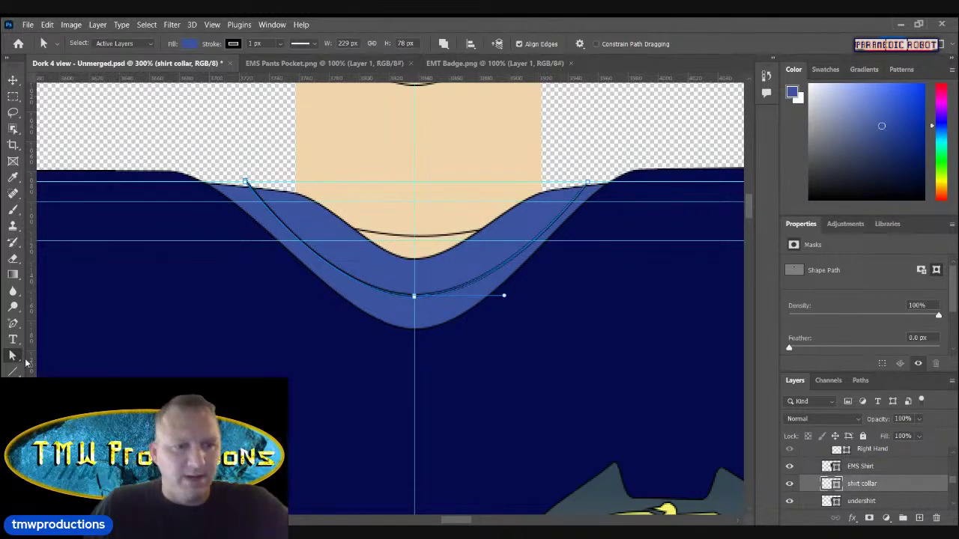
{"action": "key", "text": "z"}
{"action": "left_click", "coordinate": [332, 167]}
{"action": "left_click", "coordinate": [332, 166]}
{"action": "key", "text": "a"}
{"action": "left_click", "coordinate": [188, 192]}
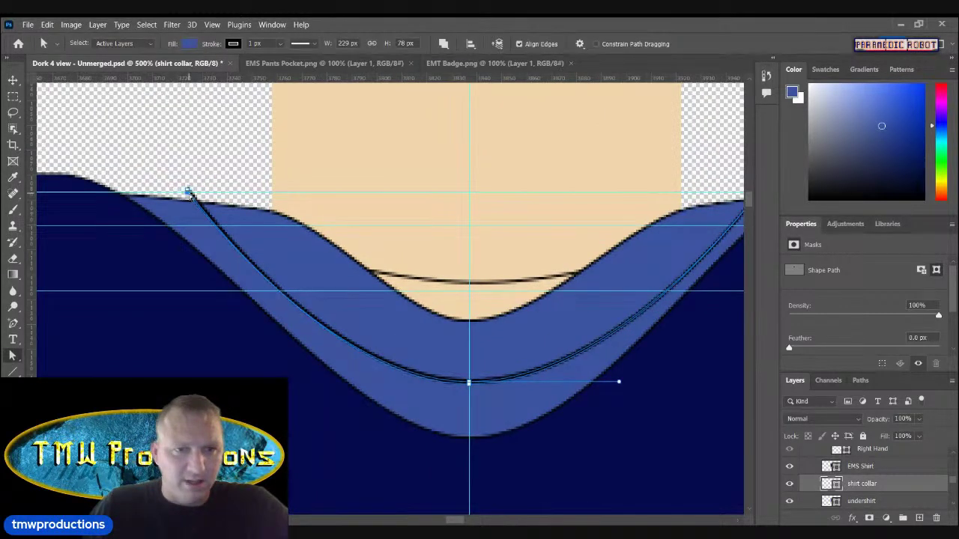
{"action": "left_click_drag", "start_coordinate": [189, 194], "coordinate": [192, 202]}
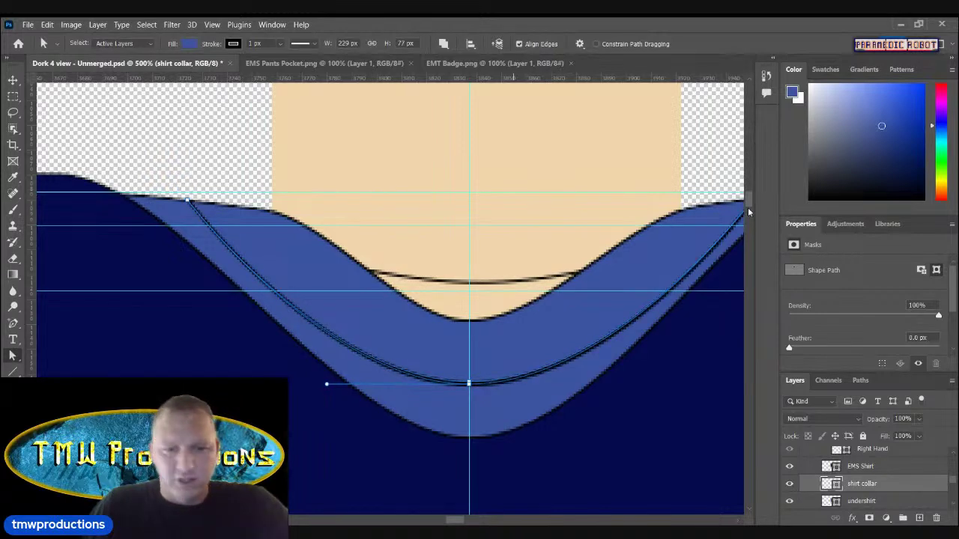
Step: Move the collar line's badge-side end onto the undershirt's top edge, bringing the shape to about 226 by 74 px
{"action": "left_click_drag", "start_coordinate": [452, 522], "coordinate": [457, 523]}
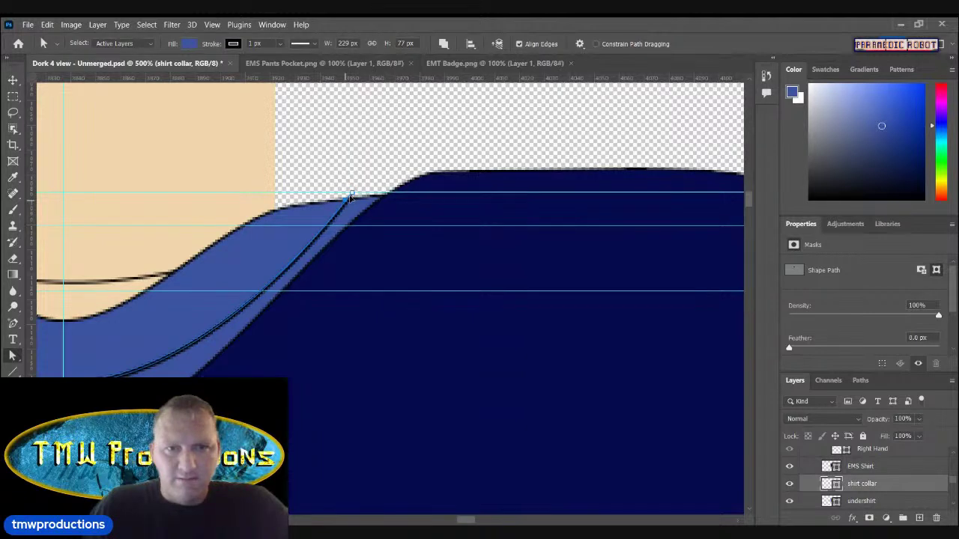
{"action": "left_click_drag", "start_coordinate": [352, 194], "coordinate": [340, 200]}
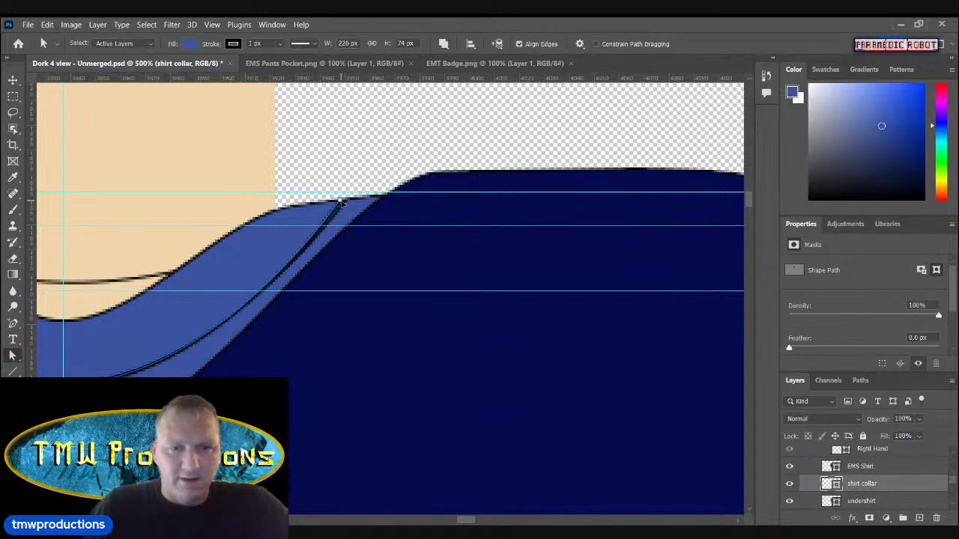
Step: Add two adjacent anchors to the undershirt's top edge at the collar line's end opposite the badge, and raise the inner one slightly
{"action": "left_click_drag", "start_coordinate": [462, 522], "coordinate": [453, 524]}
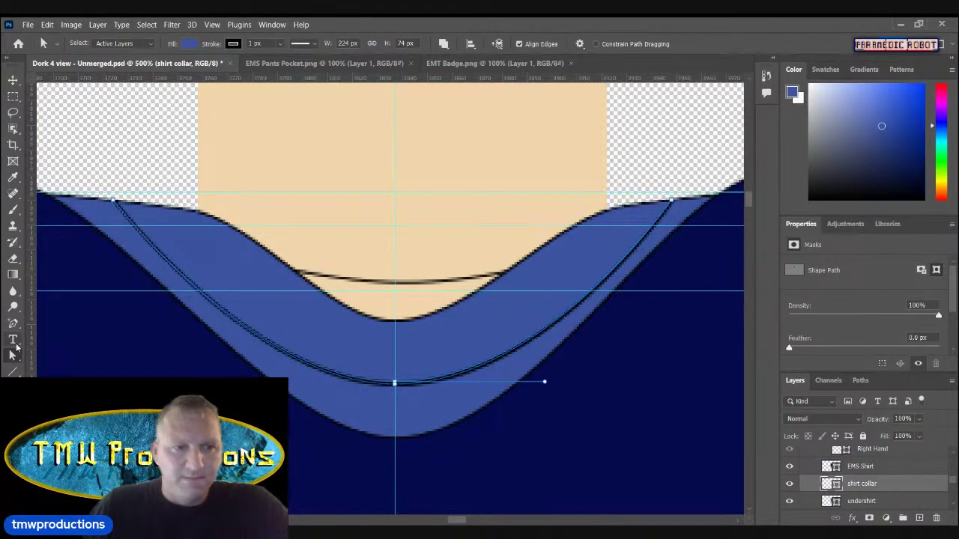
{"action": "left_click", "coordinate": [12, 326]}
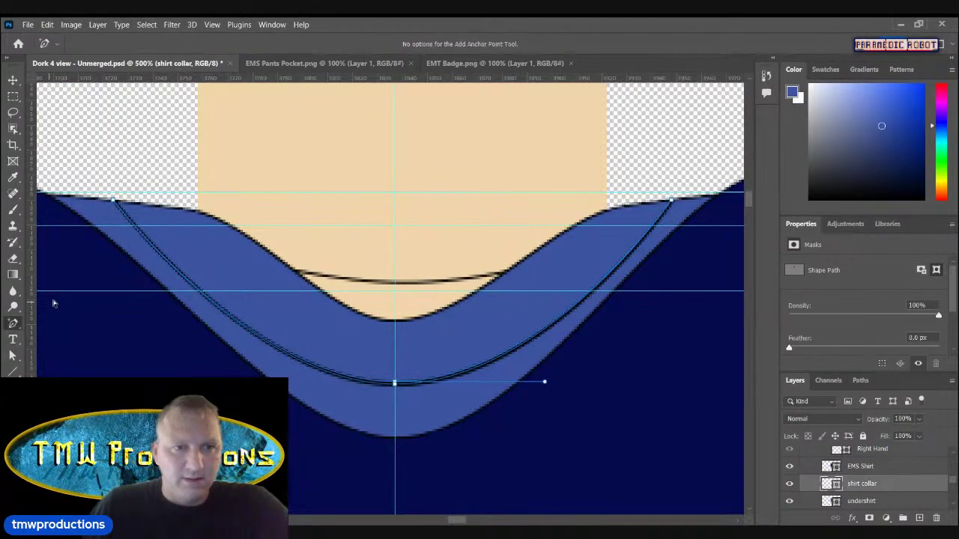
{"action": "left_click", "coordinate": [136, 207]}
{"action": "left_click", "coordinate": [13, 79]}
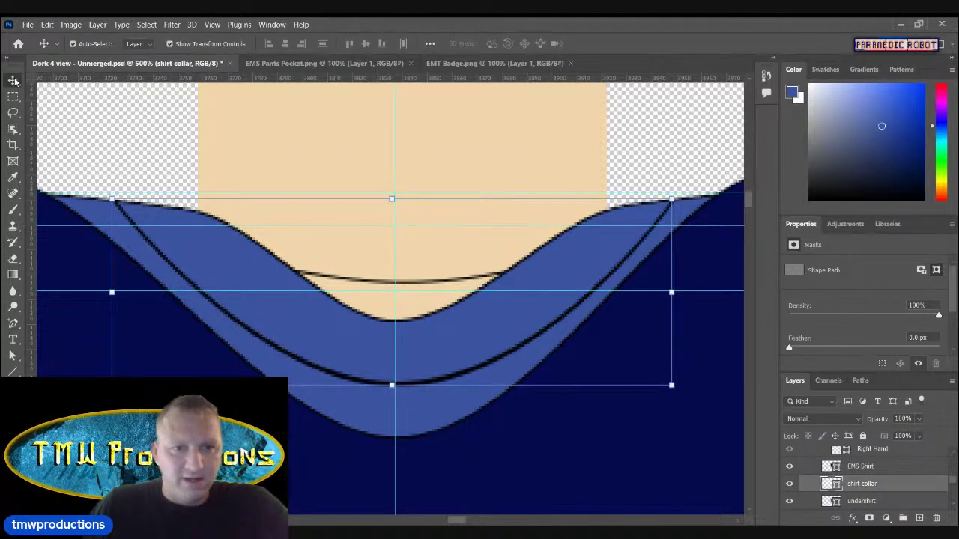
{"action": "left_click", "coordinate": [251, 287]}
{"action": "left_click", "coordinate": [13, 324]}
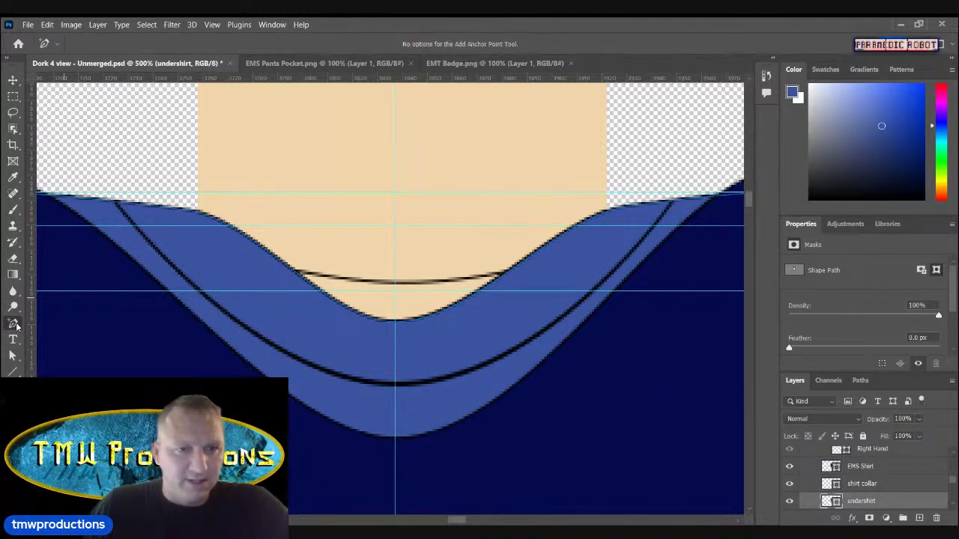
{"action": "left_click", "coordinate": [117, 205]}
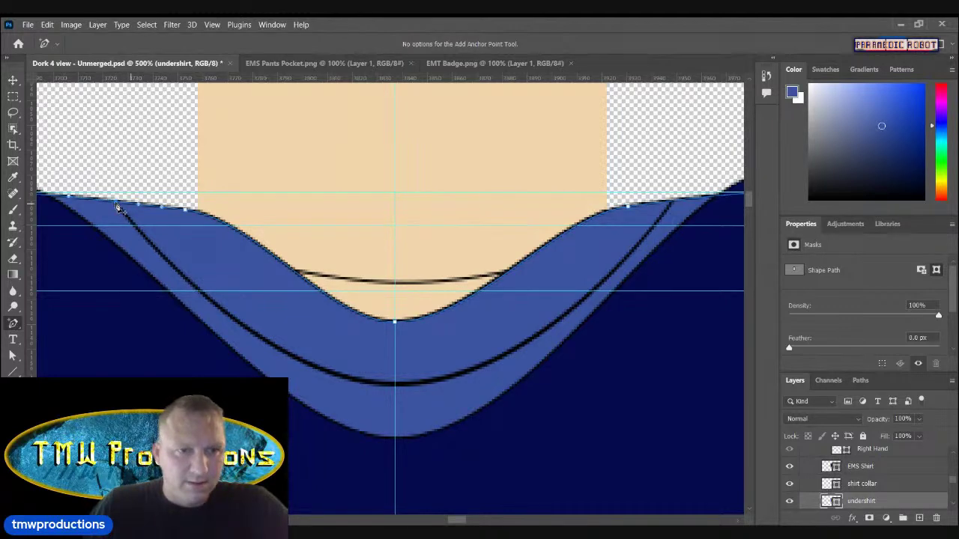
{"action": "left_click", "coordinate": [126, 204]}
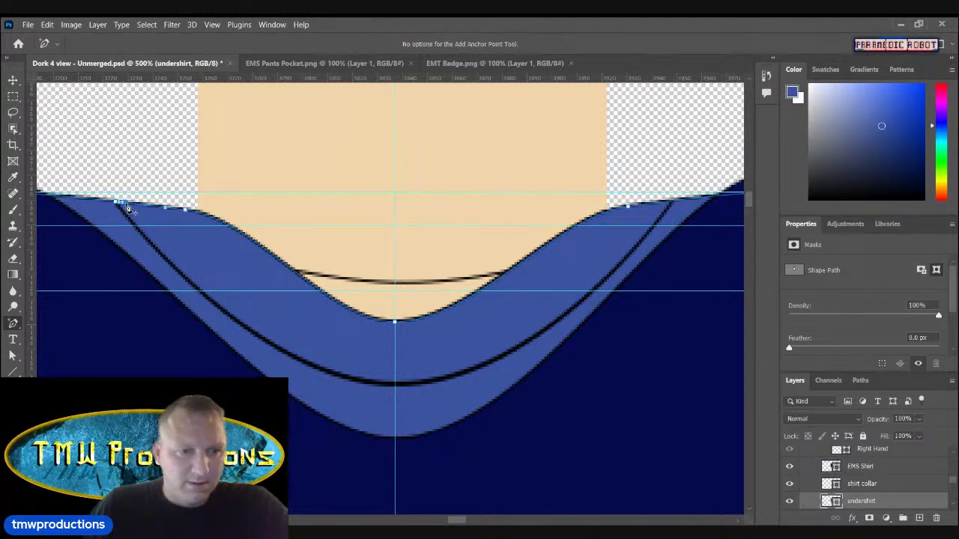
{"action": "key", "text": "a"}
{"action": "left_click", "coordinate": [128, 202]}
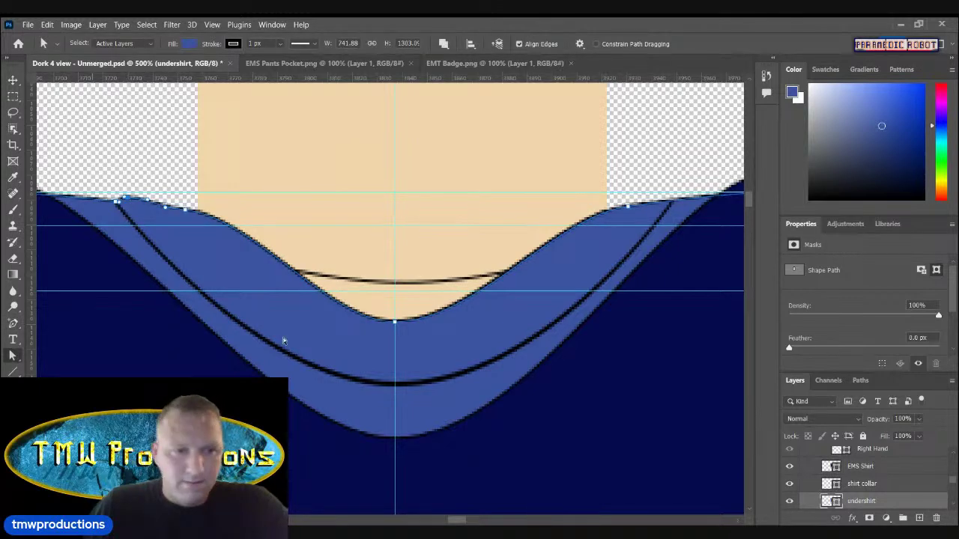
Step: Add an anchor on the undershirt's top edge at the collar line's badge-side end and raise the existing anchor just inside it
{"action": "left_click", "coordinate": [12, 327]}
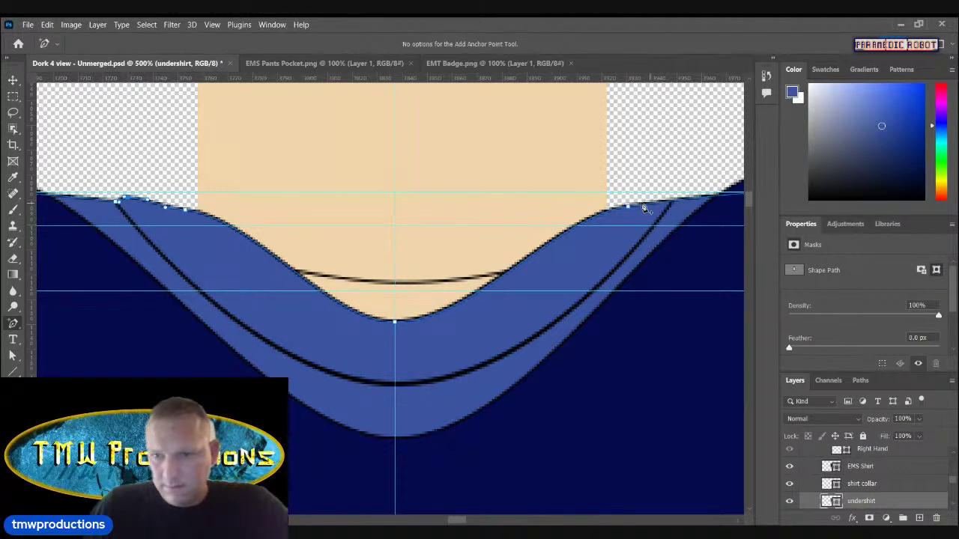
{"action": "left_click", "coordinate": [671, 202]}
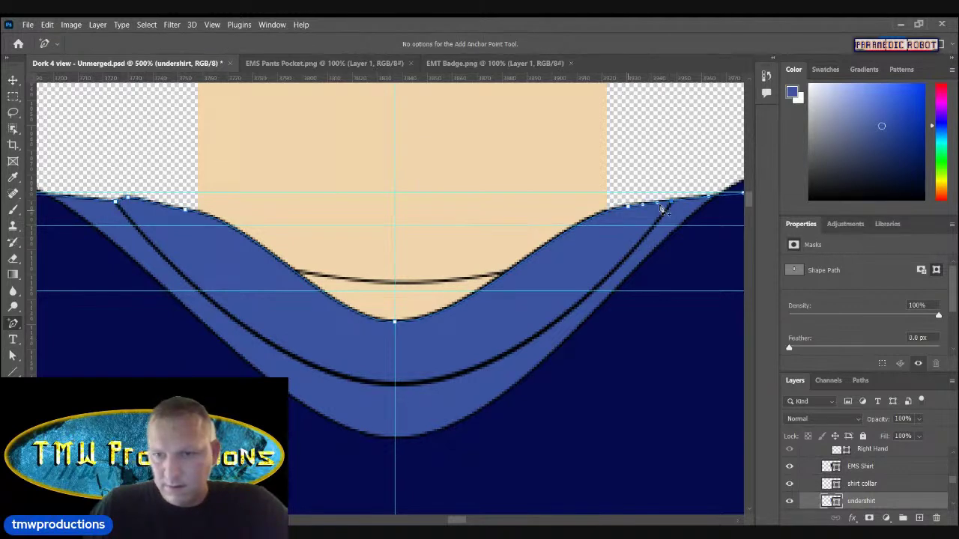
{"action": "left_click", "coordinate": [15, 358]}
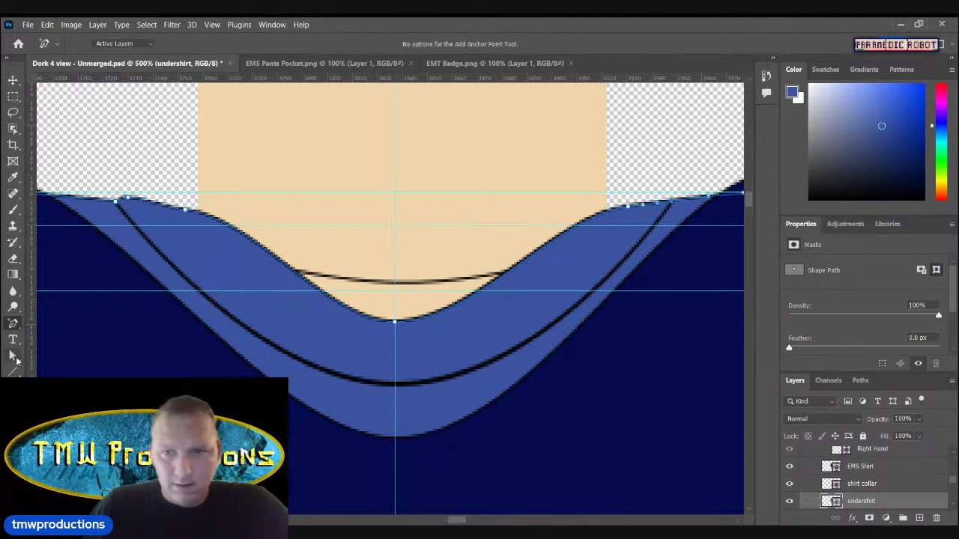
{"action": "left_click_drag", "start_coordinate": [629, 205], "coordinate": [636, 200]}
{"action": "left_click", "coordinate": [649, 181]}
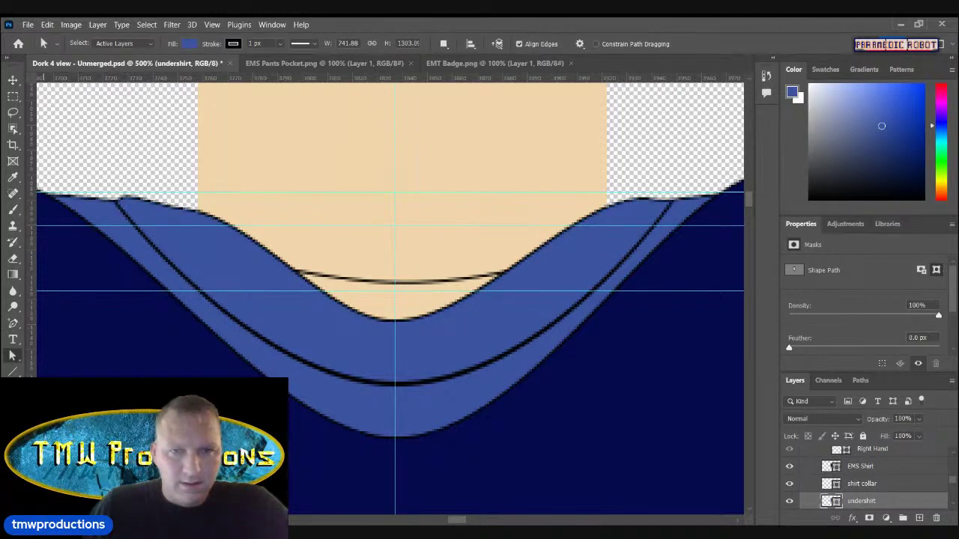
{"action": "left_click", "coordinate": [651, 206]}
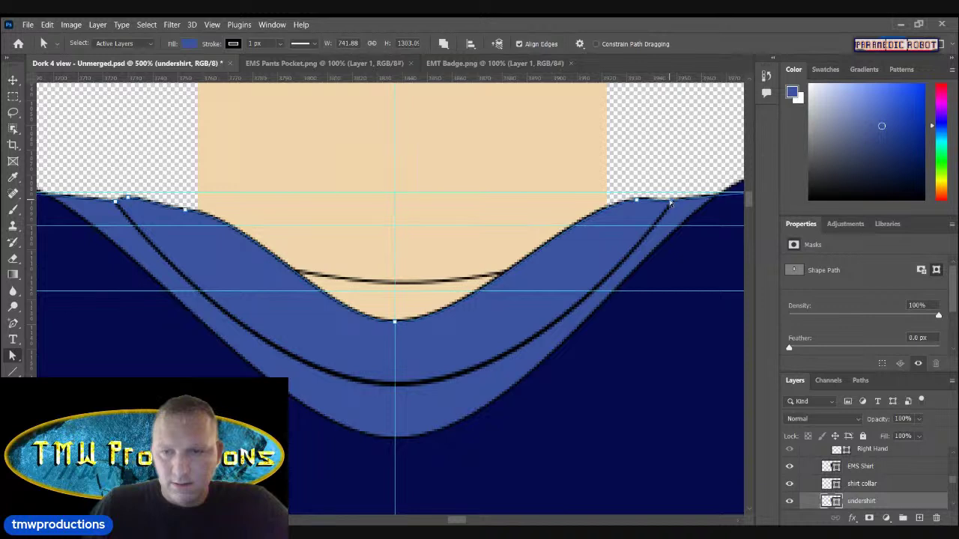
Step: Add another undershirt anchor just inside the collar line's badge-side end and lift it slightly to form a small bump
{"action": "left_click", "coordinate": [12, 324]}
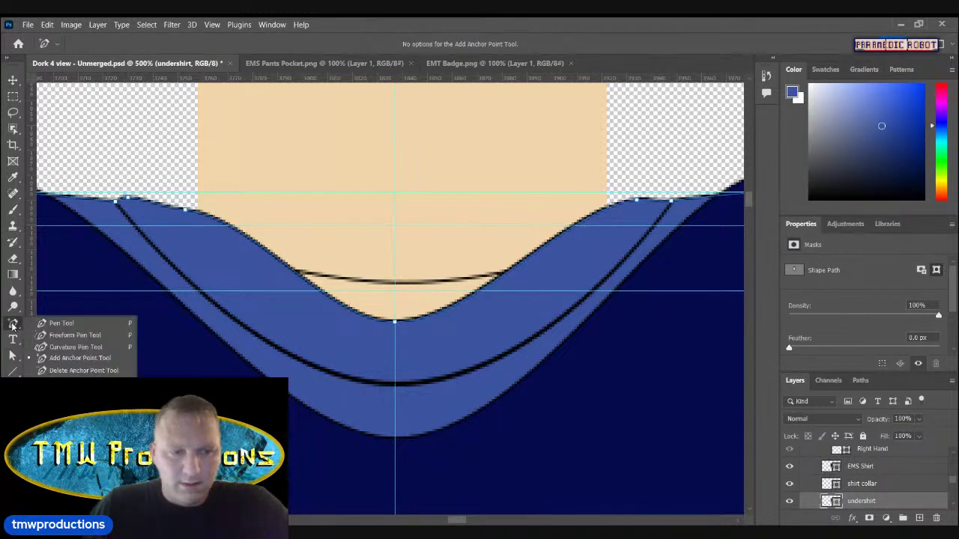
{"action": "left_click", "coordinate": [662, 204]}
{"action": "key", "text": "a"}
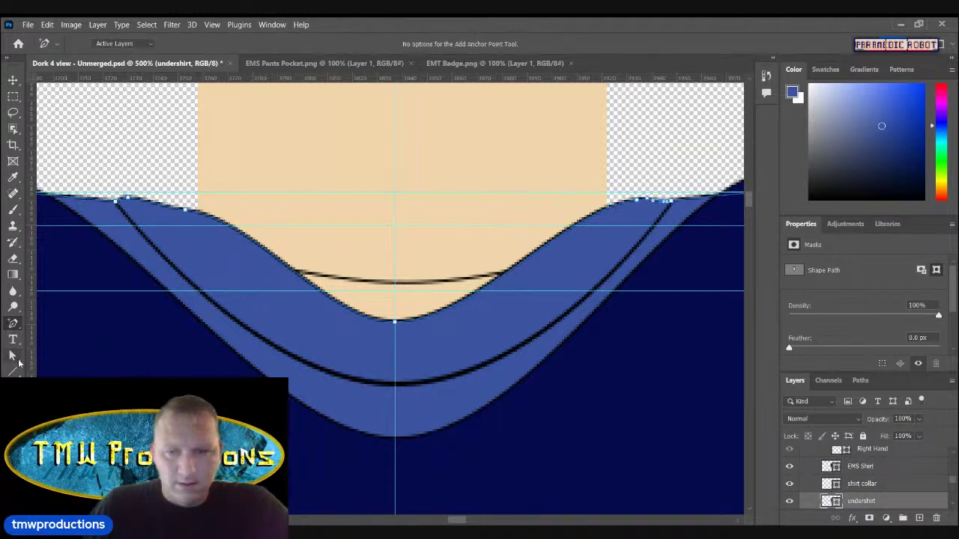
{"action": "left_click_drag", "start_coordinate": [662, 202], "coordinate": [662, 199]}
{"action": "left_click", "coordinate": [634, 227]}
Step: Lower the centre anchor of the undershirt's neckline along the vertical guide, narrowing the band above the collar line
{"action": "key", "text": "z"}
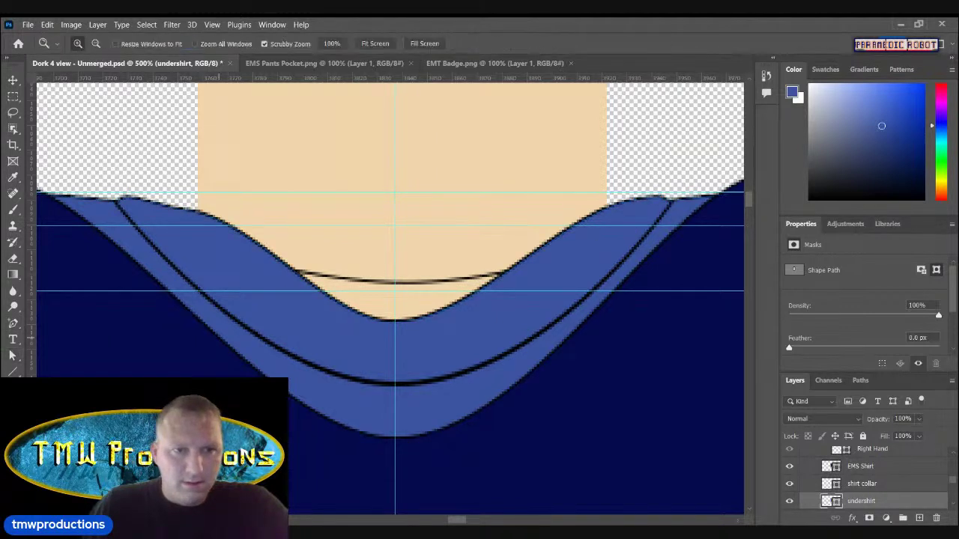
{"action": "left_click", "coordinate": [538, 325], "text": "alt"}
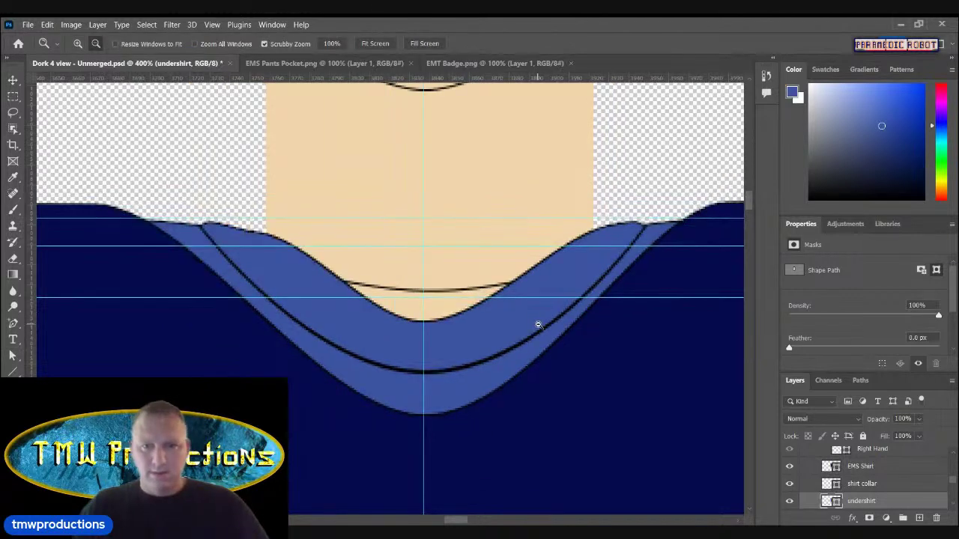
{"action": "left_click", "coordinate": [538, 325], "text": "alt"}
{"action": "left_click", "coordinate": [538, 324], "text": "alt"}
{"action": "left_click", "coordinate": [535, 332], "text": "alt"}
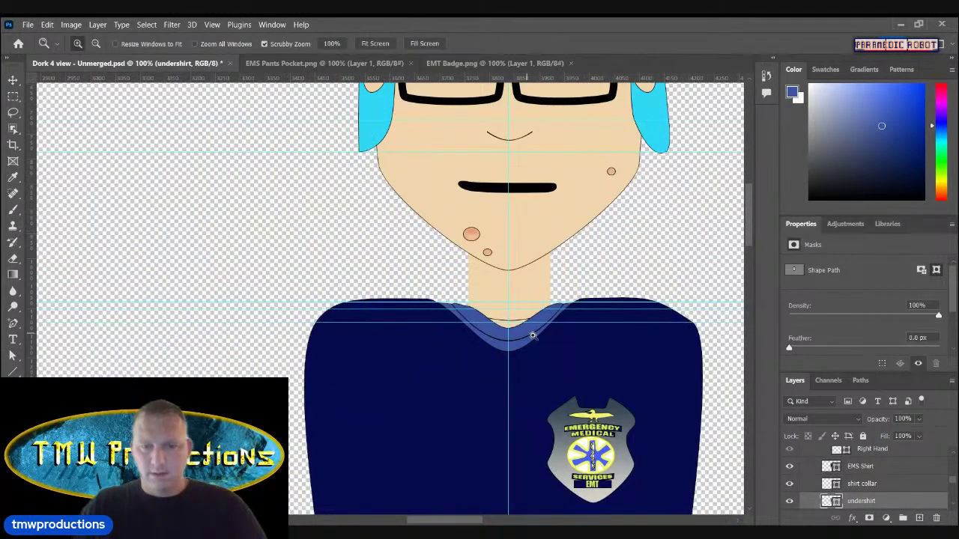
{"action": "left_click", "coordinate": [522, 337]}
{"action": "left_click", "coordinate": [522, 338]}
{"action": "left_click", "coordinate": [13, 358]}
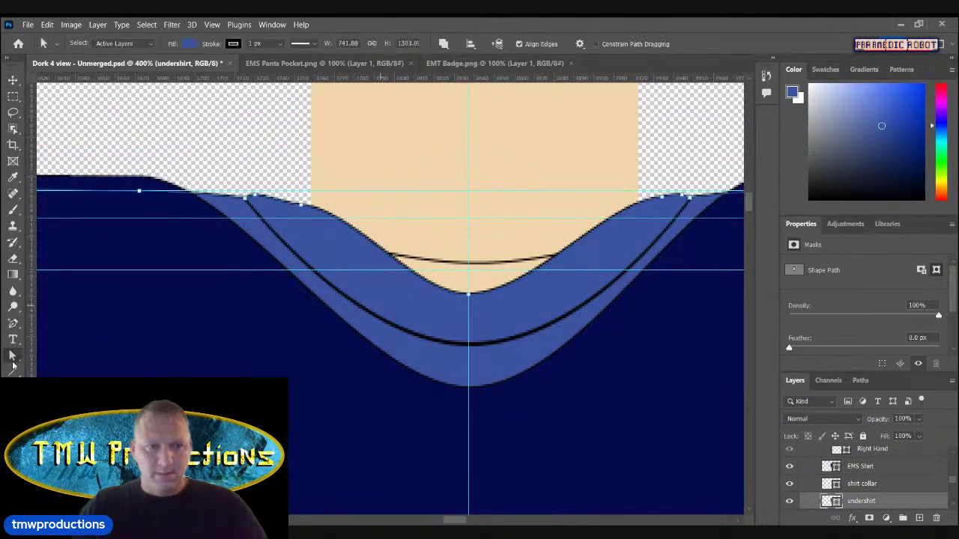
{"action": "left_click", "coordinate": [471, 299]}
{"action": "left_click_drag", "start_coordinate": [470, 299], "coordinate": [470, 317]}
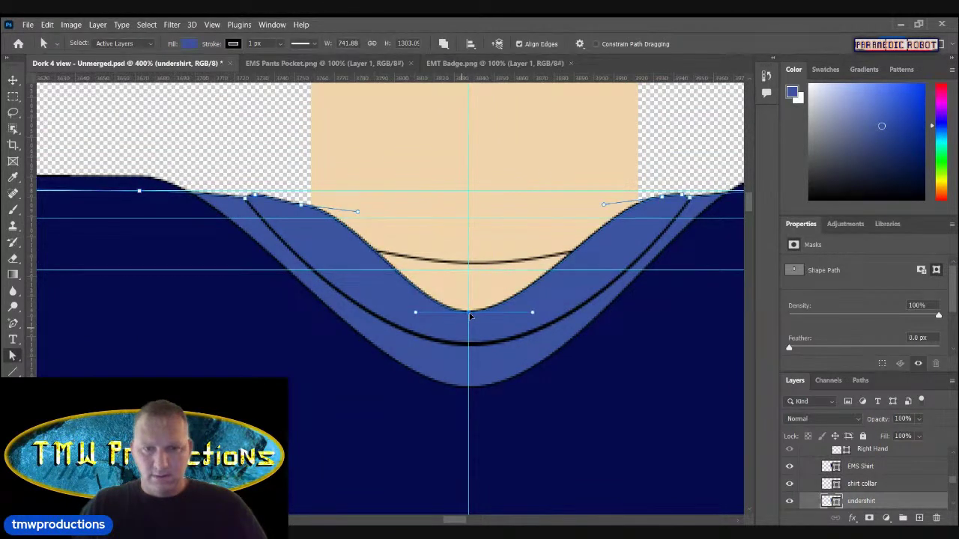
{"action": "left_click", "coordinate": [447, 368]}
{"action": "left_click", "coordinate": [405, 365]}
Step: Move the undershirt's neckline anchor beside the neck, opposite the badge, slightly up and outward toward the collar line's end
{"action": "key", "text": "z"}
{"action": "left_click", "coordinate": [467, 354], "text": "alt"}
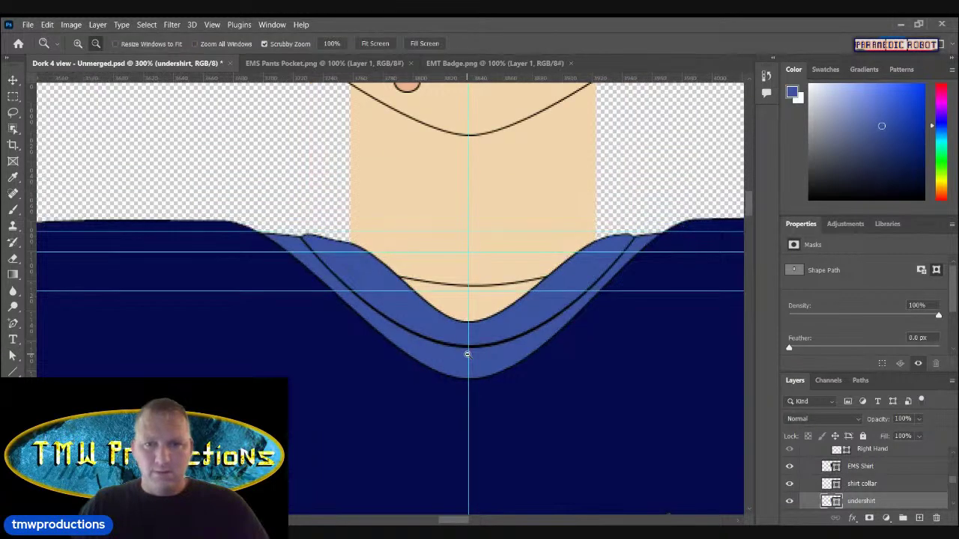
{"action": "left_click", "coordinate": [467, 355], "text": "alt"}
{"action": "left_click", "coordinate": [467, 354], "text": "alt"}
{"action": "left_click", "coordinate": [468, 355], "text": "alt"}
{"action": "left_click", "coordinate": [474, 347]}
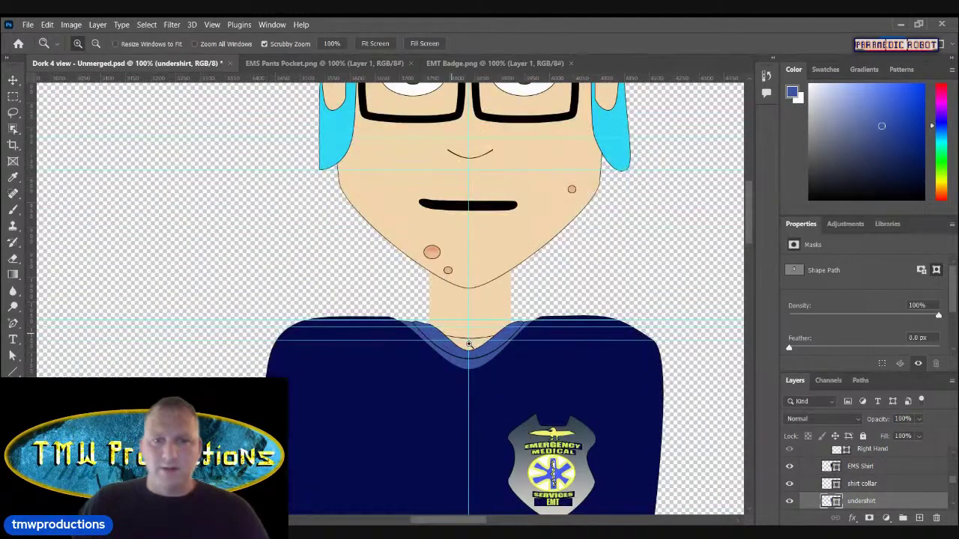
{"action": "left_click", "coordinate": [449, 331]}
{"action": "left_click", "coordinate": [448, 331]}
{"action": "left_click", "coordinate": [12, 356]}
{"action": "left_click", "coordinate": [87, 337]}
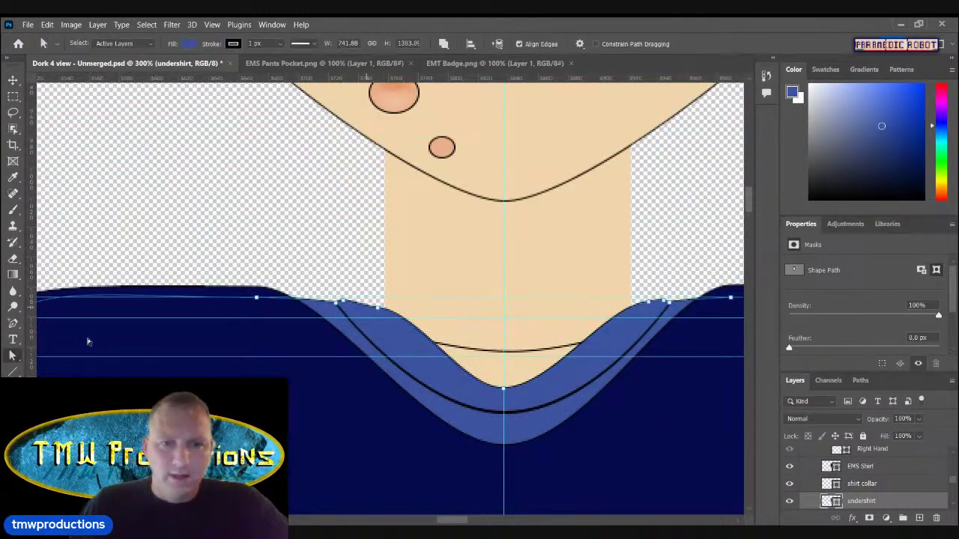
{"action": "left_click", "coordinate": [371, 310]}
{"action": "left_click", "coordinate": [367, 300]}
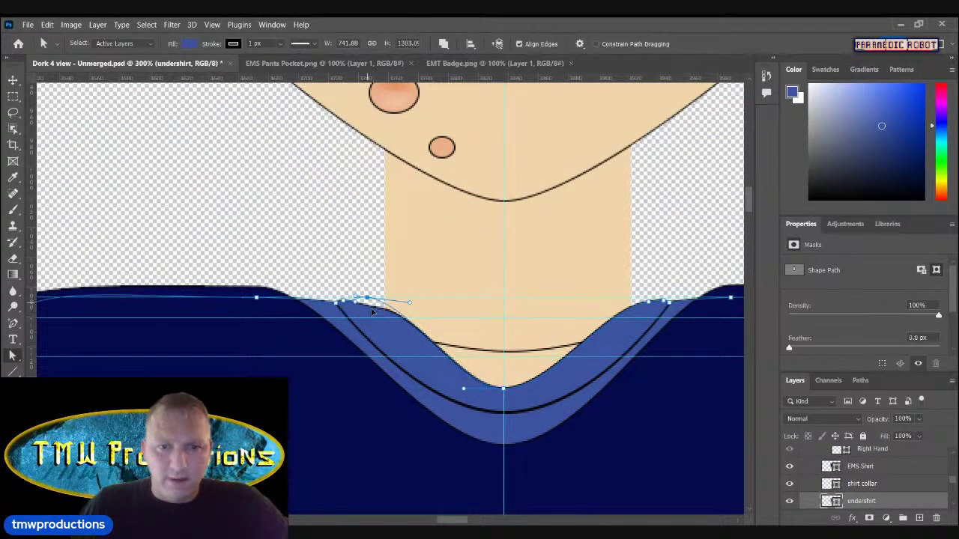
Step: Reposition the anchor points at both upper ends of the undershirt's inner neckline to even out the curve
{"action": "left_click_drag", "start_coordinate": [370, 306], "coordinate": [366, 307]}
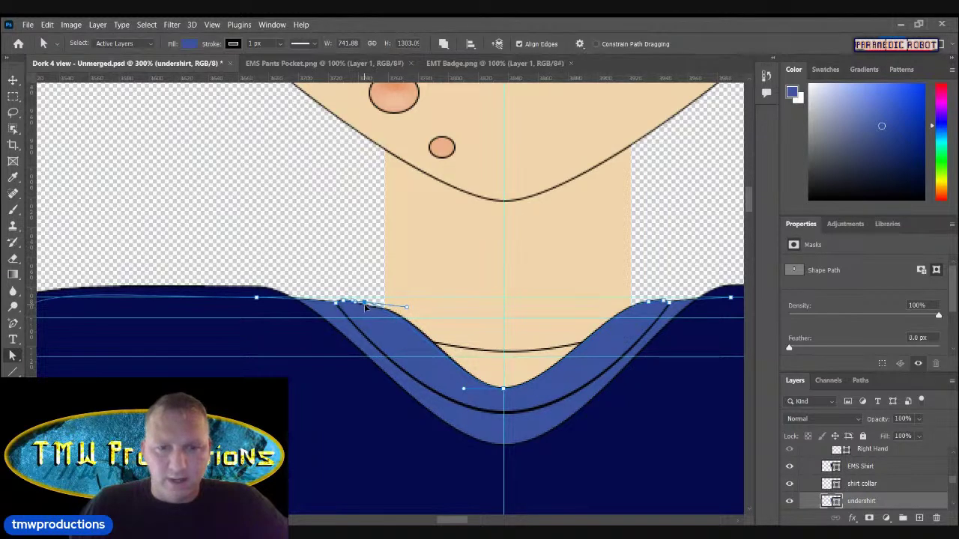
{"action": "left_click", "coordinate": [656, 303]}
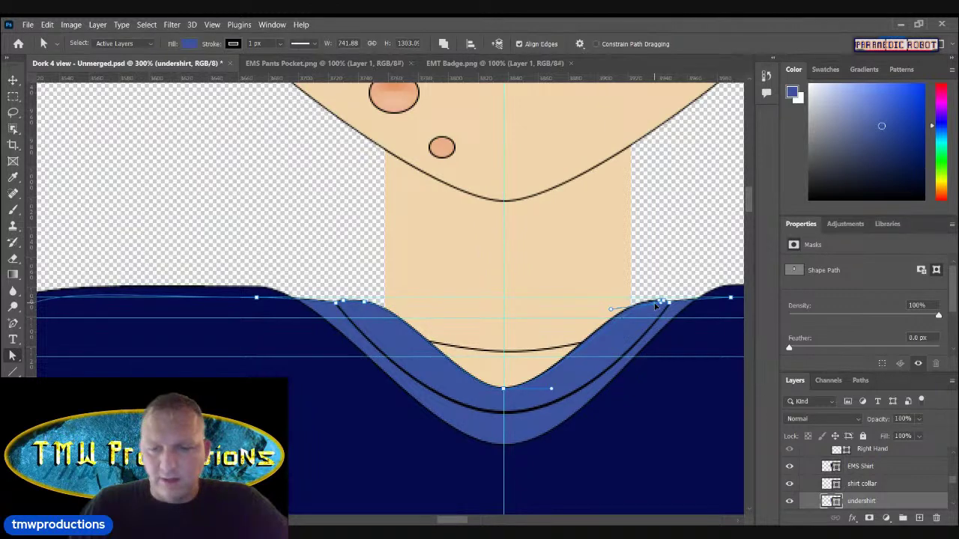
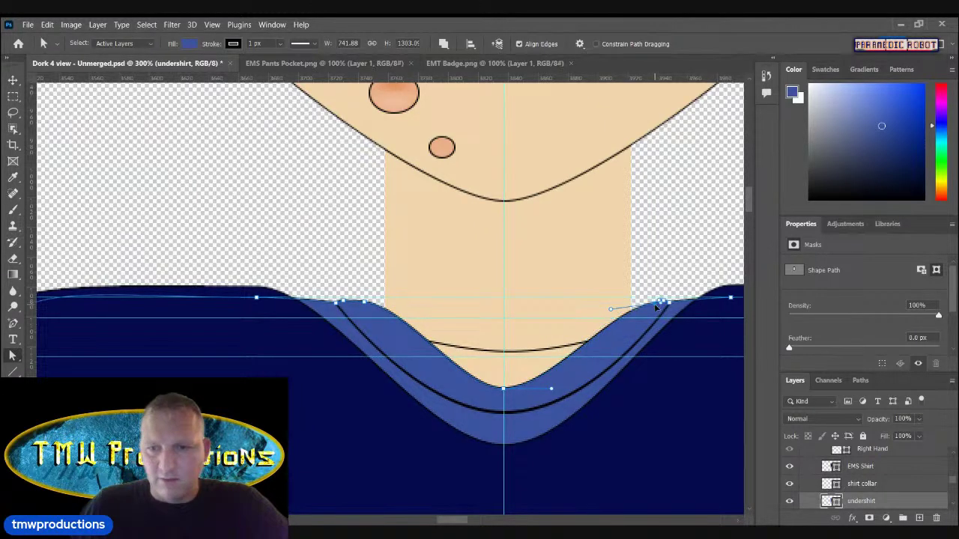
{"action": "left_click_drag", "start_coordinate": [611, 309], "coordinate": [660, 310]}
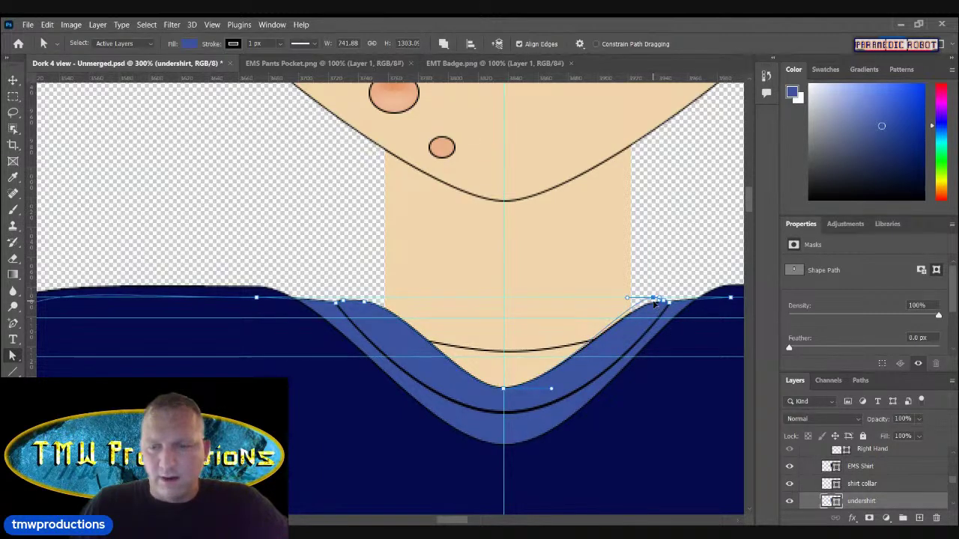
Step: Delete a surplus anchor point at the right end of the undershirt's neckline and adjust the remaining neckline point
{"action": "left_click_drag", "start_coordinate": [12, 322], "coordinate": [51, 372]}
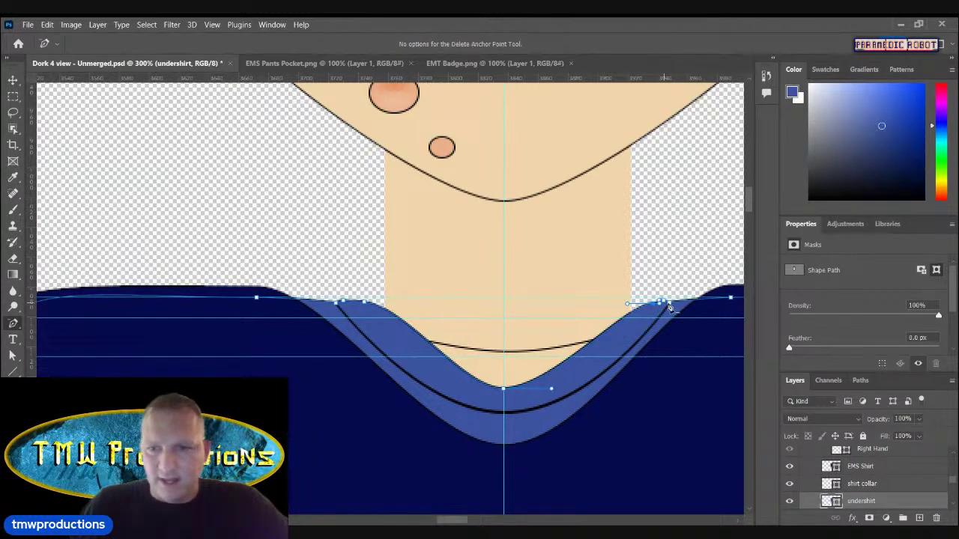
{"action": "key", "text": "a"}
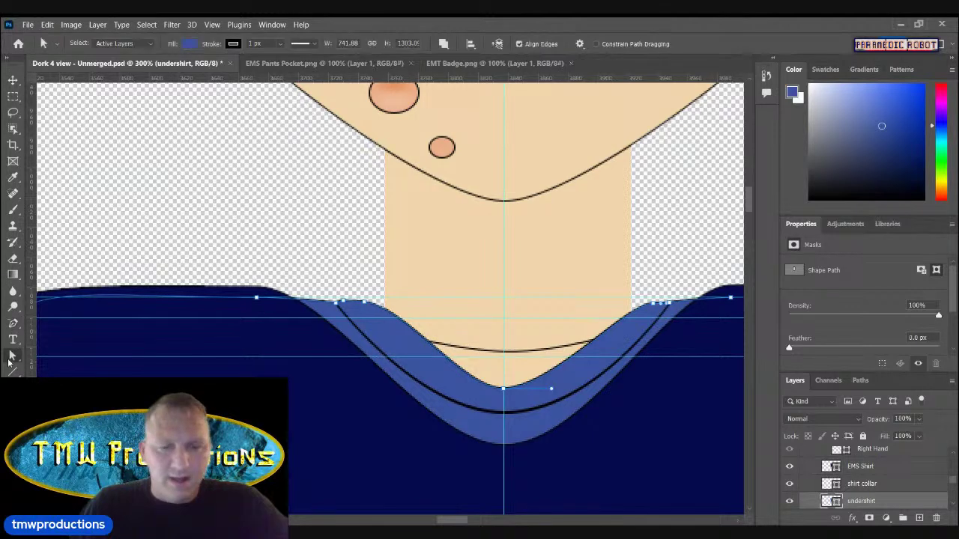
{"action": "left_click", "coordinate": [655, 311]}
{"action": "left_click", "coordinate": [652, 313]}
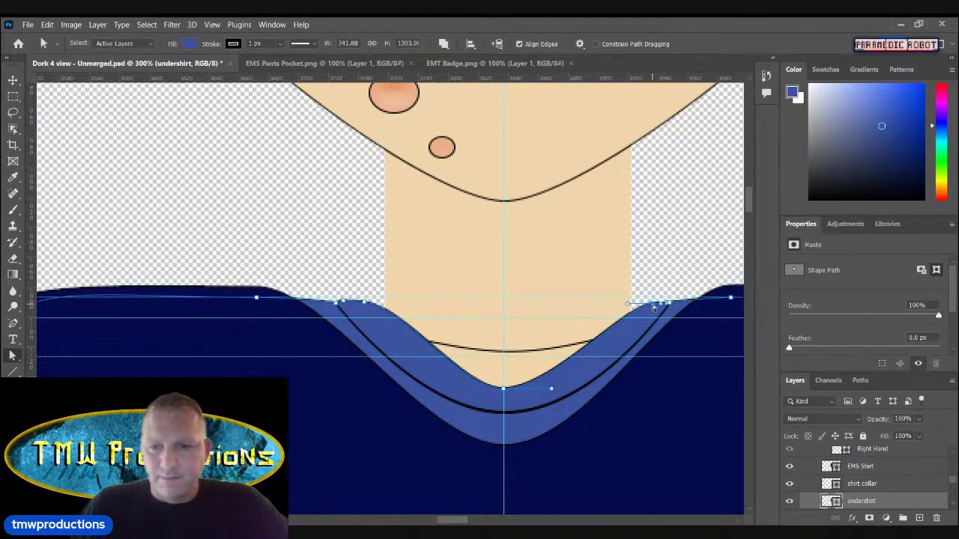
{"action": "left_click", "coordinate": [661, 306]}
{"action": "left_click", "coordinate": [642, 296]}
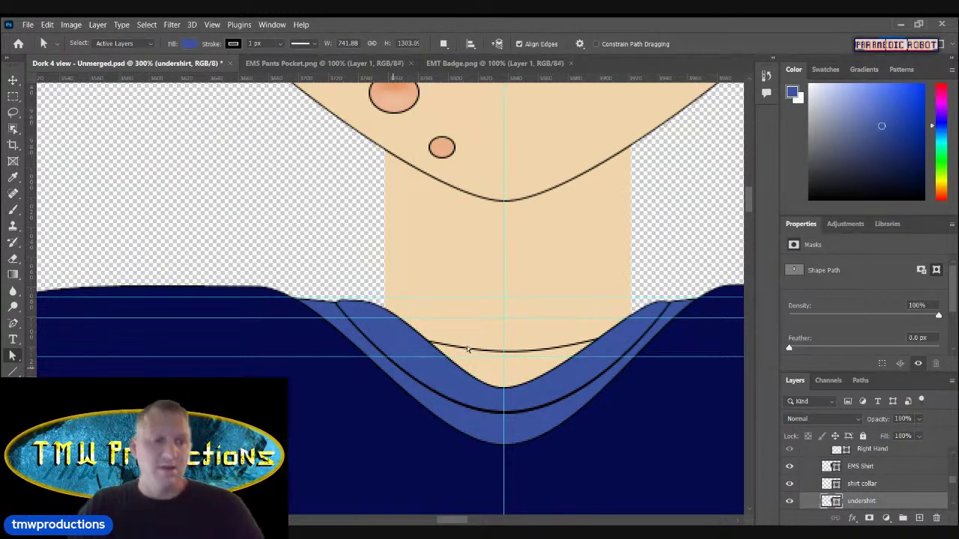
Step: Fine-tune the undershirt's right neckline anchor so the curve better matches the left side
{"action": "key", "text": "z"}
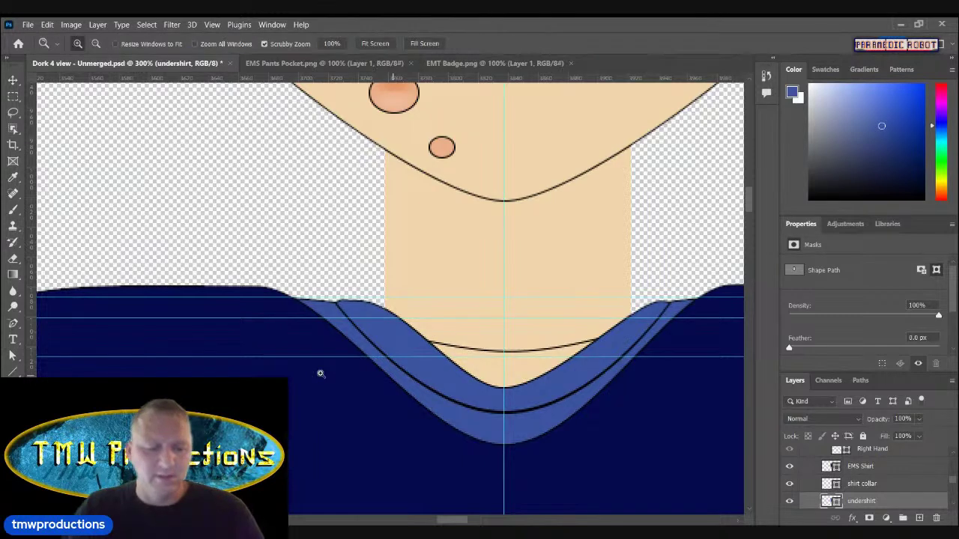
{"action": "left_click", "coordinate": [392, 376], "text": "alt"}
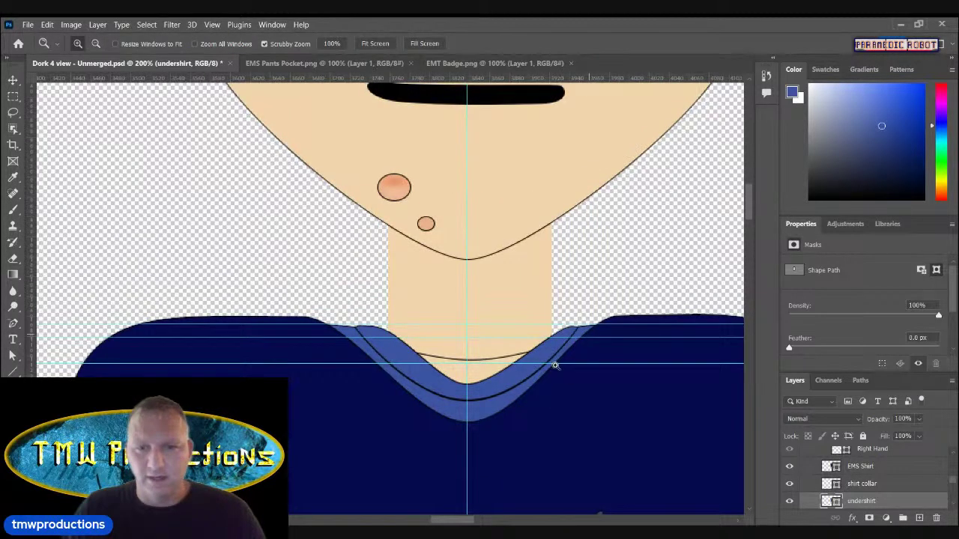
{"action": "left_click", "coordinate": [589, 332]}
{"action": "left_click", "coordinate": [563, 325]}
{"action": "left_click", "coordinate": [13, 356]}
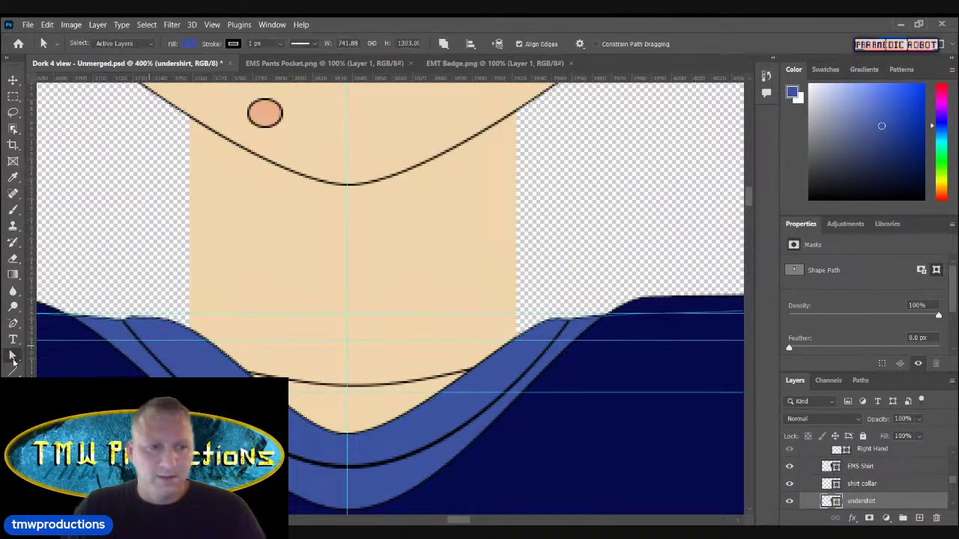
{"action": "left_click", "coordinate": [554, 324]}
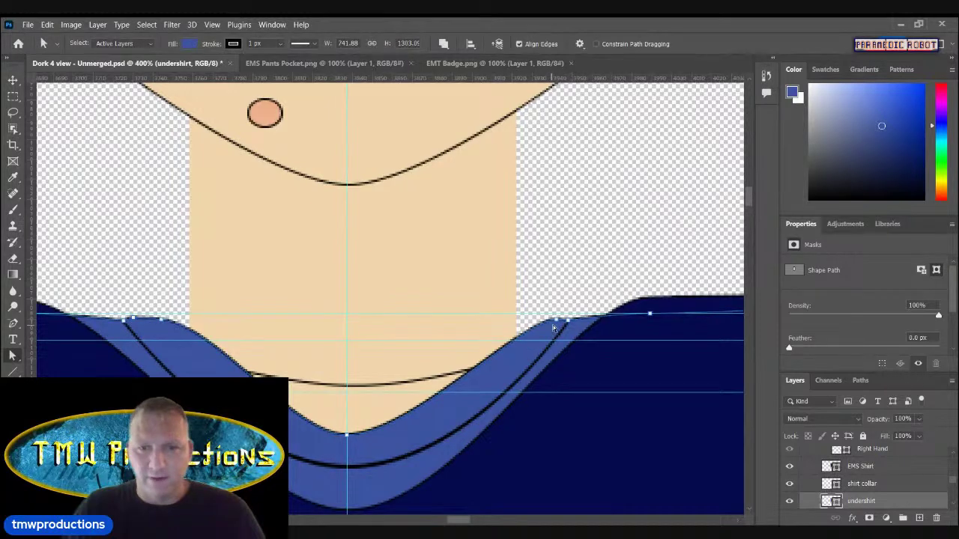
{"action": "left_click", "coordinate": [241, 321]}
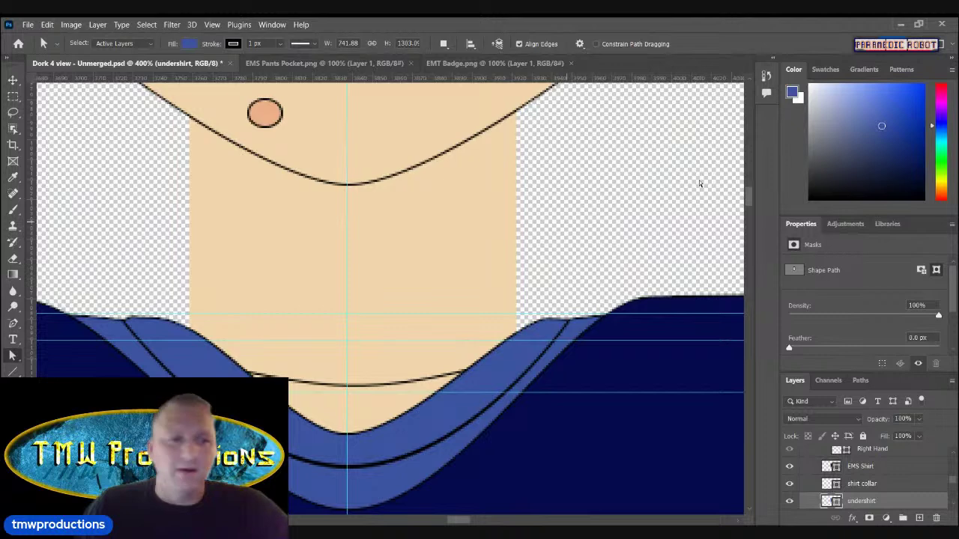
Step: Examine the finished collar and undershirt against the character's head and whole torso
{"action": "key", "text": "z"}
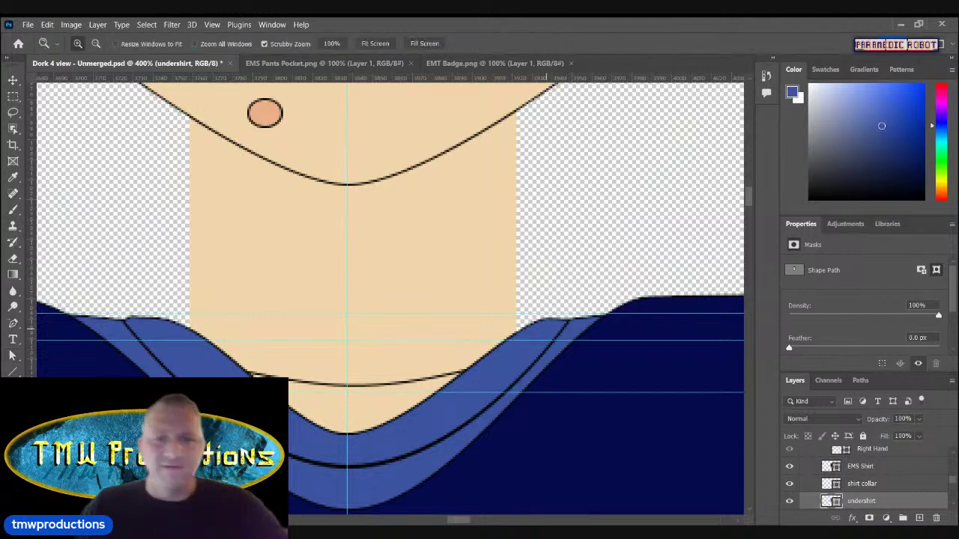
{"action": "left_click", "coordinate": [535, 352], "text": "alt"}
{"action": "left_click", "coordinate": [535, 362], "text": "alt"}
{"action": "left_click", "coordinate": [535, 362], "text": "alt"}
{"action": "left_click", "coordinate": [535, 361], "text": "alt"}
{"action": "left_click", "coordinate": [535, 362], "text": "alt"}
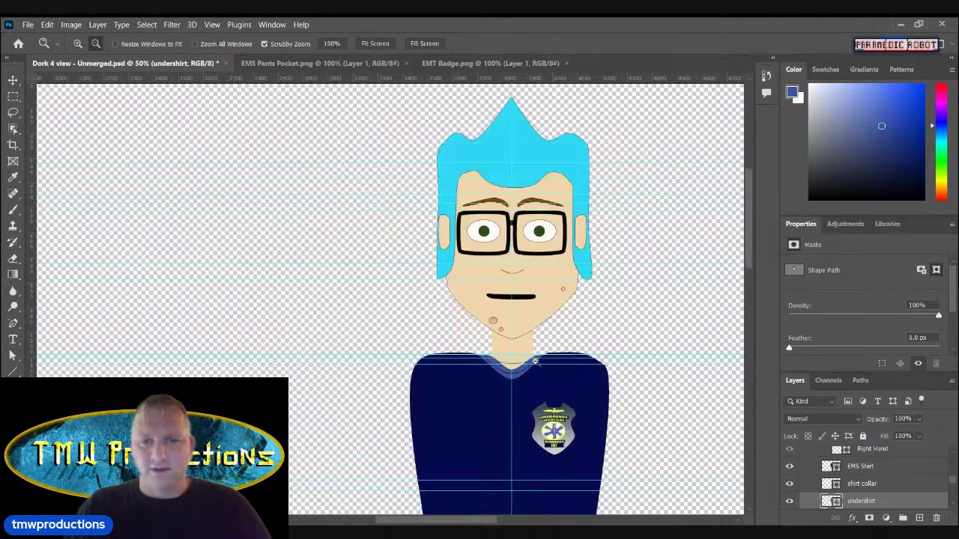
{"action": "left_click_drag", "start_coordinate": [749, 216], "coordinate": [740, 247]}
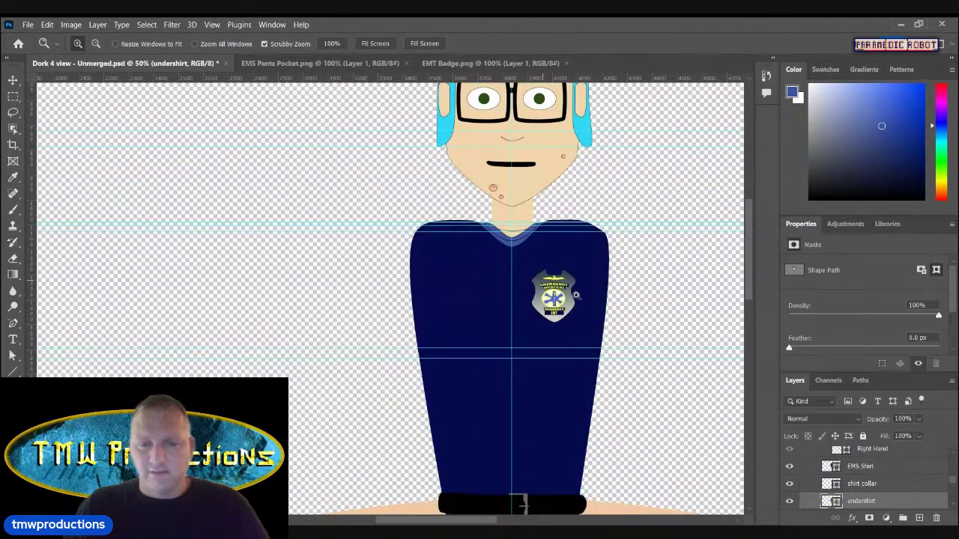
Step: Remove the stroke from the Torso shape beneath the undershirt
{"action": "left_click", "coordinate": [524, 250]}
{"action": "left_click", "coordinate": [525, 251]}
{"action": "left_click", "coordinate": [12, 80]}
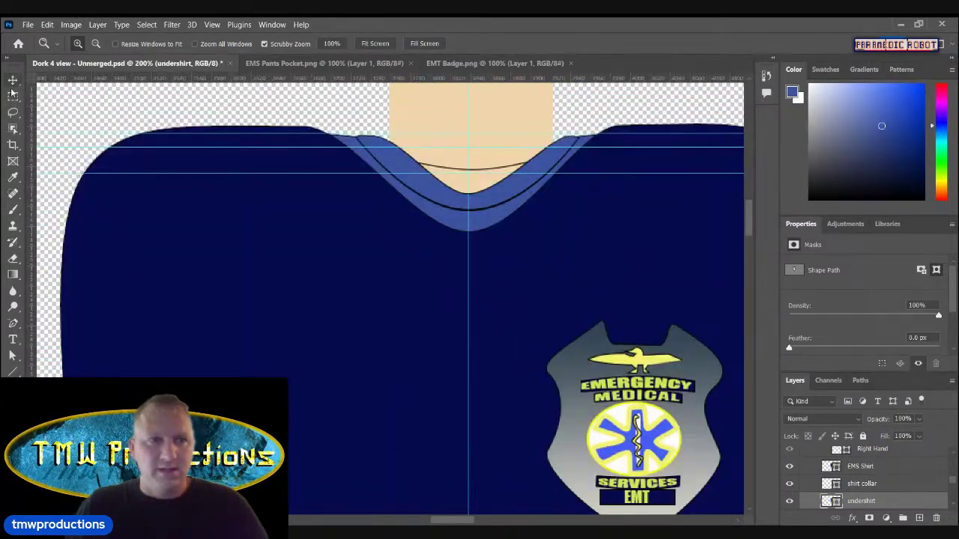
{"action": "key", "text": "alt+["}
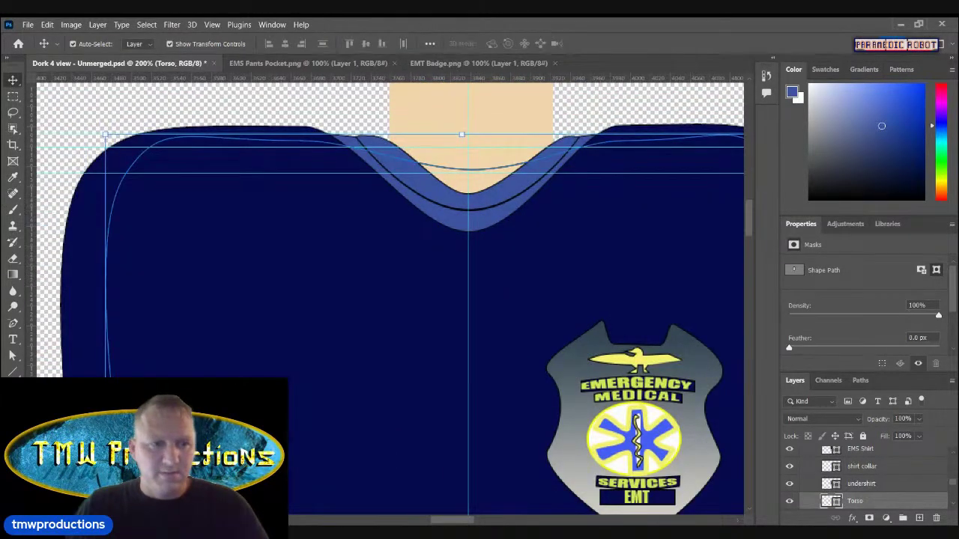
{"action": "left_click", "coordinate": [13, 356]}
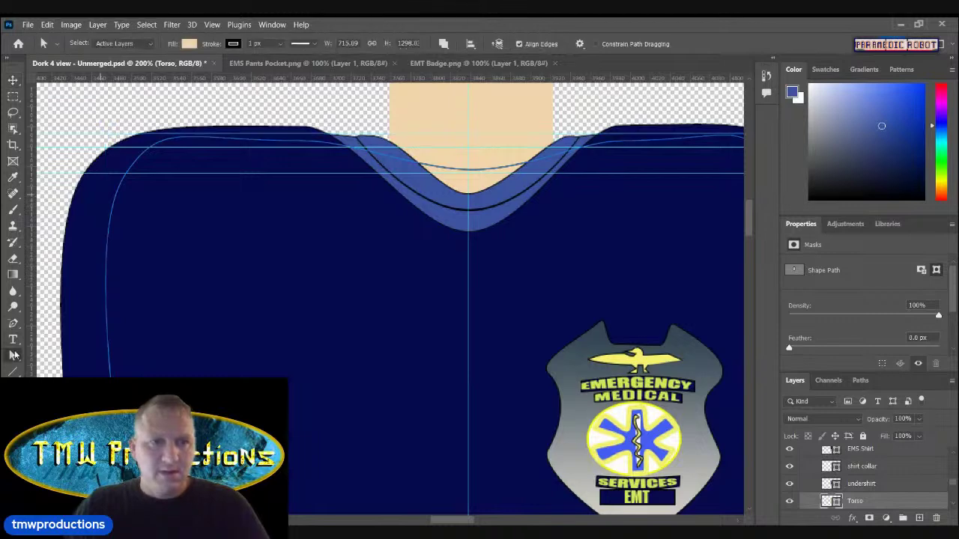
{"action": "left_click", "coordinate": [233, 43]}
{"action": "left_click", "coordinate": [160, 68]}
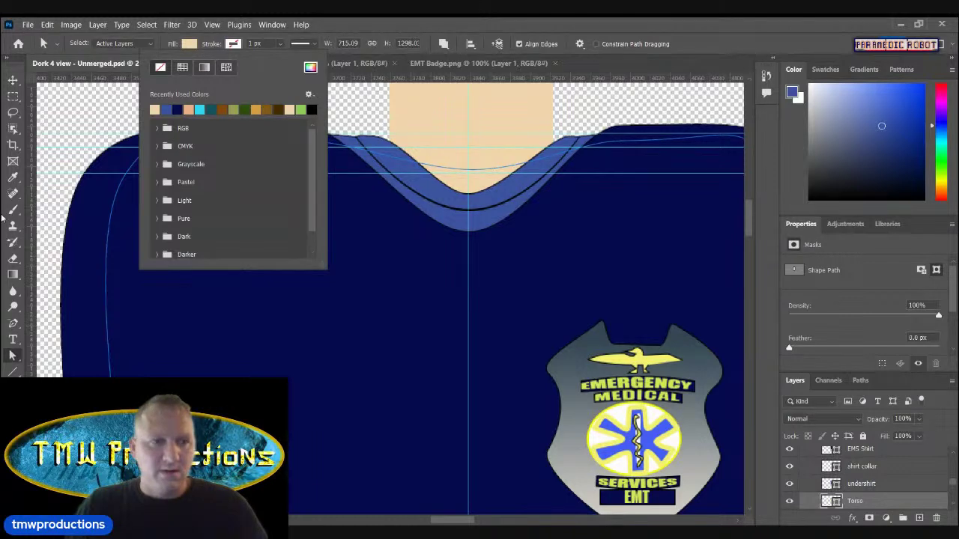
{"action": "key", "text": "Return"}
{"action": "left_click", "coordinate": [208, 341]}
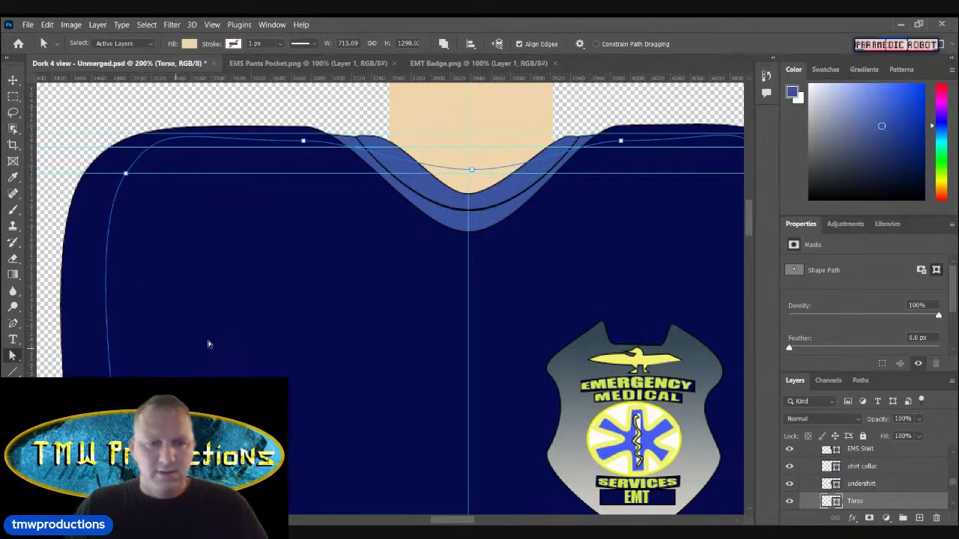
{"action": "key", "text": "Return"}
Step: Collapse the +Left Leg group and hide both the +Left Leg and +Right Leg groups
{"action": "key", "text": "z"}
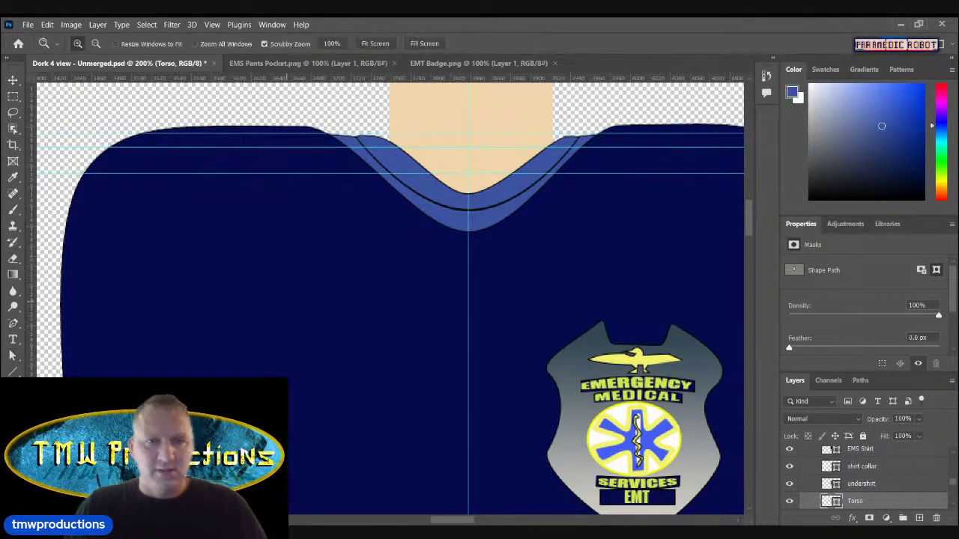
{"action": "left_click", "coordinate": [434, 259], "text": "alt"}
{"action": "left_click", "coordinate": [434, 259], "text": "alt"}
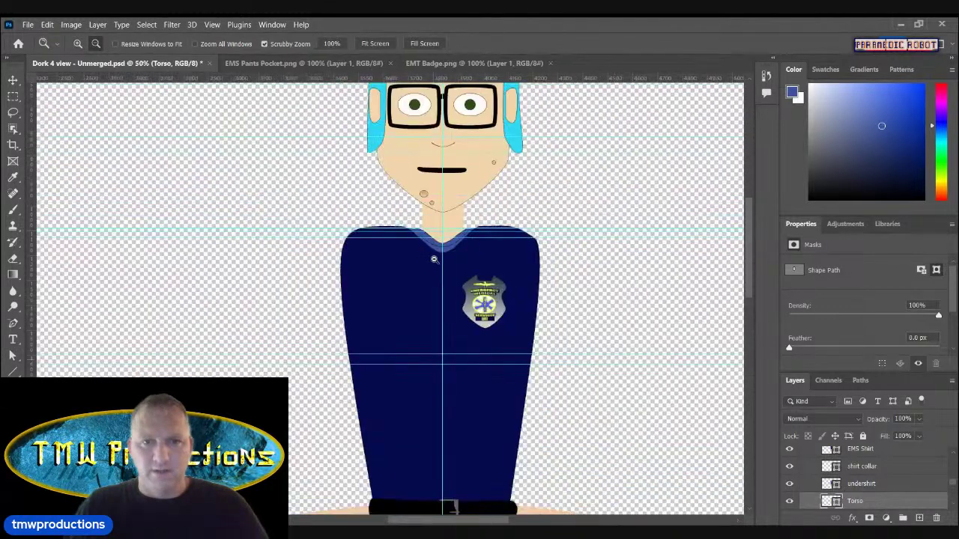
{"action": "left_click", "coordinate": [433, 259], "text": "alt"}
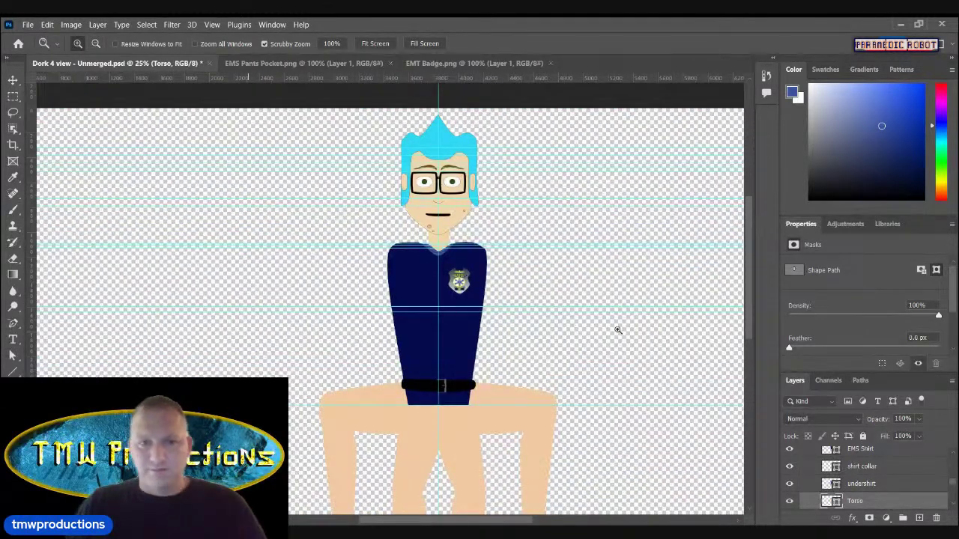
{"action": "key", "text": "v"}
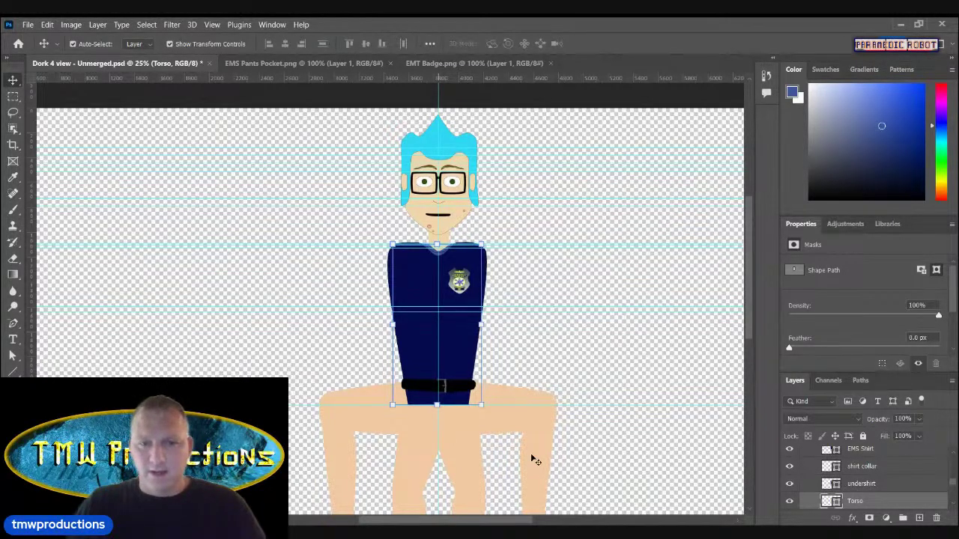
{"action": "left_click", "coordinate": [465, 433]}
{"action": "scroll", "coordinate": [854, 485], "scroll_direction": "up", "scroll_amount": 4}
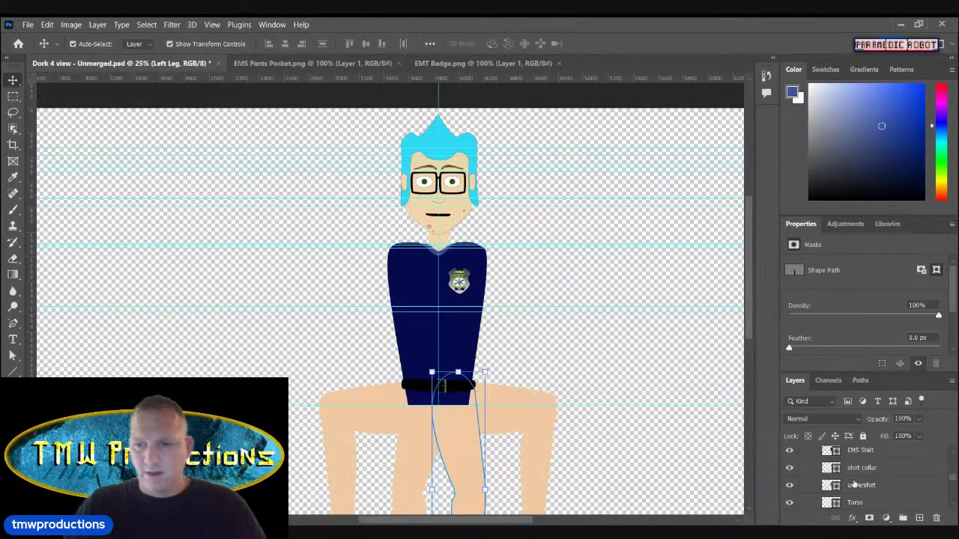
{"action": "scroll", "coordinate": [850, 486], "scroll_direction": "down", "scroll_amount": 3}
{"action": "scroll", "coordinate": [850, 486], "scroll_direction": "down", "scroll_amount": 2}
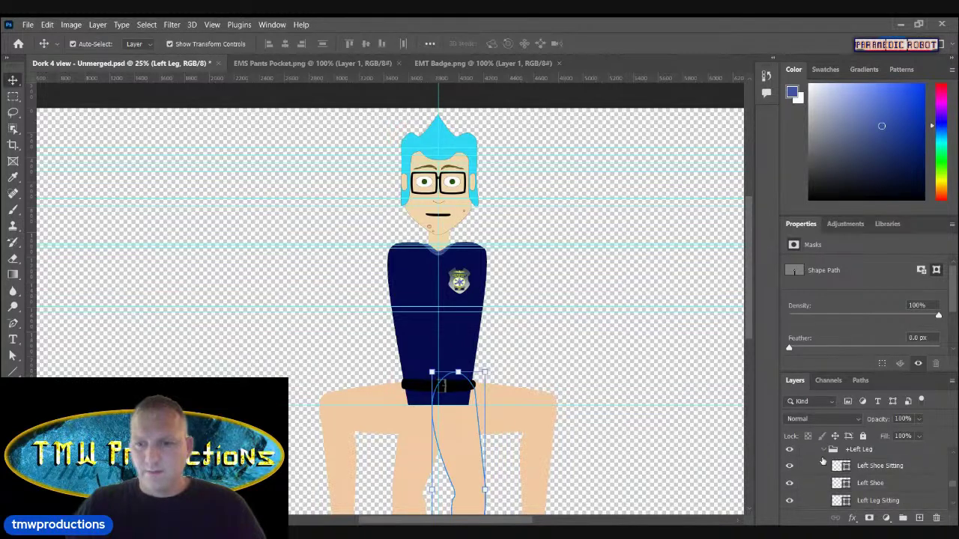
{"action": "left_click", "coordinate": [824, 454]}
{"action": "left_click", "coordinate": [791, 459]}
{"action": "left_click", "coordinate": [791, 468]}
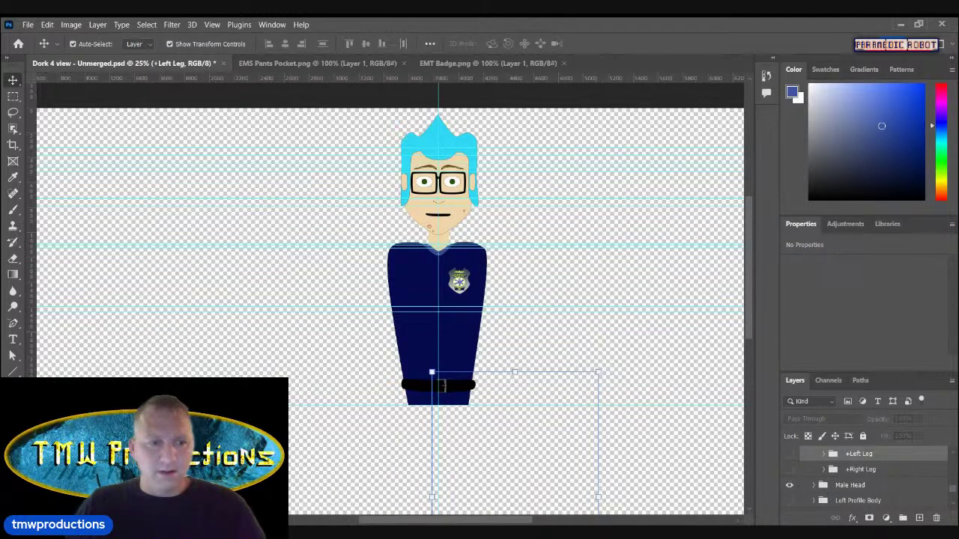
Step: Collapse the Front Body group and its parent +NPC Male (Template) group
{"action": "key", "text": "z"}
{"action": "left_click", "coordinate": [421, 290]}
{"action": "left_click", "coordinate": [424, 293]}
{"action": "left_click", "coordinate": [424, 293]}
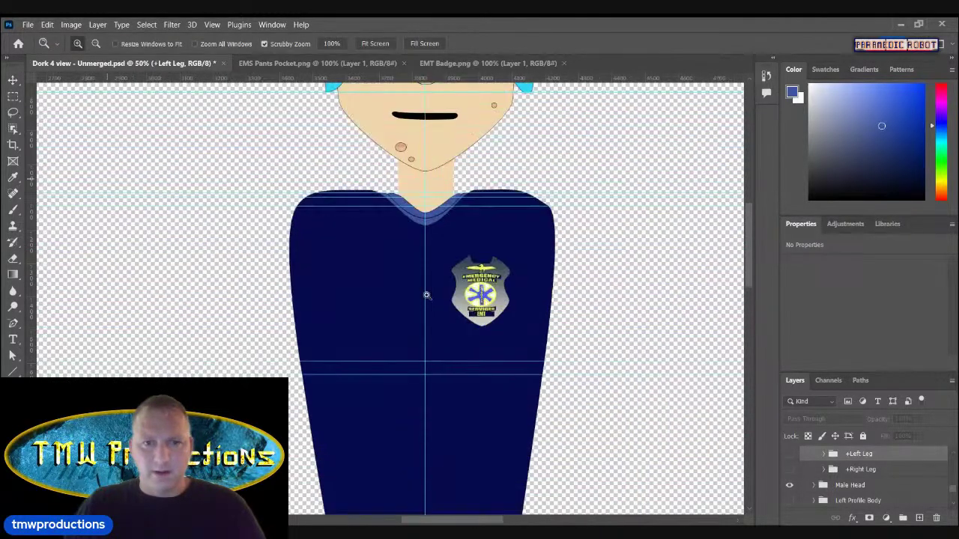
{"action": "left_click", "coordinate": [424, 293]}
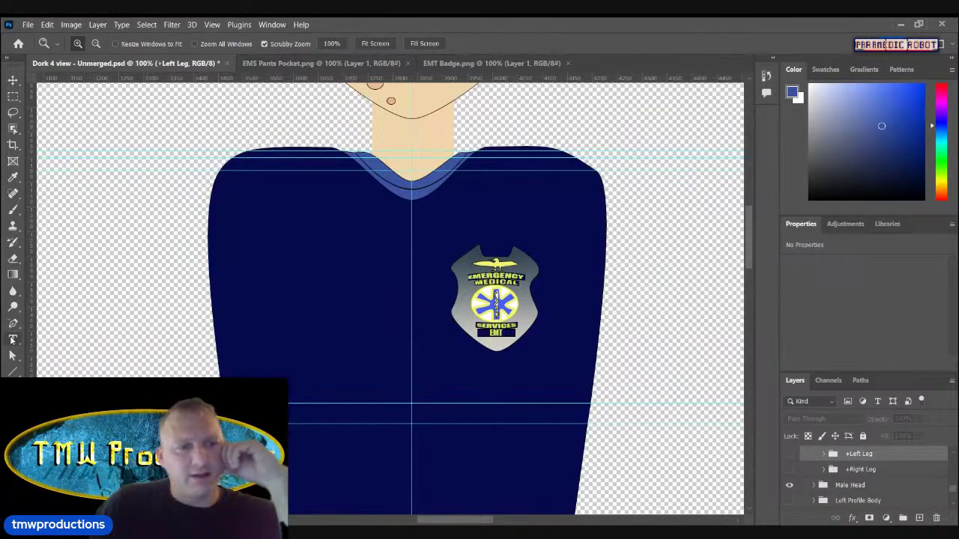
{"action": "left_click", "coordinate": [20, 373]}
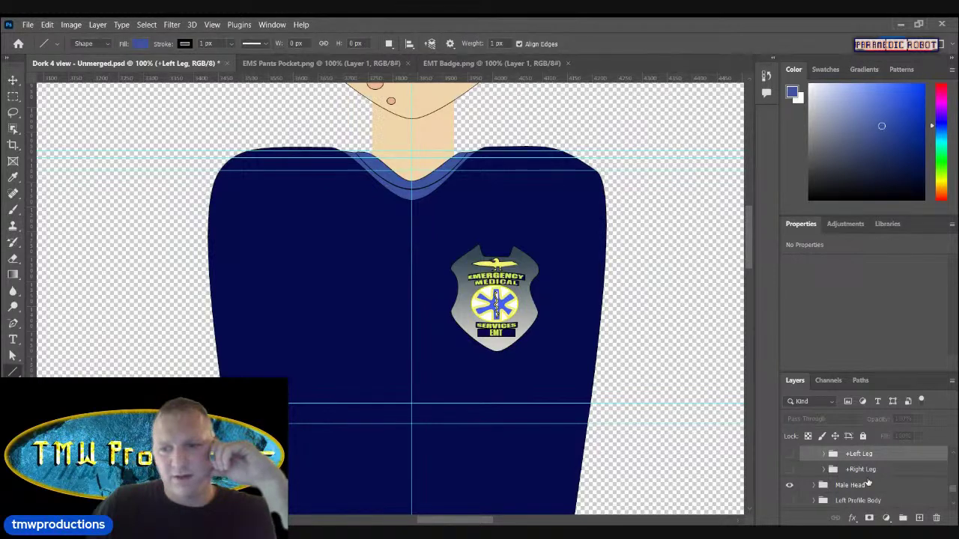
{"action": "scroll", "coordinate": [870, 487], "scroll_direction": "up", "scroll_amount": 5}
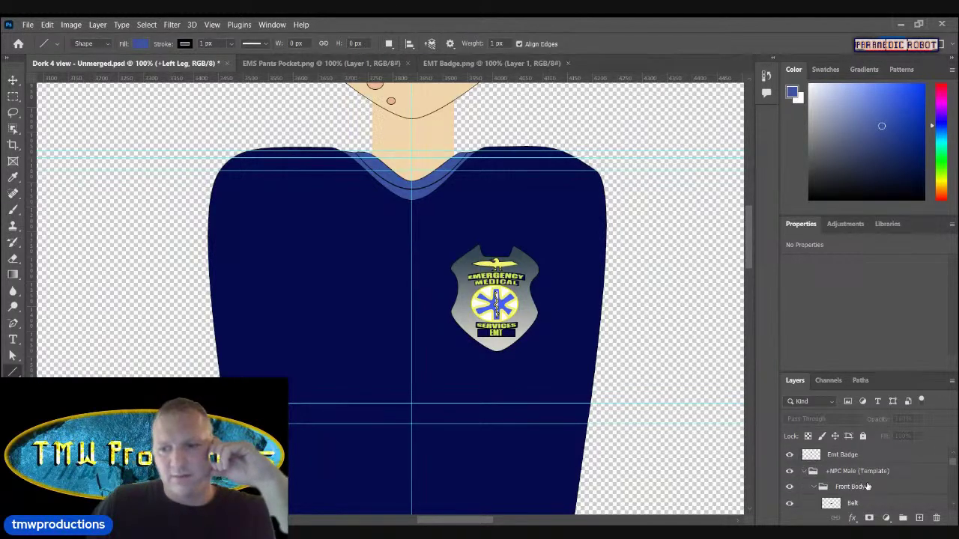
{"action": "scroll", "coordinate": [817, 493], "scroll_direction": "down", "scroll_amount": 2}
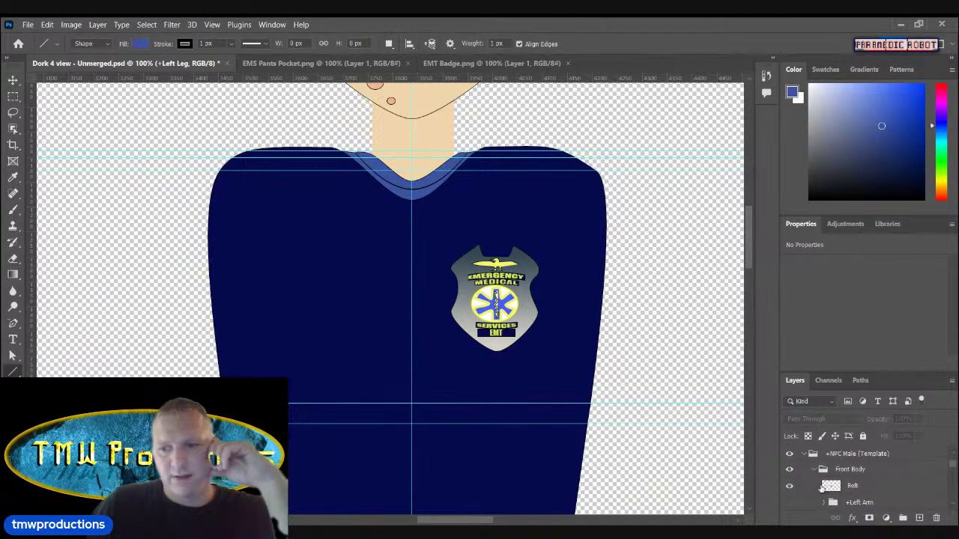
{"action": "scroll", "coordinate": [823, 479], "scroll_direction": "down", "scroll_amount": 1}
{"action": "scroll", "coordinate": [825, 477], "scroll_direction": "up", "scroll_amount": 3}
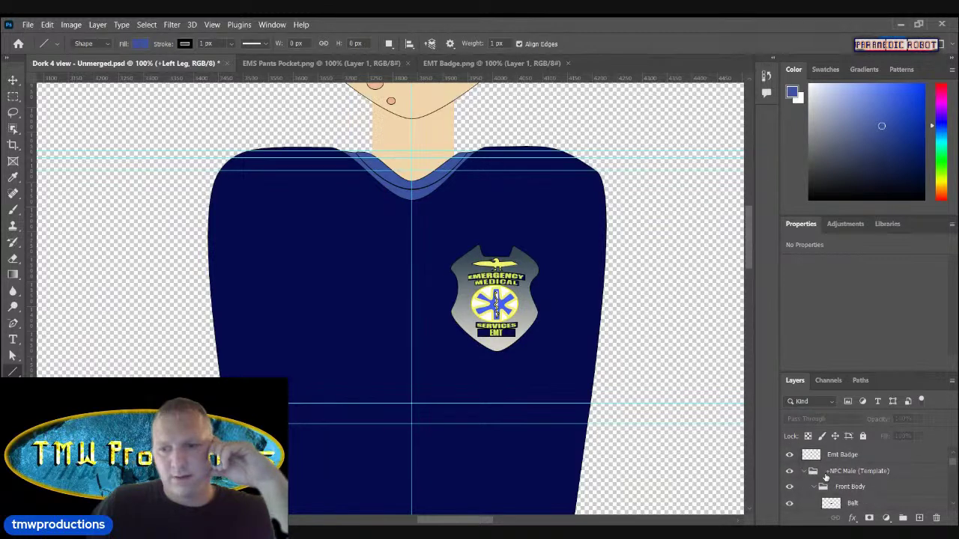
{"action": "left_click", "coordinate": [817, 487]}
{"action": "scroll", "coordinate": [824, 488], "scroll_direction": "up", "scroll_amount": 1}
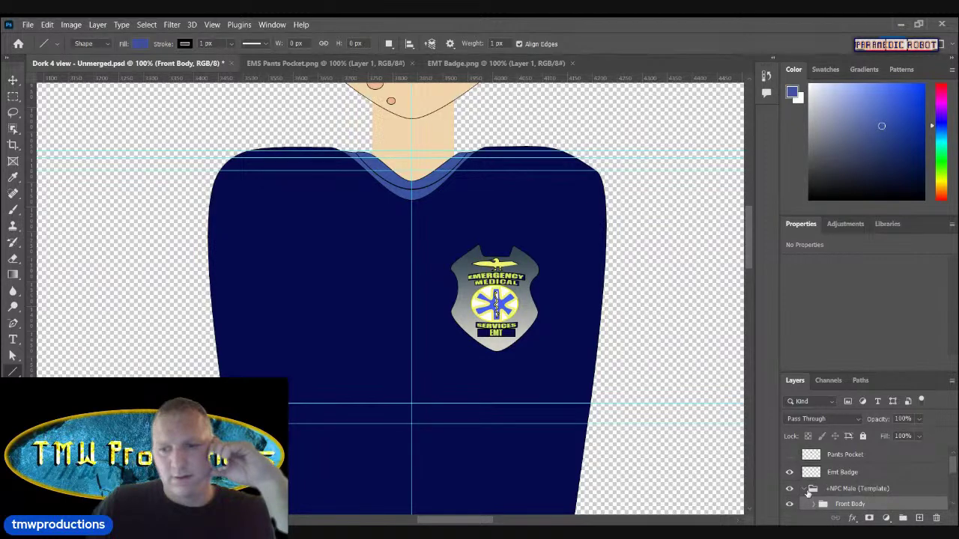
{"action": "left_click", "coordinate": [805, 489]}
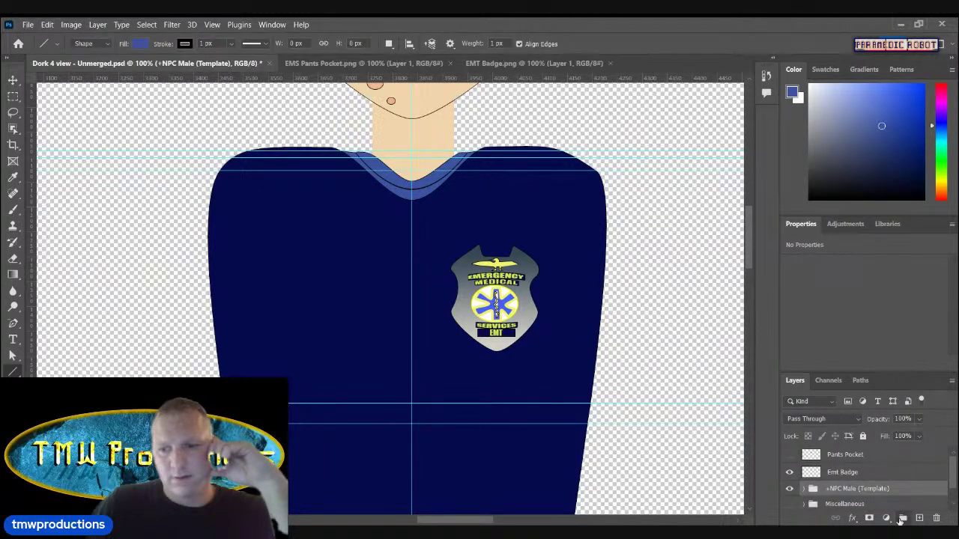
Step: Create a layer group named Buttons directly above the +NPC Male (Template) group
{"action": "left_click", "coordinate": [899, 520]}
{"action": "double_click", "coordinate": [843, 489]}
{"action": "type", "text": "Buttons"}
{"action": "key", "text": "Return"}
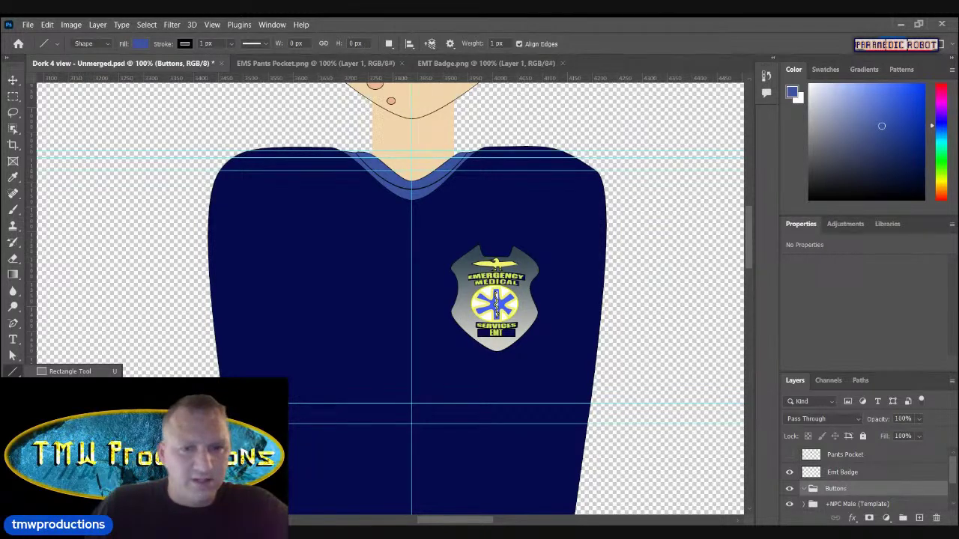
Step: Draw an ellipse button about 52 px in diameter on the upper chest, between the vertical centre guide and the EMT badge
{"action": "left_click", "coordinate": [56, 391]}
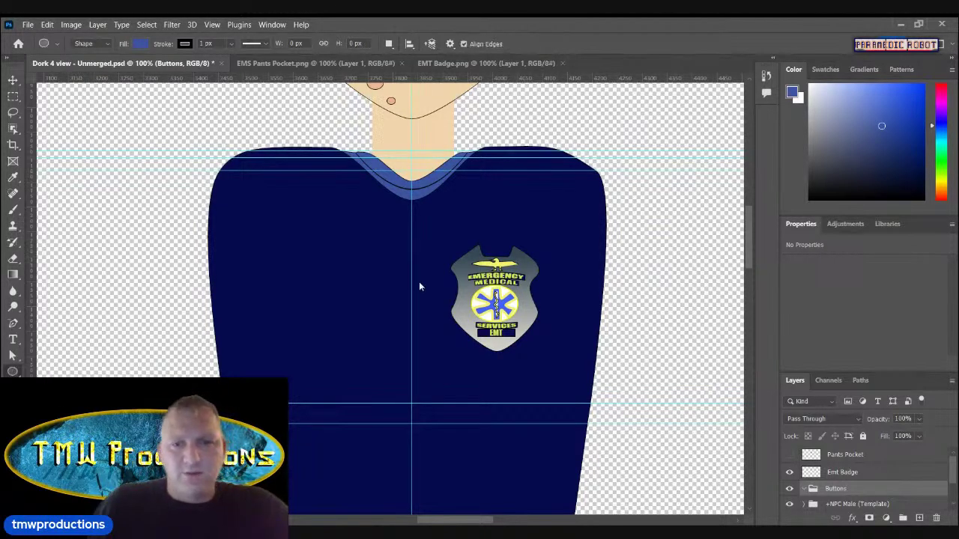
{"action": "left_click", "coordinate": [417, 227]}
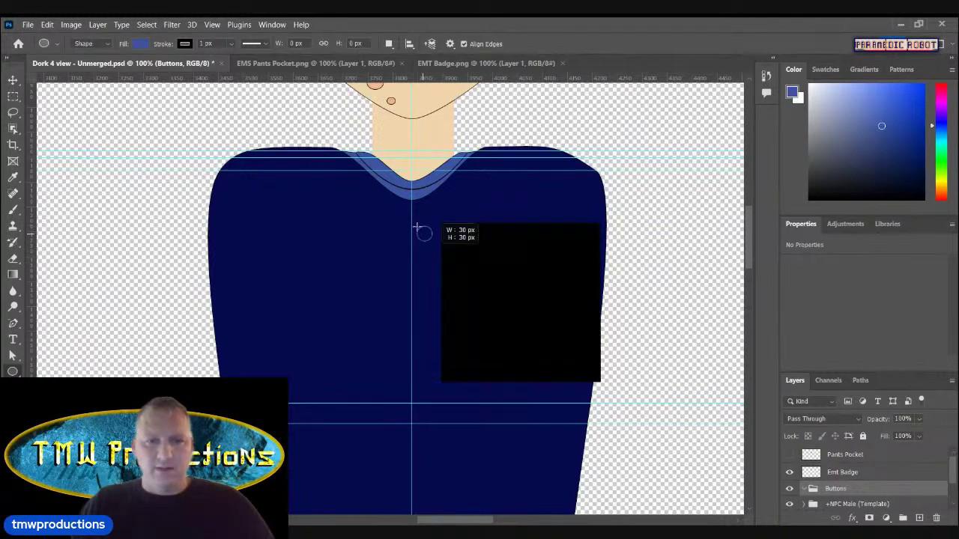
{"action": "left_click_drag", "start_coordinate": [418, 227], "coordinate": [443, 269]}
Step: Set the button circle's fill to black
{"action": "key", "text": "a"}
{"action": "left_click", "coordinate": [191, 44]}
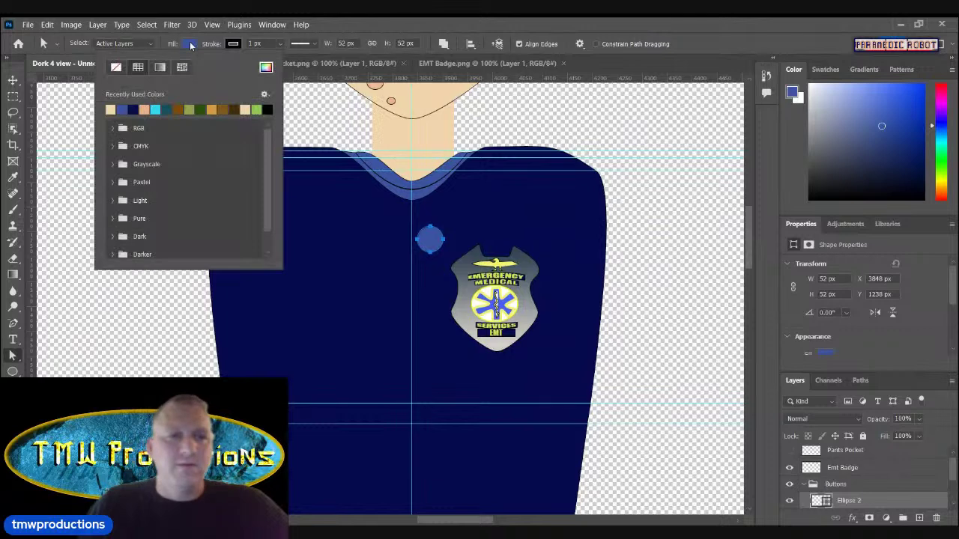
{"action": "left_click", "coordinate": [265, 67]}
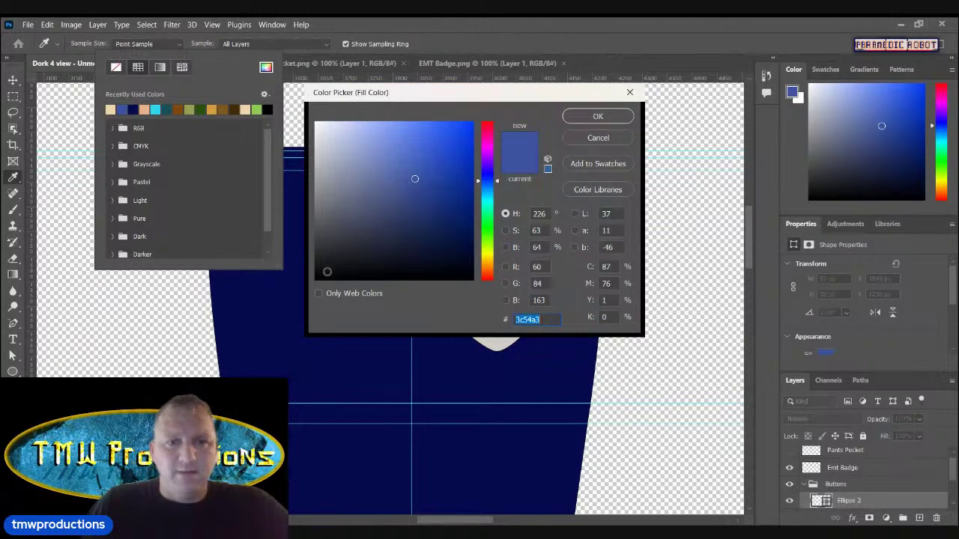
{"action": "left_click", "coordinate": [316, 279]}
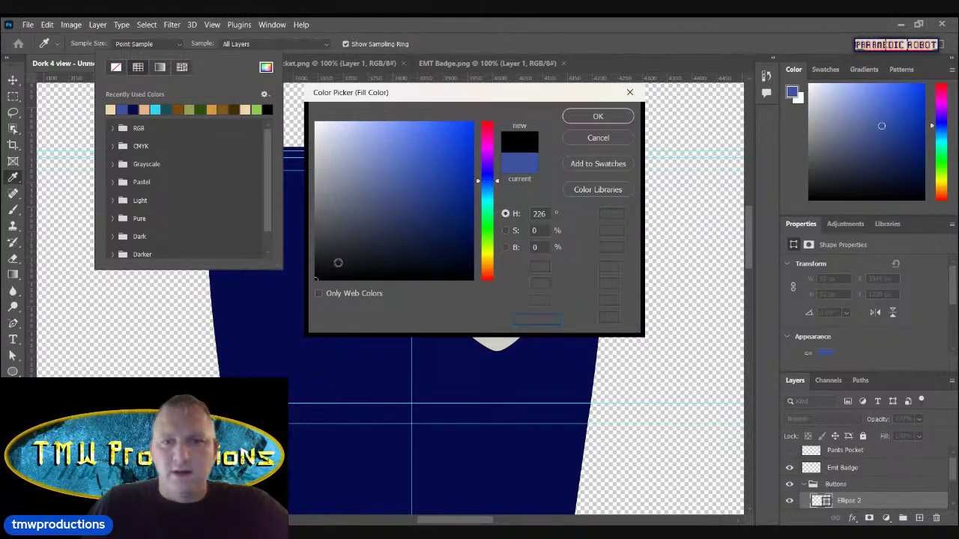
{"action": "key", "text": "Return"}
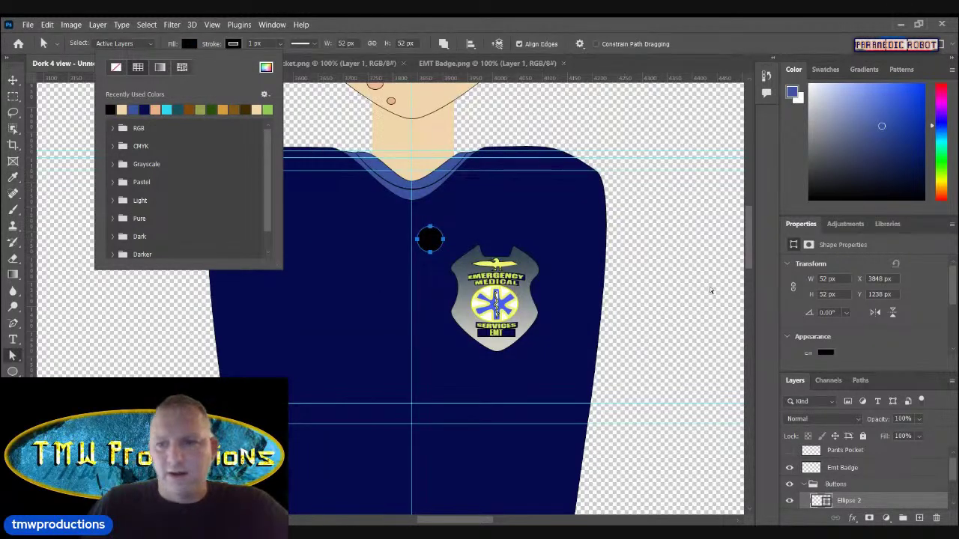
Step: Duplicate the first button and move the copy straight down to about Y 1353 px
{"action": "scroll", "coordinate": [860, 500], "scroll_direction": "down", "scroll_amount": 1}
{"action": "left_click", "coordinate": [852, 487]}
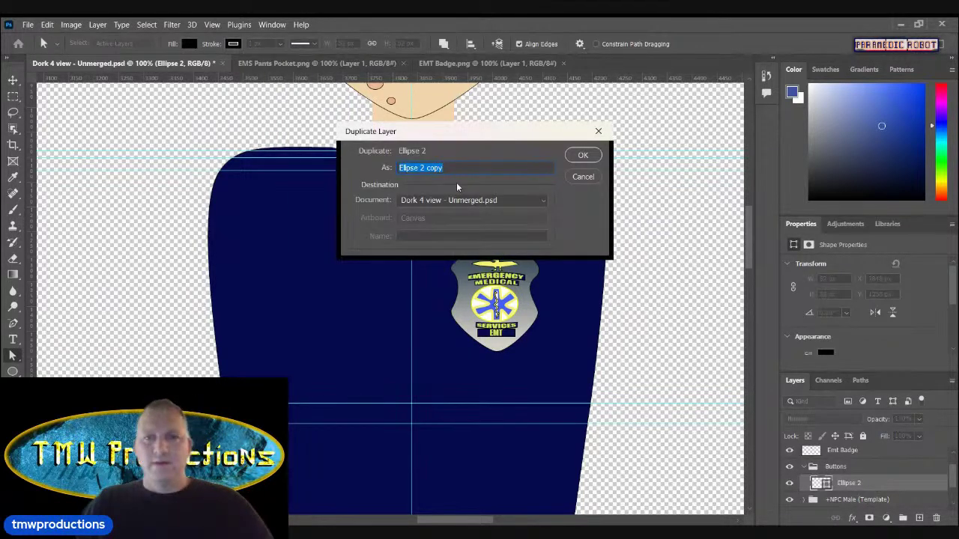
{"action": "left_click", "coordinate": [572, 158]}
{"action": "key", "text": "v"}
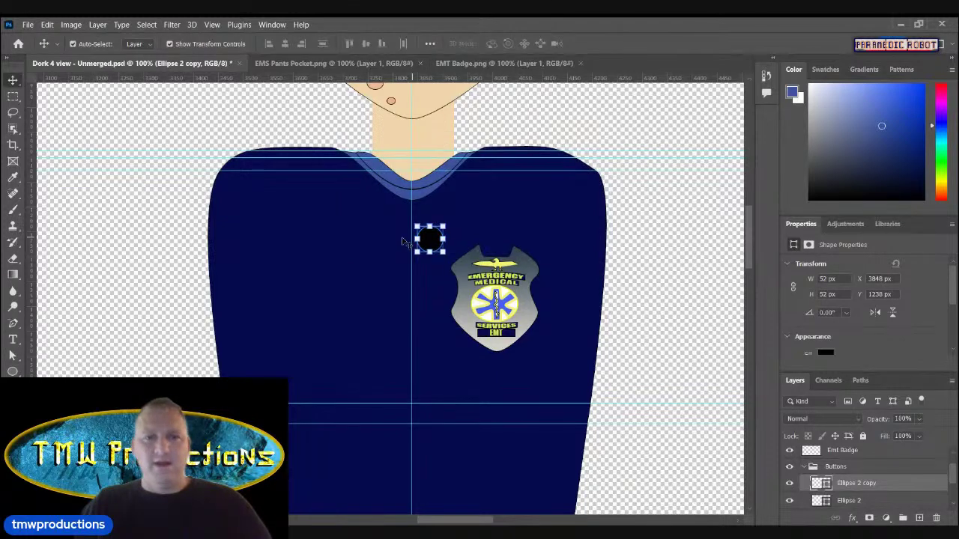
{"action": "left_click_drag", "start_coordinate": [434, 240], "coordinate": [428, 310]}
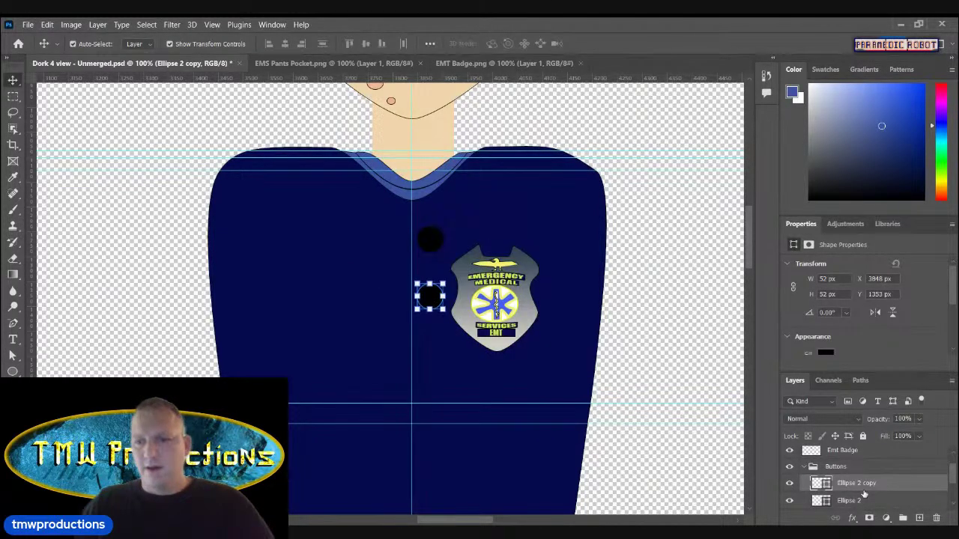
Step: Duplicate the second button and place the copy directly below it at about Y 1464 px
{"action": "left_click", "coordinate": [816, 98]}
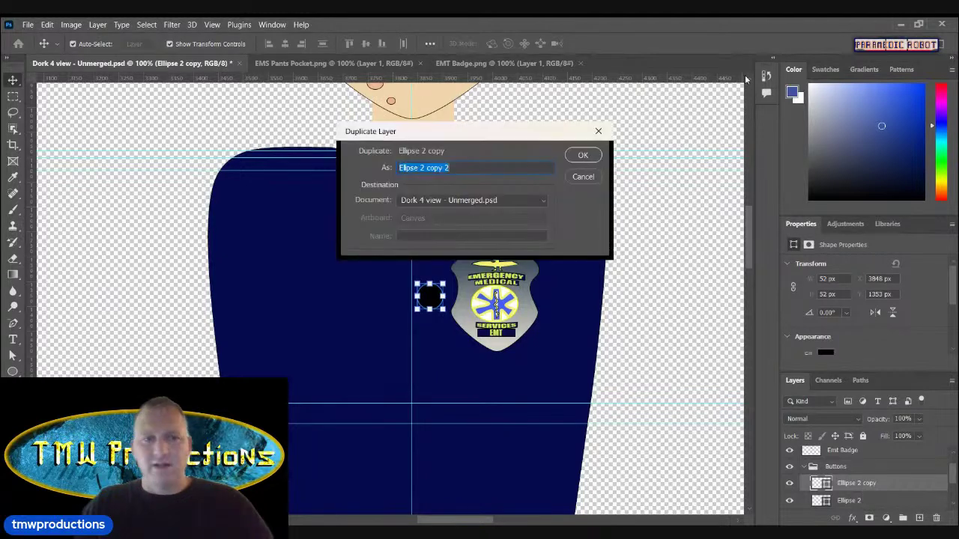
{"action": "left_click", "coordinate": [570, 154]}
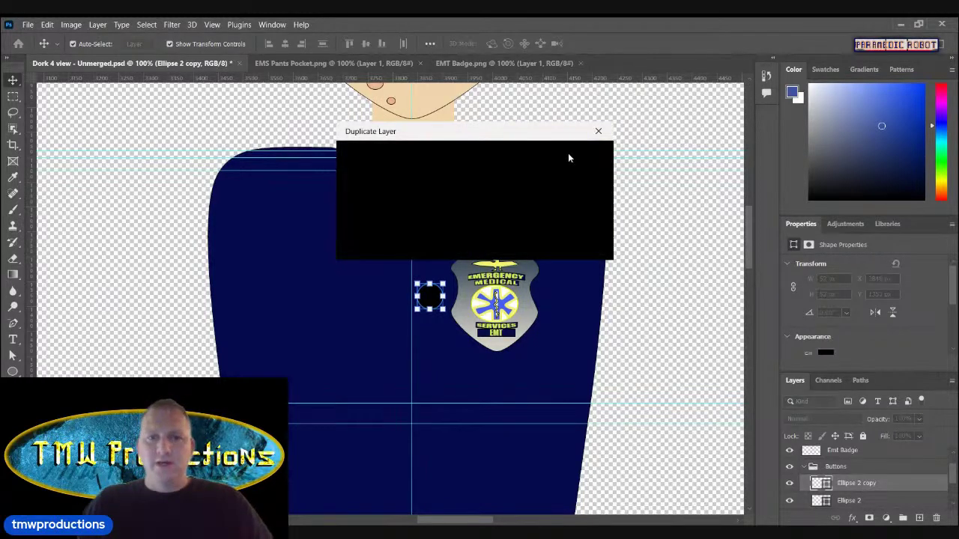
{"action": "left_click_drag", "start_coordinate": [429, 296], "coordinate": [428, 351]}
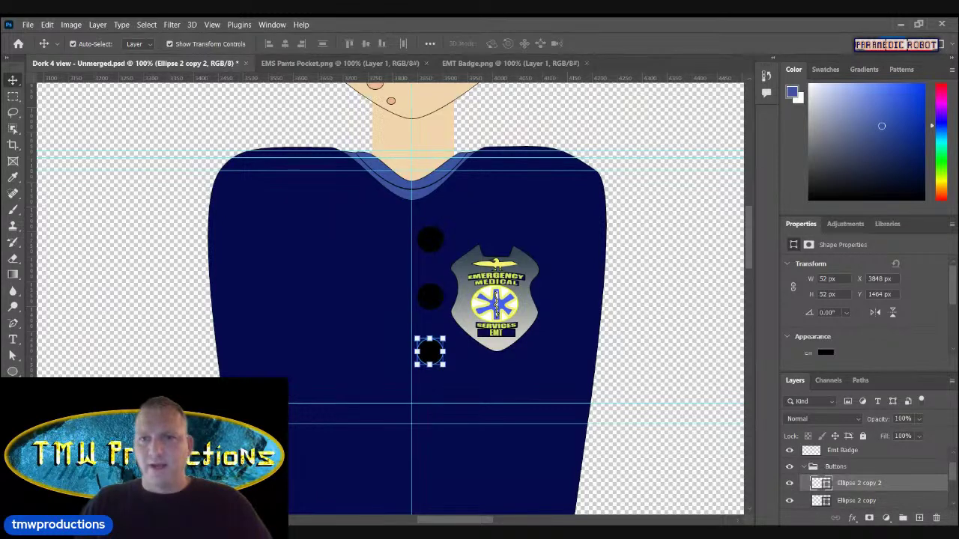
Step: Duplicate the third button and place the copy directly below it at about Y 1568 px
{"action": "left_click", "coordinate": [876, 150]}
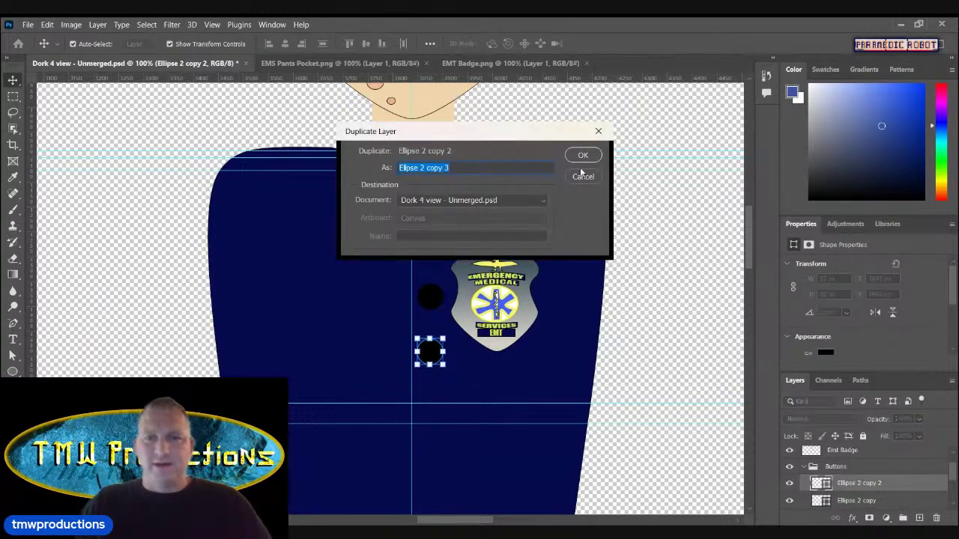
{"action": "left_click", "coordinate": [585, 155]}
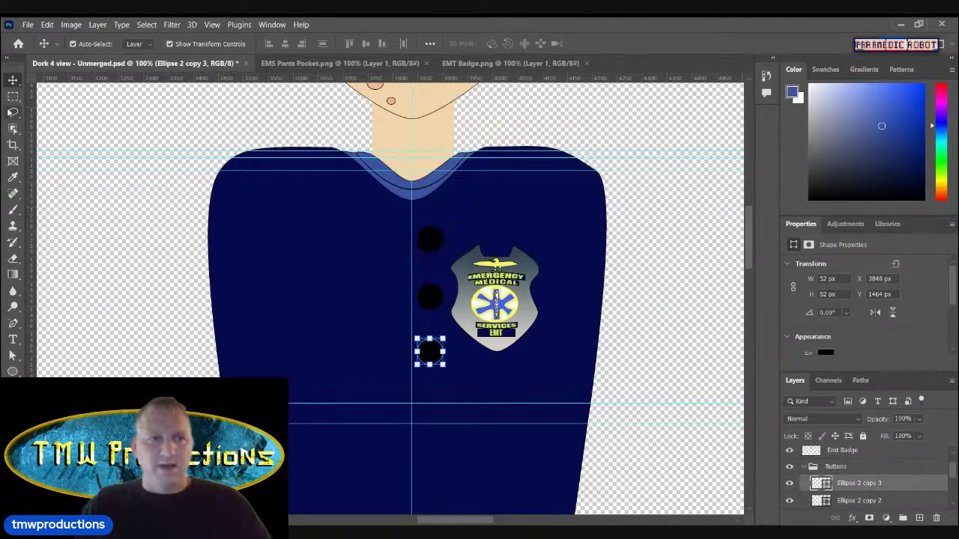
{"action": "left_click_drag", "start_coordinate": [429, 355], "coordinate": [420, 403]}
Step: Collapse the Buttons group and hide it
{"action": "scroll", "coordinate": [864, 493], "scroll_direction": "up", "scroll_amount": 1}
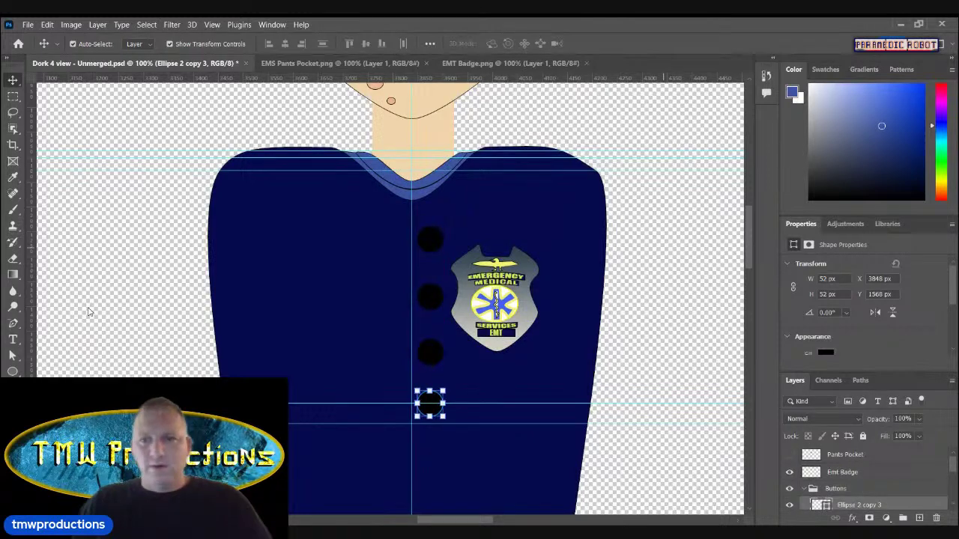
{"action": "left_click_drag", "start_coordinate": [748, 220], "coordinate": [755, 168]}
{"action": "scroll", "coordinate": [807, 463], "scroll_direction": "down", "scroll_amount": 2}
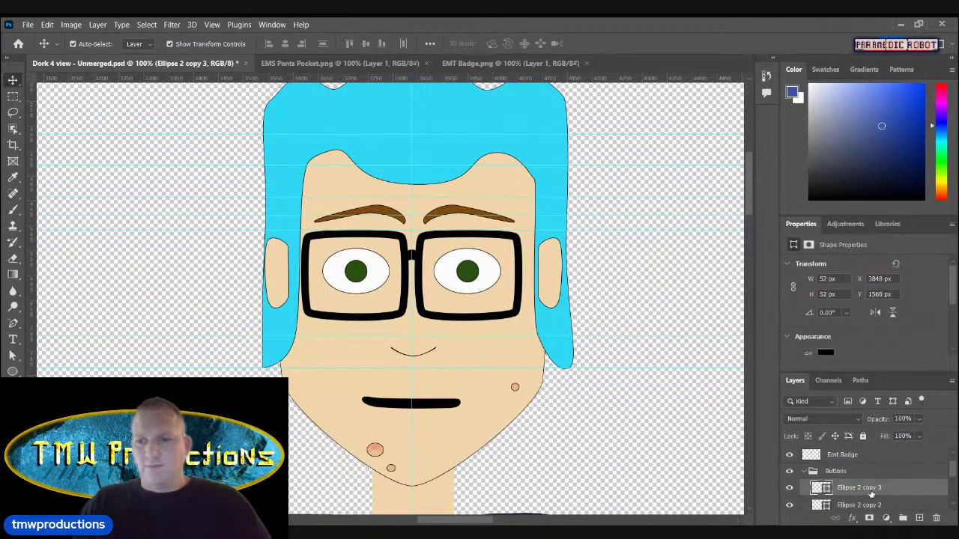
{"action": "left_click", "coordinate": [805, 455]}
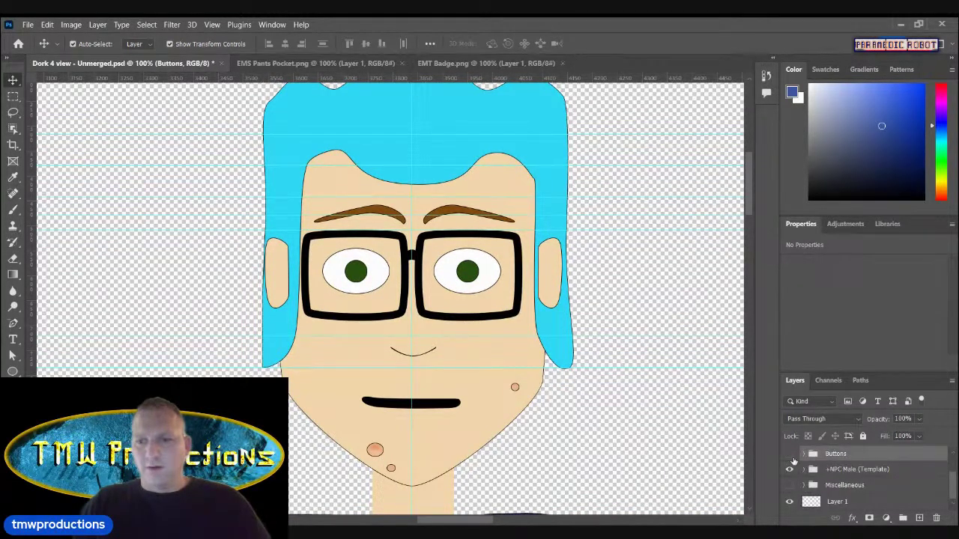
Step: Expand the +NPC Male (Template) group and the Male Head group inside it
{"action": "left_click", "coordinate": [805, 470]}
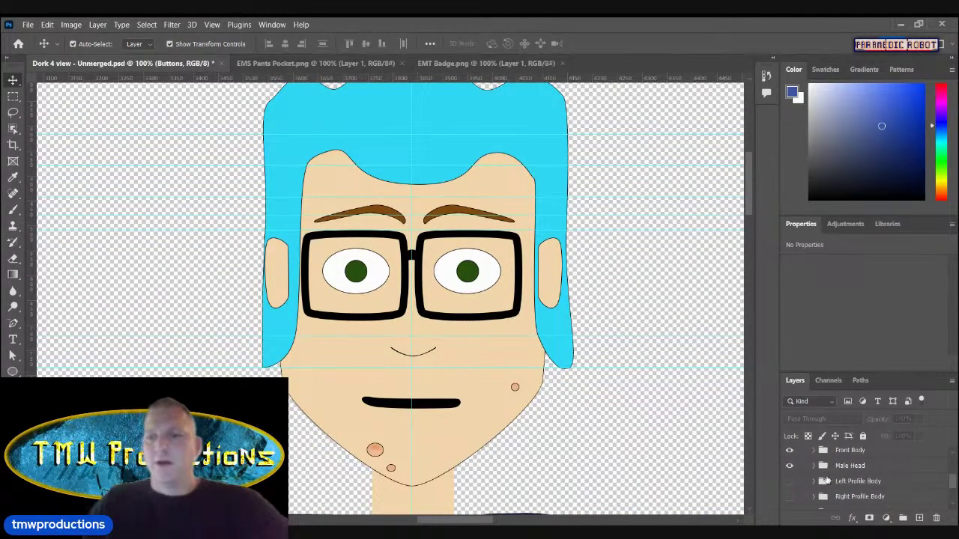
{"action": "left_click", "coordinate": [815, 466]}
{"action": "scroll", "coordinate": [821, 487], "scroll_direction": "down", "scroll_amount": 1}
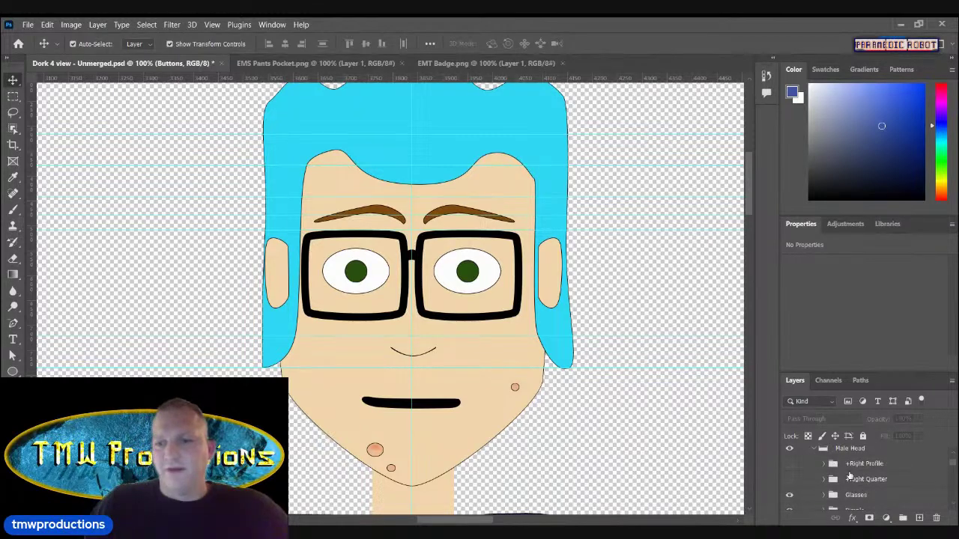
Step: Preview the +Right Quarter and +Right Profile groups of the Male Head, and hide both again
{"action": "left_click", "coordinate": [789, 480]}
{"action": "left_click", "coordinate": [790, 464]}
{"action": "left_click", "coordinate": [790, 465]}
{"action": "left_click", "coordinate": [789, 480]}
{"action": "scroll", "coordinate": [799, 484], "scroll_direction": "down", "scroll_amount": 1}
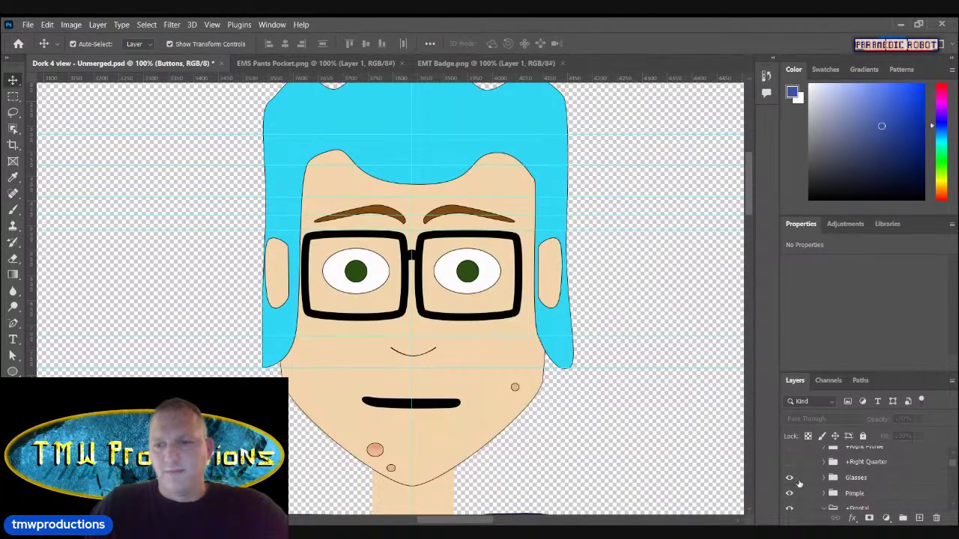
{"action": "scroll", "coordinate": [795, 472], "scroll_direction": "down", "scroll_amount": 1}
Step: Hide the Glasses and Pimple groups, collapse +Frontal, and toggle the head view groups to compare them
{"action": "left_click", "coordinate": [790, 460]}
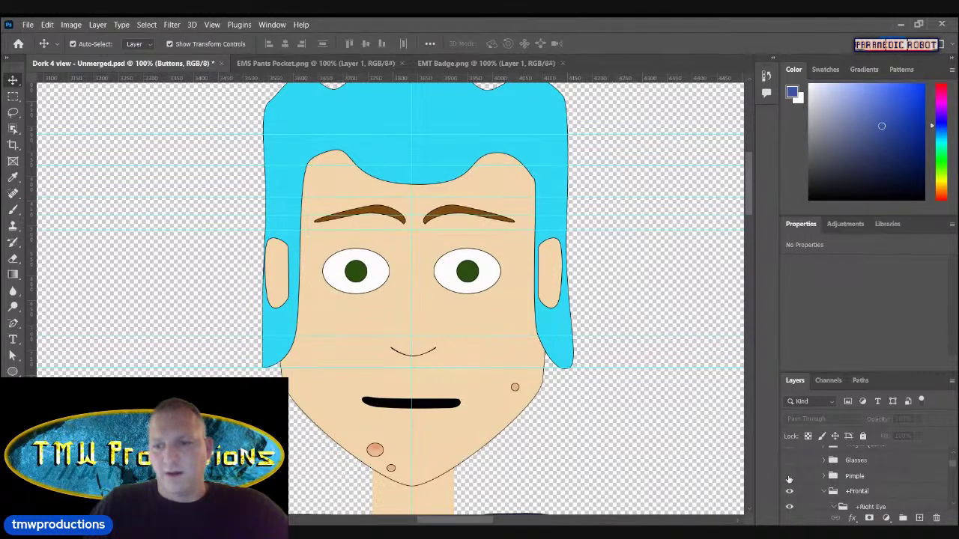
{"action": "left_click", "coordinate": [789, 477]}
{"action": "left_click", "coordinate": [790, 491]}
{"action": "left_click", "coordinate": [824, 492]}
{"action": "left_click", "coordinate": [790, 507]}
{"action": "scroll", "coordinate": [792, 482], "scroll_direction": "down", "scroll_amount": 1}
{"action": "left_click", "coordinate": [790, 472]}
{"action": "left_click", "coordinate": [790, 488]}
{"action": "left_click", "coordinate": [790, 488]}
{"action": "scroll", "coordinate": [796, 489], "scroll_direction": "up", "scroll_amount": 2}
{"action": "left_click", "coordinate": [789, 491]}
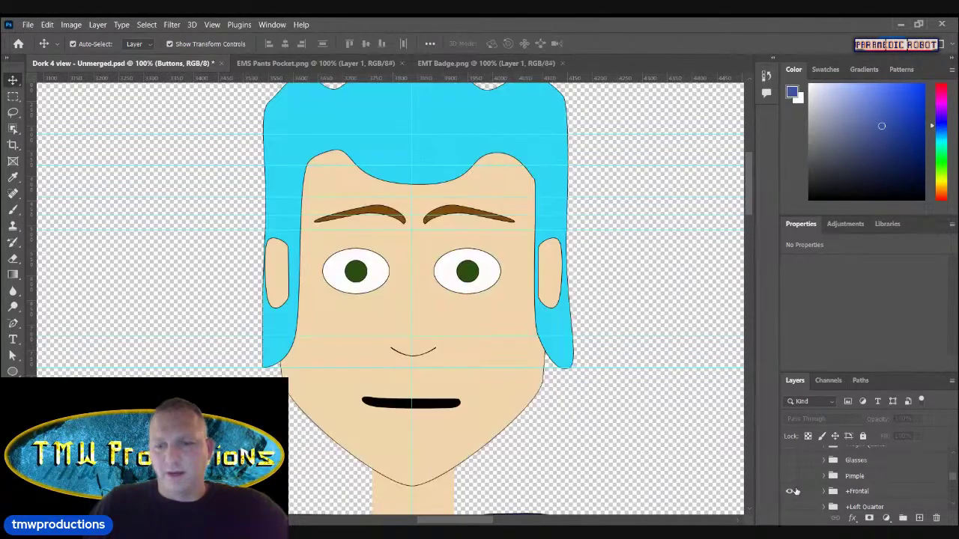
Step: Show the Pimple and Glasses groups on the front head again
{"action": "scroll", "coordinate": [817, 494], "scroll_direction": "up", "scroll_amount": 3}
{"action": "scroll", "coordinate": [817, 494], "scroll_direction": "up", "scroll_amount": 3}
{"action": "scroll", "coordinate": [802, 493], "scroll_direction": "down", "scroll_amount": 2}
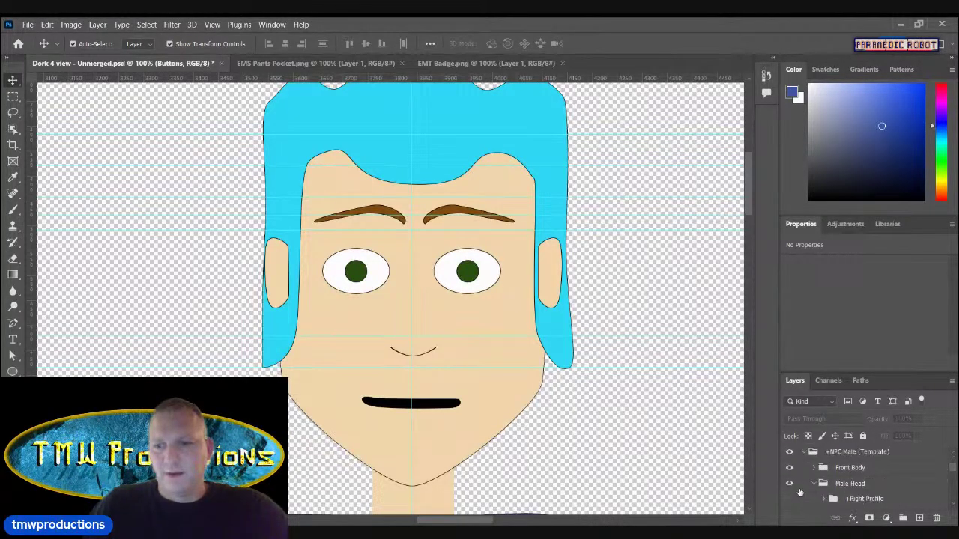
{"action": "scroll", "coordinate": [828, 502], "scroll_direction": "down", "scroll_amount": 2}
{"action": "scroll", "coordinate": [828, 501], "scroll_direction": "down", "scroll_amount": 1}
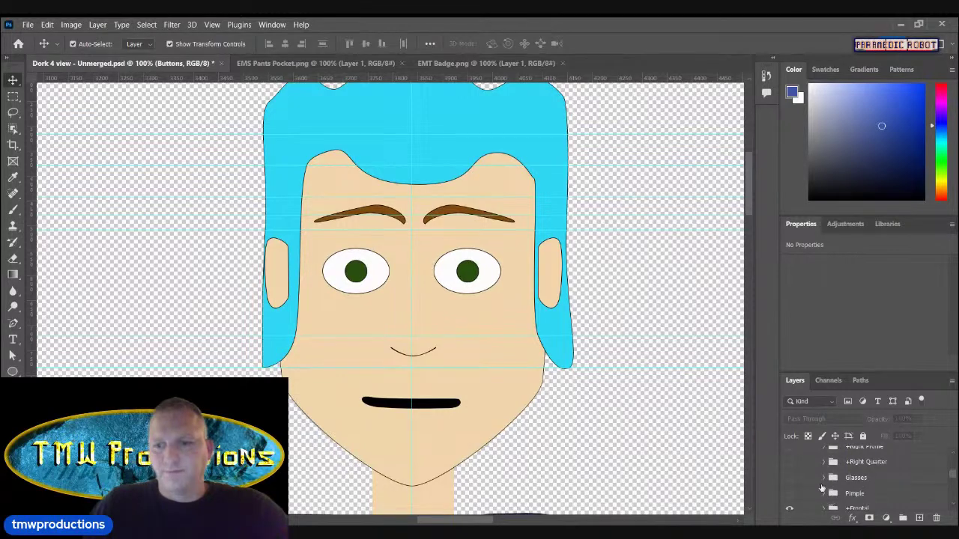
{"action": "left_click", "coordinate": [789, 493]}
{"action": "left_click", "coordinate": [790, 477]}
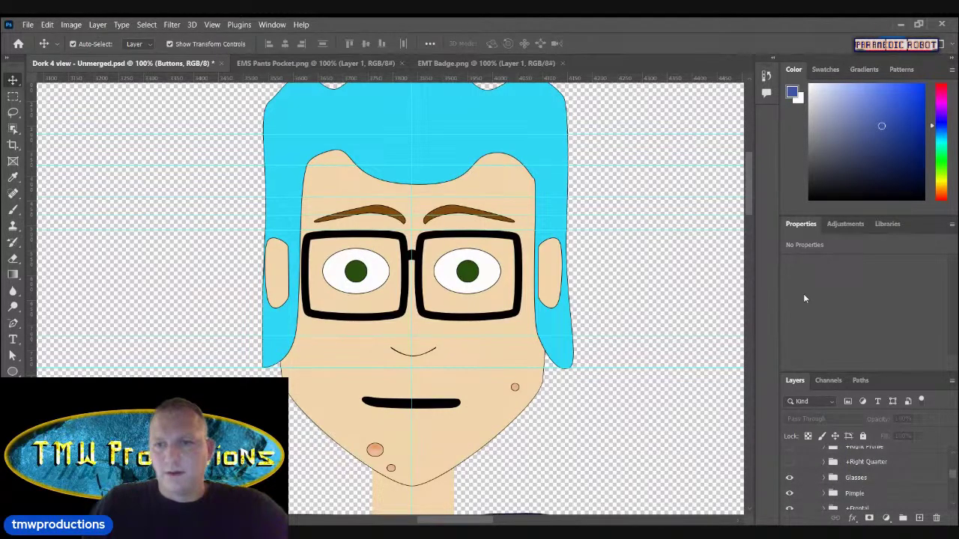
{"action": "left_click_drag", "start_coordinate": [749, 194], "coordinate": [747, 251]}
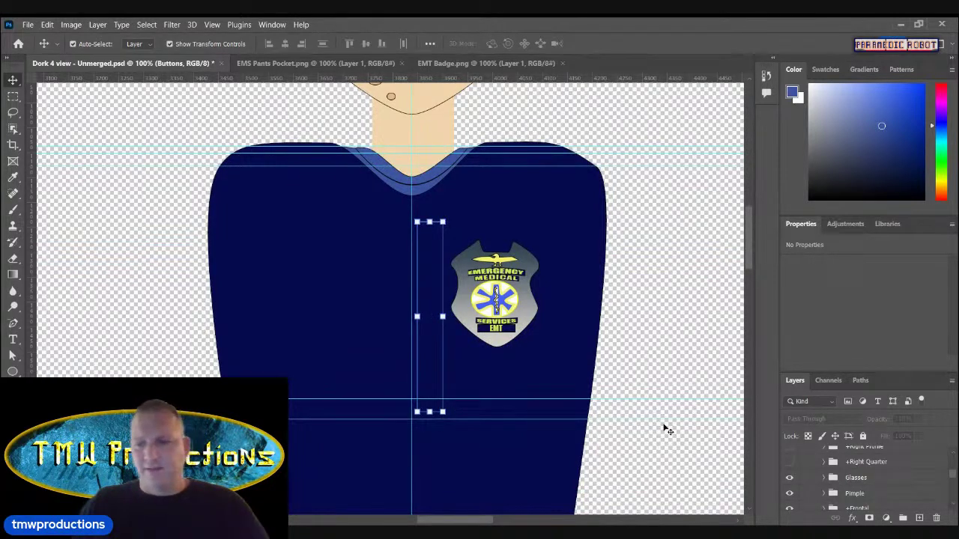
Step: Collapse the Male Head group and make the Buttons group visible on the shirt
{"action": "scroll", "coordinate": [833, 492], "scroll_direction": "up", "scroll_amount": 3}
{"action": "left_click", "coordinate": [815, 484]}
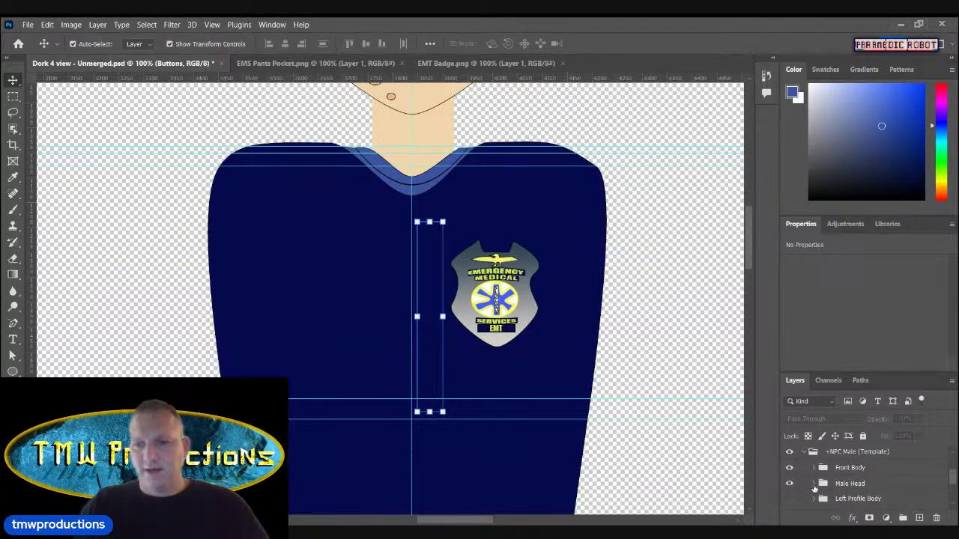
{"action": "left_click", "coordinate": [791, 487]}
{"action": "scroll", "coordinate": [810, 484], "scroll_direction": "up", "scroll_amount": 3}
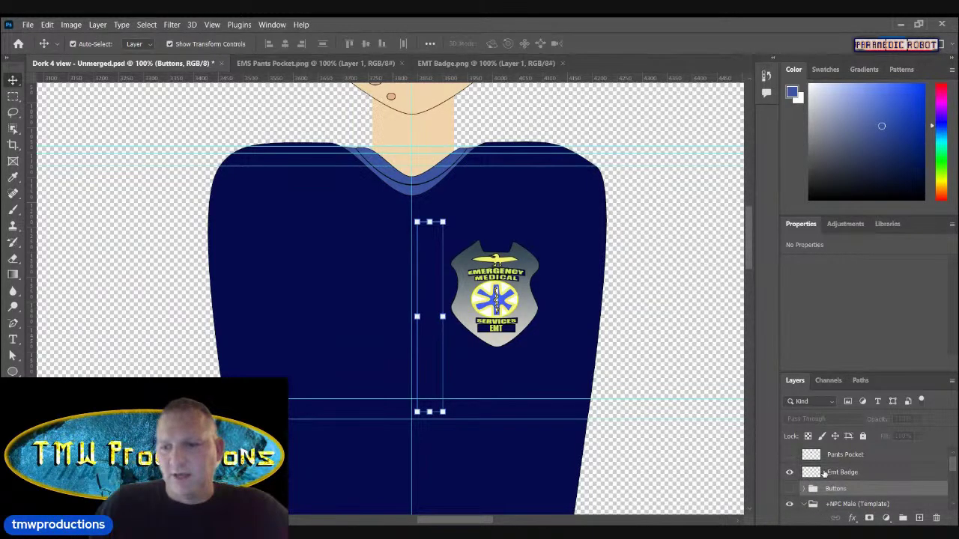
{"action": "left_click", "coordinate": [789, 489]}
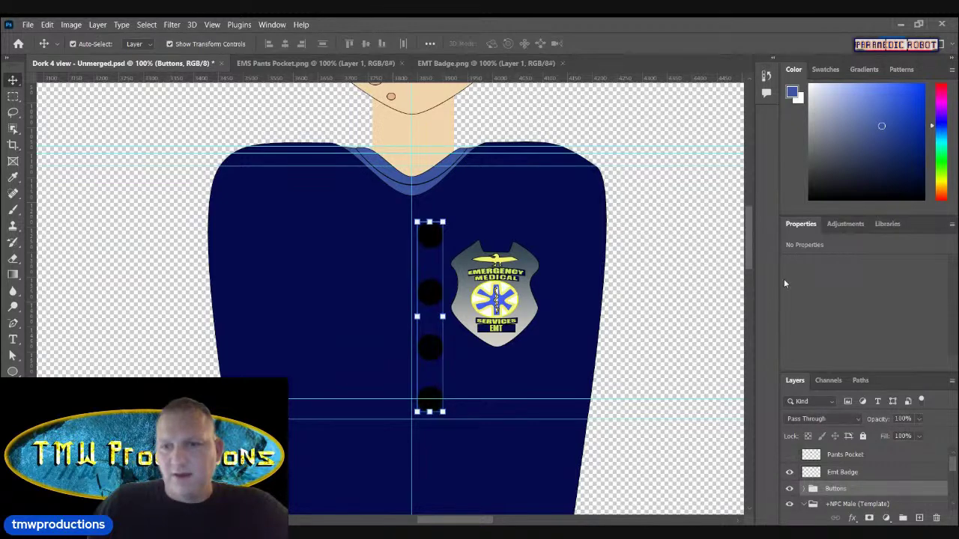
Step: Duplicate the lowest shirt button and place the copy straight below it at about Y 1685 px
{"action": "scroll", "coordinate": [751, 264], "scroll_direction": "down", "scroll_amount": 4}
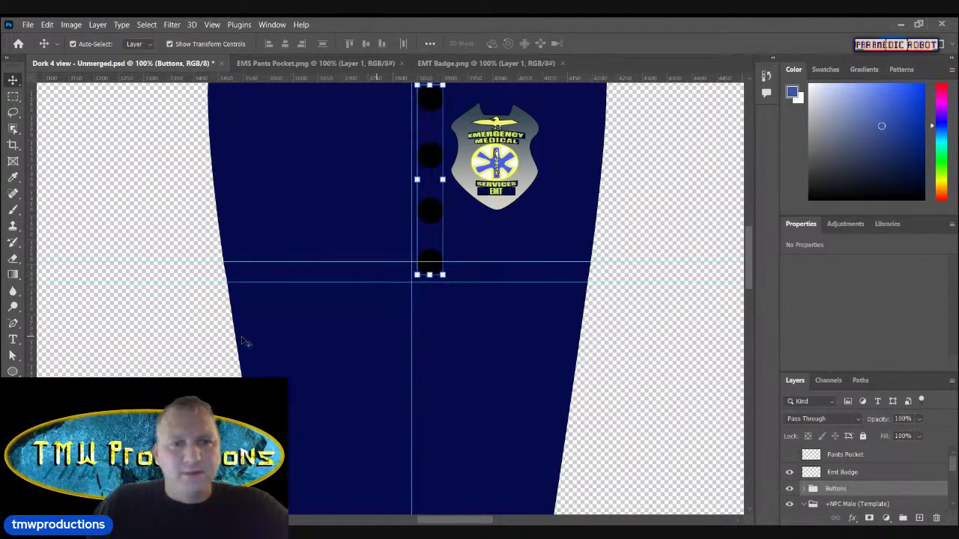
{"action": "left_click", "coordinate": [425, 337]}
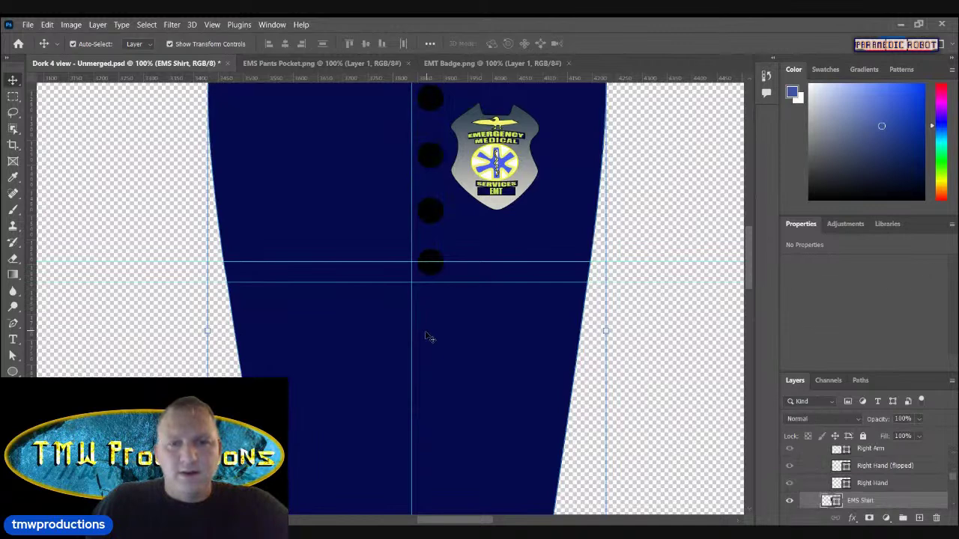
{"action": "left_click", "coordinate": [438, 268]}
{"action": "scroll", "coordinate": [869, 469], "scroll_direction": "up", "scroll_amount": 1}
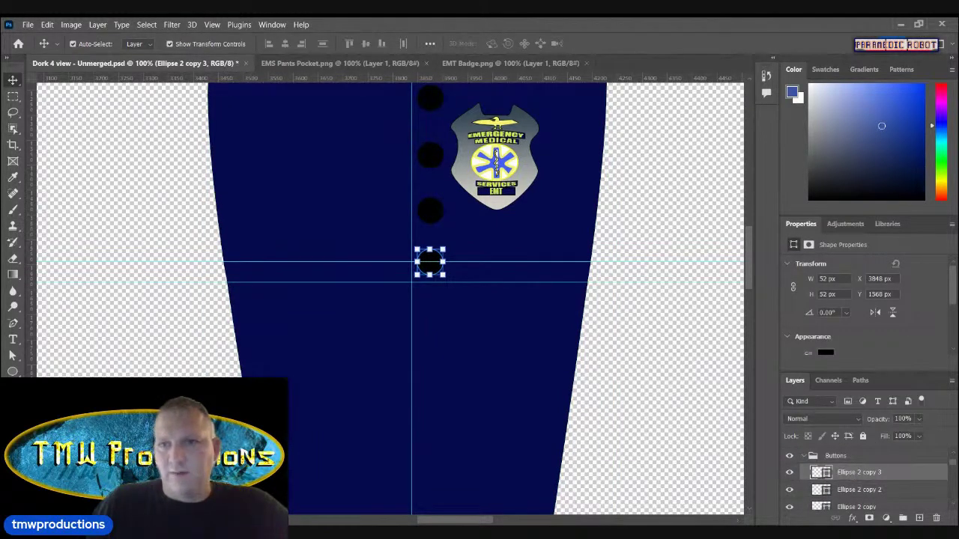
{"action": "left_click", "coordinate": [768, 75]}
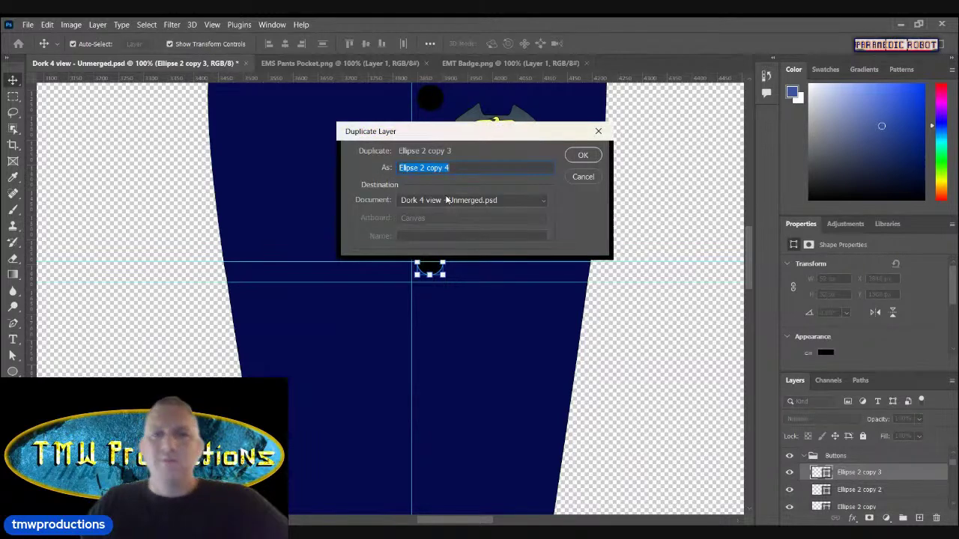
{"action": "left_click", "coordinate": [583, 155]}
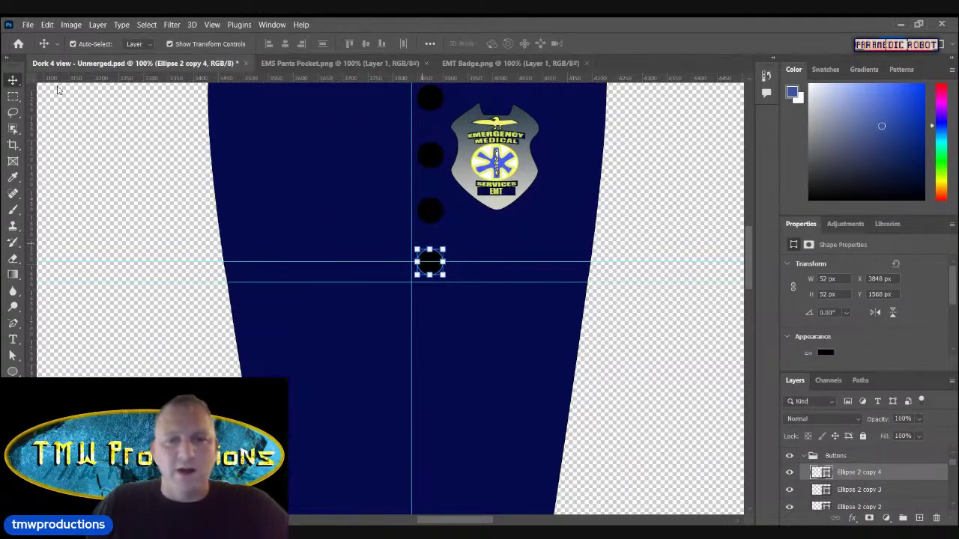
{"action": "left_click_drag", "start_coordinate": [431, 263], "coordinate": [429, 306]}
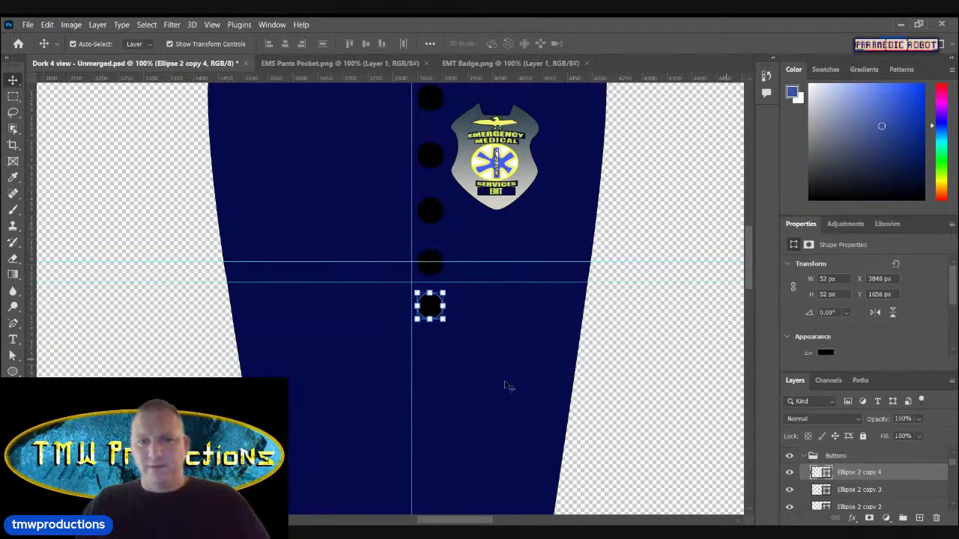
{"action": "left_click_drag", "start_coordinate": [436, 308], "coordinate": [435, 322]}
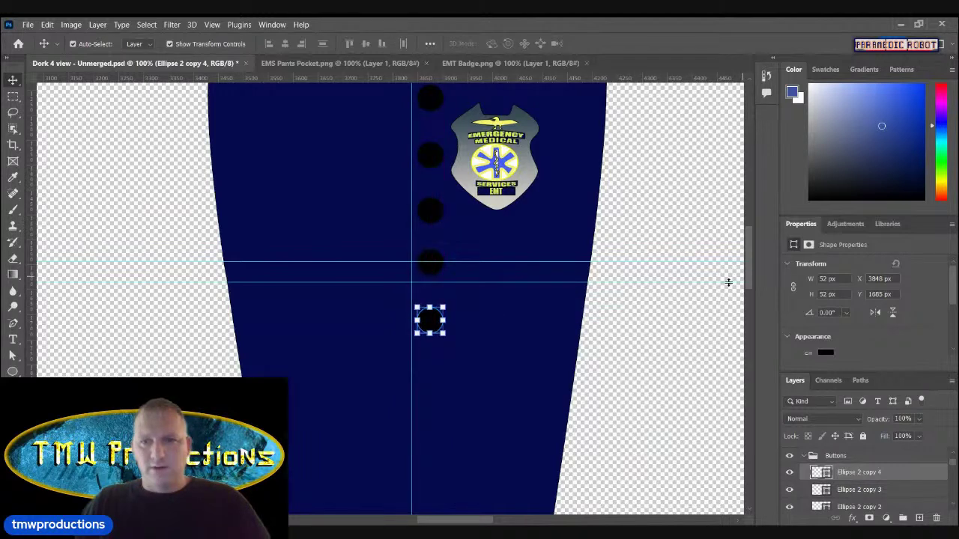
Step: Duplicate the new lowest button and move the copy straight down to about Y 1800 px
{"action": "scroll", "coordinate": [750, 264], "scroll_direction": "up", "scroll_amount": 2}
{"action": "scroll", "coordinate": [749, 264], "scroll_direction": "down", "scroll_amount": 3}
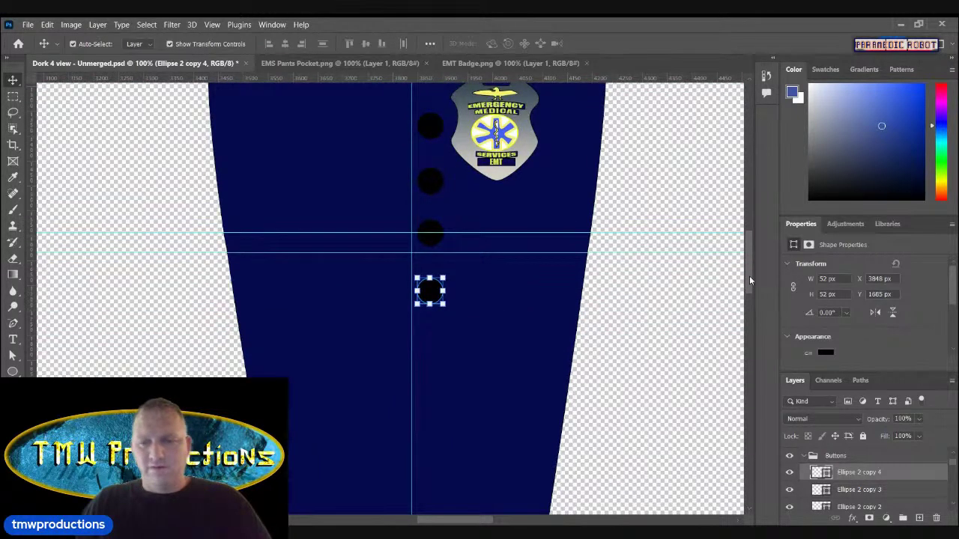
{"action": "left_click", "coordinate": [709, 79]}
{"action": "left_click", "coordinate": [580, 156]}
{"action": "left_click_drag", "start_coordinate": [429, 290], "coordinate": [427, 348]}
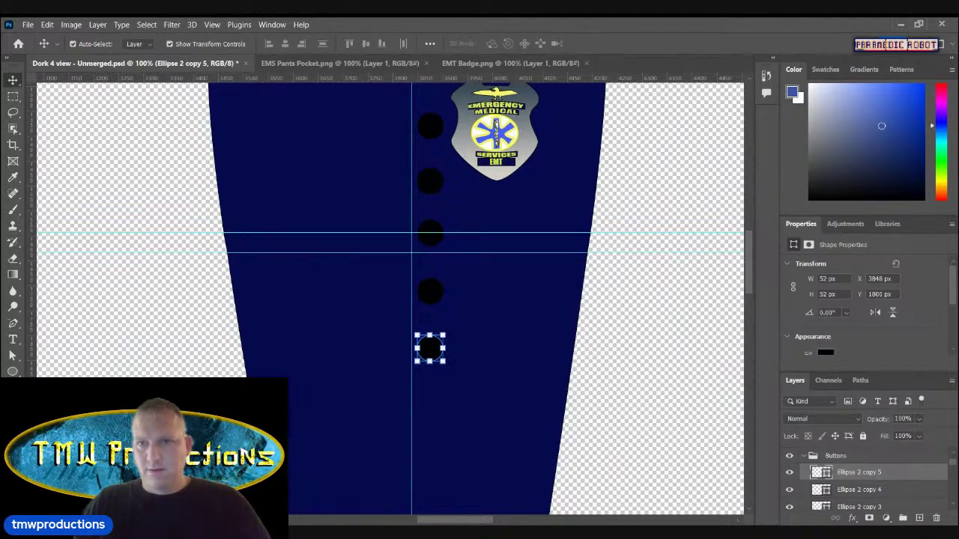
Step: Add another button copy directly below the last one, at about Y 1911 px
{"action": "key", "text": "ctrl+alt+j"}
{"action": "left_click", "coordinate": [591, 158]}
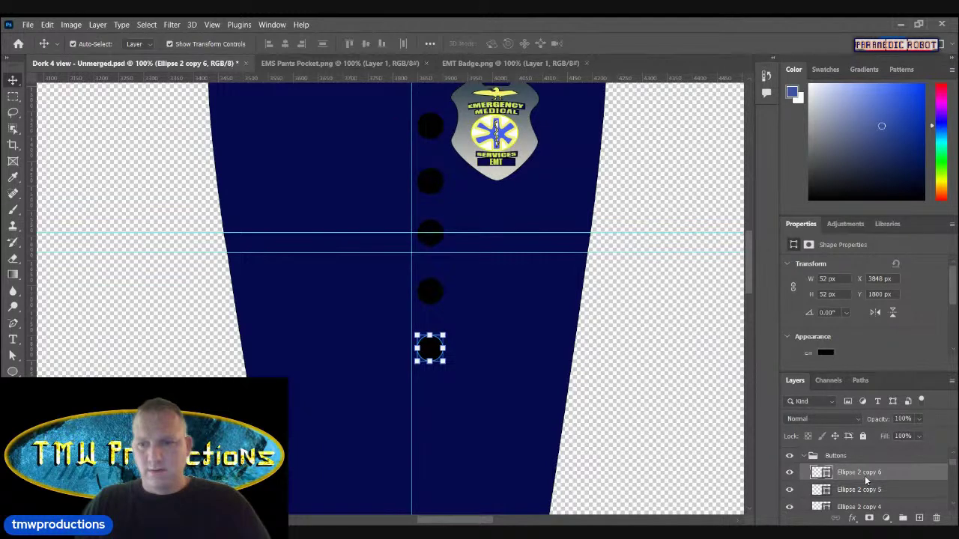
{"action": "left_click_drag", "start_coordinate": [433, 350], "coordinate": [433, 406]}
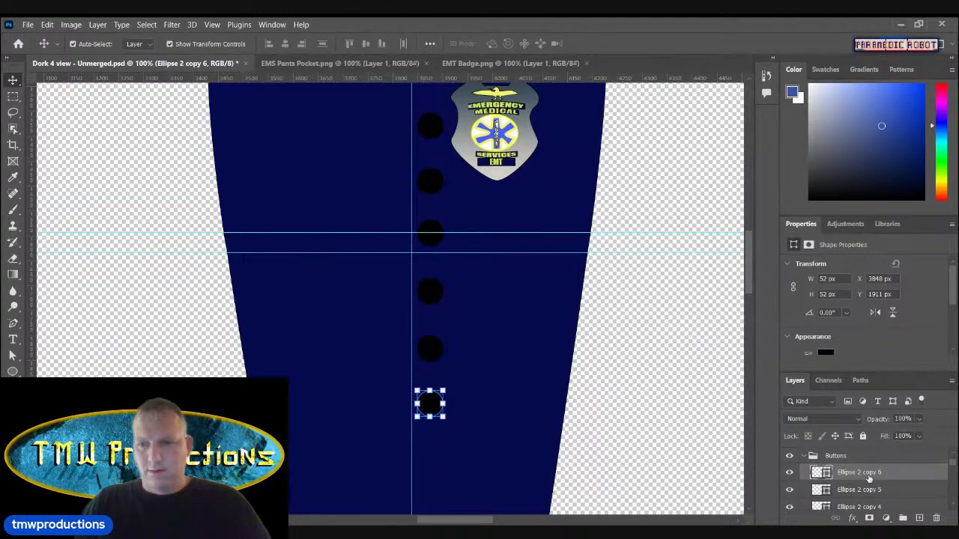
Step: Duplicate the button once more and place the copy above the belt at about Y 2022 px
{"action": "key", "text": "ctrl+alt+j"}
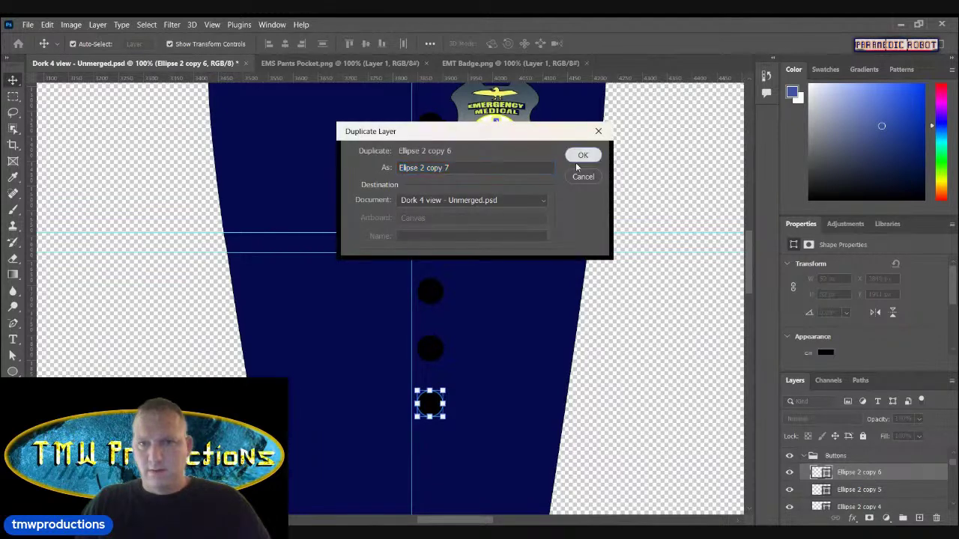
{"action": "left_click", "coordinate": [576, 162]}
{"action": "left_click_drag", "start_coordinate": [430, 404], "coordinate": [430, 472]}
{"action": "key", "text": "z"}
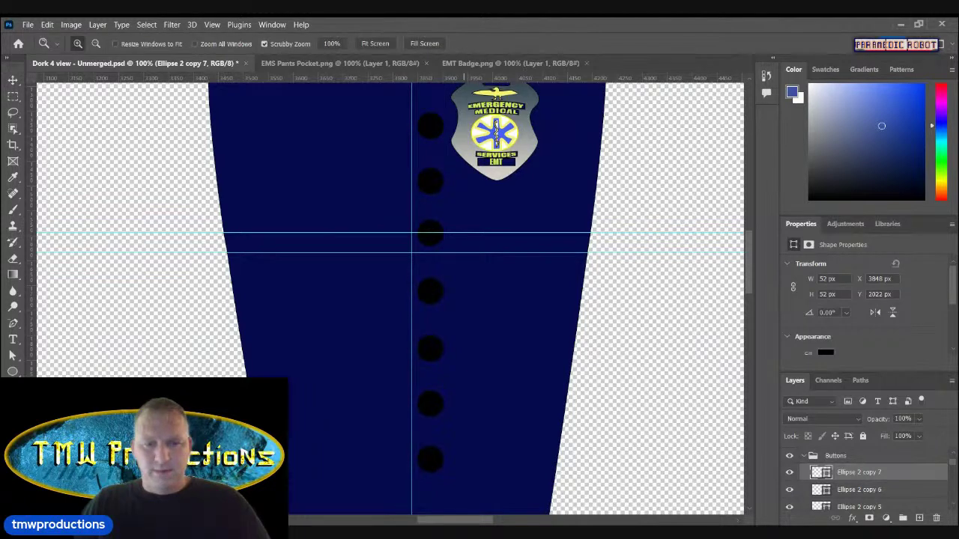
{"action": "left_click", "coordinate": [546, 395], "text": "alt"}
{"action": "left_click", "coordinate": [546, 394], "text": "alt"}
{"action": "left_click_drag", "start_coordinate": [750, 237], "coordinate": [748, 239]}
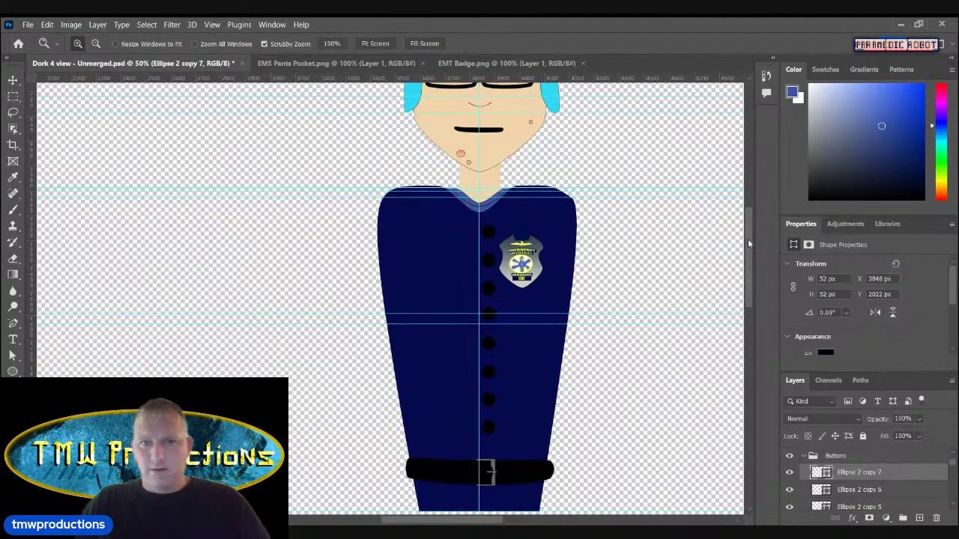
Step: Clear all guides to preview the shirt's column of buttons without them
{"action": "key", "text": "v"}
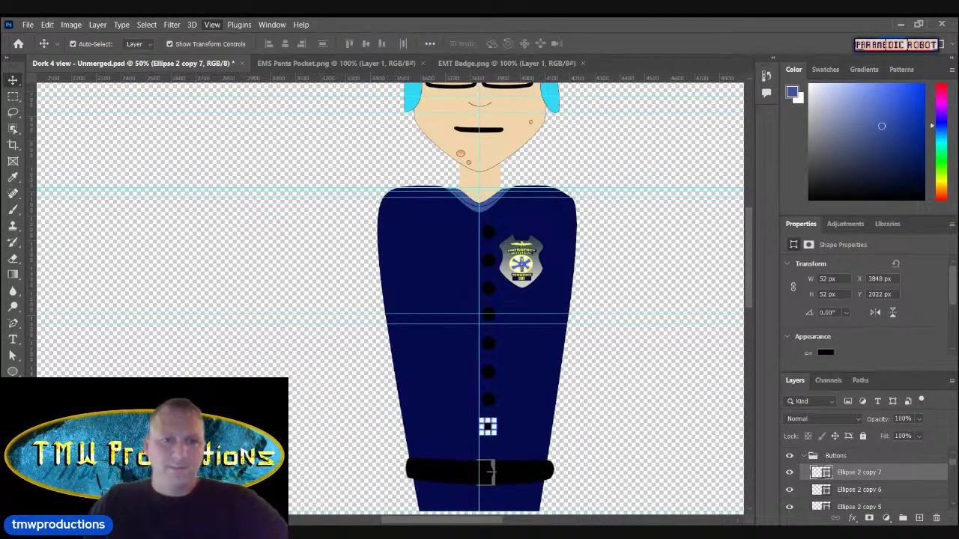
{"action": "right_click", "coordinate": [323, 325]}
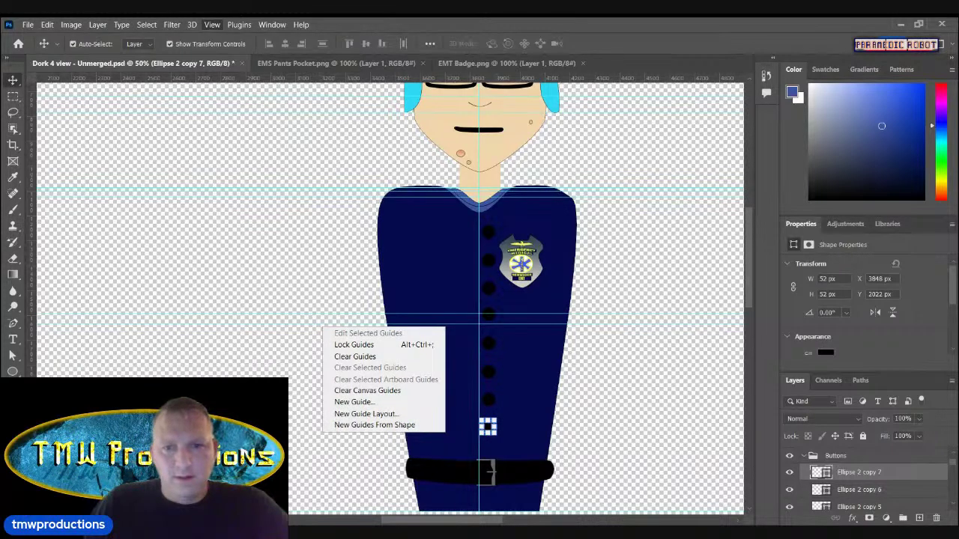
{"action": "left_click", "coordinate": [345, 357]}
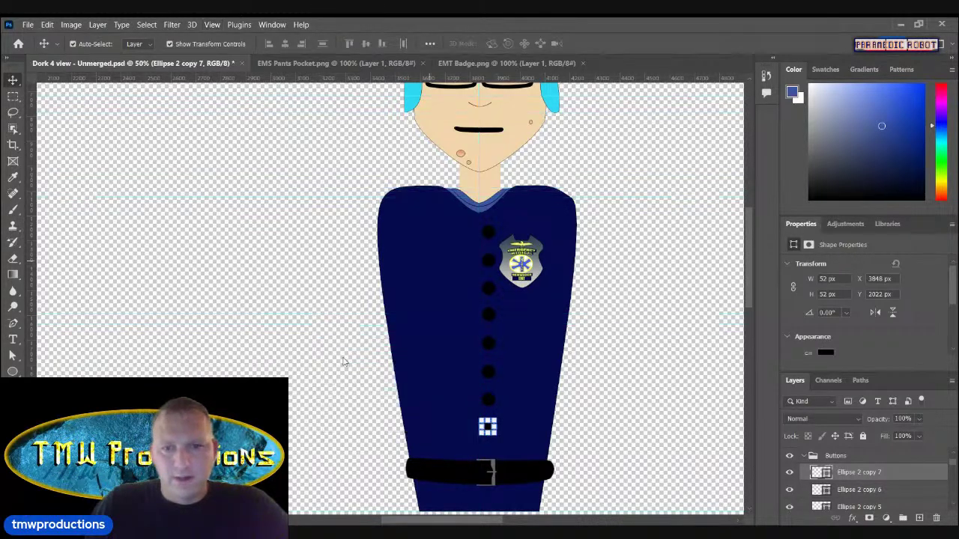
{"action": "left_click", "coordinate": [490, 234]}
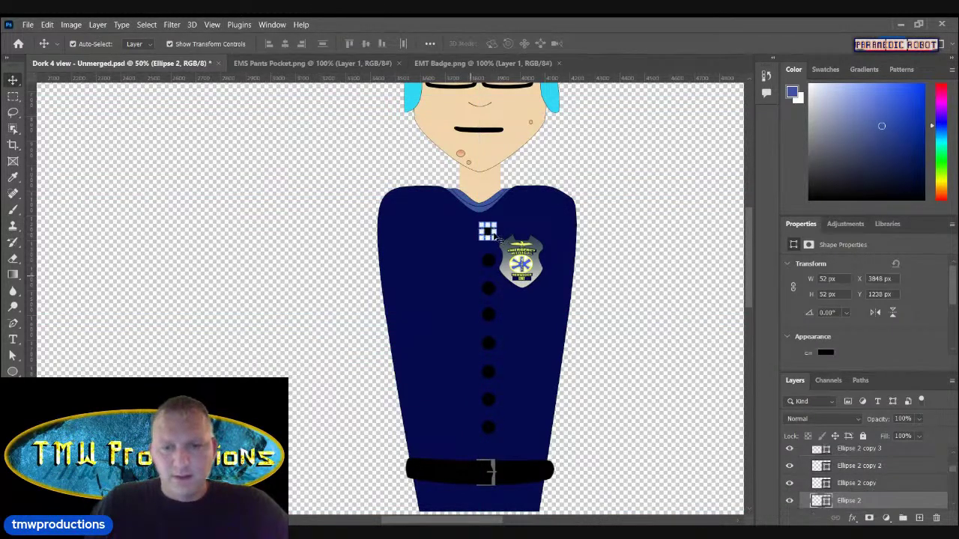
{"action": "left_click", "coordinate": [613, 299]}
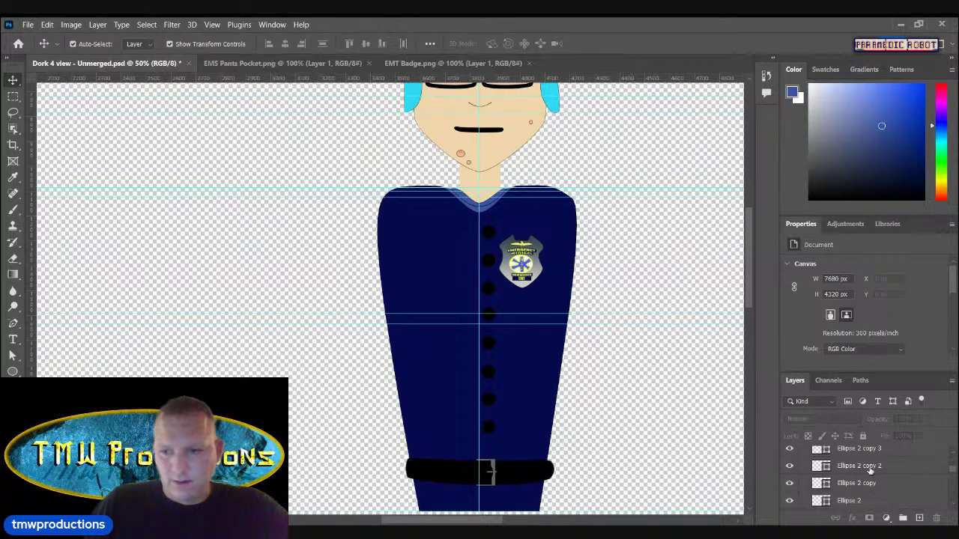
Step: Add a new empty layer at the top of the Buttons group, keeping its default name
{"action": "scroll", "coordinate": [841, 468], "scroll_direction": "up", "scroll_amount": 3}
{"action": "scroll", "coordinate": [843, 473], "scroll_direction": "down", "scroll_amount": 1}
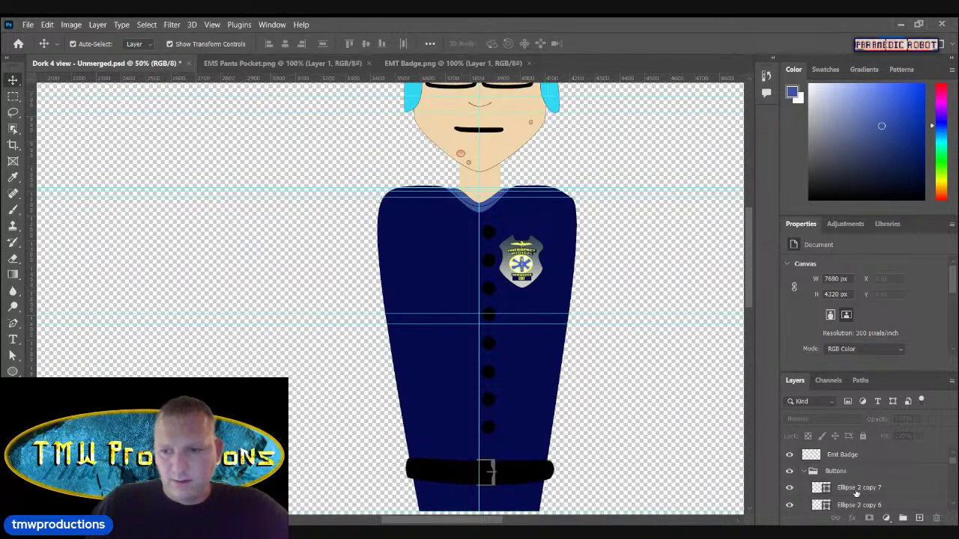
{"action": "left_click", "coordinate": [836, 471]}
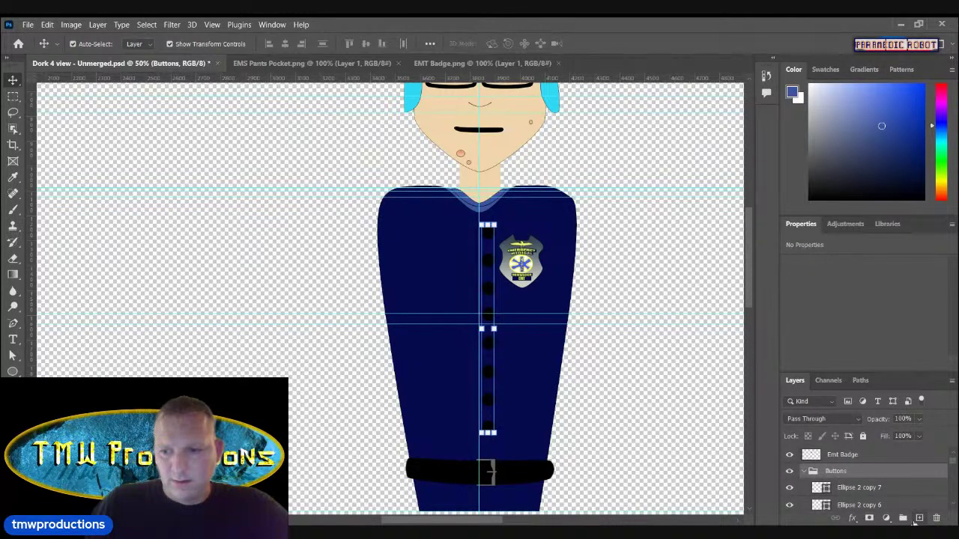
{"action": "left_click", "coordinate": [919, 518]}
{"action": "double_click", "coordinate": [872, 490]}
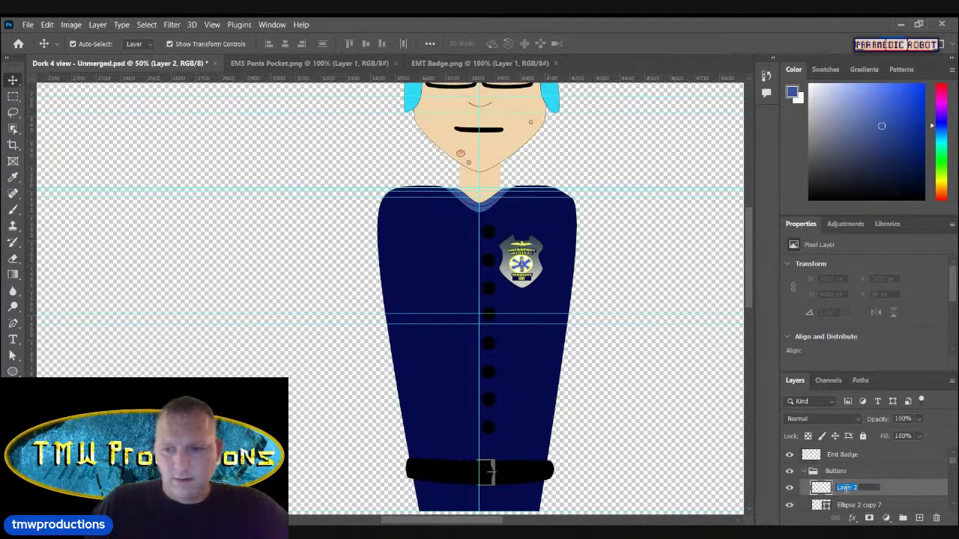
{"action": "left_click", "coordinate": [871, 478]}
{"action": "left_click", "coordinate": [855, 487]}
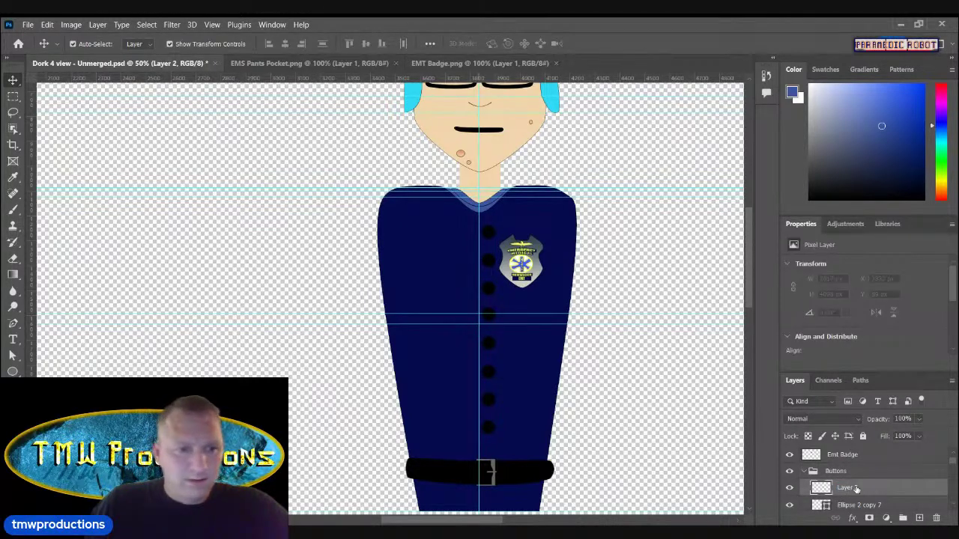
Step: Draw a vertical line about 1213 px long down the shirt's centre, from the collar to the hem below the belt
{"action": "left_click", "coordinate": [12, 370]}
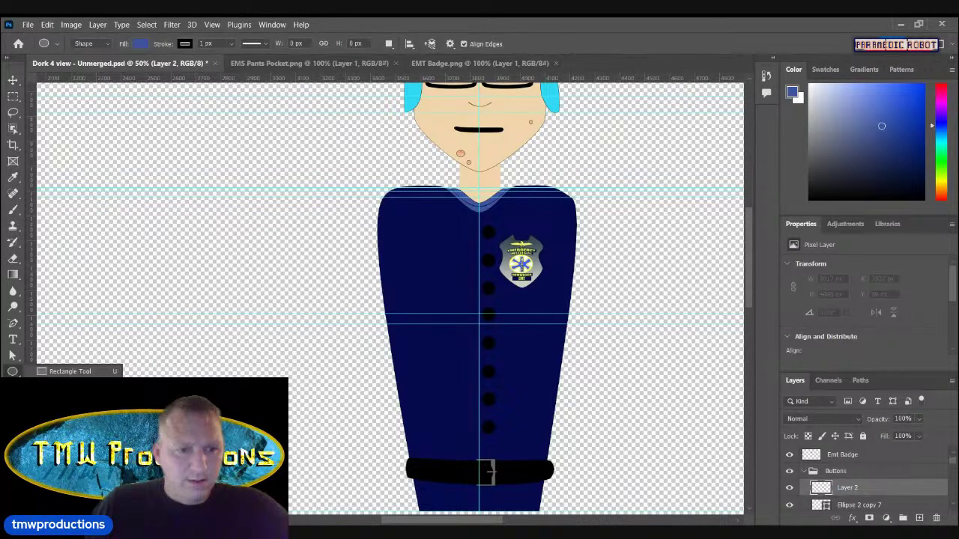
{"action": "left_click", "coordinate": [69, 416]}
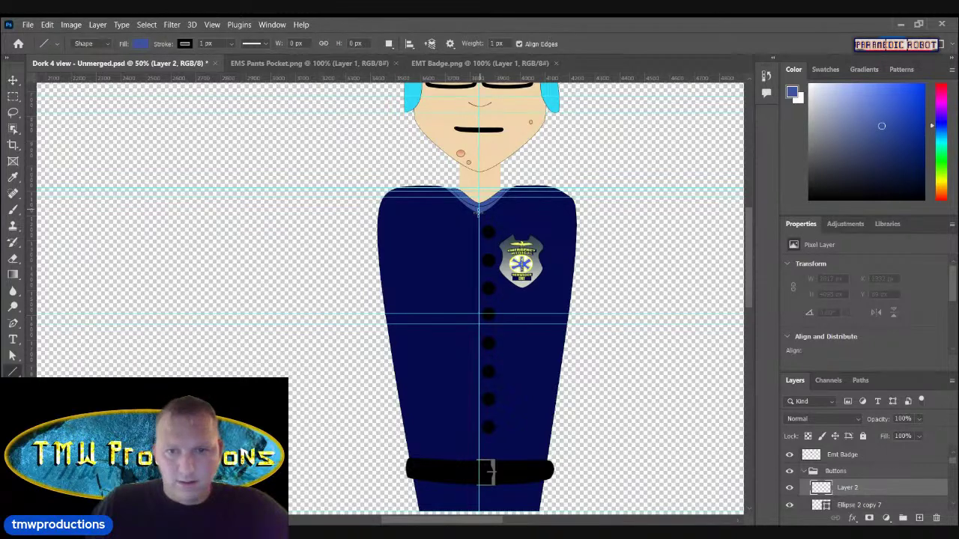
{"action": "left_click_drag", "start_coordinate": [478, 213], "coordinate": [479, 505]}
Step: Set the centre line's stroke width to 3 px and its fill to none
{"action": "key", "text": "a"}
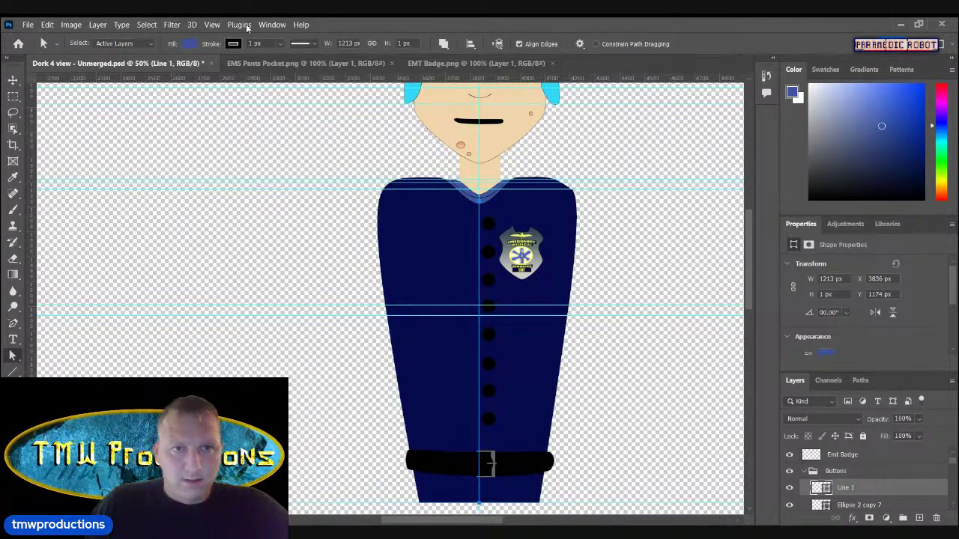
{"action": "type", "text": "3"}
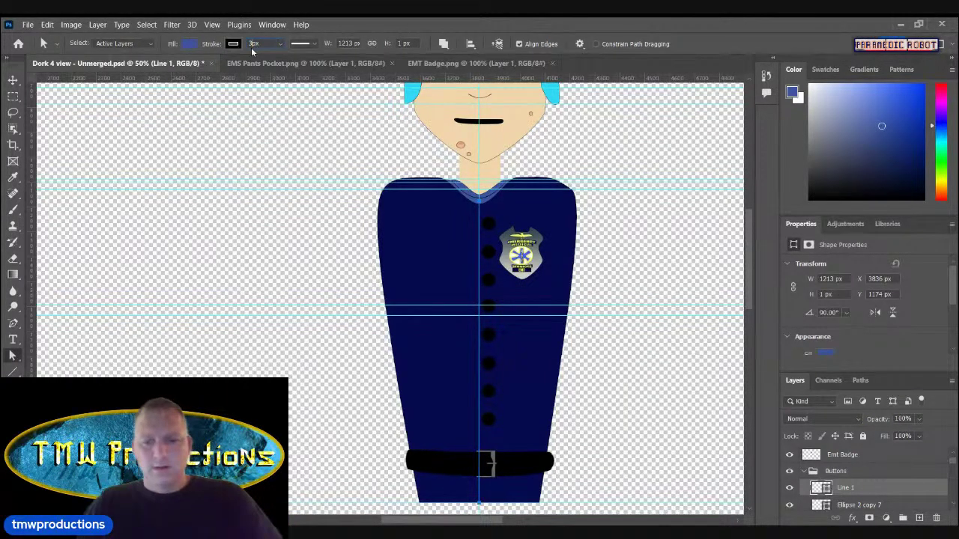
{"action": "key", "text": "Return"}
{"action": "left_click", "coordinate": [188, 43]}
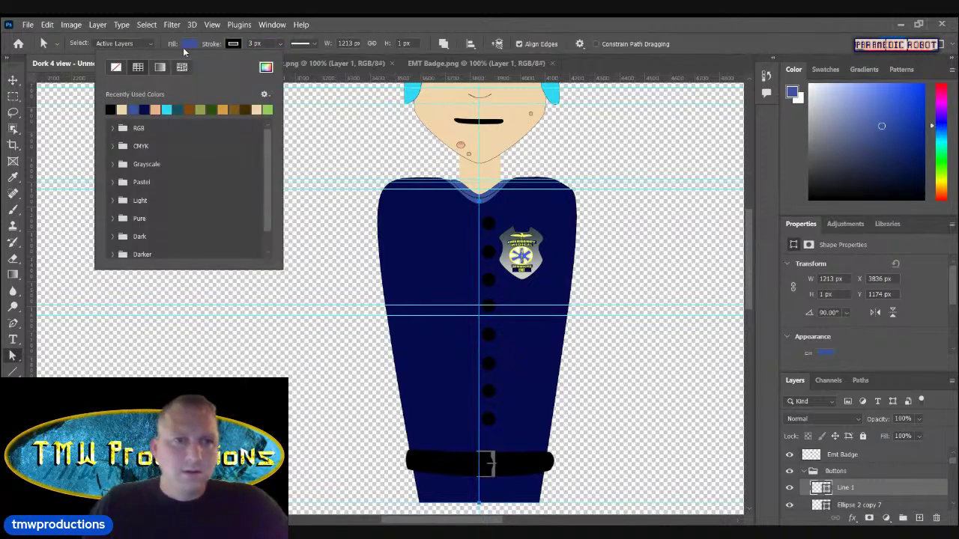
{"action": "left_click", "coordinate": [117, 67]}
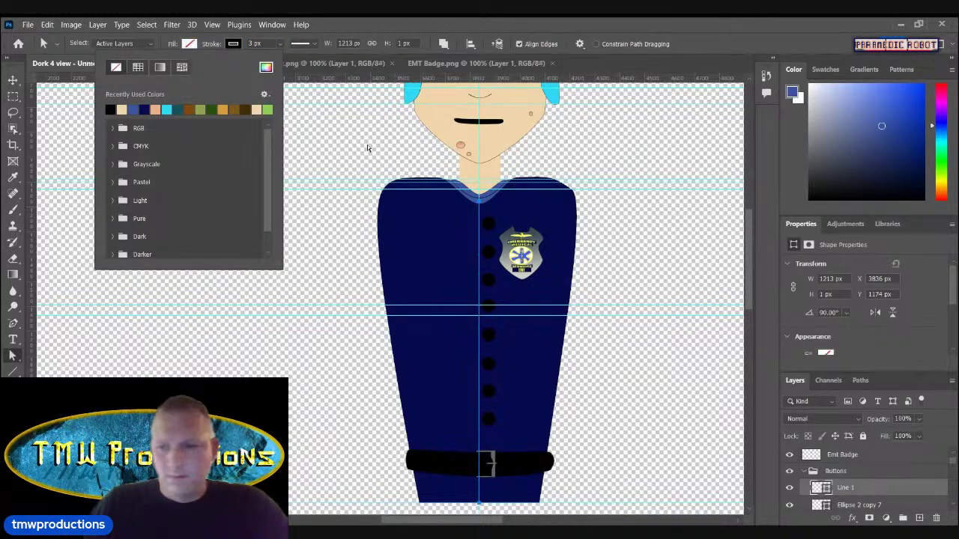
Step: Select the Buttons group and clear all guides from the canvas
{"action": "left_click", "coordinate": [852, 476]}
{"action": "left_click", "coordinate": [214, 28]}
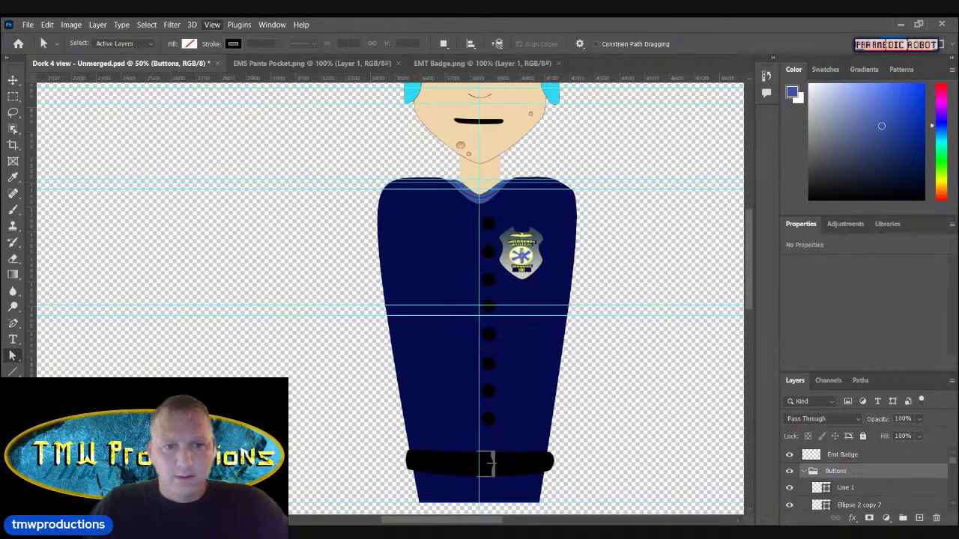
{"action": "left_click", "coordinate": [353, 356]}
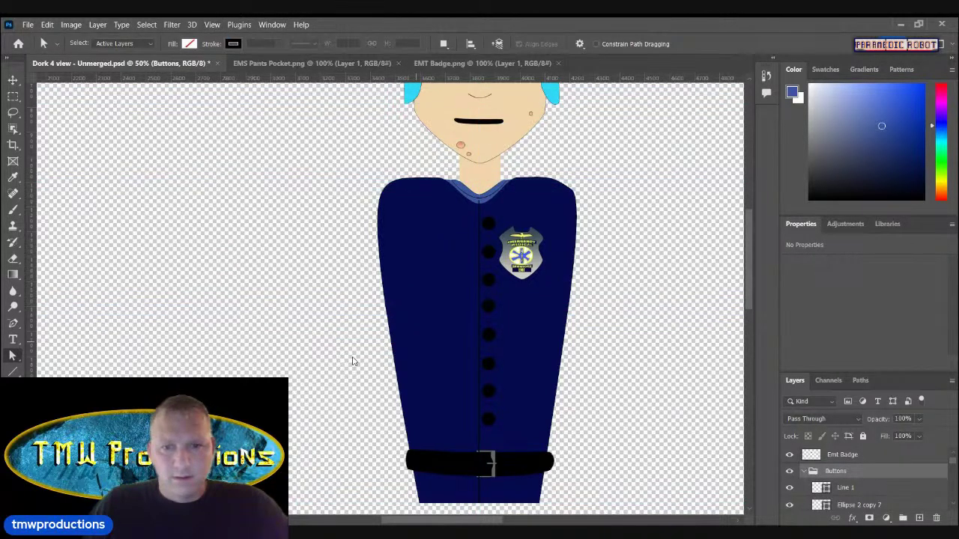
{"action": "mouse_move", "coordinate": [750, 284]}
{"action": "left_mouse_down"}
{"action": "mouse_move", "coordinate": [750, 293]}
{"action": "mouse_move", "coordinate": [754, 285]}
{"action": "left_mouse_up"}
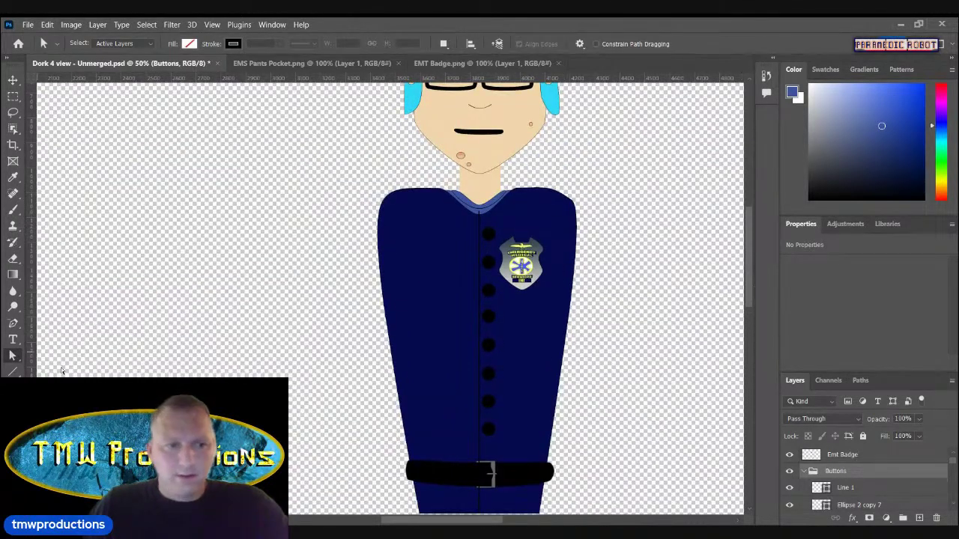
Step: Add an anchor point to the shirt's centre line at chest height and pull it about 23 px toward the badge
{"action": "key", "text": "z"}
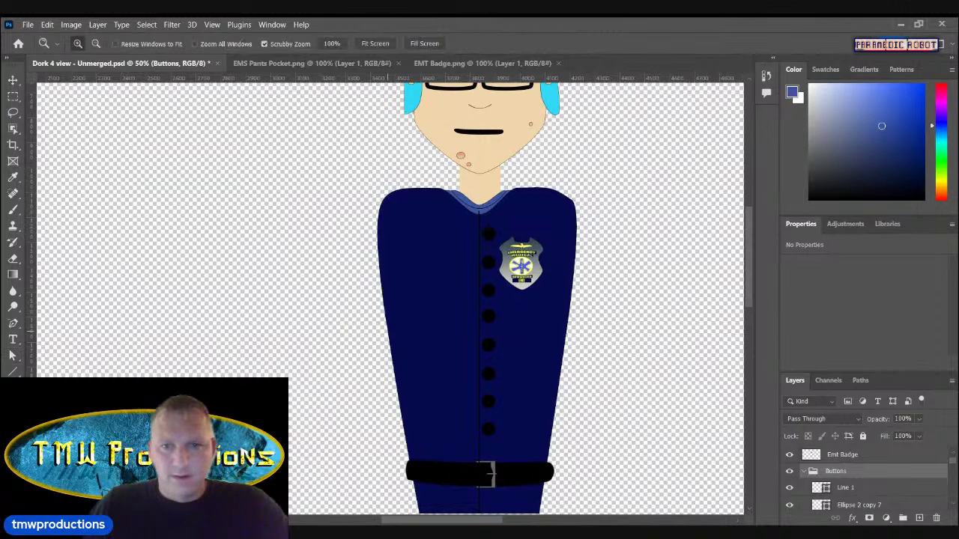
{"action": "left_click", "coordinate": [517, 208]}
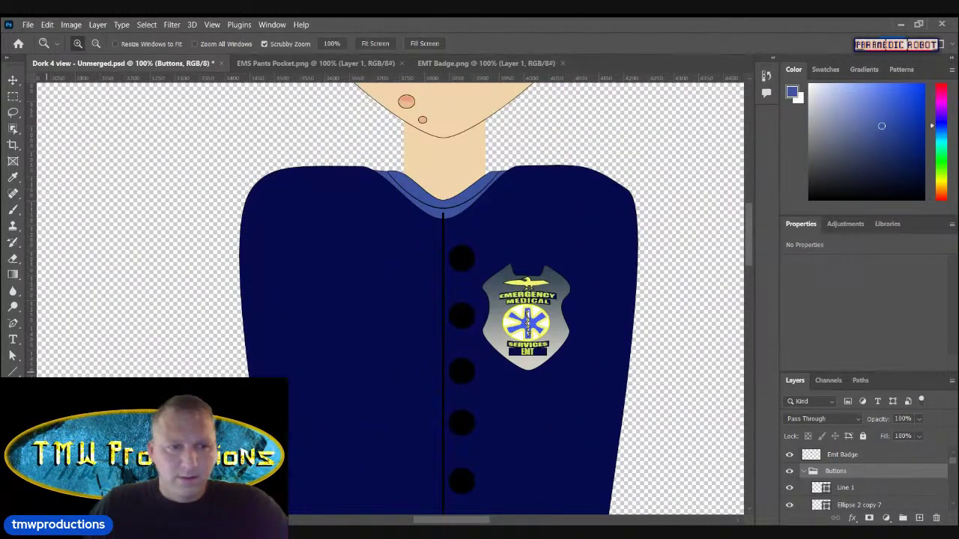
{"action": "left_click", "coordinate": [11, 323]}
{"action": "left_click", "coordinate": [79, 359]}
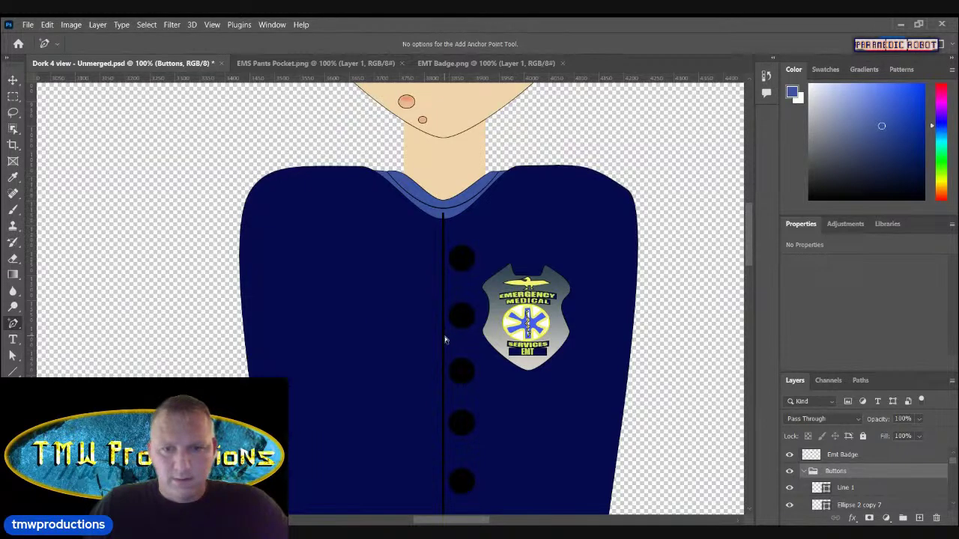
{"action": "key", "text": "v"}
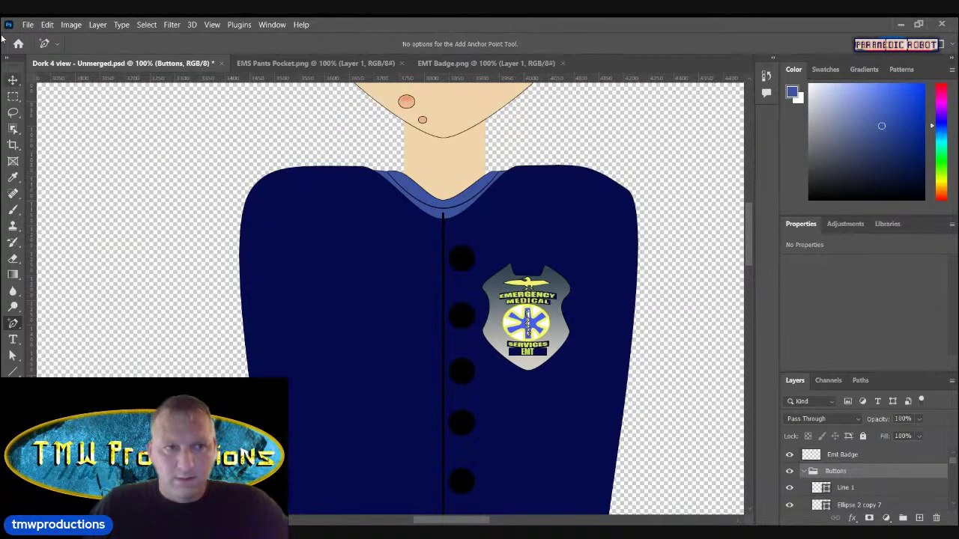
{"action": "left_click", "coordinate": [443, 290]}
{"action": "key", "text": "p"}
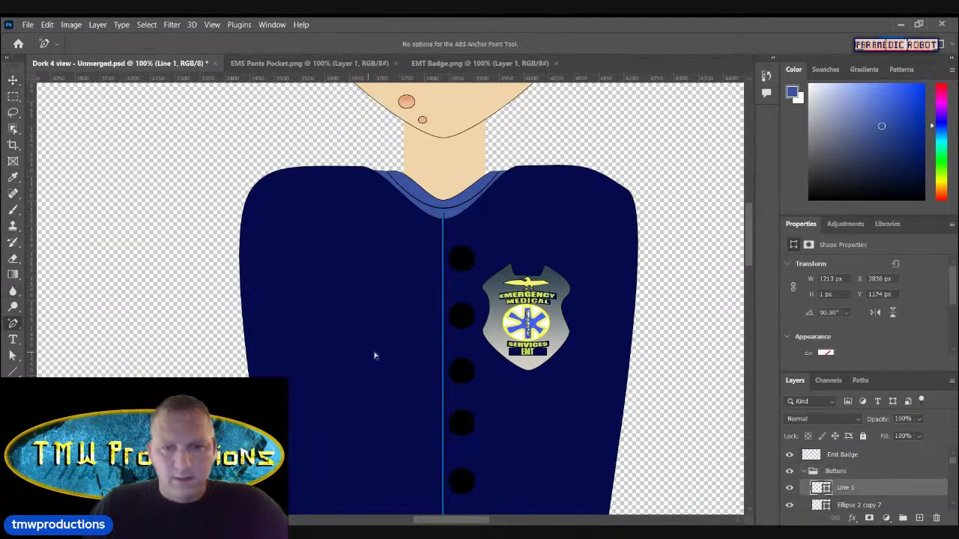
{"action": "left_click", "coordinate": [442, 351]}
{"action": "left_click", "coordinate": [15, 356]}
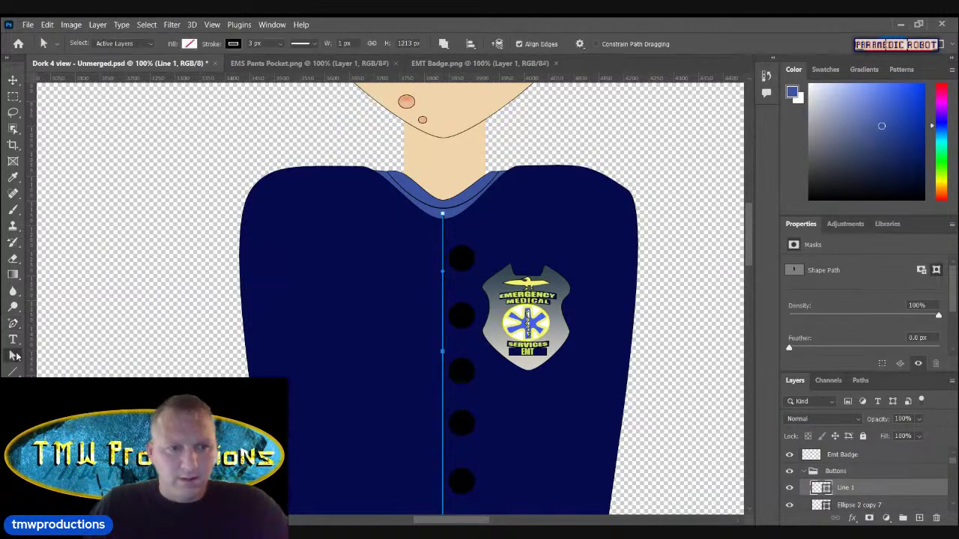
{"action": "left_click_drag", "start_coordinate": [443, 357], "coordinate": [456, 357]}
Step: Add a second anchor point on the line's remaining straight side, pull it onto the first one and adjust its curve handle
{"action": "left_click", "coordinate": [12, 325]}
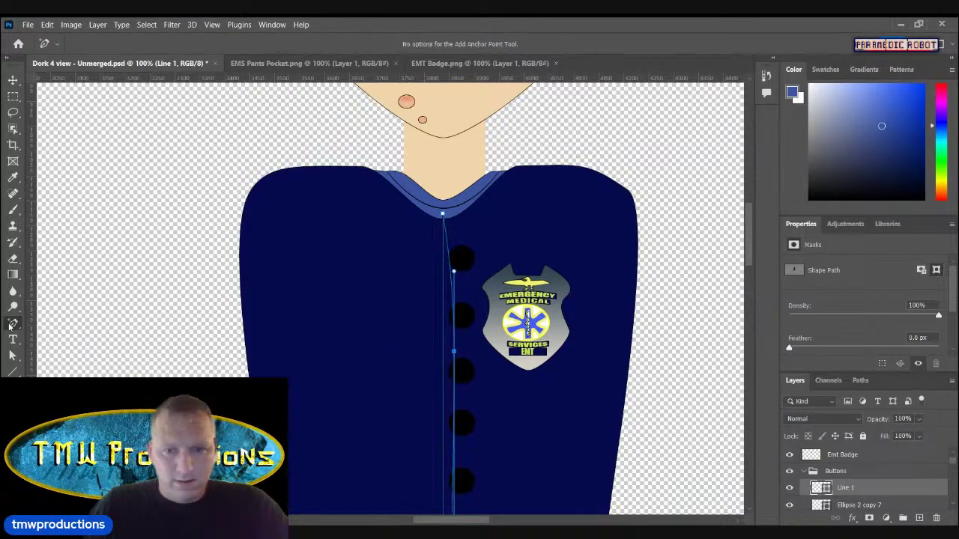
{"action": "left_click", "coordinate": [444, 354]}
{"action": "key", "text": "a"}
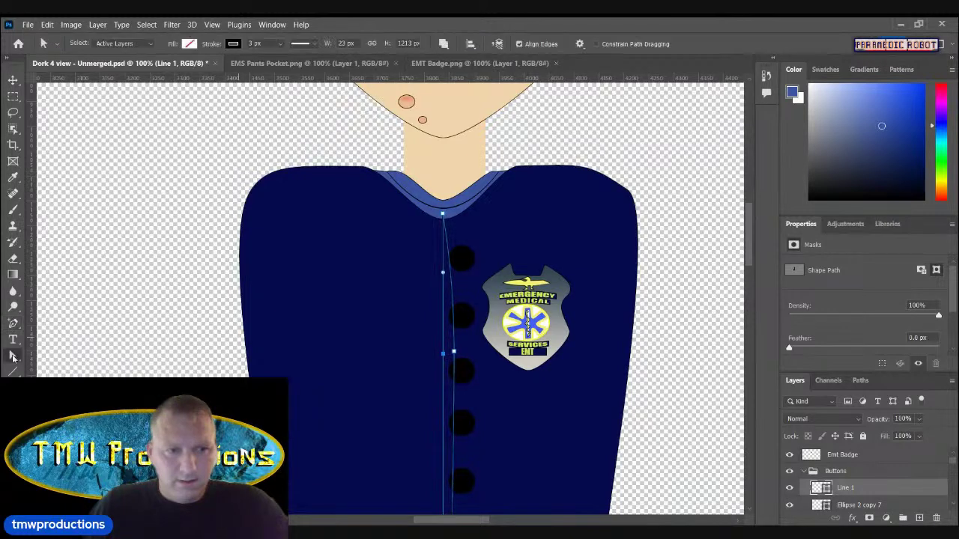
{"action": "left_click_drag", "start_coordinate": [442, 359], "coordinate": [455, 357]}
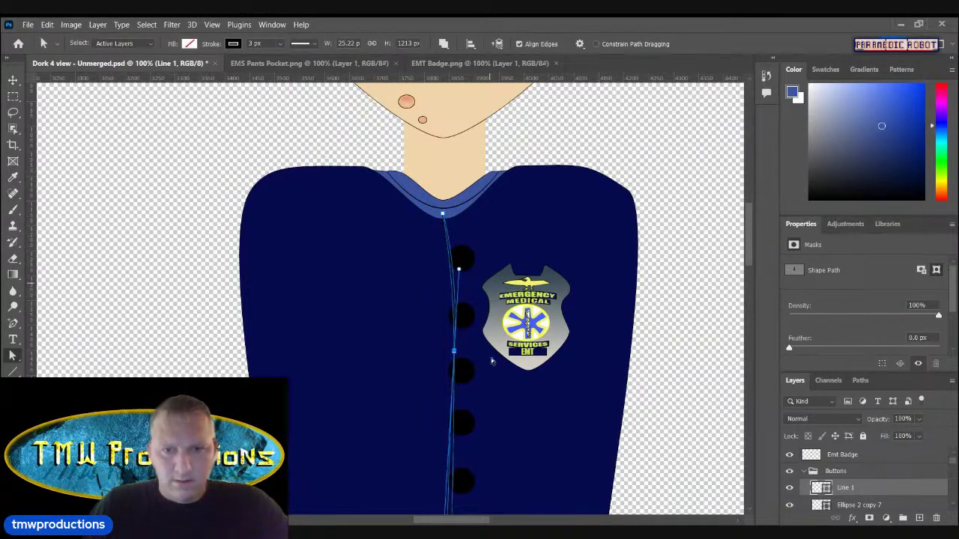
{"action": "left_click_drag", "start_coordinate": [461, 271], "coordinate": [458, 276]}
{"action": "left_click", "coordinate": [629, 343]}
{"action": "left_click", "coordinate": [13, 80]}
{"action": "left_click", "coordinate": [13, 80]}
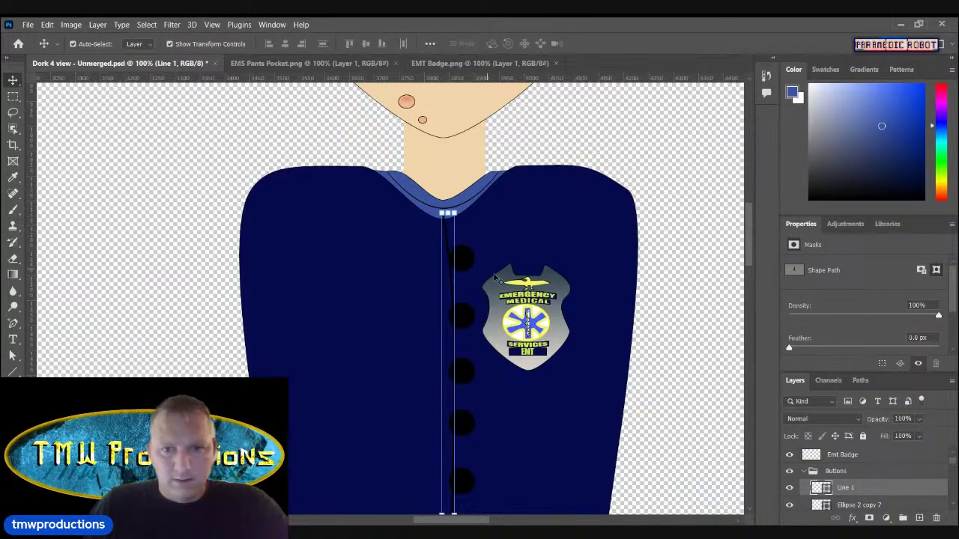
{"action": "key", "text": "ctrl+t"}
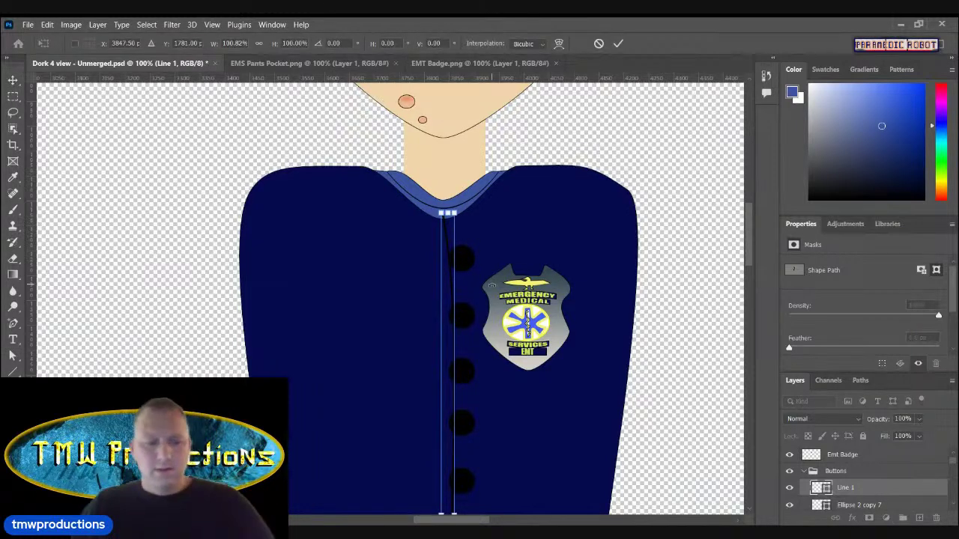
{"action": "key", "text": "ctrl+z"}
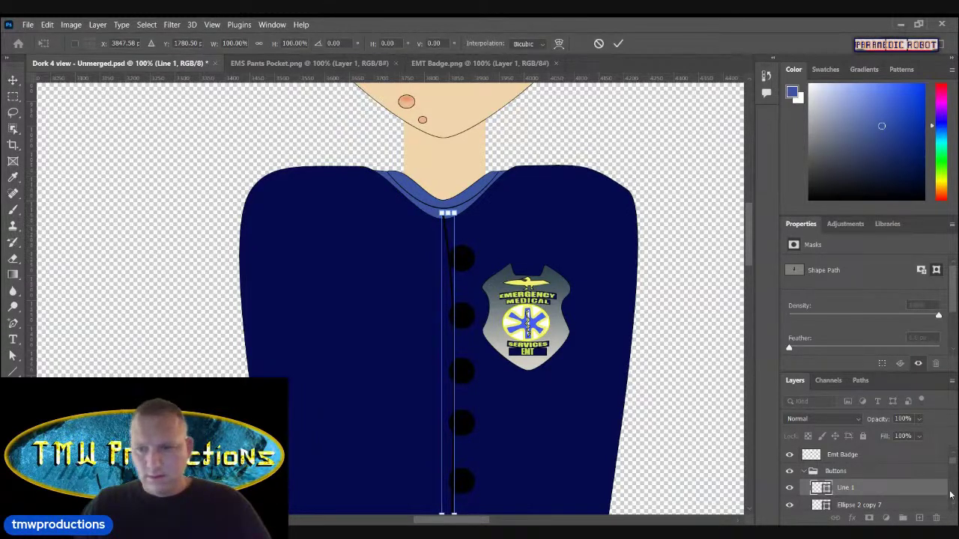
{"action": "key", "text": "Return"}
Step: Move the top button sideways toward the badge until it clears the curved centre line
{"action": "left_click", "coordinate": [871, 504]}
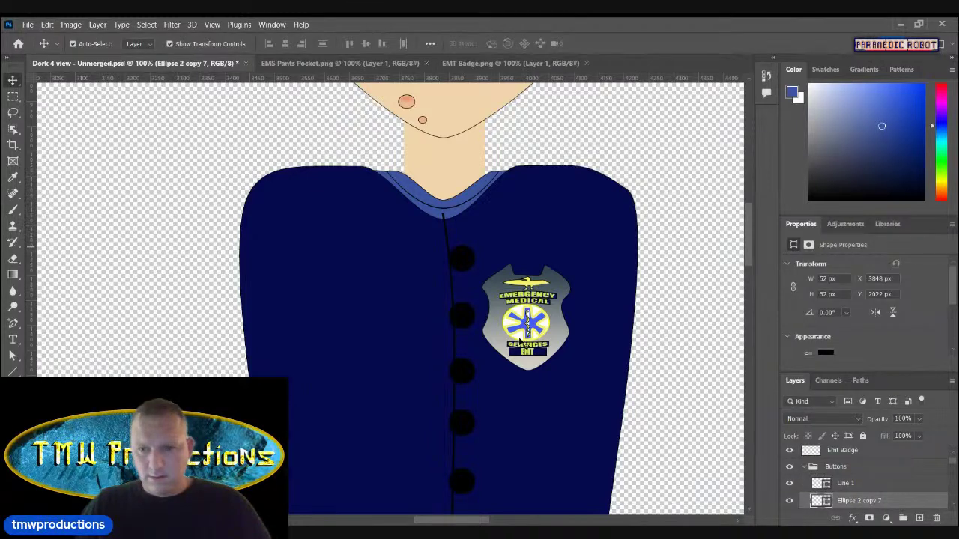
{"action": "scroll", "coordinate": [873, 480], "scroll_direction": "down", "scroll_amount": 4}
{"action": "left_click", "coordinate": [873, 467]}
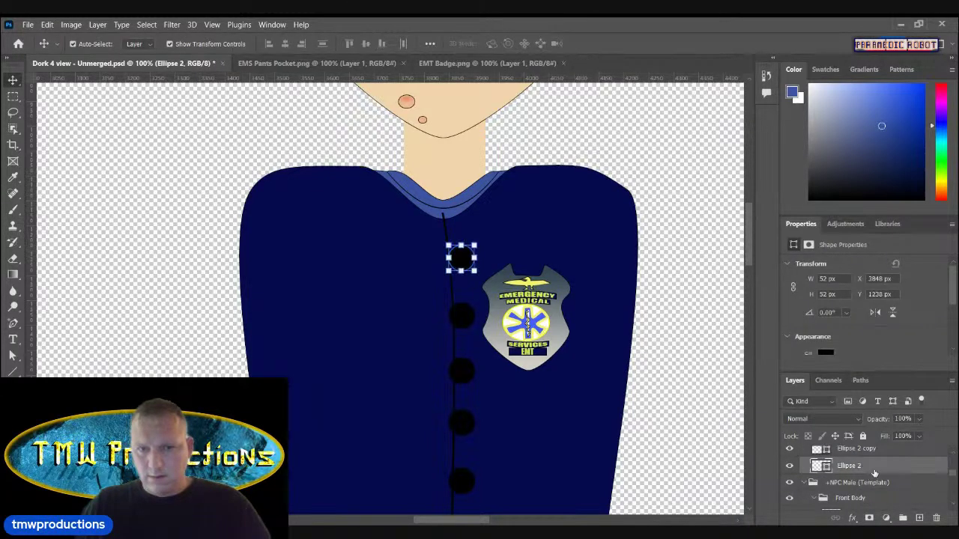
{"action": "key", "text": "Right"}
{"action": "key", "text": "shift+Right"}
{"action": "key", "text": "Right"}
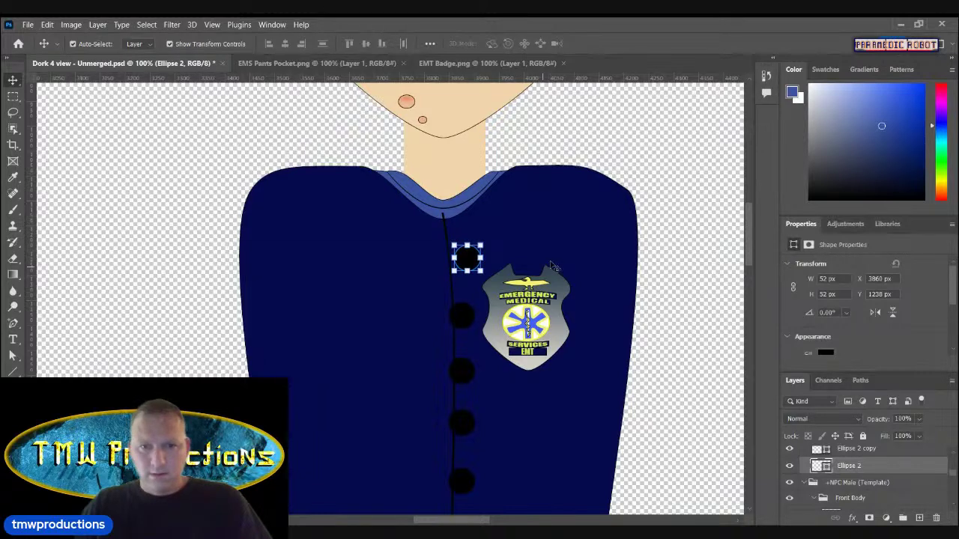
Step: Move the second button sideways toward the badge to X 3875 px, keeping its height
{"action": "key", "text": "alt+bracketright"}
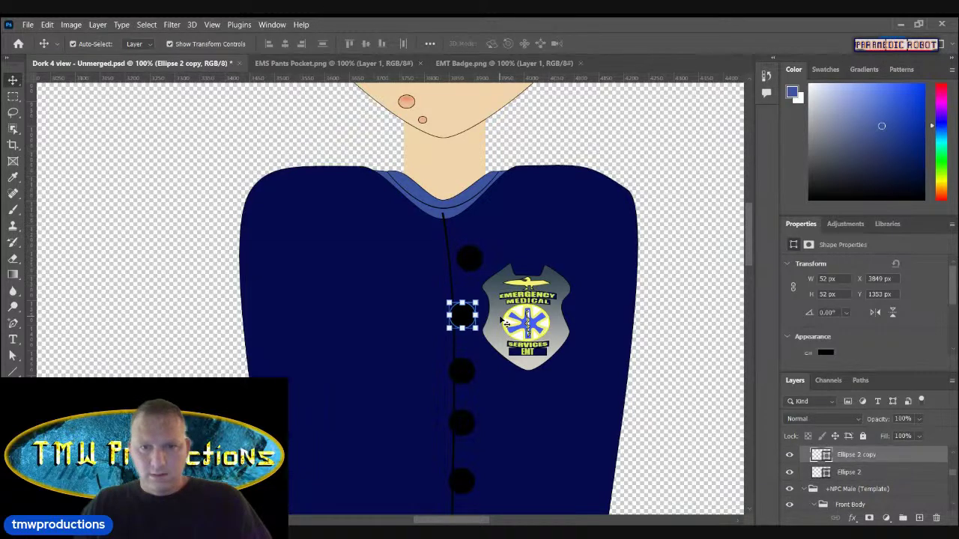
{"action": "key", "text": "shift+Right"}
{"action": "key", "text": "Right"}
{"action": "key", "text": "Right"}
{"action": "key", "text": "Right"}
{"action": "key", "text": "Right"}
{"action": "key", "text": "shift+Right"}
{"action": "key", "text": "Right"}
{"action": "key", "text": "Right"}
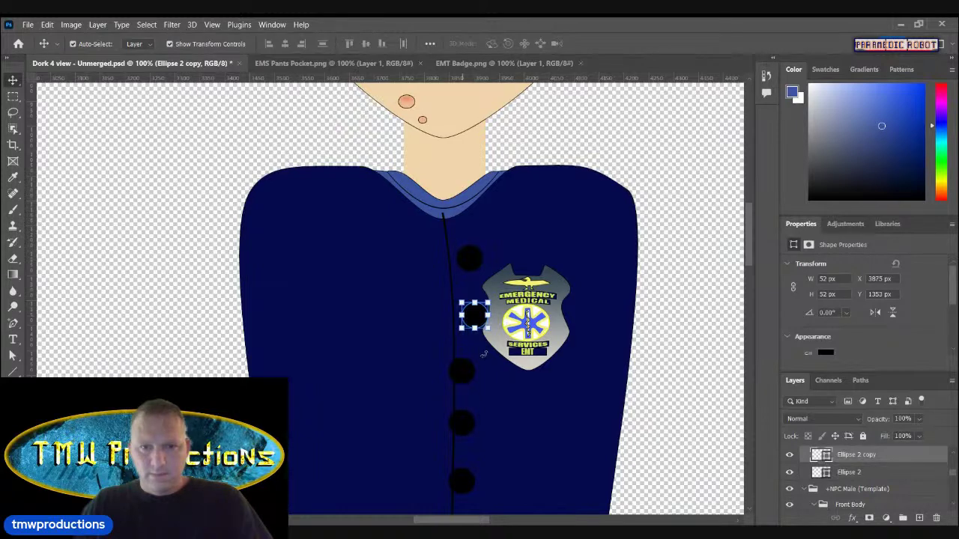
Step: Move the third and fourth buttons sideways to about X 3875 px, in line with the second button
{"action": "left_click_drag", "start_coordinate": [480, 325], "coordinate": [467, 378], "text": "alt"}
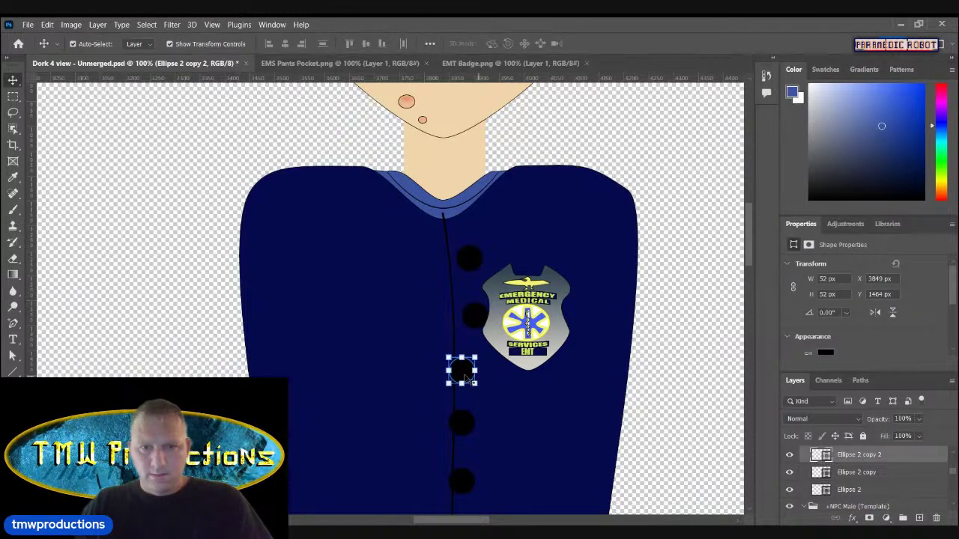
{"action": "key", "text": "shift+Right"}
{"action": "key", "text": "shift+Right"}
{"action": "left_click_drag", "start_coordinate": [480, 377], "coordinate": [465, 429], "text": "alt"}
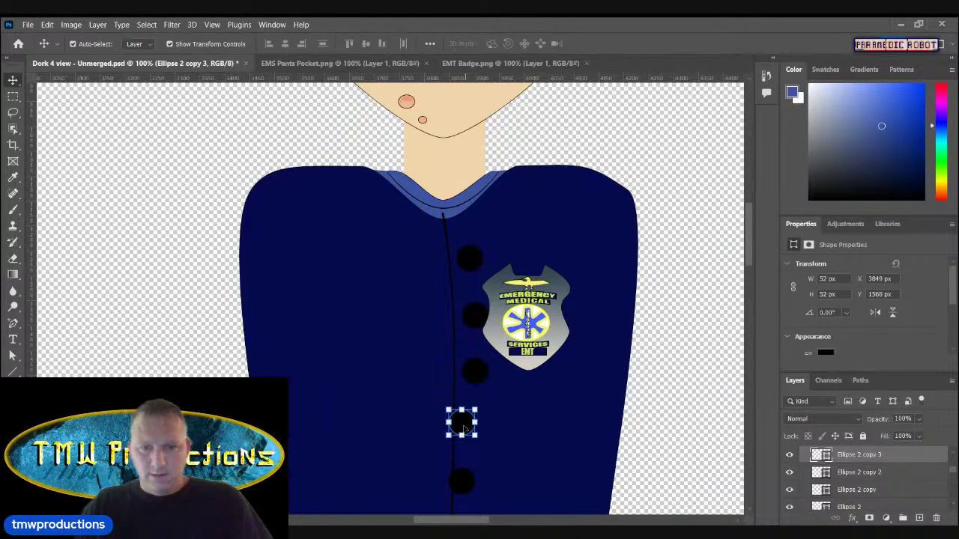
{"action": "key", "text": "shift+Right"}
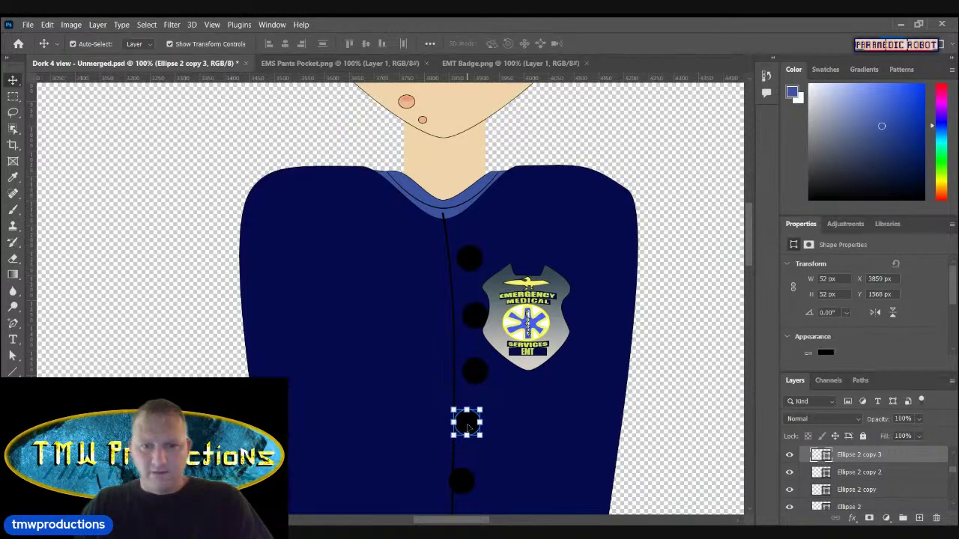
{"action": "left_click_drag", "start_coordinate": [467, 424], "coordinate": [476, 424]}
Step: Lower the second button slightly and move the third button to about X 3886 px, Y 1476 px
{"action": "left_click_drag", "start_coordinate": [750, 240], "coordinate": [747, 254]}
{"action": "left_click", "coordinate": [476, 243]}
{"action": "left_click_drag", "start_coordinate": [476, 241], "coordinate": [480, 247]}
{"action": "left_click", "coordinate": [475, 300]}
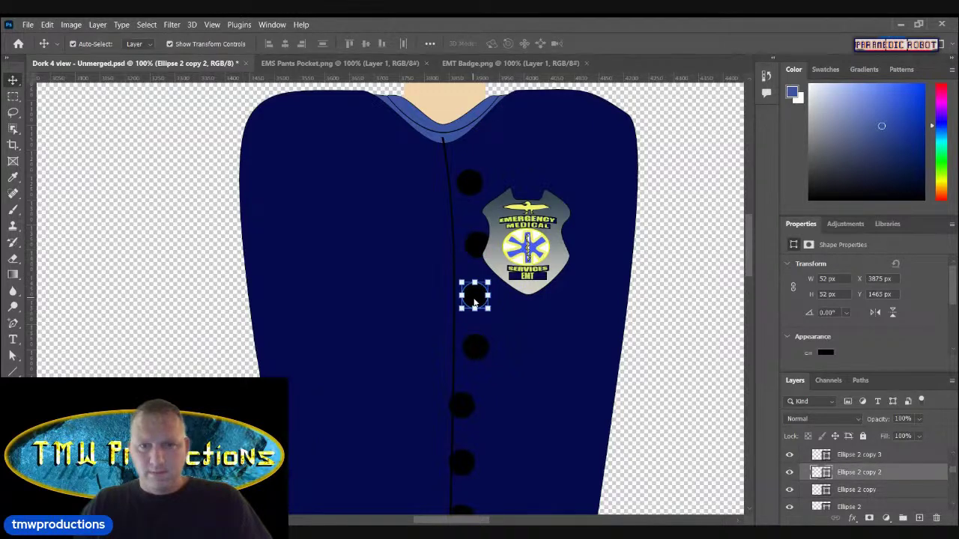
{"action": "left_click_drag", "start_coordinate": [474, 299], "coordinate": [480, 302]}
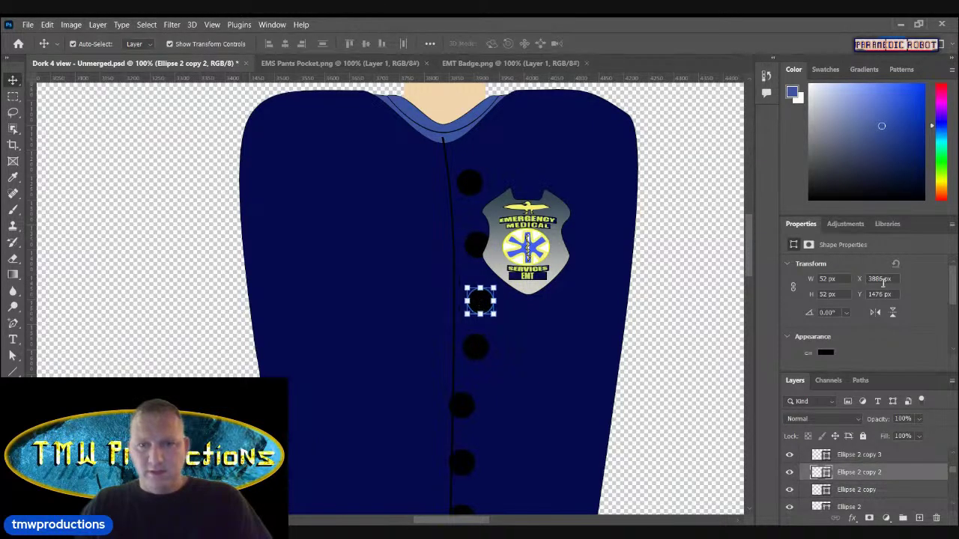
Step: Move the fourth button down to Y 1588 px and sideways to X 3878 px to even out the spacing
{"action": "left_click", "coordinate": [478, 352]}
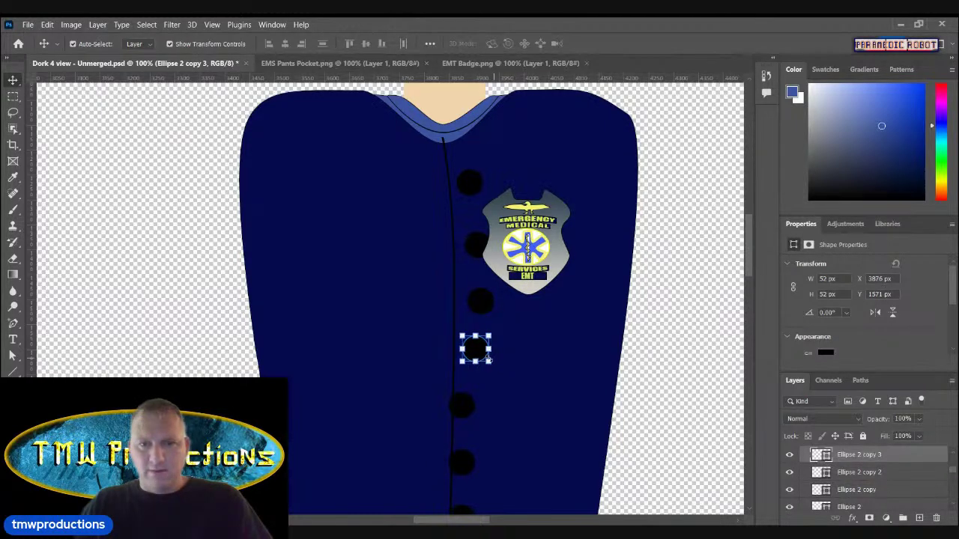
{"action": "left_click_drag", "start_coordinate": [485, 357], "coordinate": [485, 361]}
{"action": "key", "text": "Down"}
{"action": "key", "text": "Down"}
{"action": "key", "text": "Down"}
{"action": "key", "text": "Down"}
{"action": "key", "text": "Down"}
{"action": "key", "text": "Down"}
{"action": "key", "text": "Down"}
{"action": "key", "text": "Down"}
{"action": "key", "text": "Down"}
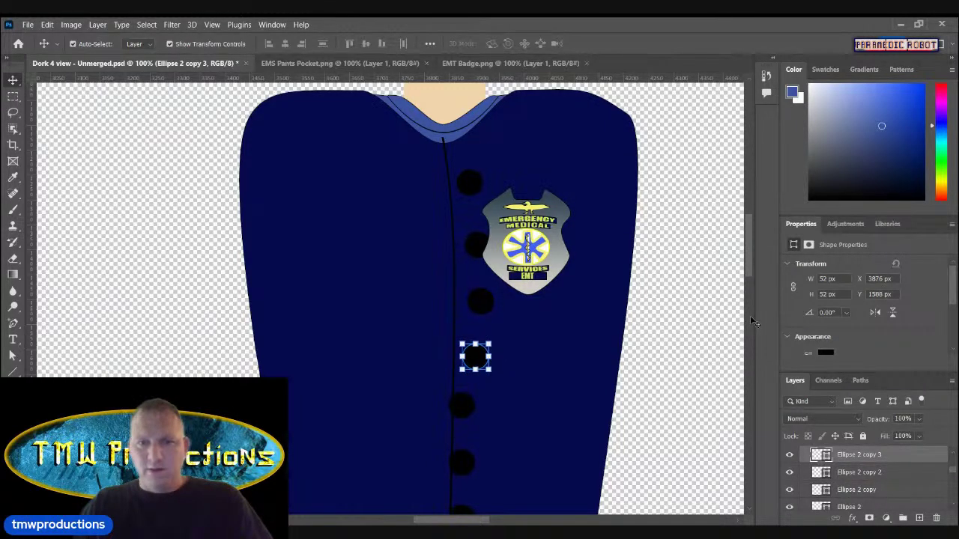
{"action": "key", "text": "Right"}
{"action": "key", "text": "Right"}
{"action": "key", "text": "Right"}
{"action": "key", "text": "Right"}
{"action": "key", "text": "Left"}
{"action": "key", "text": "Left"}
Step: Move the fifth button sideways away from the centre line to X 3878 px
{"action": "scroll", "coordinate": [751, 262], "scroll_direction": "down", "scroll_amount": 2}
{"action": "scroll", "coordinate": [749, 267], "scroll_direction": "down", "scroll_amount": 1}
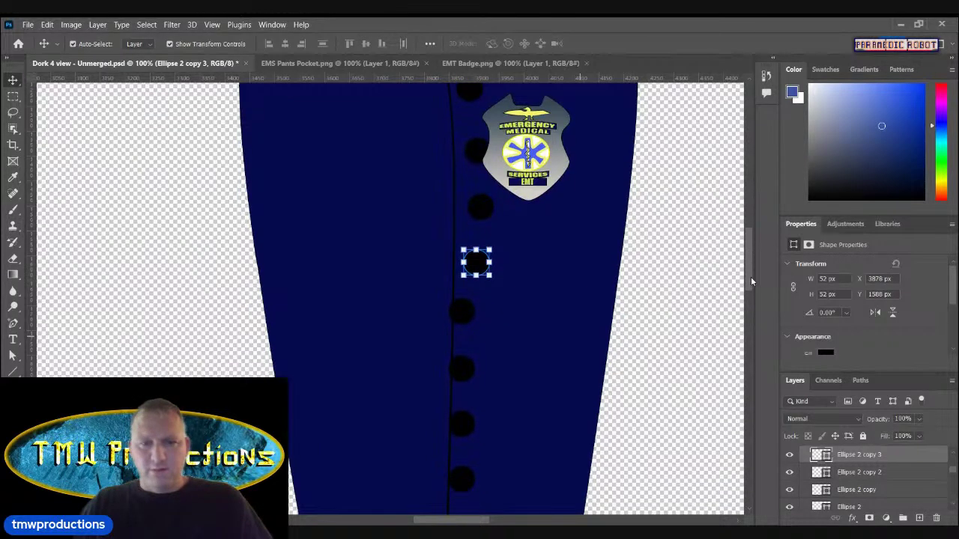
{"action": "left_click", "coordinate": [468, 314]}
{"action": "key", "text": "Right"}
{"action": "key", "text": "Right"}
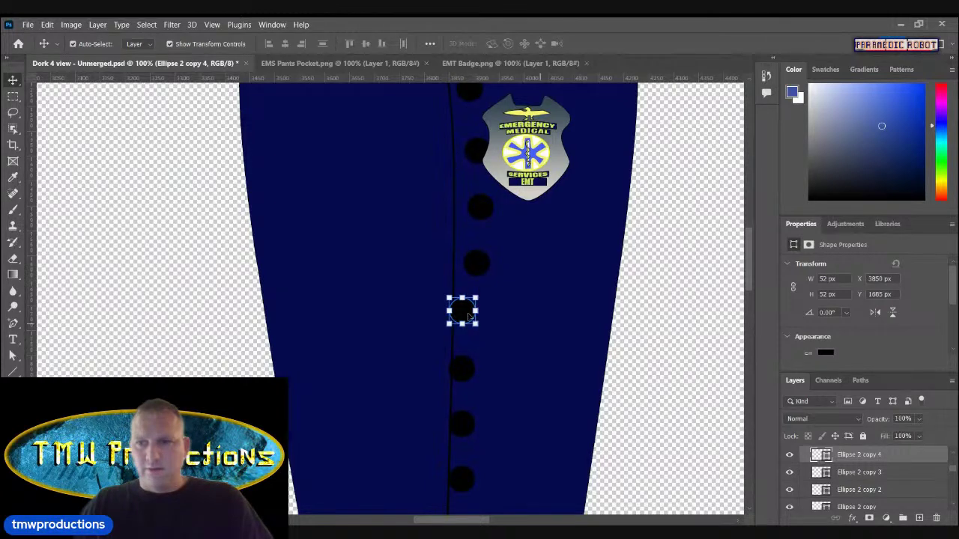
{"action": "key", "text": "Right"}
{"action": "key", "text": "Right"}
{"action": "key", "text": "Right"}
{"action": "key", "text": "Right"}
{"action": "key", "text": "Right"}
{"action": "key", "text": "Right"}
{"action": "key", "text": "Right"}
{"action": "key", "text": "Right"}
{"action": "key", "text": "Right"}
{"action": "key", "text": "Right"}
{"action": "key", "text": "Right"}
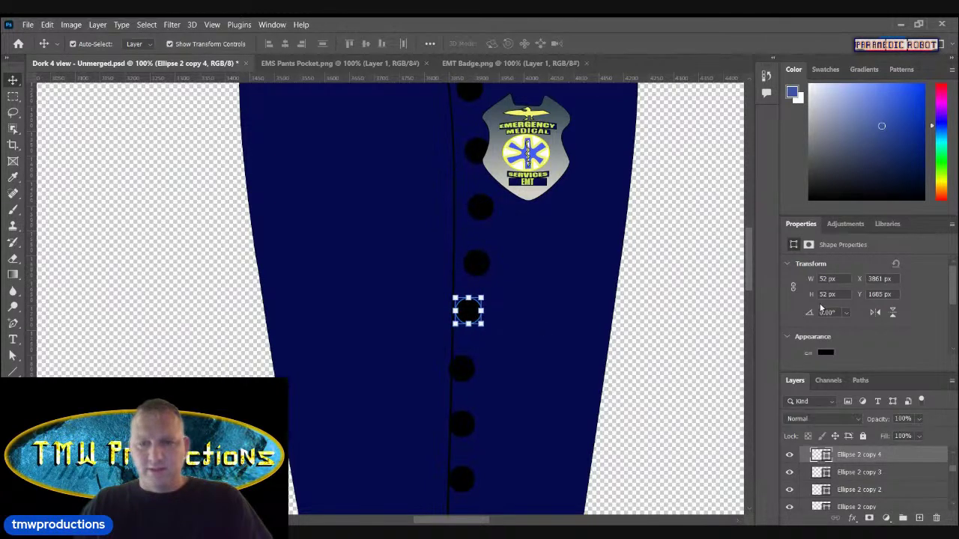
{"action": "key", "text": "Right"}
{"action": "key", "text": "Right"}
{"action": "key", "text": "Right"}
{"action": "key", "text": "Right"}
{"action": "key", "text": "Right"}
{"action": "key", "text": "Right"}
{"action": "key", "text": "Right"}
{"action": "key", "text": "Right"}
{"action": "key", "text": "Right"}
{"action": "key", "text": "Right"}
{"action": "key", "text": "Right"}
{"action": "key", "text": "Right"}
{"action": "key", "text": "Right"}
{"action": "key", "text": "Right"}
{"action": "key", "text": "Right"}
{"action": "key", "text": "Right"}
{"action": "key", "text": "Right"}
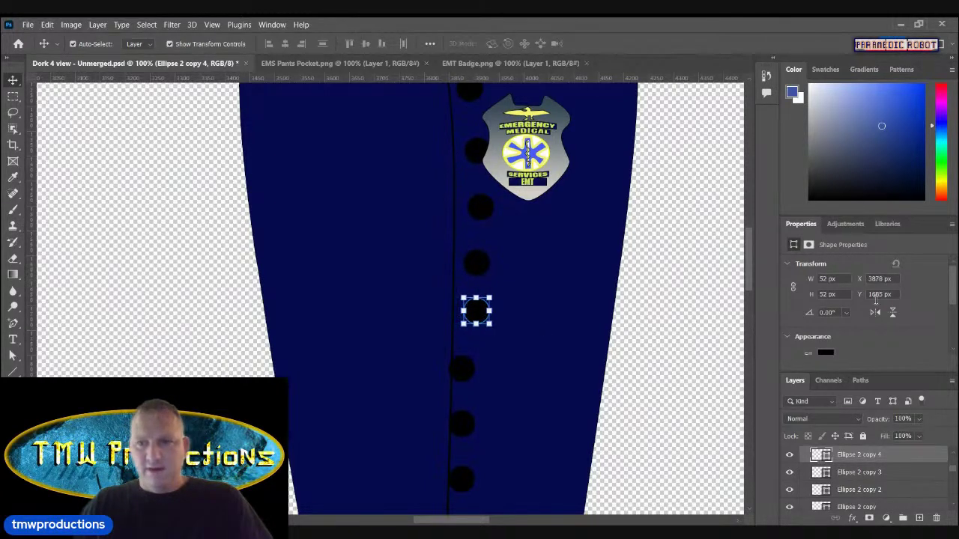
Step: Lower the fifth button to a Y position of 1707 px
{"action": "left_click_drag", "start_coordinate": [863, 297], "coordinate": [867, 297]}
{"action": "double_click", "coordinate": [880, 294]}
{"action": "type", "text": "1780"}
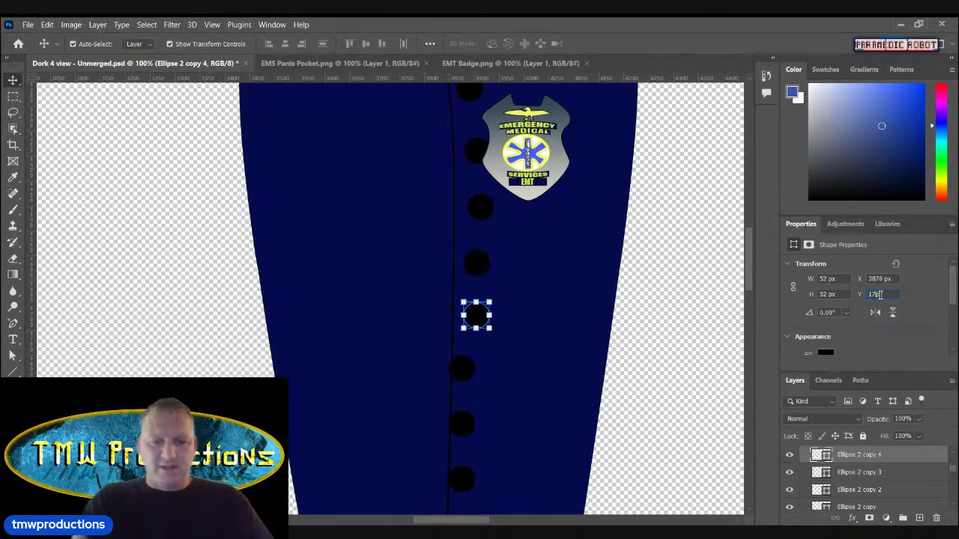
{"action": "key", "text": "Return"}
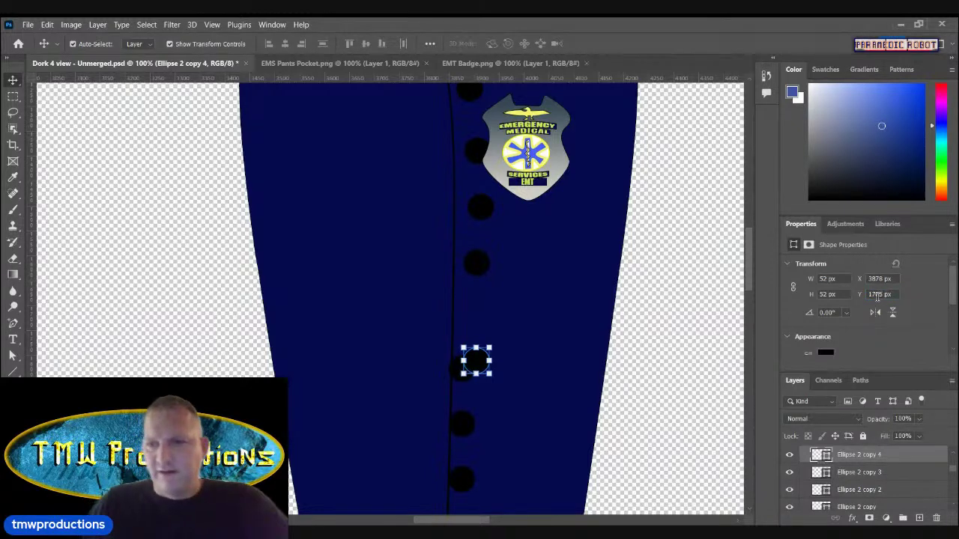
{"action": "left_click_drag", "start_coordinate": [861, 295], "coordinate": [836, 294]}
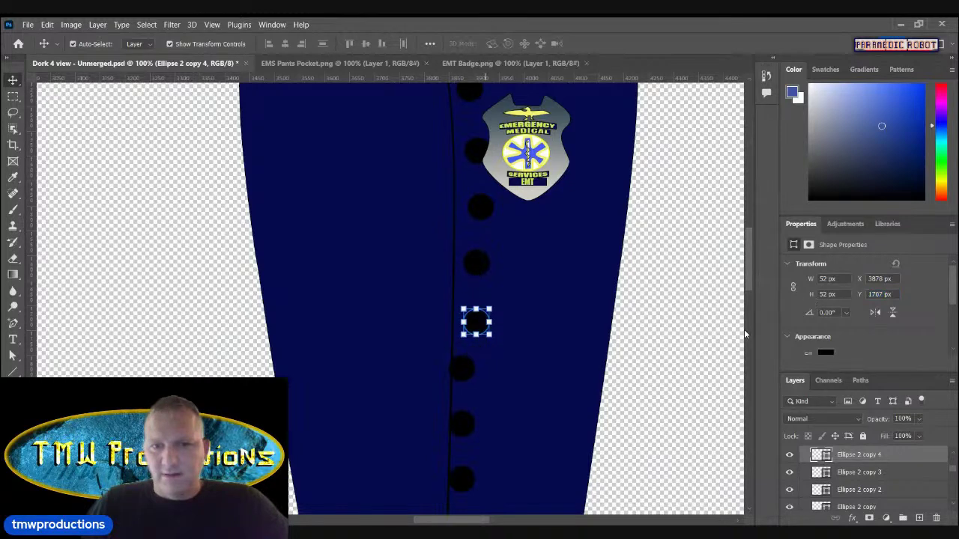
Step: Move the sixth button down and away from the centre line to X 3870 px, Y 1834 px
{"action": "left_click", "coordinate": [461, 378]}
{"action": "left_click_drag", "start_coordinate": [461, 379], "coordinate": [472, 396]}
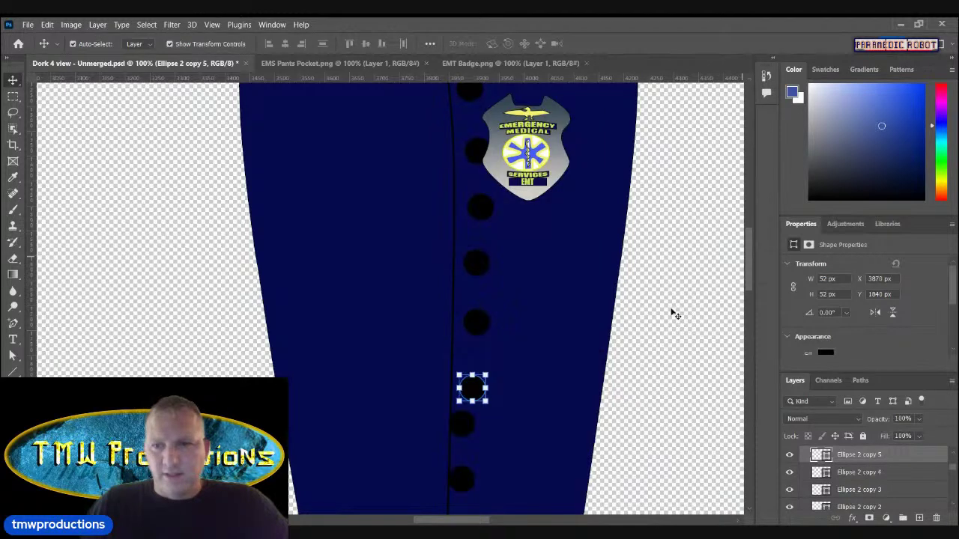
{"action": "key", "text": "Up"}
{"action": "key", "text": "Up"}
{"action": "key", "text": "Up"}
{"action": "key", "text": "Up"}
{"action": "key", "text": "Up"}
{"action": "key", "text": "Up"}
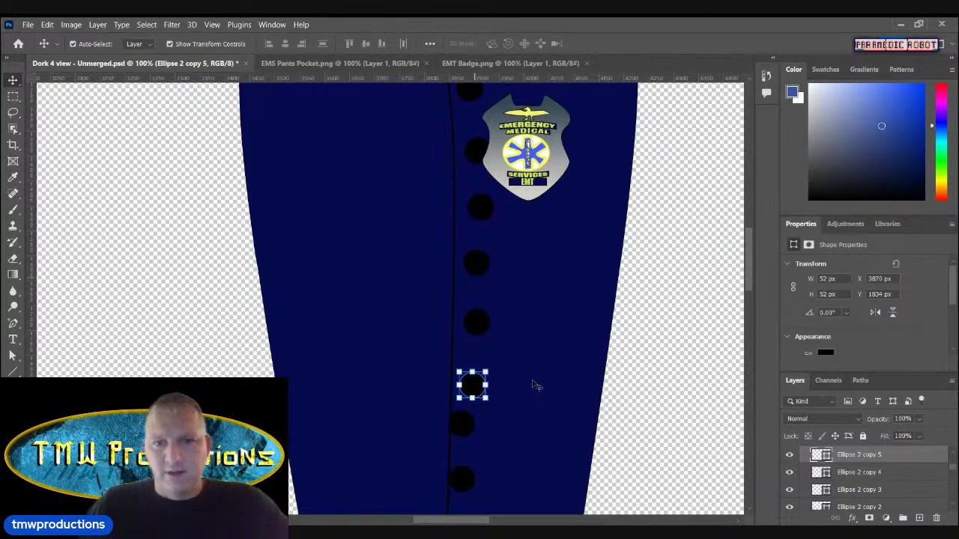
Step: Shift the fourth button farther from the centre line to X 3884 px
{"action": "left_click", "coordinate": [476, 263]}
{"action": "key", "text": "Right"}
{"action": "key", "text": "Right"}
{"action": "key", "text": "Right"}
{"action": "key", "text": "Right"}
{"action": "key", "text": "Right"}
{"action": "key", "text": "Right"}
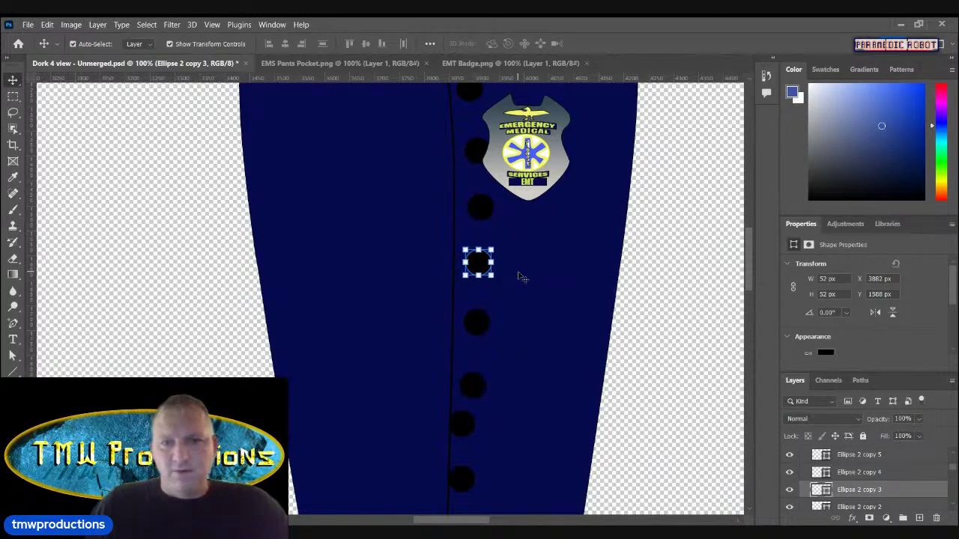
{"action": "key", "text": "Right"}
{"action": "key", "text": "Right"}
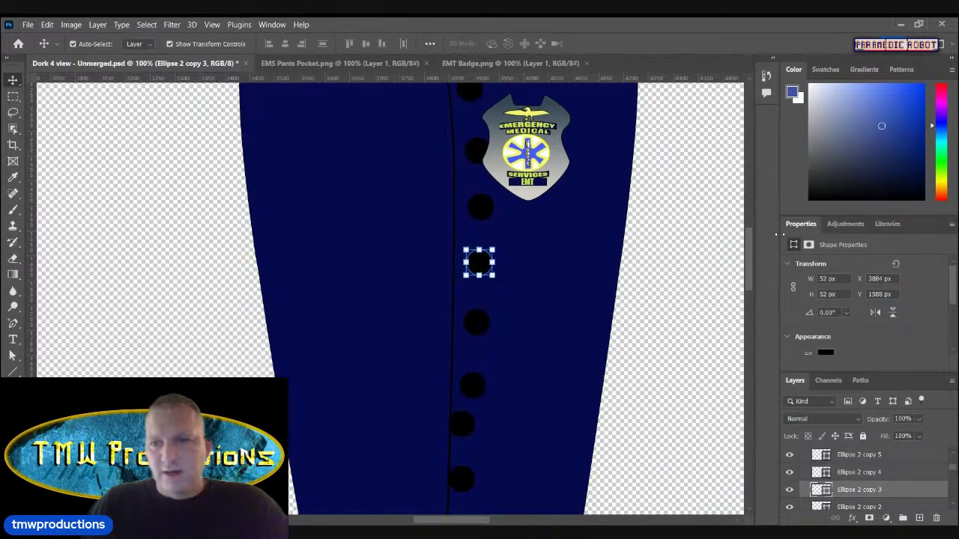
Step: Move the lowest shirt button down to just above the belt and reposition the seventh button between it and the sixth
{"action": "mouse_move", "coordinate": [750, 260]}
{"action": "left_mouse_down"}
{"action": "mouse_move", "coordinate": [751, 247]}
{"action": "mouse_move", "coordinate": [748, 271]}
{"action": "left_mouse_up"}
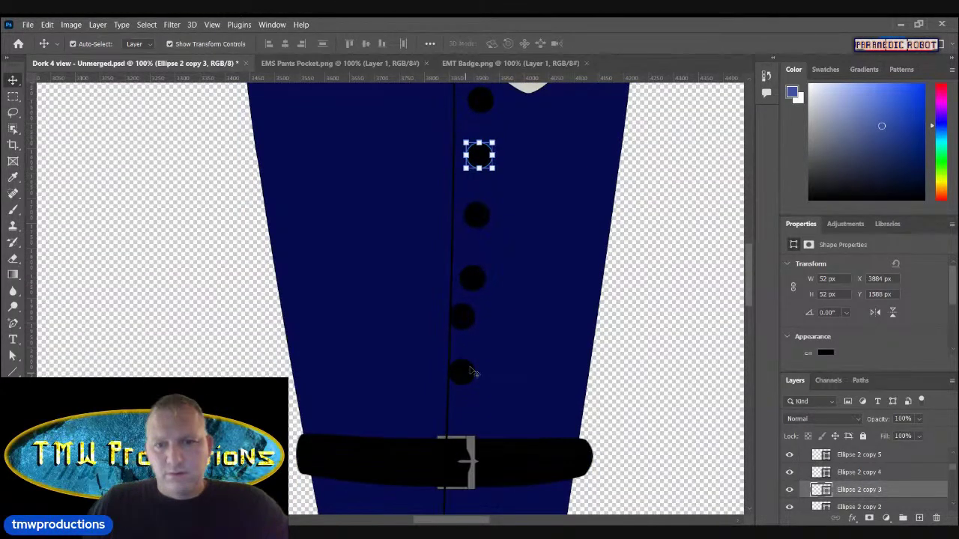
{"action": "left_click_drag", "start_coordinate": [470, 368], "coordinate": [468, 426]}
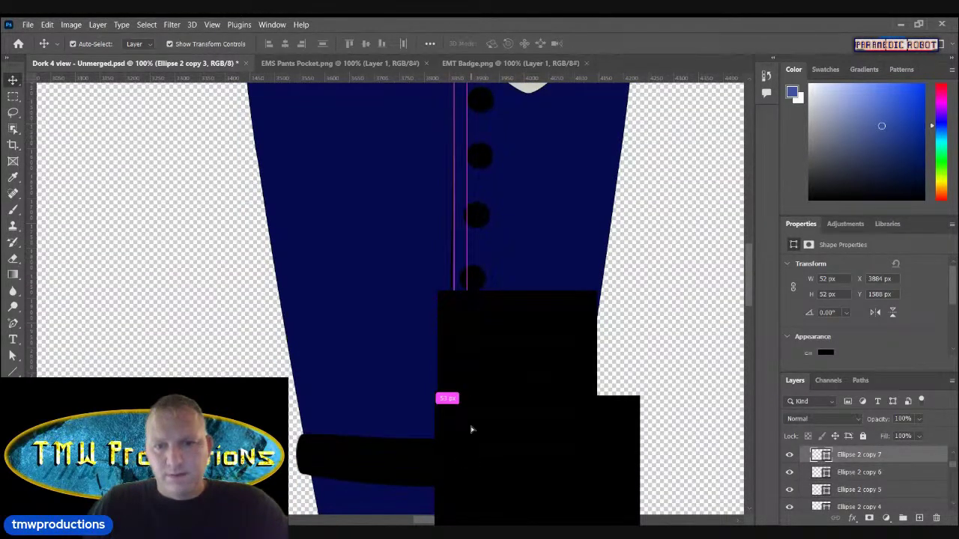
{"action": "left_click", "coordinate": [471, 321]}
{"action": "left_click_drag", "start_coordinate": [473, 323], "coordinate": [469, 352]}
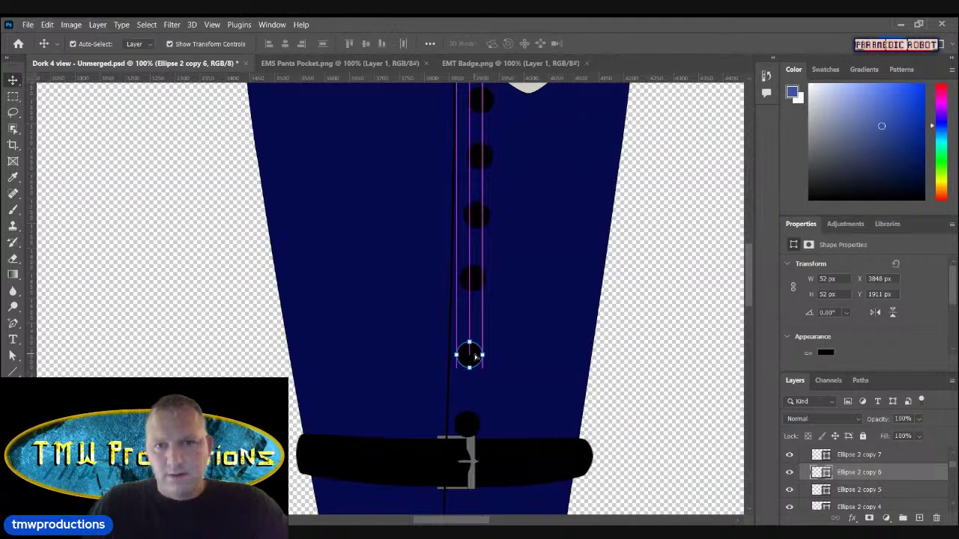
{"action": "left_click", "coordinate": [529, 315]}
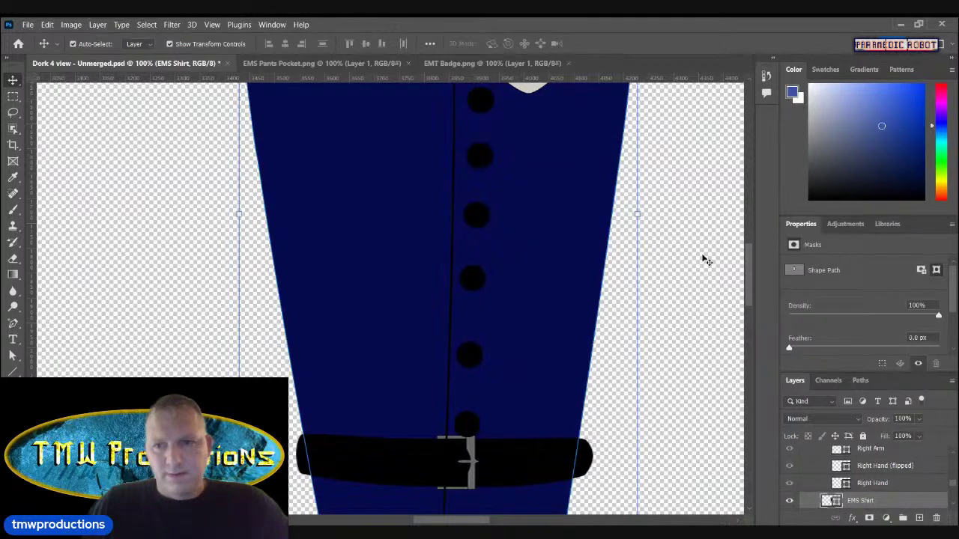
Step: Add a new layer directly above the EMS Shirt layer and name it Right Collar
{"action": "left_click_drag", "start_coordinate": [745, 255], "coordinate": [770, 214]}
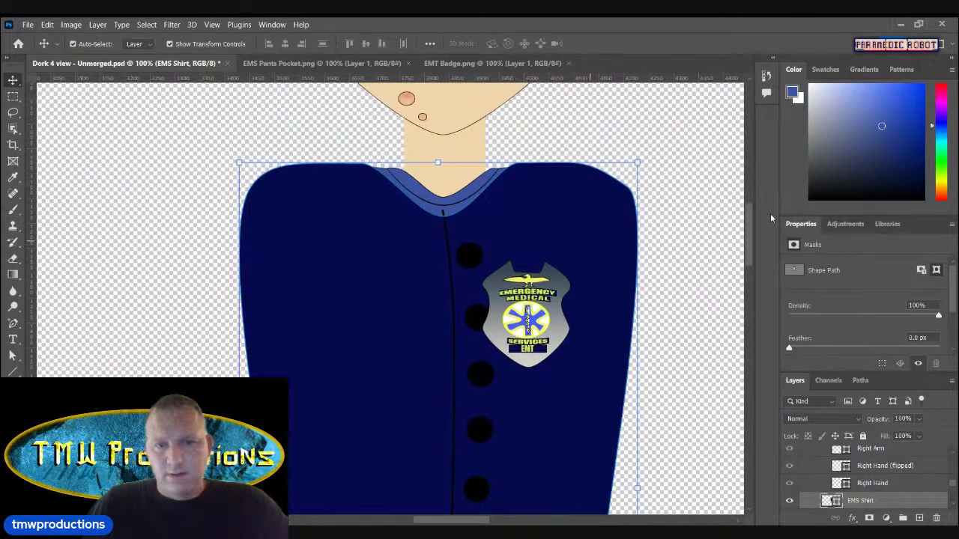
{"action": "key", "text": "z"}
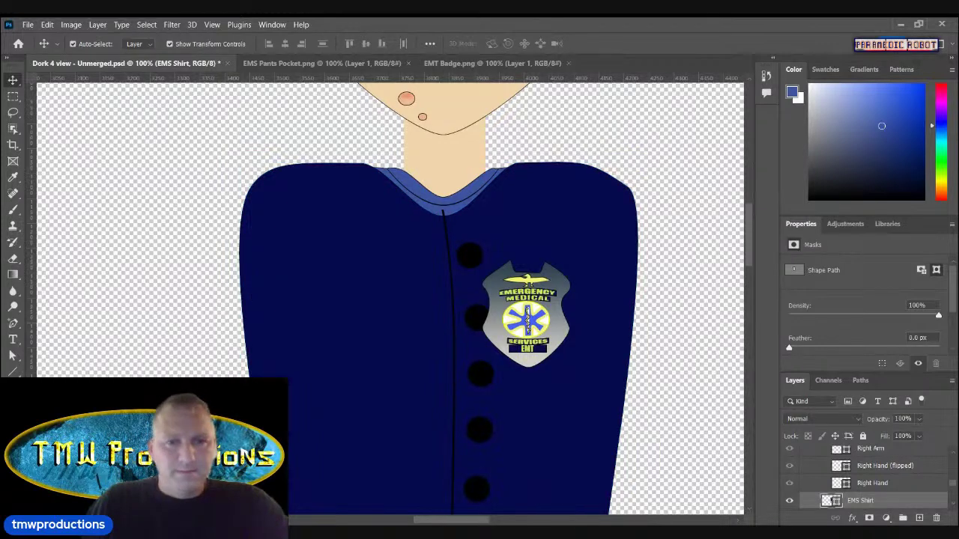
{"action": "left_click", "coordinate": [386, 127]}
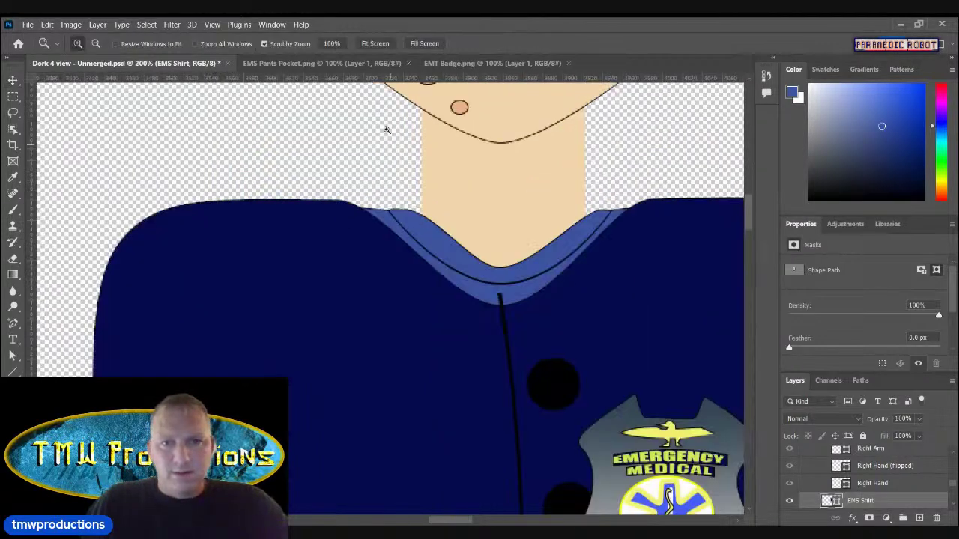
{"action": "left_click", "coordinate": [12, 79]}
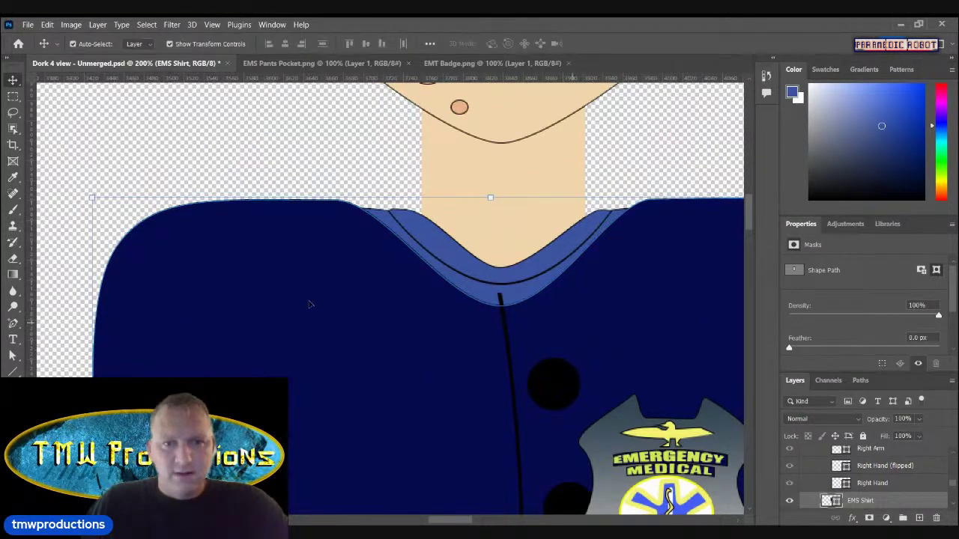
{"action": "left_click", "coordinate": [917, 517]}
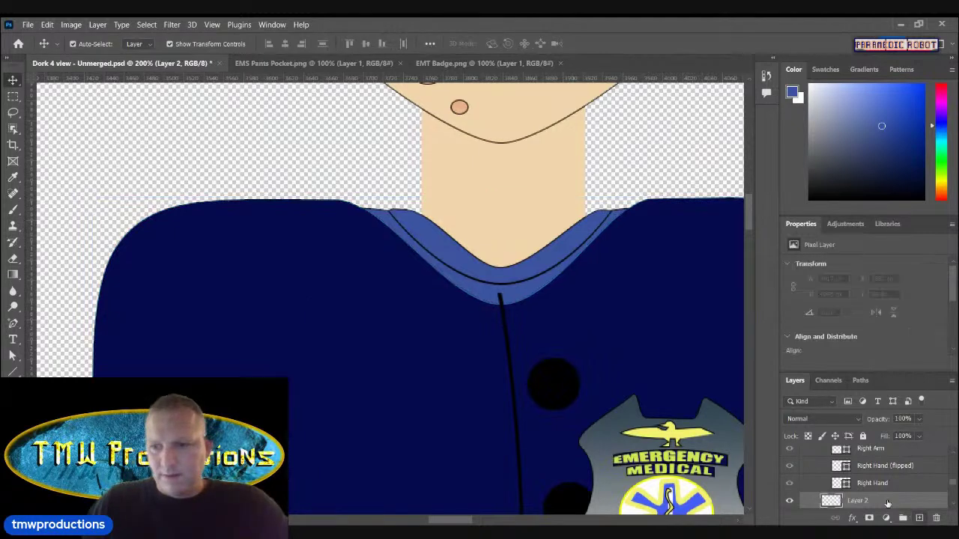
{"action": "double_click", "coordinate": [858, 500]}
{"action": "type", "text": "Right Collar"}
{"action": "key", "text": "Return"}
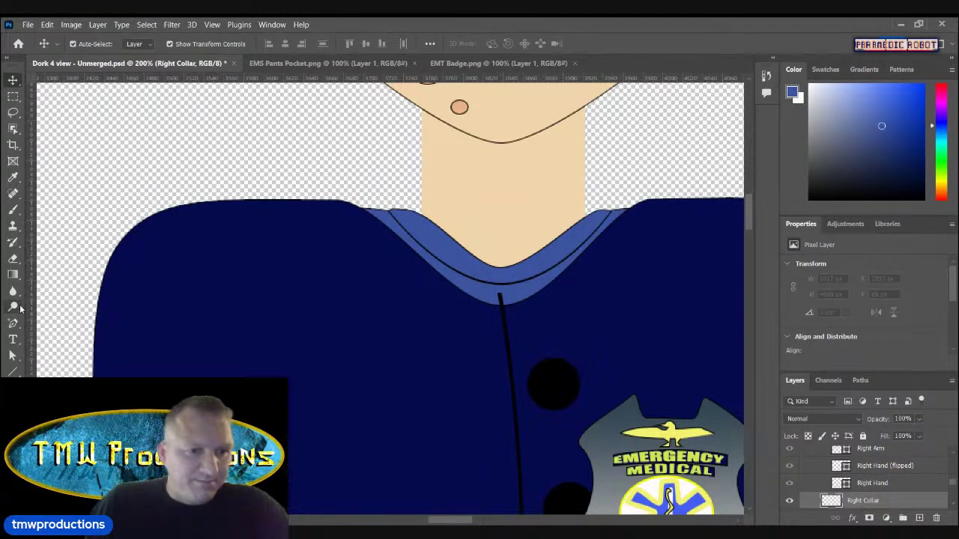
Step: Draw a blue rectangle about 240 by 65 px over the shoulder and neck opening on the Right Collar layer
{"action": "left_click", "coordinate": [18, 371]}
{"action": "left_click", "coordinate": [68, 372]}
{"action": "left_click_drag", "start_coordinate": [289, 173], "coordinate": [528, 239]}
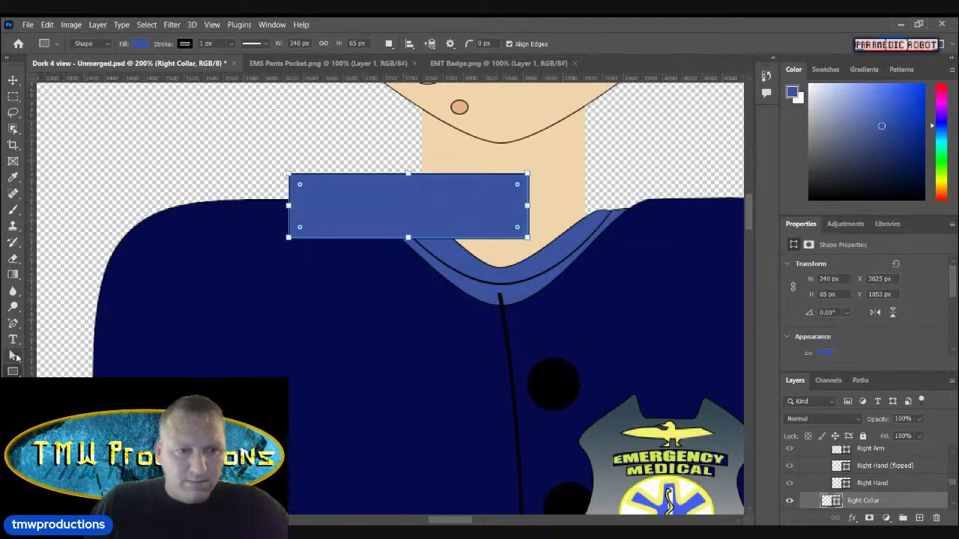
Step: Convert the collar rectangle to a regular path and move its corner points into a slanted flap from the shoulder to the centre line
{"action": "left_click", "coordinate": [12, 358]}
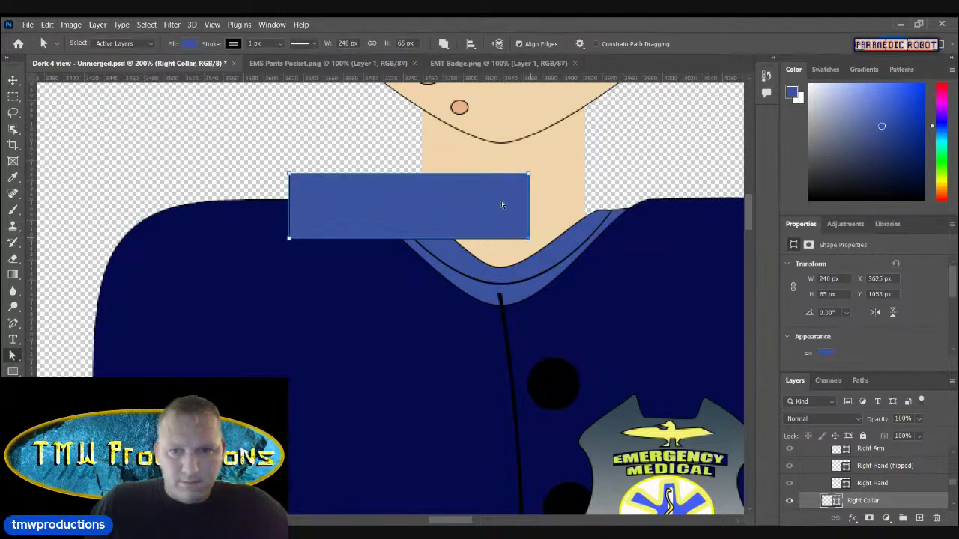
{"action": "left_click_drag", "start_coordinate": [529, 238], "coordinate": [484, 369]}
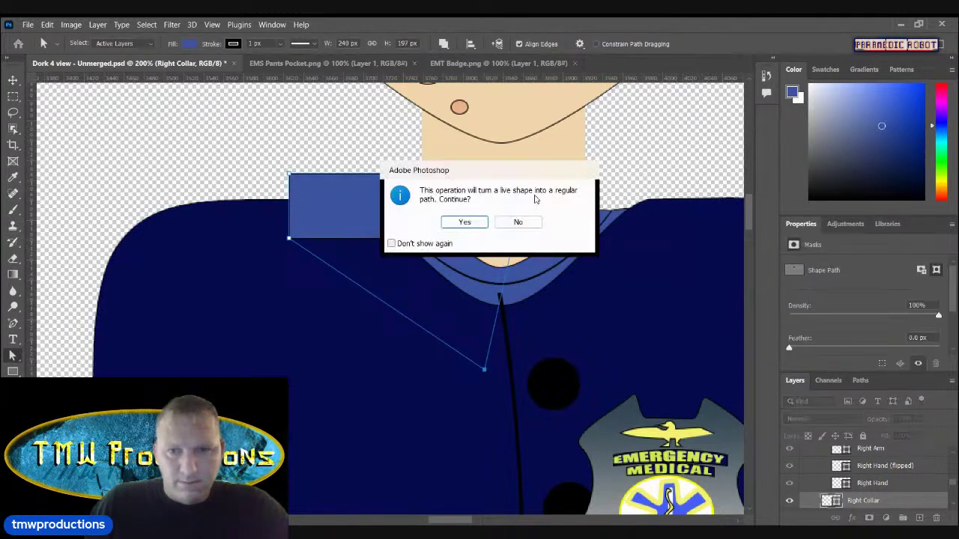
{"action": "left_click", "coordinate": [464, 221]}
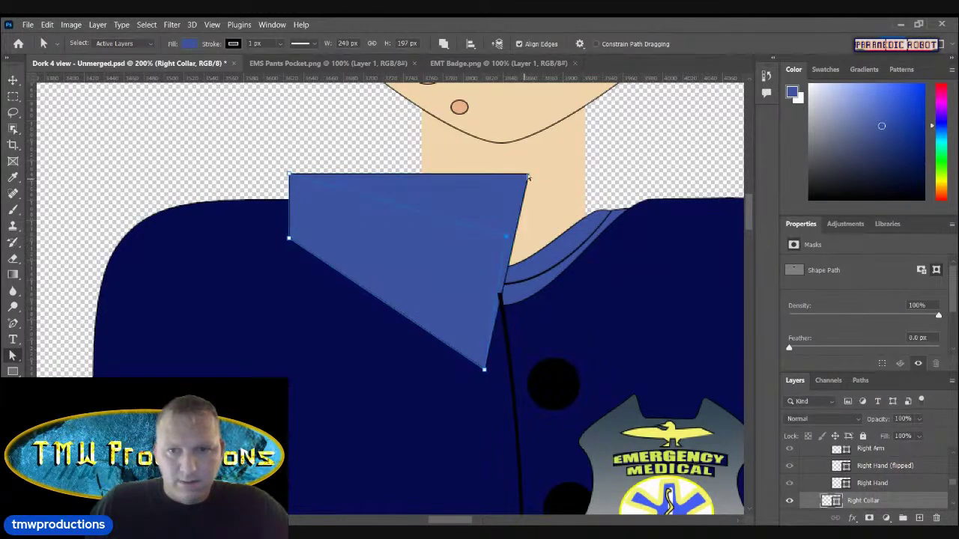
{"action": "left_click_drag", "start_coordinate": [528, 175], "coordinate": [499, 302]}
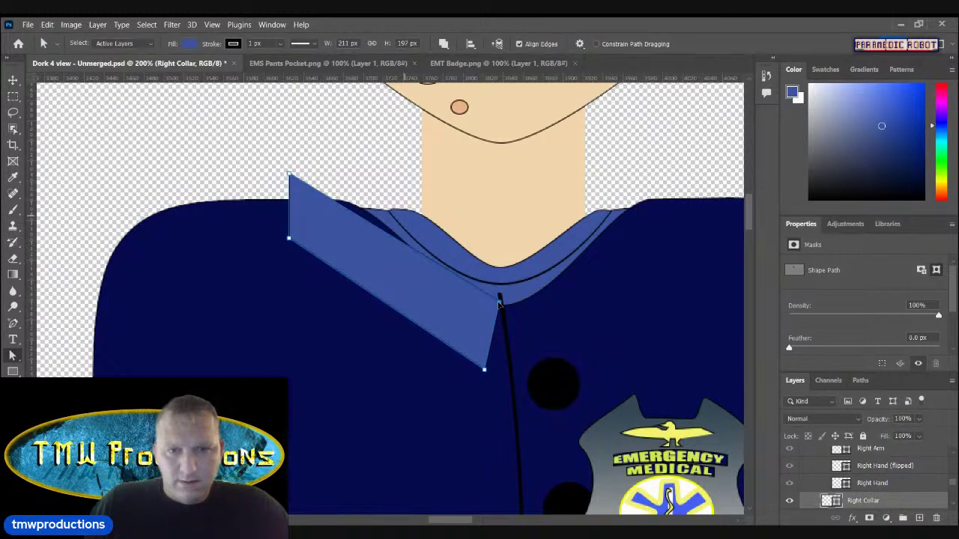
{"action": "left_click_drag", "start_coordinate": [293, 183], "coordinate": [336, 190]}
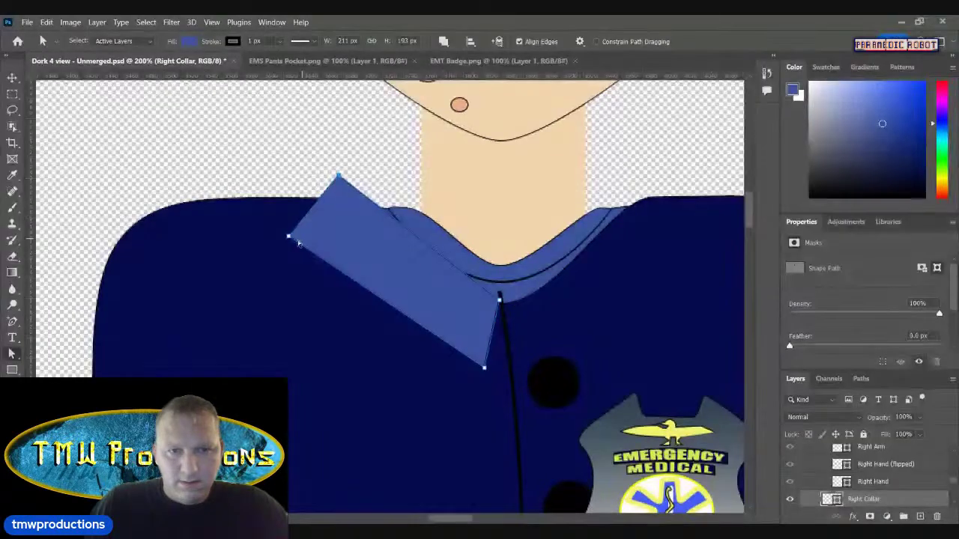
{"action": "left_click_drag", "start_coordinate": [288, 239], "coordinate": [280, 197]}
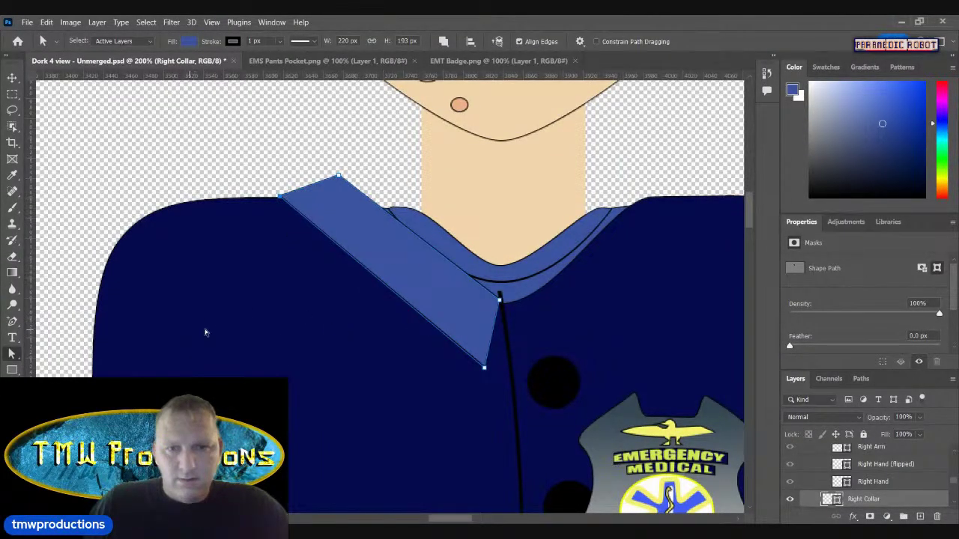
Step: Fill the collar shape with the recently used dark navy that matches the shirt
{"action": "left_click", "coordinate": [186, 41]}
{"action": "left_click", "coordinate": [143, 107]}
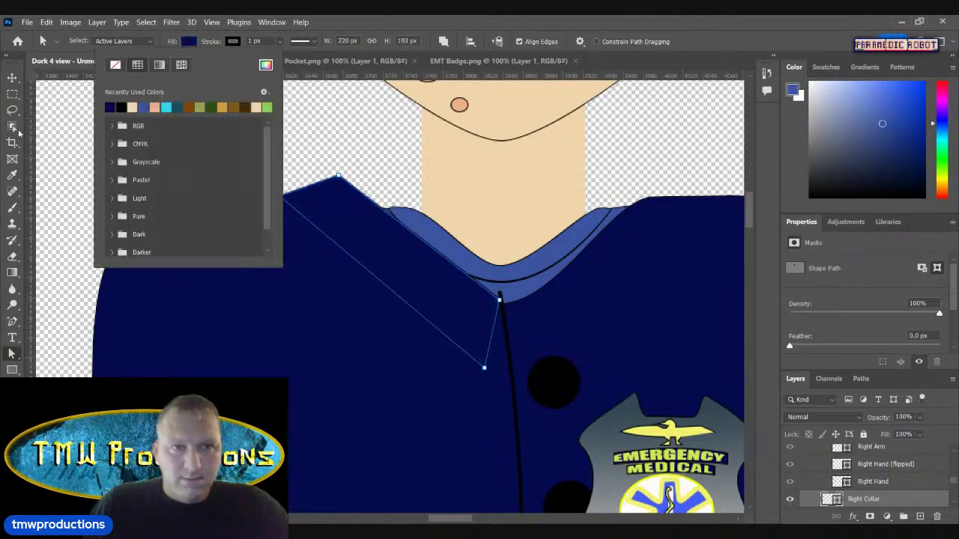
{"action": "left_click", "coordinate": [12, 77]}
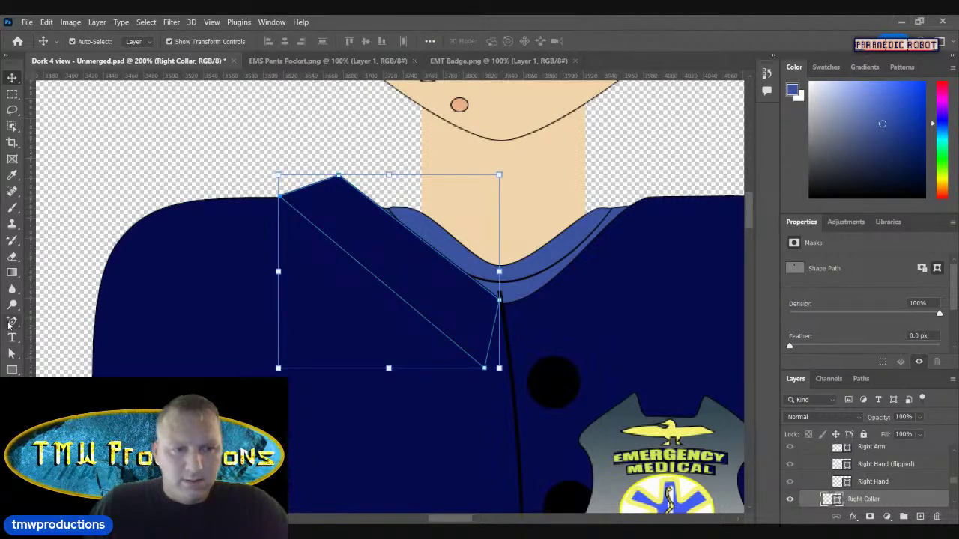
Step: Add an anchor point on the collar's neck-side edge and move it outward to curve the edge over the neckline
{"action": "left_click", "coordinate": [12, 322]}
{"action": "left_click", "coordinate": [386, 212]}
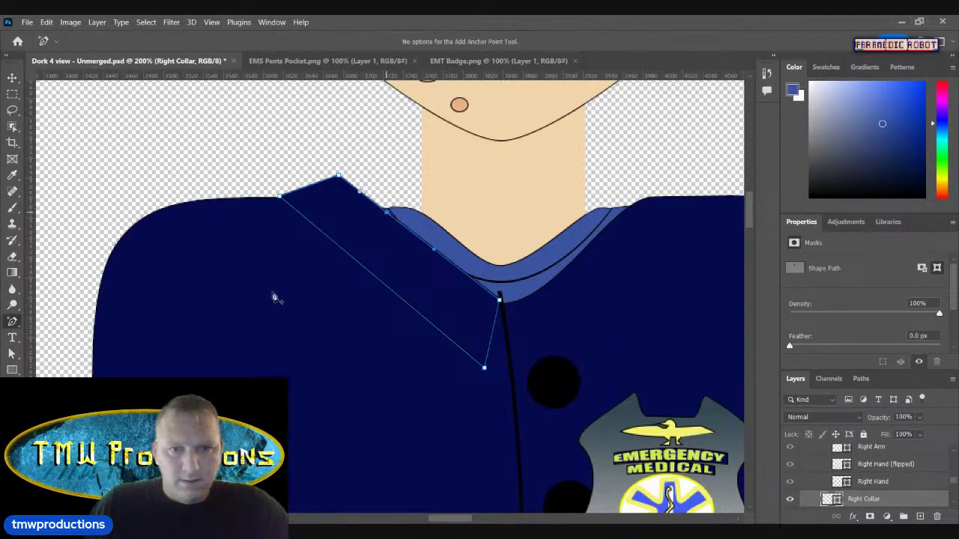
{"action": "left_click", "coordinate": [12, 354]}
{"action": "left_click_drag", "start_coordinate": [386, 213], "coordinate": [405, 197]}
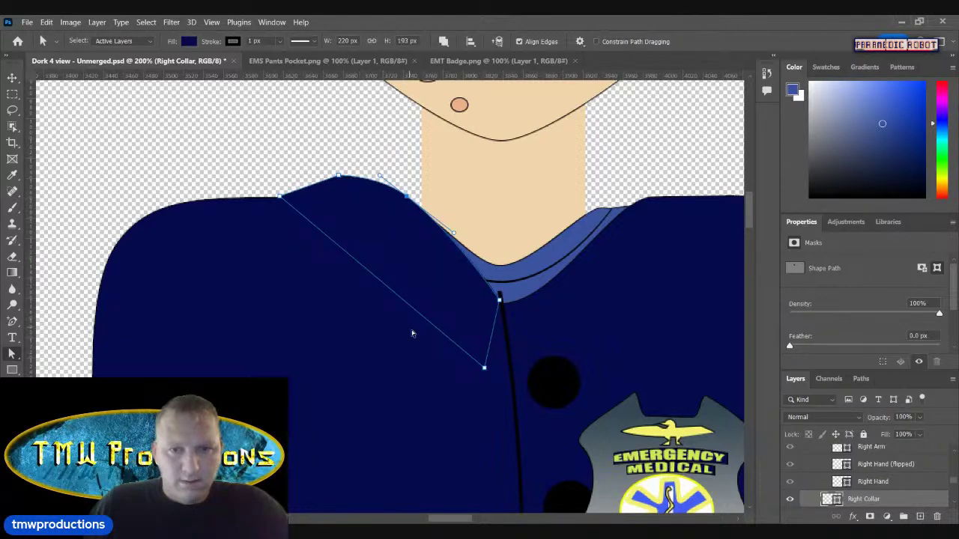
Step: Add two anchor points midway along the collar's outer edge and move the upper one inward to form a notch
{"action": "left_click", "coordinate": [12, 322]}
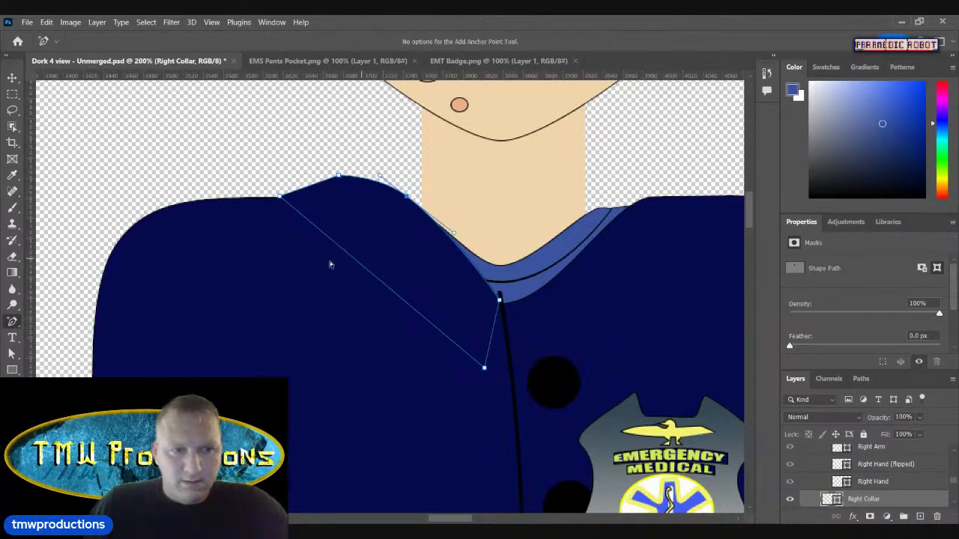
{"action": "left_click", "coordinate": [377, 278]}
{"action": "left_click", "coordinate": [363, 269]}
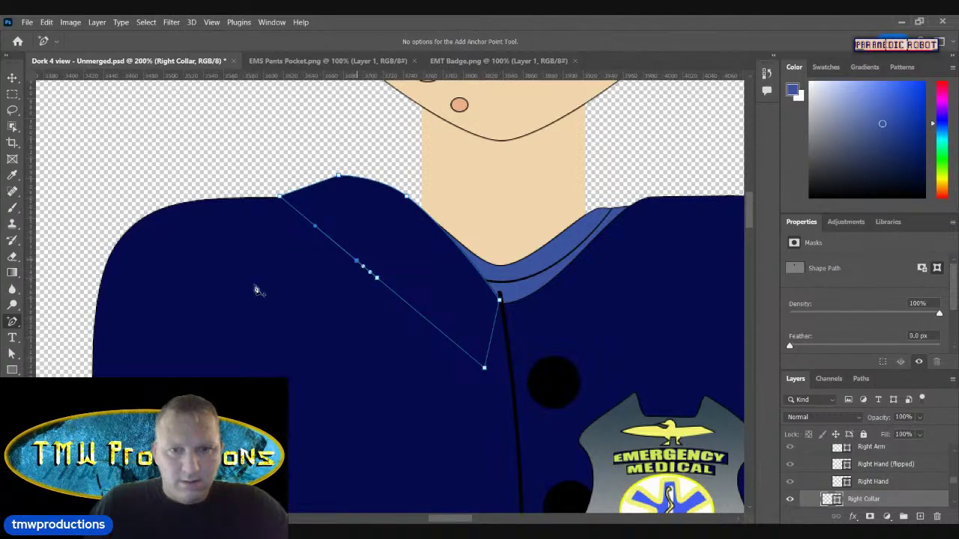
{"action": "left_click", "coordinate": [12, 353]}
{"action": "left_click_drag", "start_coordinate": [356, 261], "coordinate": [371, 249]}
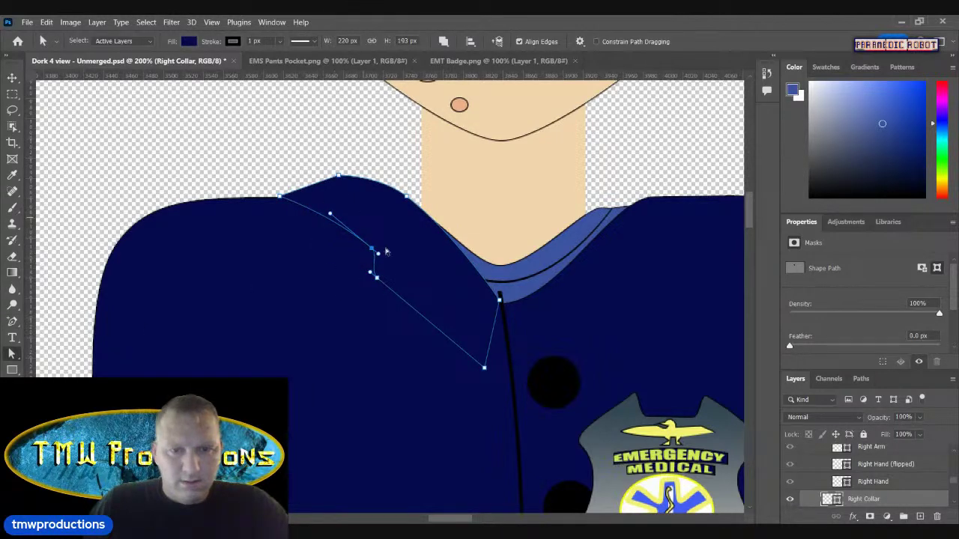
Step: Lower the collar's front tip and shift its inner corner onto the shirt's centre line
{"action": "left_click_drag", "start_coordinate": [484, 367], "coordinate": [477, 383]}
{"action": "left_click", "coordinate": [500, 302]}
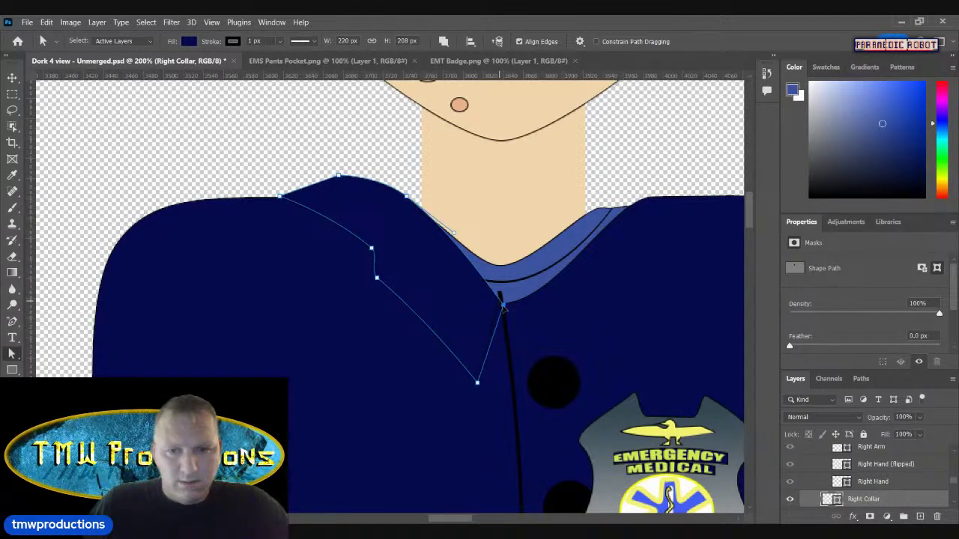
{"action": "left_click", "coordinate": [12, 77]}
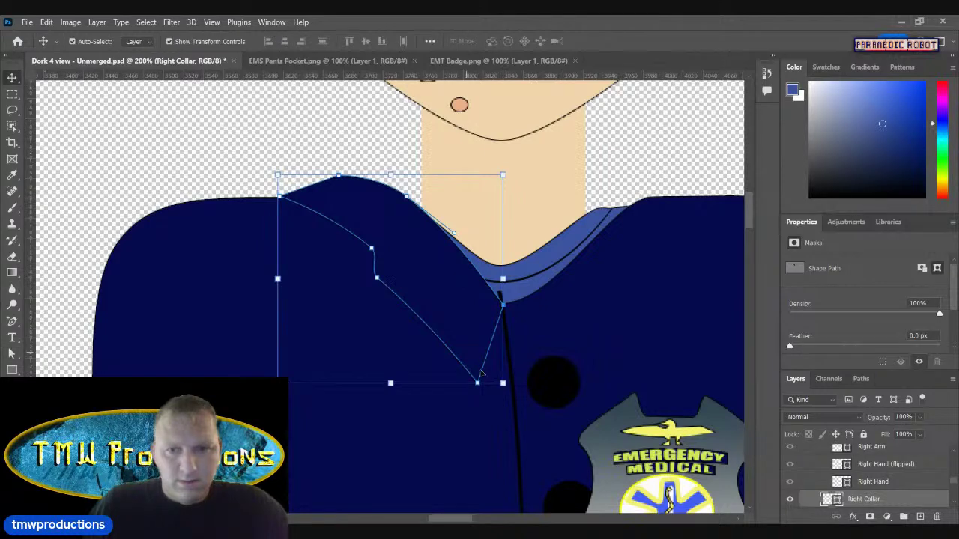
Step: Move the Line 1 layer out of the Buttons group to sit between the Right Collar and EMS Shirt layers
{"action": "left_click", "coordinate": [516, 451]}
{"action": "scroll", "coordinate": [868, 462], "scroll_direction": "up", "scroll_amount": 1}
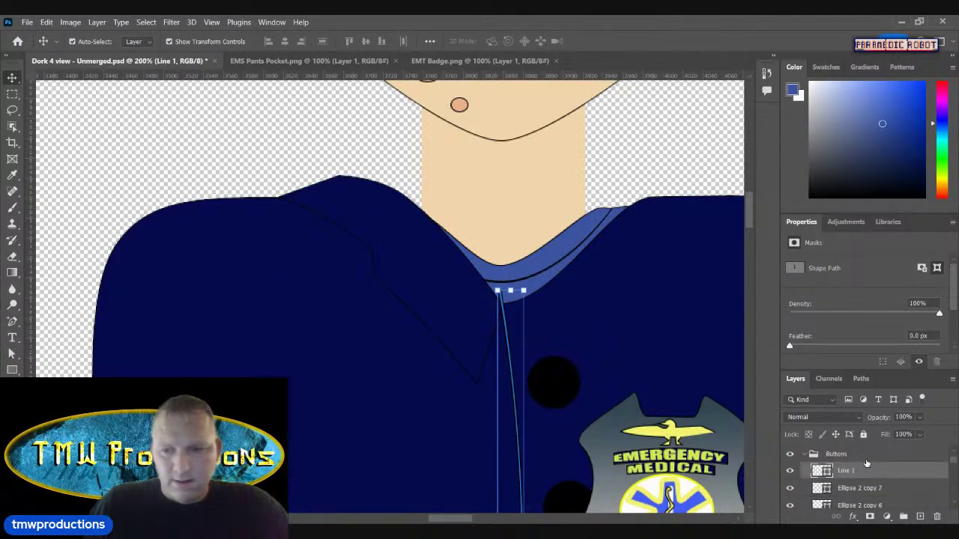
{"action": "scroll", "coordinate": [855, 476], "scroll_direction": "up", "scroll_amount": 2}
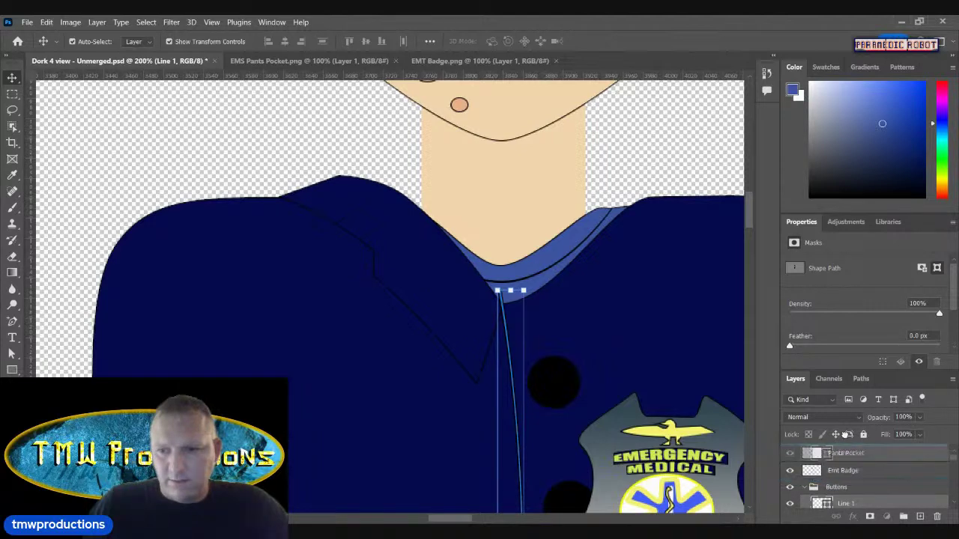
{"action": "scroll", "coordinate": [843, 430], "scroll_direction": "down", "scroll_amount": 1}
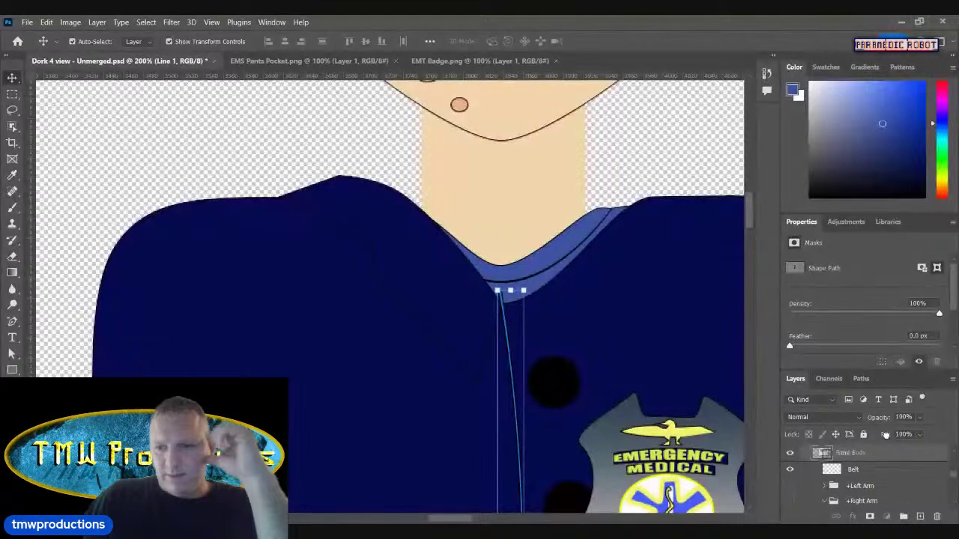
{"action": "left_click_drag", "start_coordinate": [862, 461], "coordinate": [864, 482]}
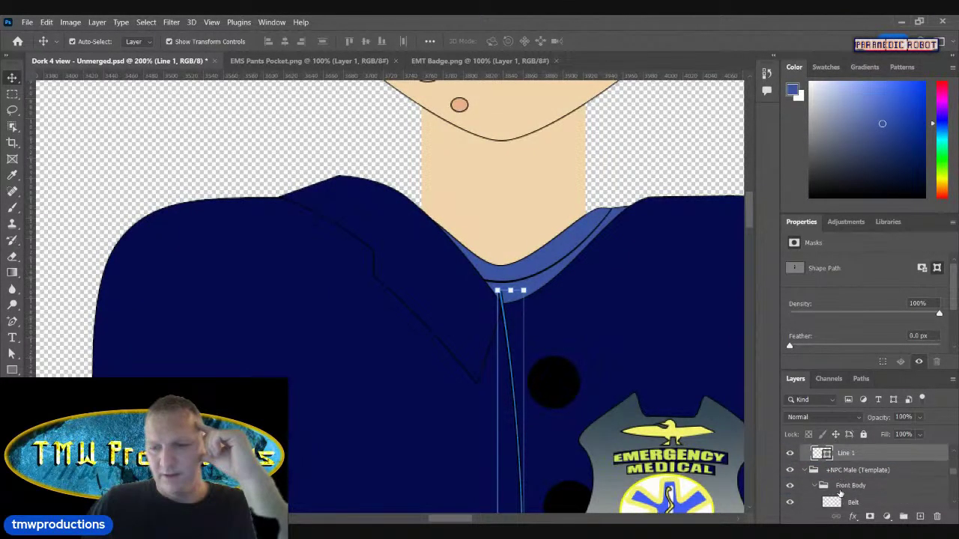
{"action": "scroll", "coordinate": [851, 483], "scroll_direction": "down", "scroll_amount": 1}
{"action": "scroll", "coordinate": [860, 486], "scroll_direction": "up", "scroll_amount": 8}
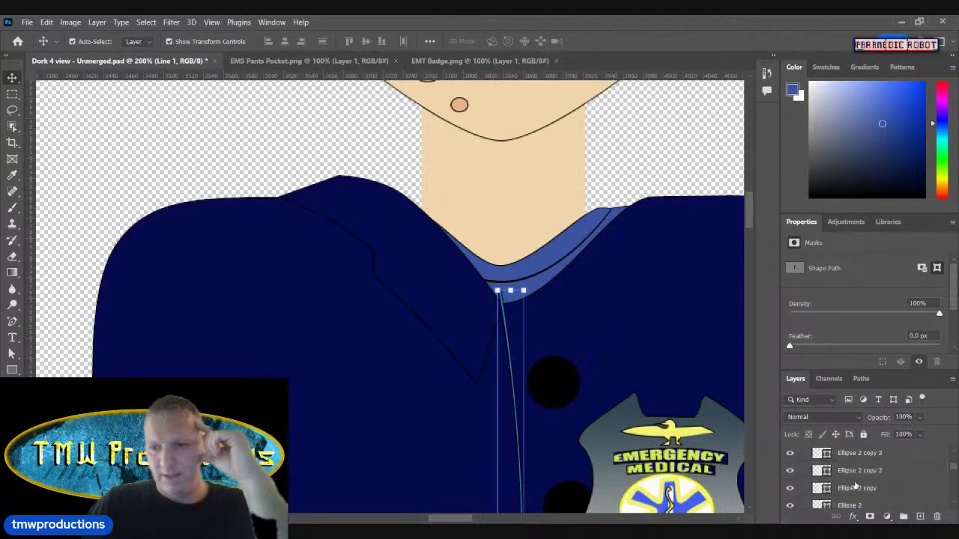
{"action": "scroll", "coordinate": [855, 488], "scroll_direction": "down", "scroll_amount": 6}
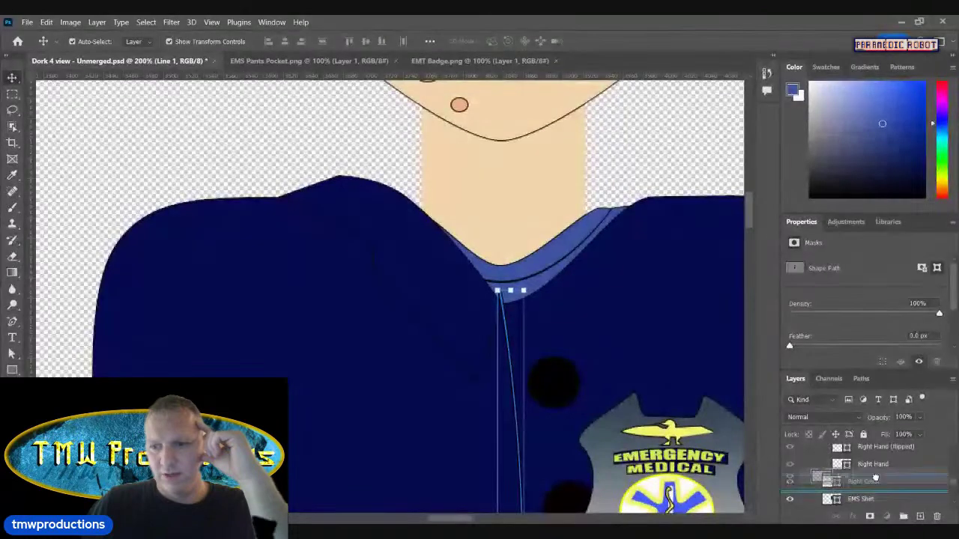
{"action": "left_click_drag", "start_coordinate": [872, 498], "coordinate": [894, 501]}
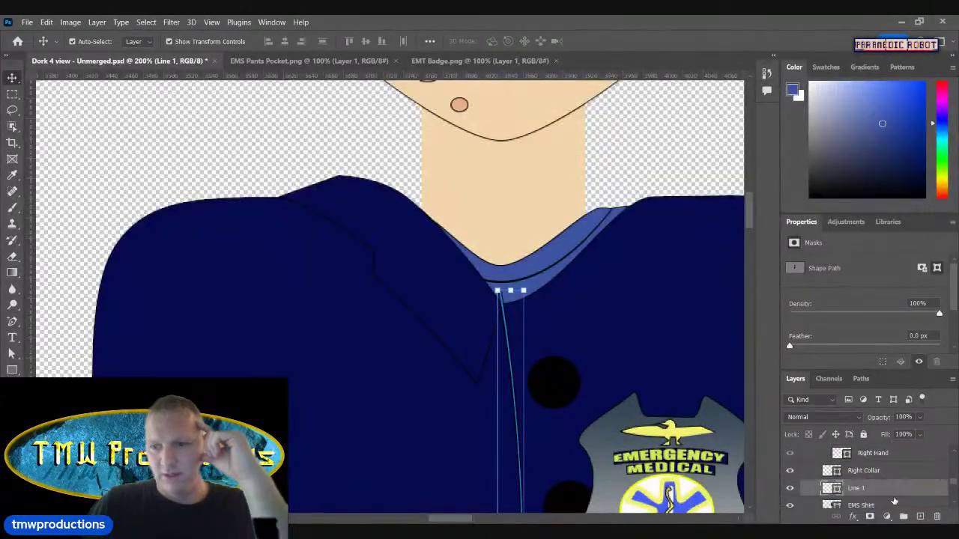
Step: Clip the Line 1 layer to the EMS Shirt layer to hide the line's end above the neckline
{"action": "left_click", "coordinate": [656, 348]}
{"action": "key", "text": "z"}
{"action": "left_click_drag", "start_coordinate": [527, 312], "coordinate": [522, 310]}
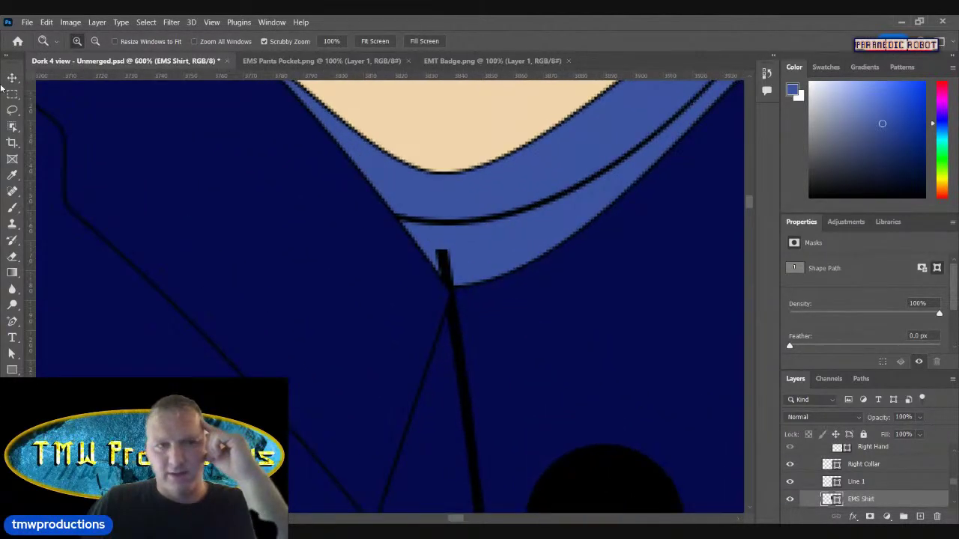
{"action": "left_click", "coordinate": [12, 78]}
{"action": "left_click", "coordinate": [466, 365]}
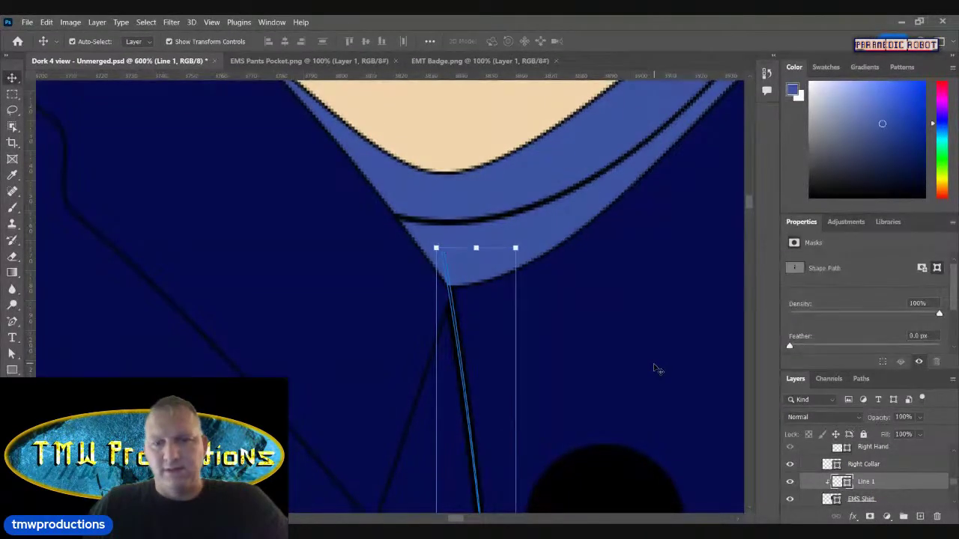
Step: Select the Right Collar shape and move its peak anchor point slightly up and toward the neck
{"action": "left_click", "coordinate": [582, 377]}
{"action": "key", "text": "z"}
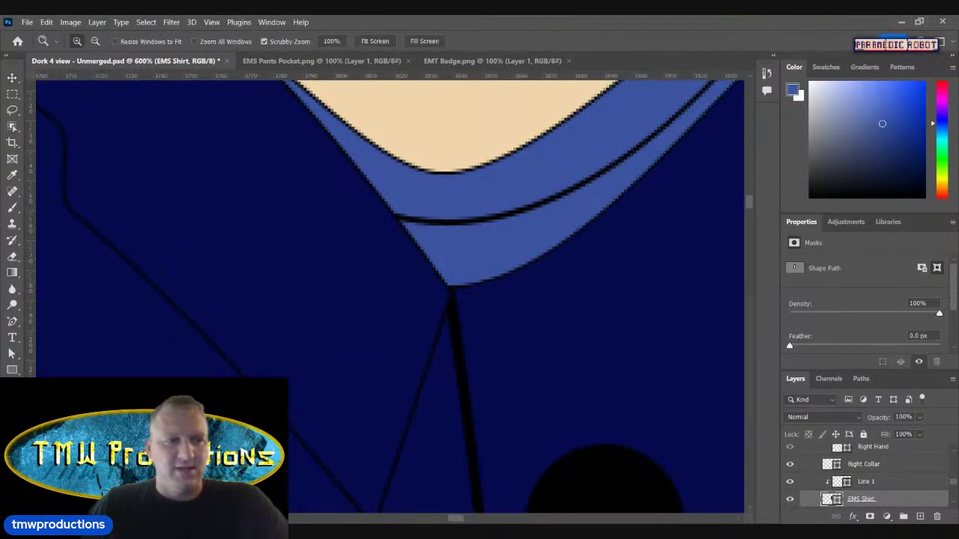
{"action": "left_click", "coordinate": [459, 307], "text": "alt"}
{"action": "left_click", "coordinate": [460, 307], "text": "alt"}
{"action": "left_click", "coordinate": [460, 307], "text": "alt"}
{"action": "left_click", "coordinate": [459, 308], "text": "alt"}
{"action": "left_click", "coordinate": [449, 300], "text": "alt"}
{"action": "left_click", "coordinate": [449, 300], "text": "alt"}
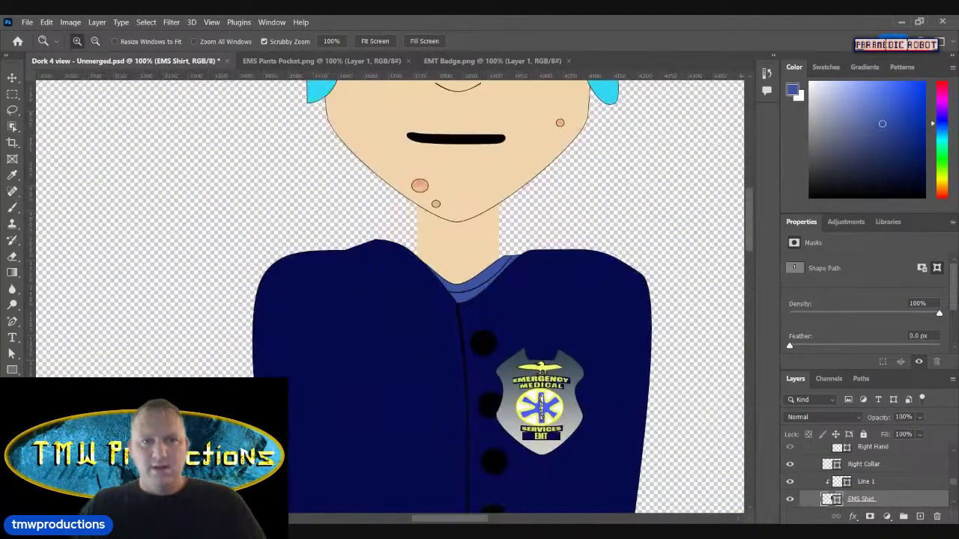
{"action": "key", "text": "a"}
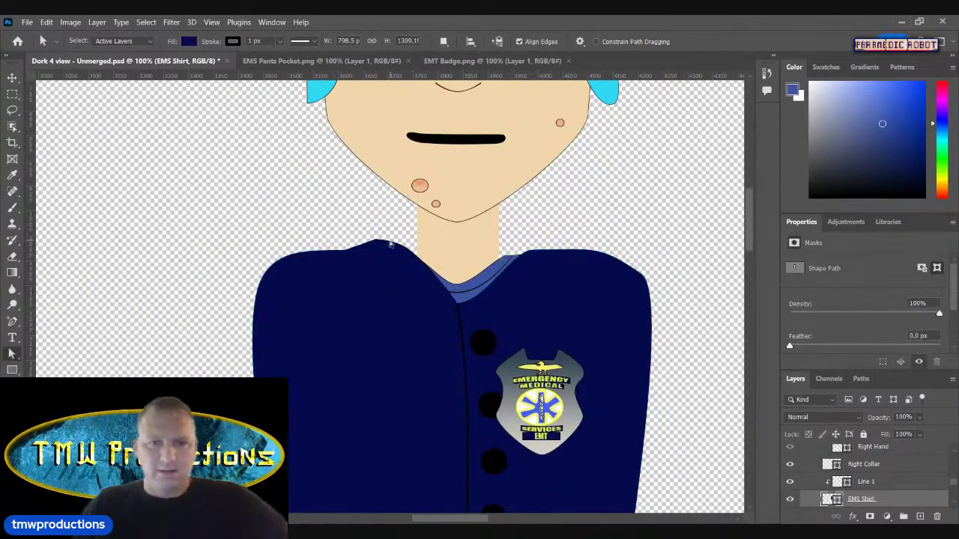
{"action": "left_click", "coordinate": [12, 78]}
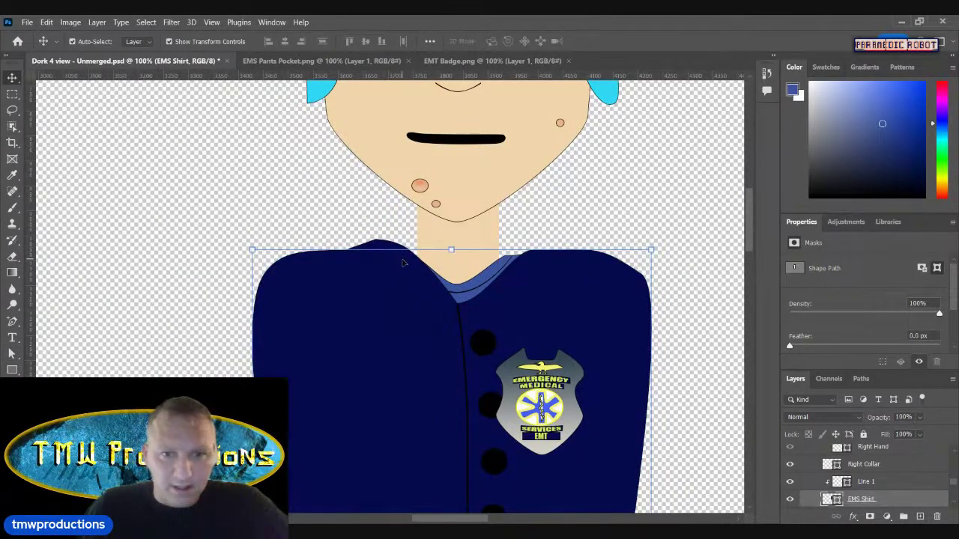
{"action": "left_click", "coordinate": [403, 264]}
{"action": "left_click", "coordinate": [12, 354]}
{"action": "left_click", "coordinate": [390, 254]}
{"action": "left_click_drag", "start_coordinate": [376, 240], "coordinate": [382, 237]}
{"action": "key", "text": "Return"}
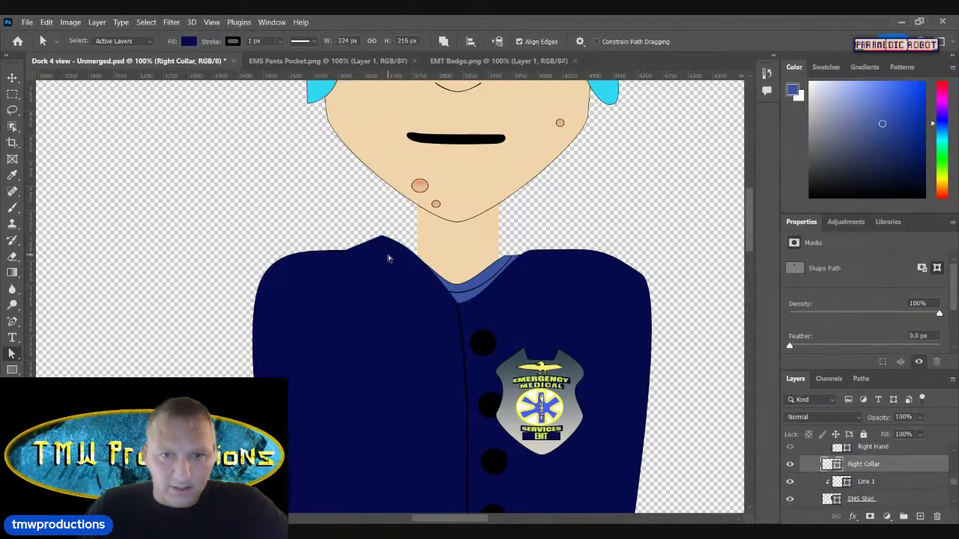
Step: Set the Right Collar's stroke width to 3 px
{"action": "double_click", "coordinate": [252, 43]}
{"action": "type", "text": "3"}
{"action": "key", "text": "Return"}
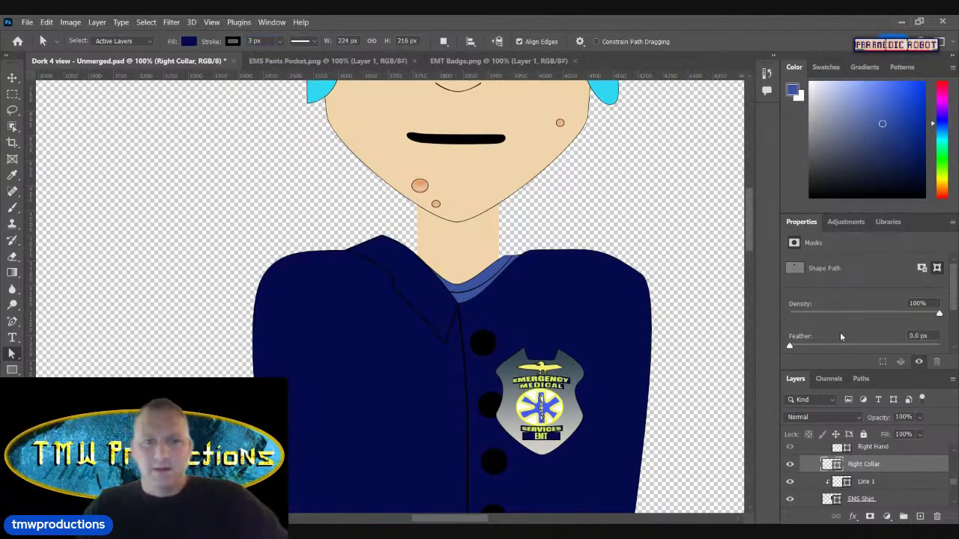
Step: Duplicate the Right Collar layer as "Left Collar"
{"action": "right_click", "coordinate": [865, 469]}
{"action": "left_click", "coordinate": [678, 173]}
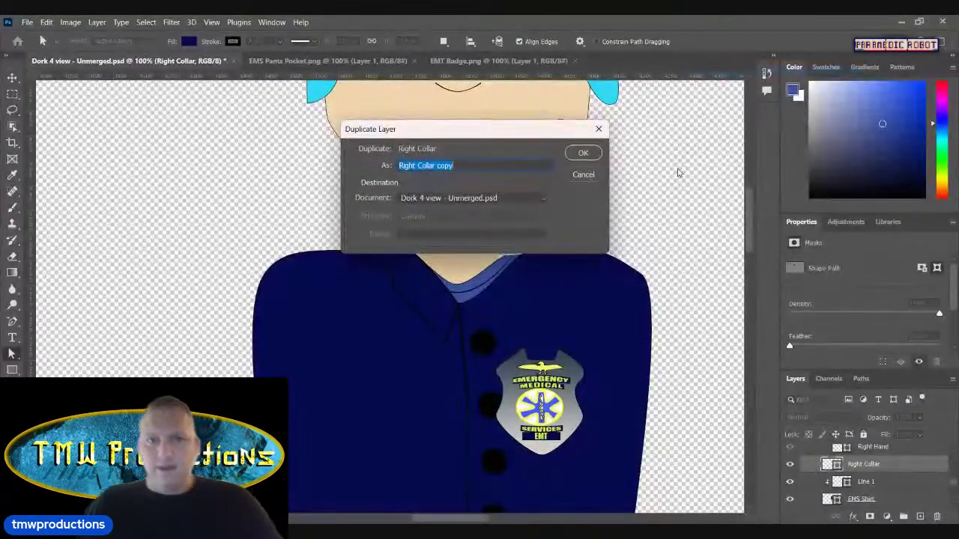
{"action": "type", "text": "Left Collar"}
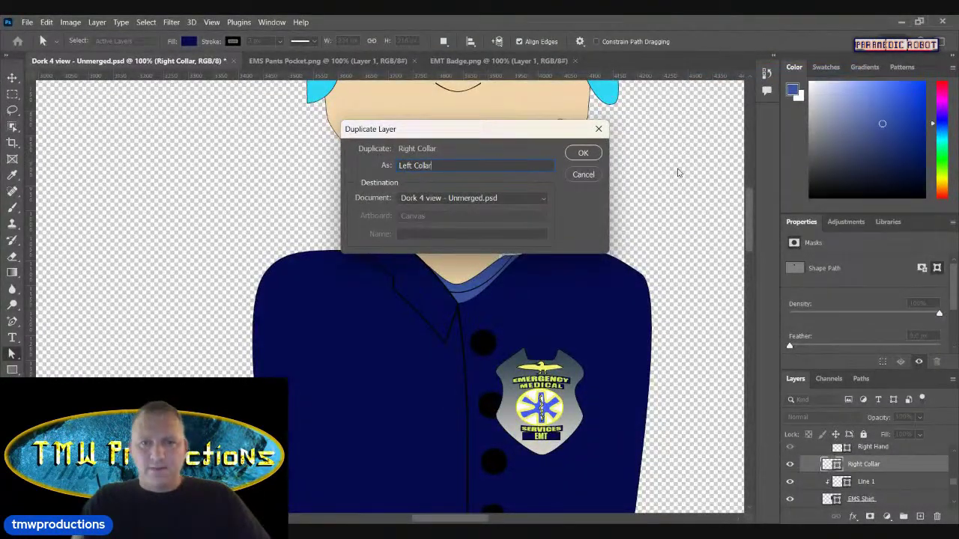
{"action": "key", "text": "Return"}
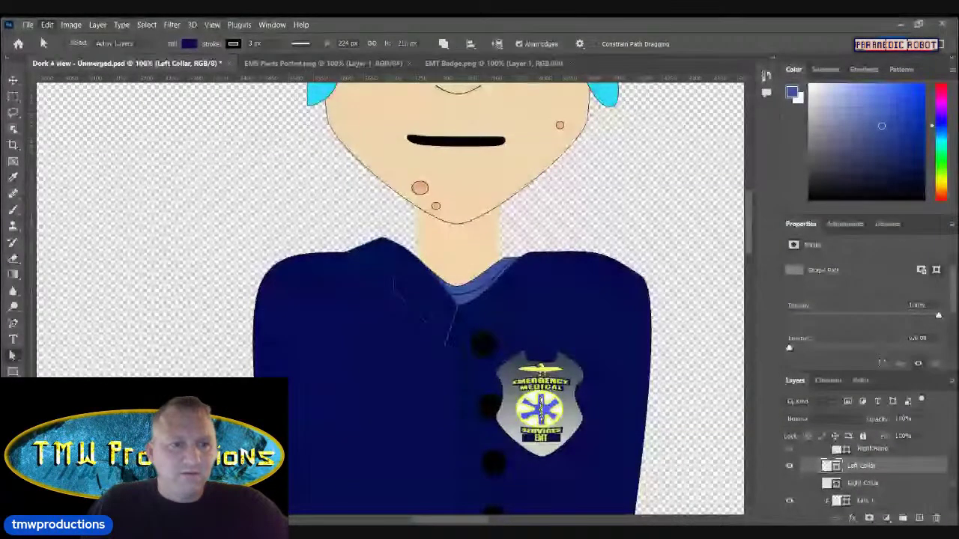
Step: Flip the Left Collar horizontally, place it against the opposite side of the neckline, and show the Right Collar again
{"action": "mouse_move", "coordinate": [112, 294]}
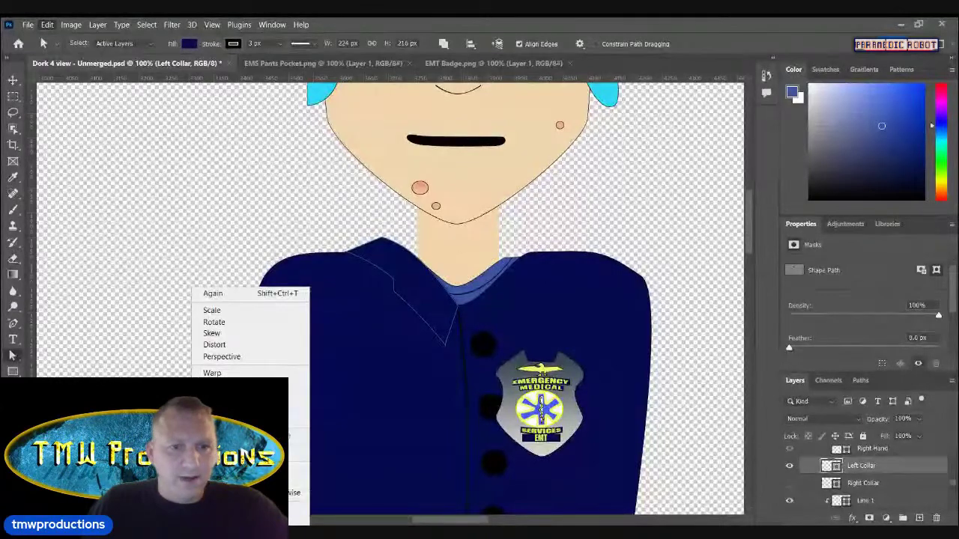
{"action": "left_click", "coordinate": [233, 509]}
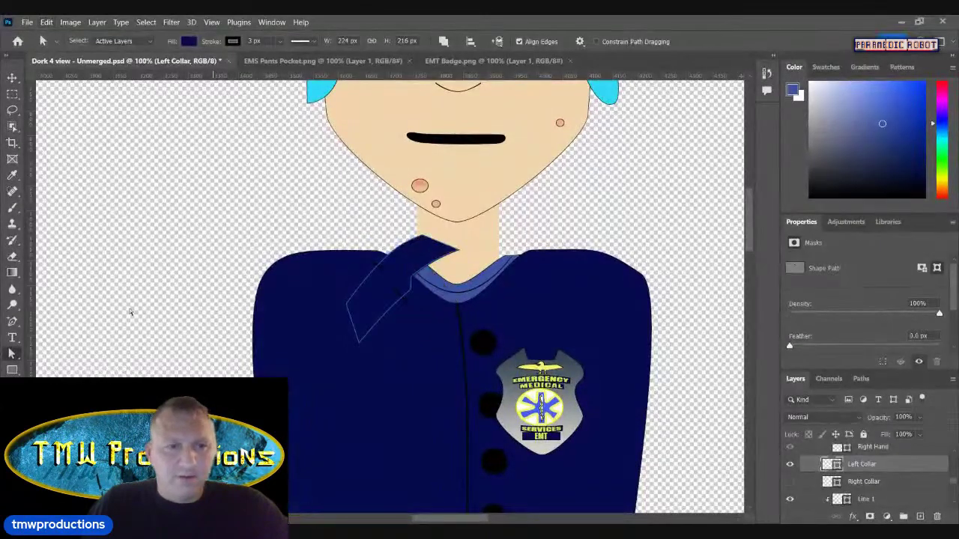
{"action": "left_click", "coordinate": [13, 80]}
{"action": "left_click_drag", "start_coordinate": [378, 293], "coordinate": [489, 281]}
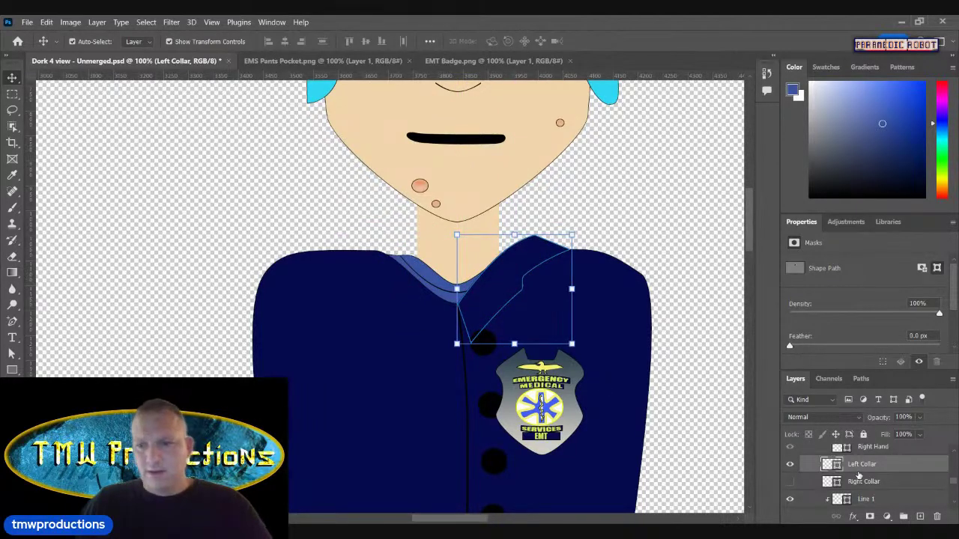
{"action": "left_click", "coordinate": [790, 482]}
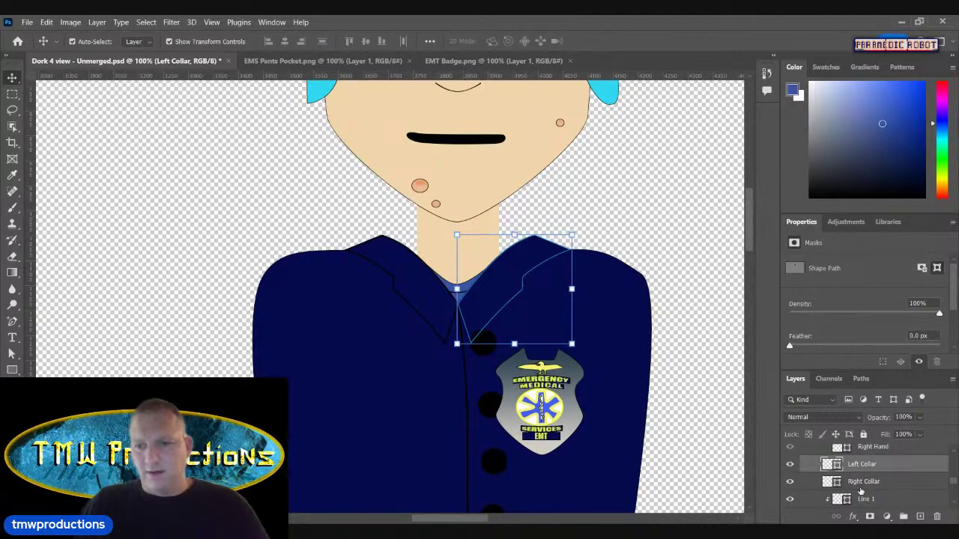
{"action": "left_click", "coordinate": [892, 482]}
{"action": "left_click", "coordinate": [888, 466]}
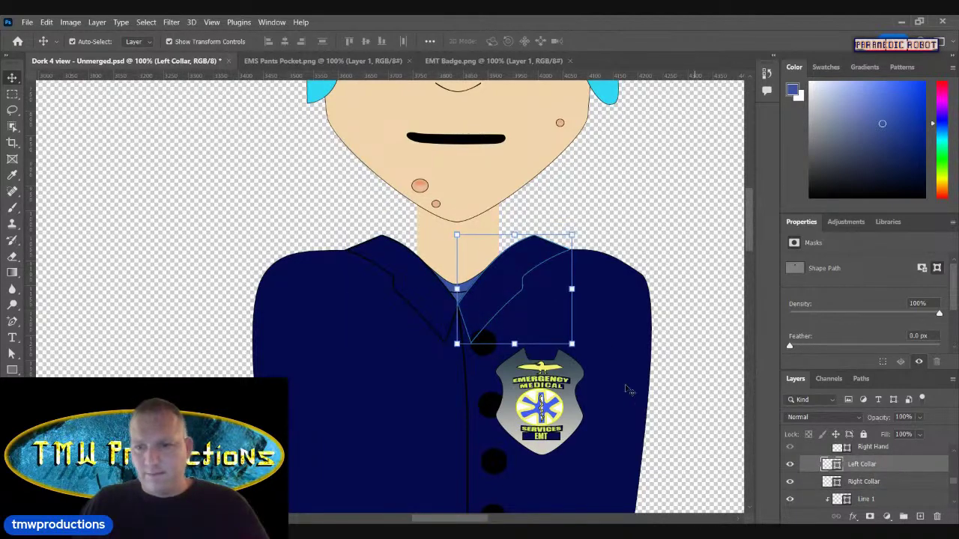
{"action": "left_click_drag", "start_coordinate": [751, 223], "coordinate": [751, 222]}
{"action": "left_click", "coordinate": [720, 241]}
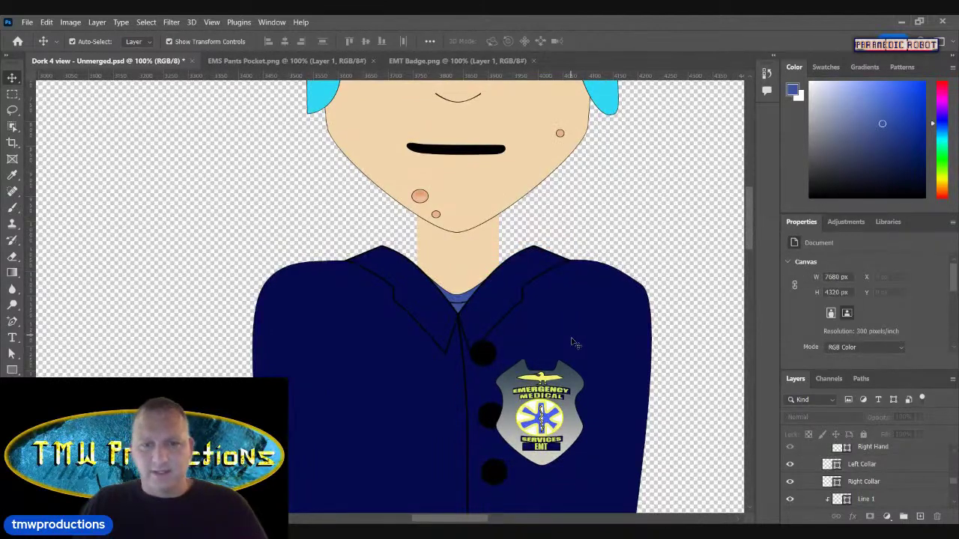
Step: Move the EMT badge up and outward on the chest, away from the buttons
{"action": "left_click_drag", "start_coordinate": [750, 232], "coordinate": [750, 237]}
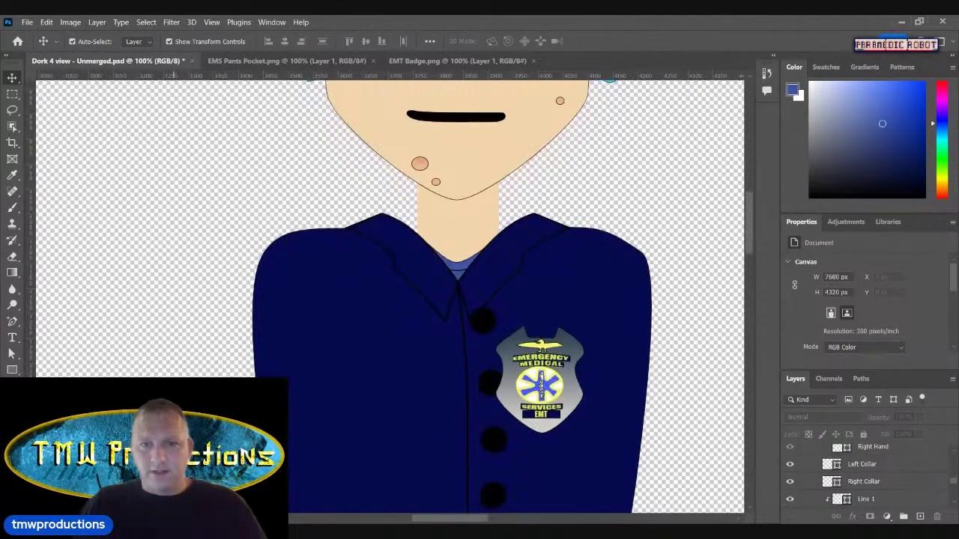
{"action": "key", "text": "z"}
{"action": "left_click", "coordinate": [499, 403], "text": "alt"}
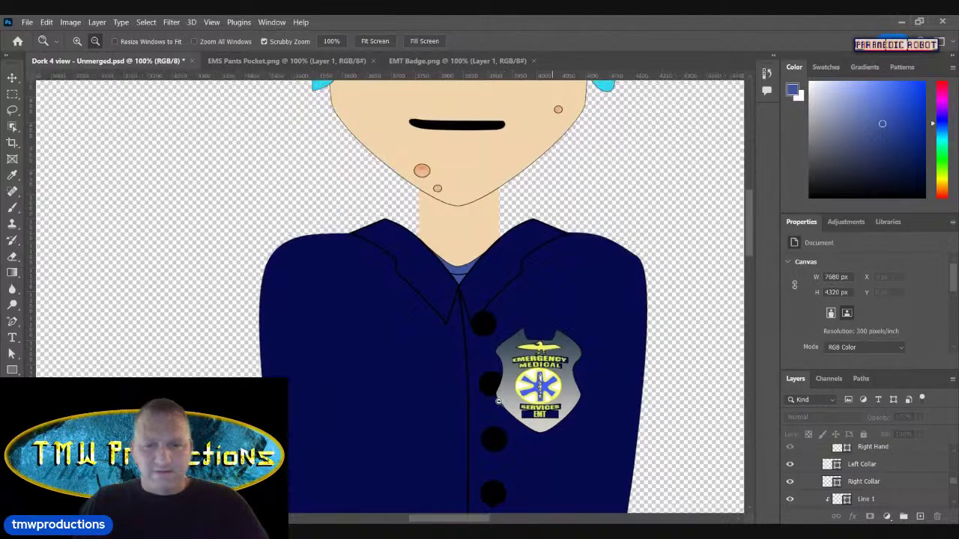
{"action": "left_click", "coordinate": [499, 402], "text": "alt"}
{"action": "left_click", "coordinate": [499, 402], "text": "alt"}
{"action": "scroll", "coordinate": [750, 287], "scroll_direction": "down", "scroll_amount": 1}
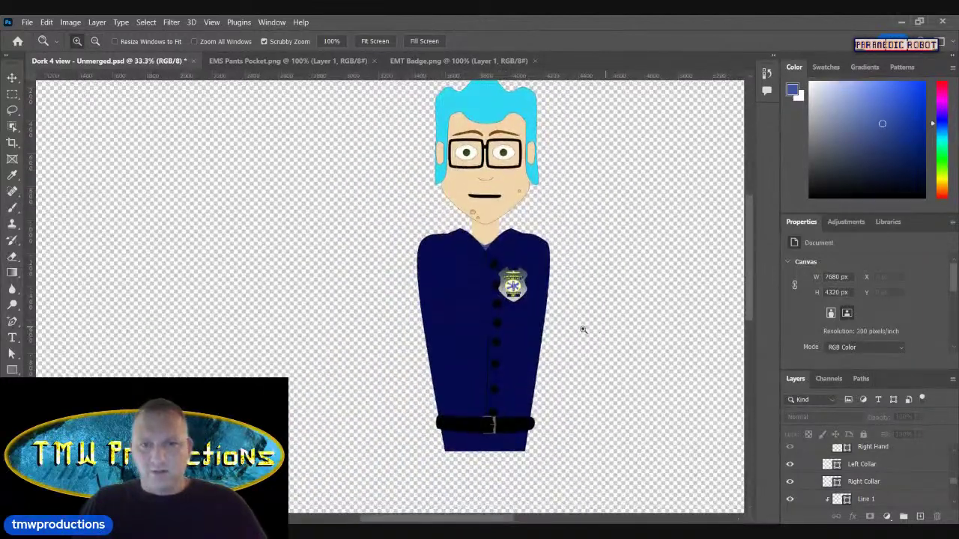
{"action": "key", "text": "v"}
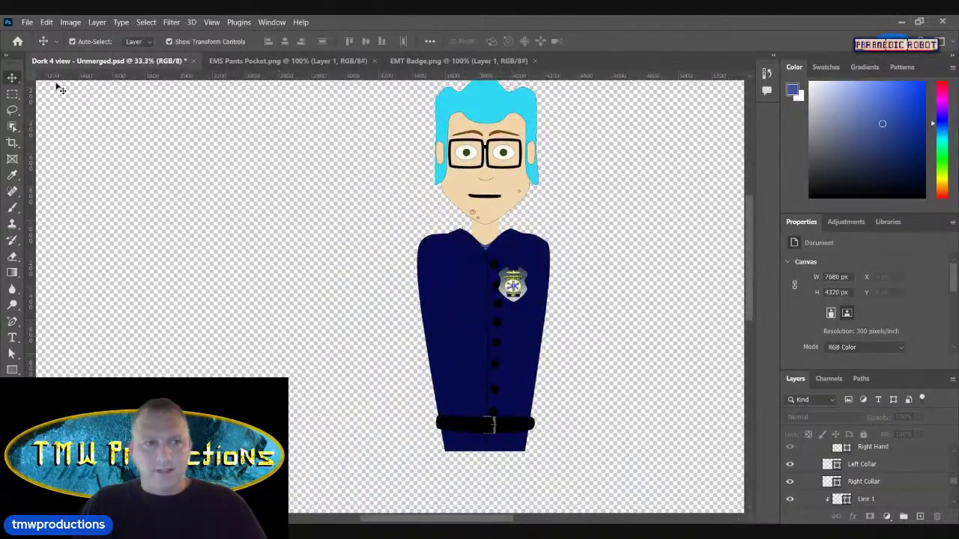
{"action": "left_click_drag", "start_coordinate": [513, 287], "coordinate": [528, 283]}
{"action": "left_click", "coordinate": [577, 304]}
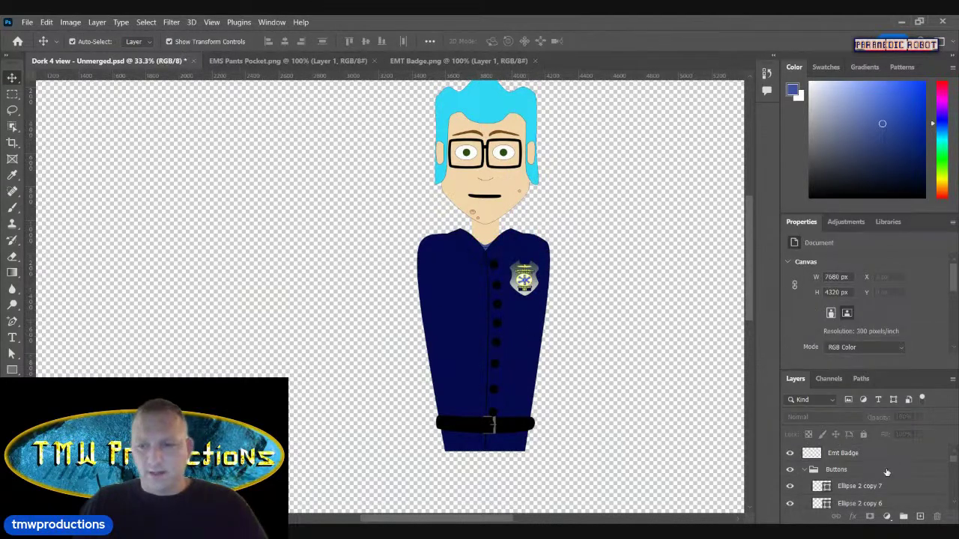
Step: Collapse the Buttons group and show the +Left Arm and +Right Arm groups of the front body
{"action": "scroll", "coordinate": [884, 475], "scroll_direction": "down", "scroll_amount": 2}
{"action": "left_click", "coordinate": [805, 453]}
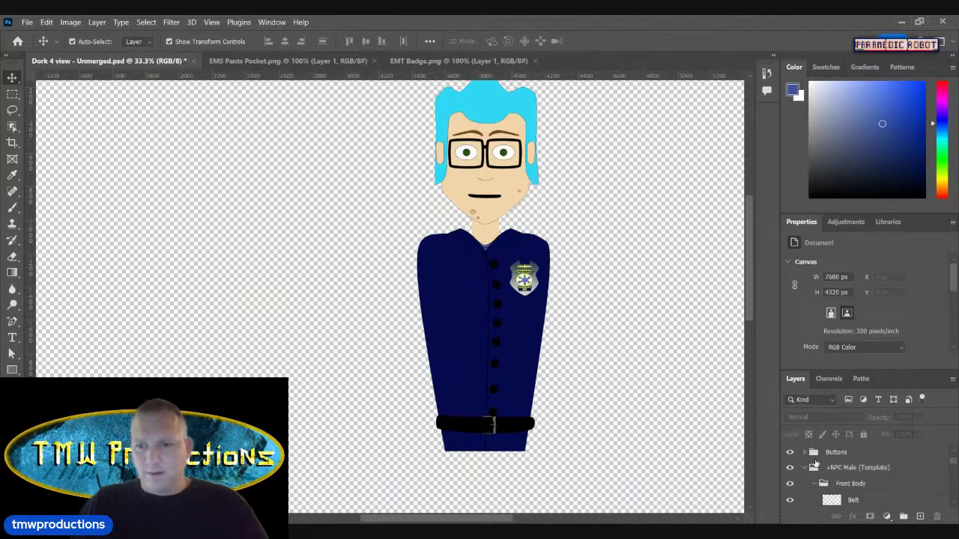
{"action": "scroll", "coordinate": [855, 478], "scroll_direction": "down", "scroll_amount": 1}
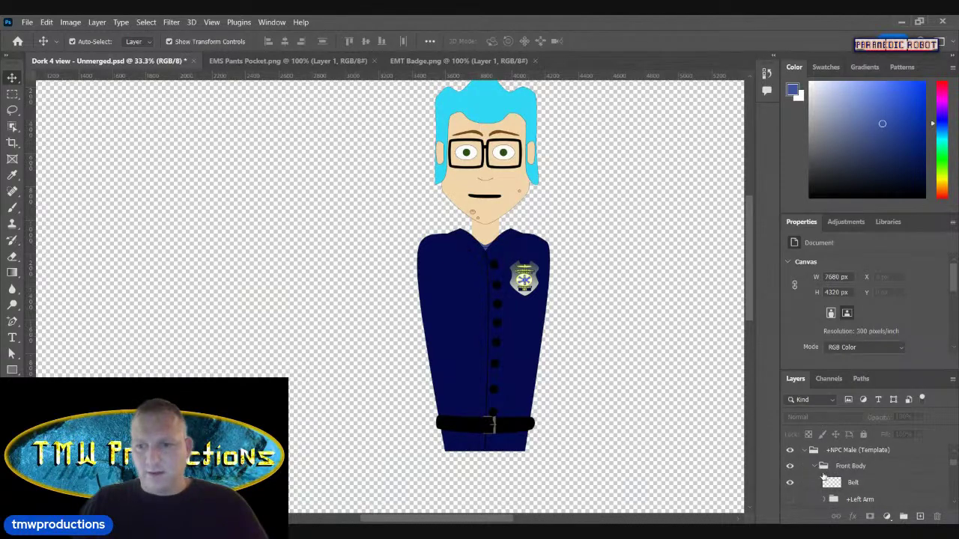
{"action": "scroll", "coordinate": [824, 474], "scroll_direction": "down", "scroll_amount": 2}
{"action": "left_click", "coordinate": [791, 479]}
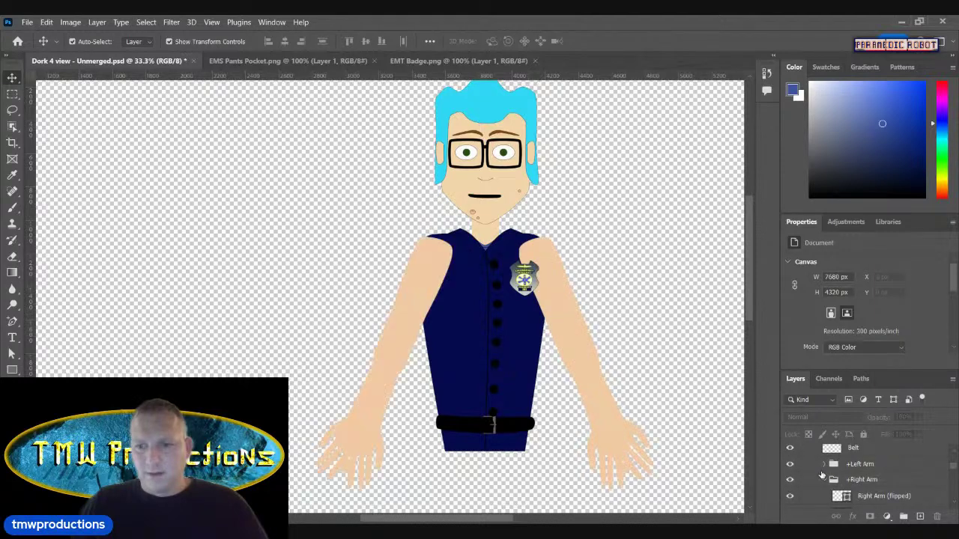
Step: Hide the flipped arm and hand layers in the +Left Arm and +Right Arm groups
{"action": "scroll", "coordinate": [841, 474], "scroll_direction": "down", "scroll_amount": 2}
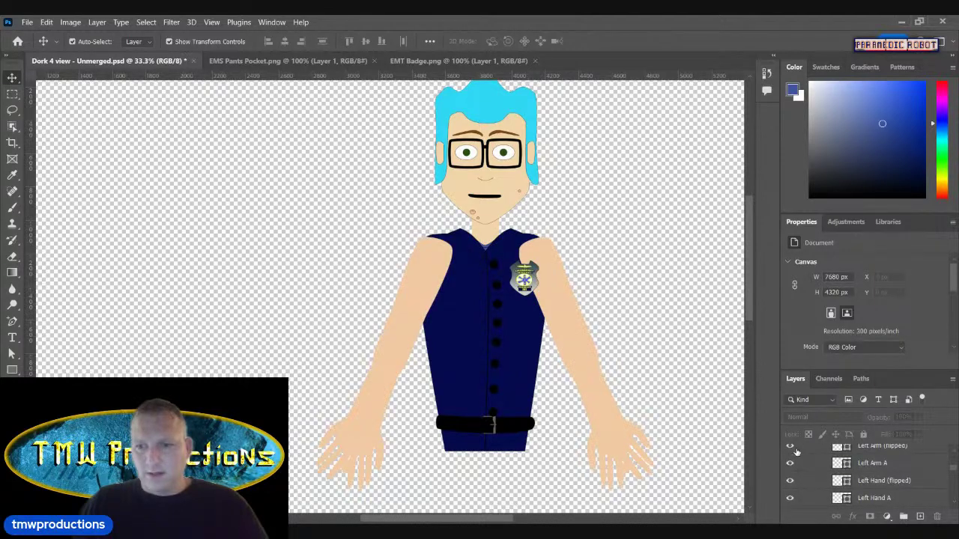
{"action": "left_click", "coordinate": [791, 481]}
{"action": "scroll", "coordinate": [828, 478], "scroll_direction": "up", "scroll_amount": 1}
{"action": "left_click", "coordinate": [826, 448]}
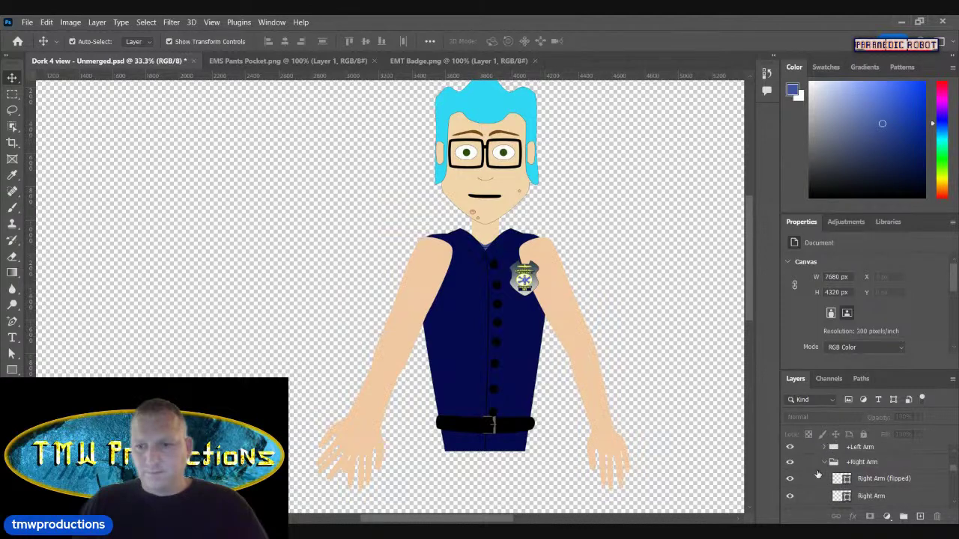
{"action": "scroll", "coordinate": [807, 483], "scroll_direction": "down", "scroll_amount": 2}
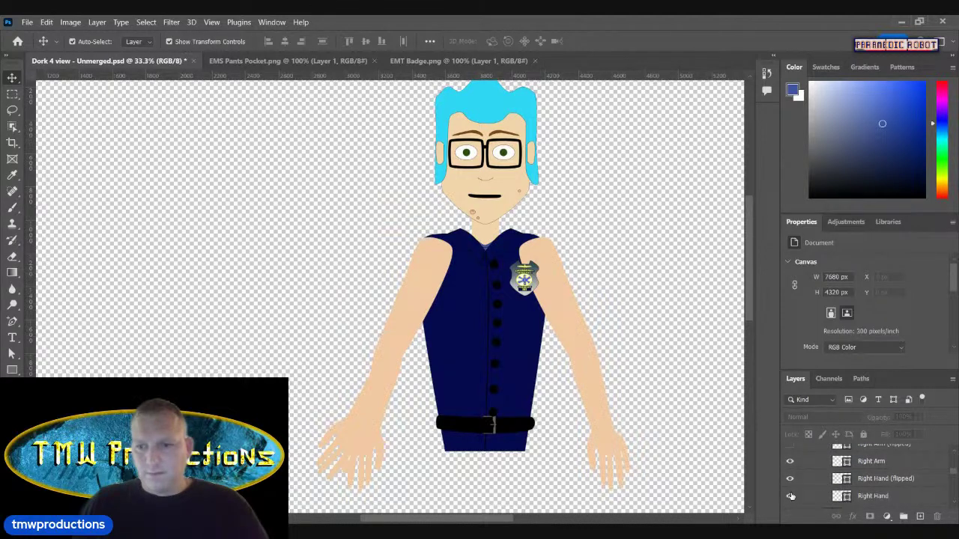
{"action": "left_click", "coordinate": [791, 495]}
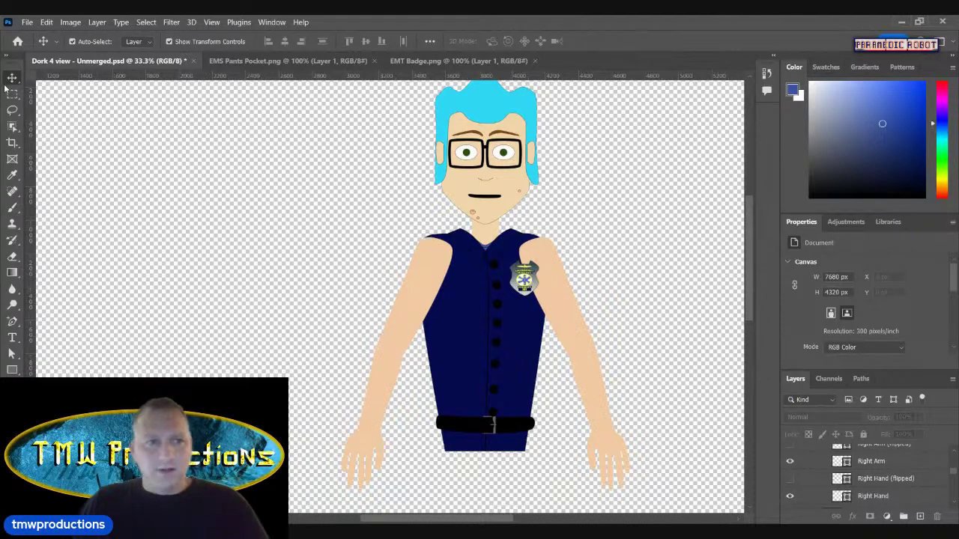
Step: Duplicate the Right Arm layer as "Right Sleeve" and fill it with the shirt's dark navy
{"action": "left_click", "coordinate": [873, 462]}
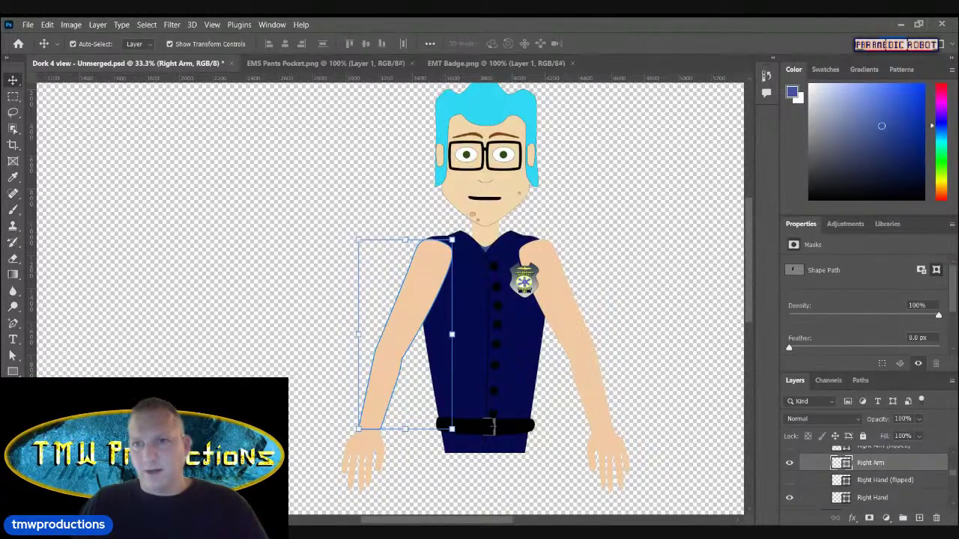
{"action": "type", "text": "Right Sleeve"}
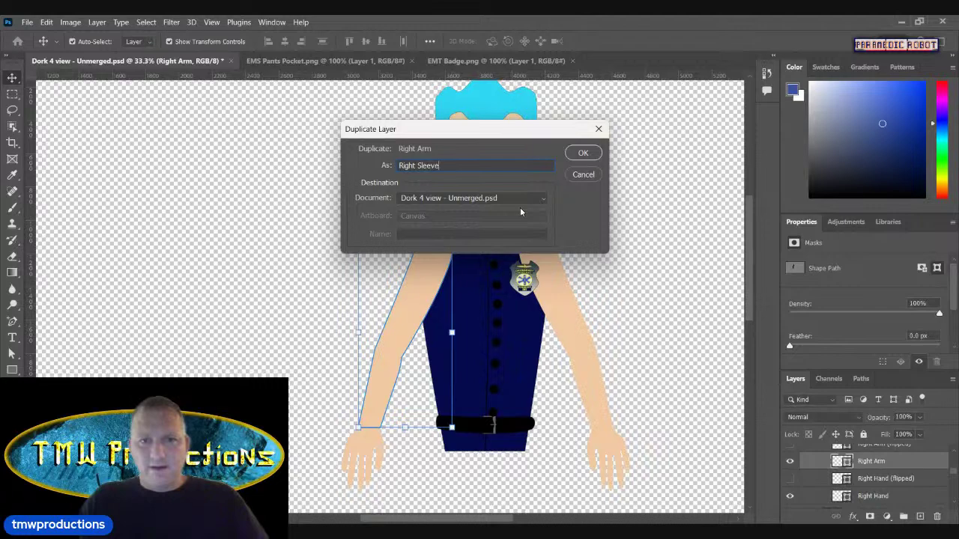
{"action": "key", "text": "Return"}
{"action": "left_click", "coordinate": [12, 353]}
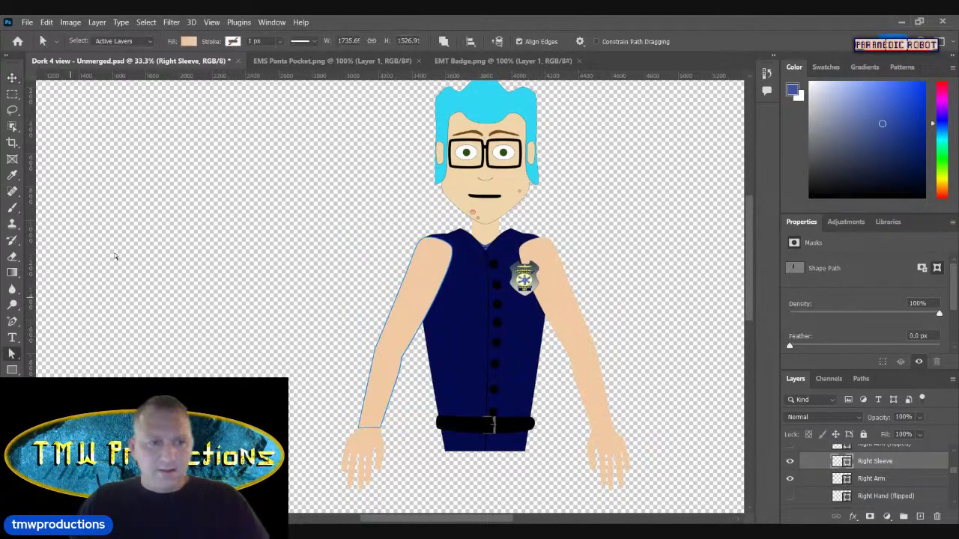
{"action": "left_click", "coordinate": [189, 41]}
{"action": "left_click", "coordinate": [110, 107]}
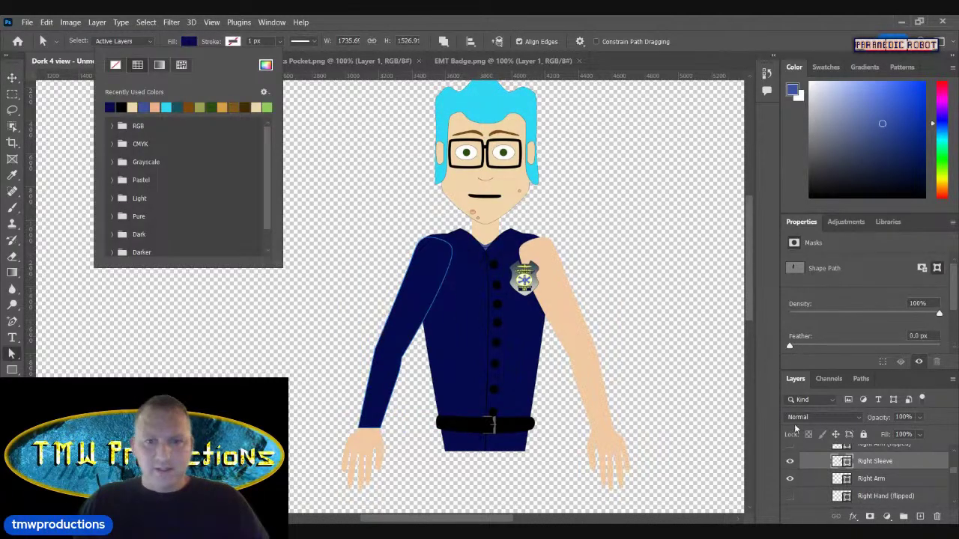
{"action": "left_click", "coordinate": [870, 479]}
Step: Expand the +Left Arm group and duplicate the Left Arm A layer as "Left Sleeve"
{"action": "scroll", "coordinate": [869, 487], "scroll_direction": "up", "scroll_amount": 1}
{"action": "left_click", "coordinate": [825, 466]}
{"action": "left_click", "coordinate": [872, 482]}
{"action": "left_click", "coordinate": [878, 499]}
{"action": "right_click", "coordinate": [879, 501]}
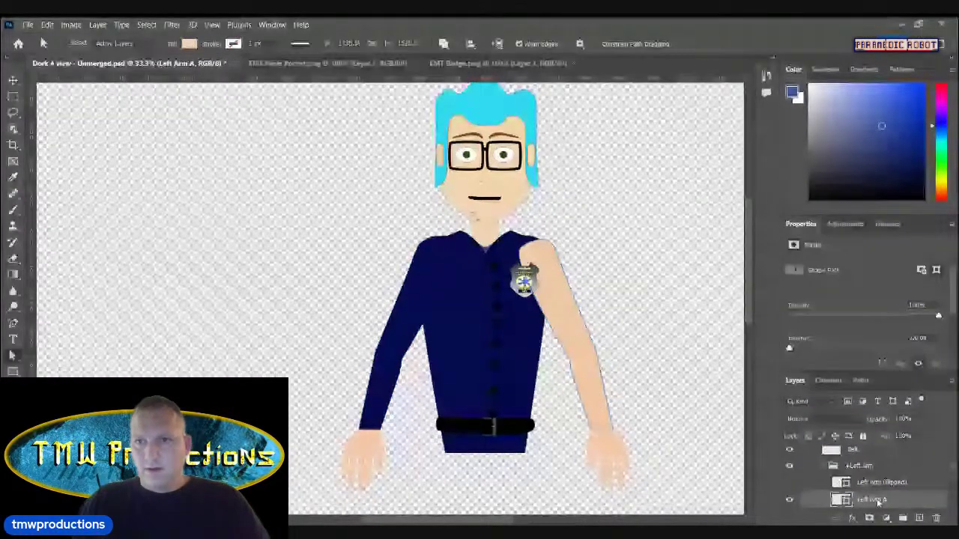
{"action": "left_click", "coordinate": [624, 235]}
{"action": "type", "text": "Left Sleeve"}
{"action": "key", "text": "Return"}
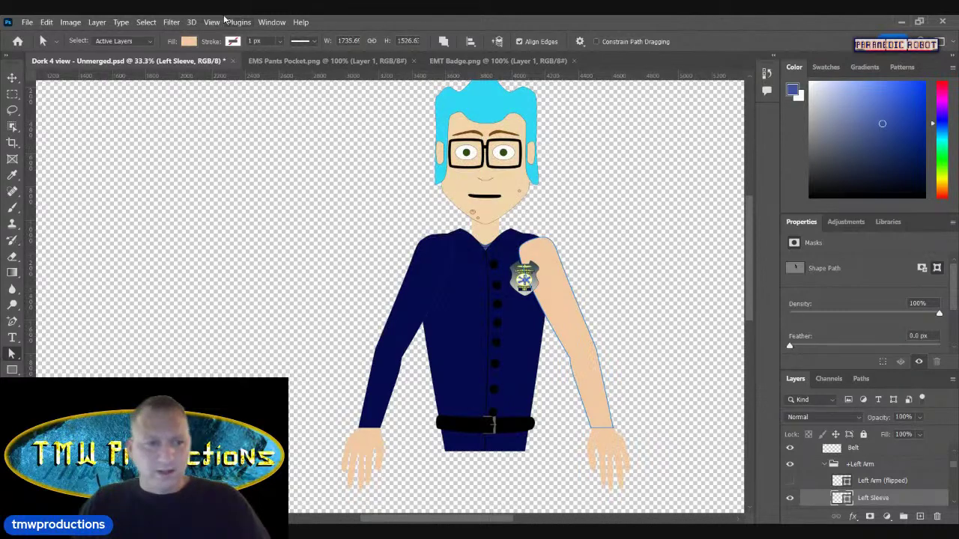
Step: Fill the Left Sleeve shape with the shirt's dark navy
{"action": "left_click", "coordinate": [189, 42]}
{"action": "left_click", "coordinate": [111, 107]}
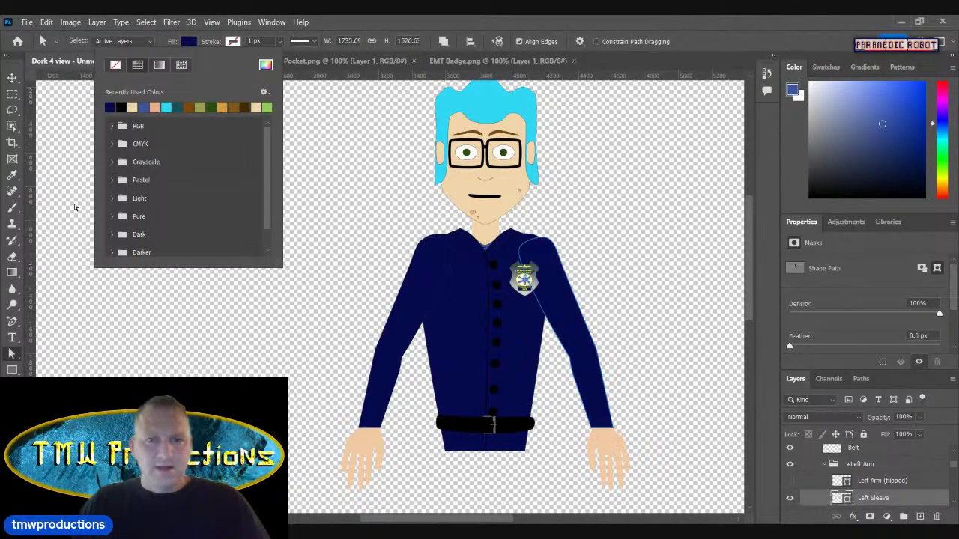
{"action": "key", "text": "Escape"}
{"action": "key", "text": "z"}
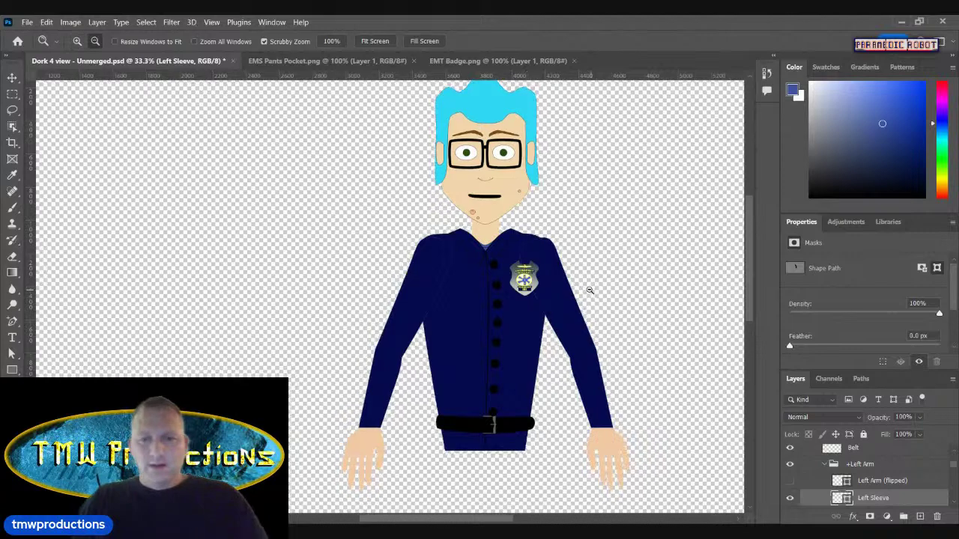
Step: Examine the new navy sleeves against the shirt, up close at the shoulder edge and across the whole upper body
{"action": "left_click", "coordinate": [590, 291], "text": "alt"}
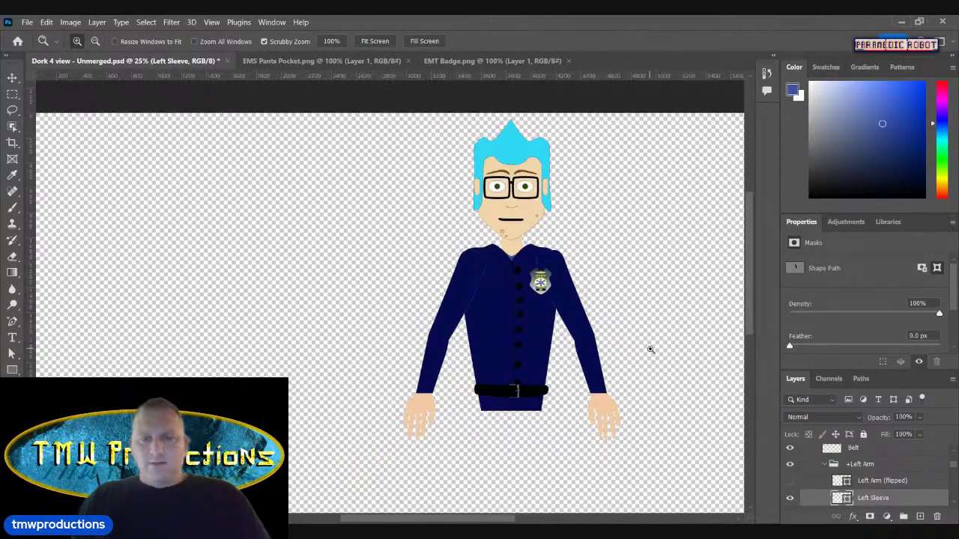
{"action": "left_click", "coordinate": [478, 284]}
{"action": "left_click", "coordinate": [497, 264]}
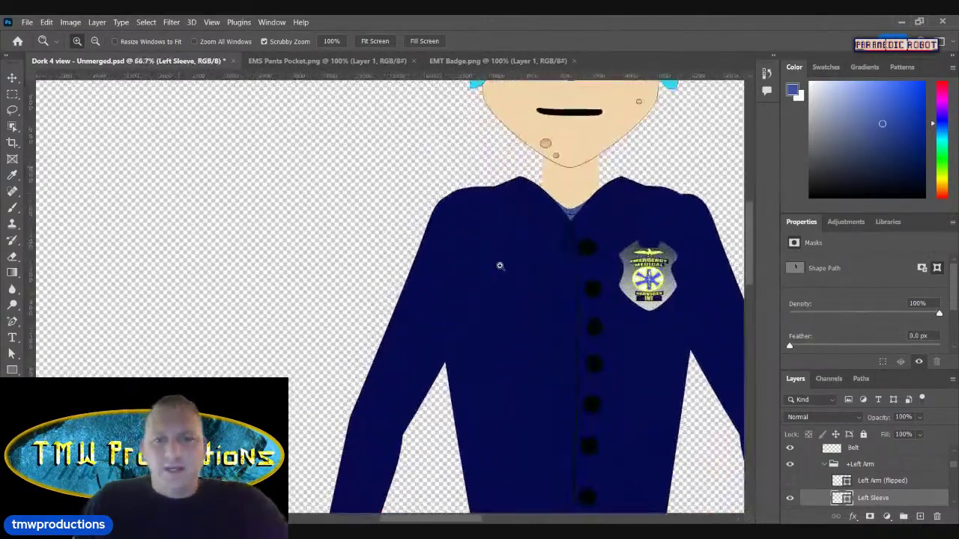
{"action": "left_click", "coordinate": [501, 267]}
{"action": "left_click", "coordinate": [501, 267]}
{"action": "left_click", "coordinate": [496, 262]}
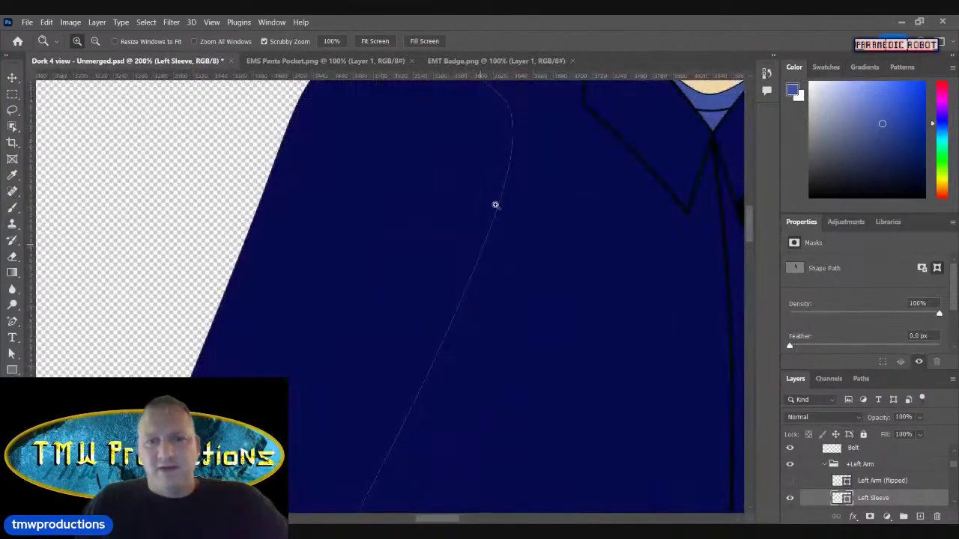
{"action": "left_click", "coordinate": [550, 308], "text": "alt"}
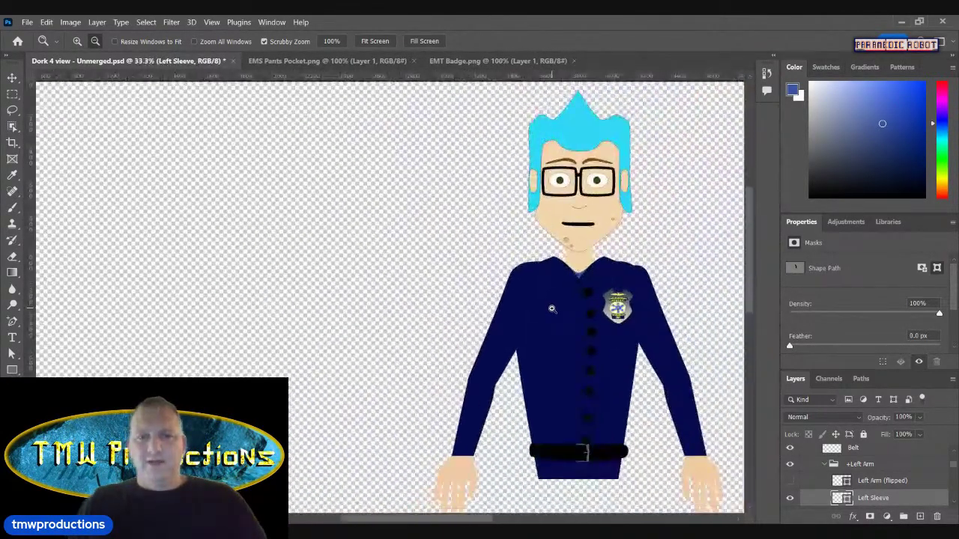
{"action": "left_click_drag", "start_coordinate": [451, 519], "coordinate": [485, 520]}
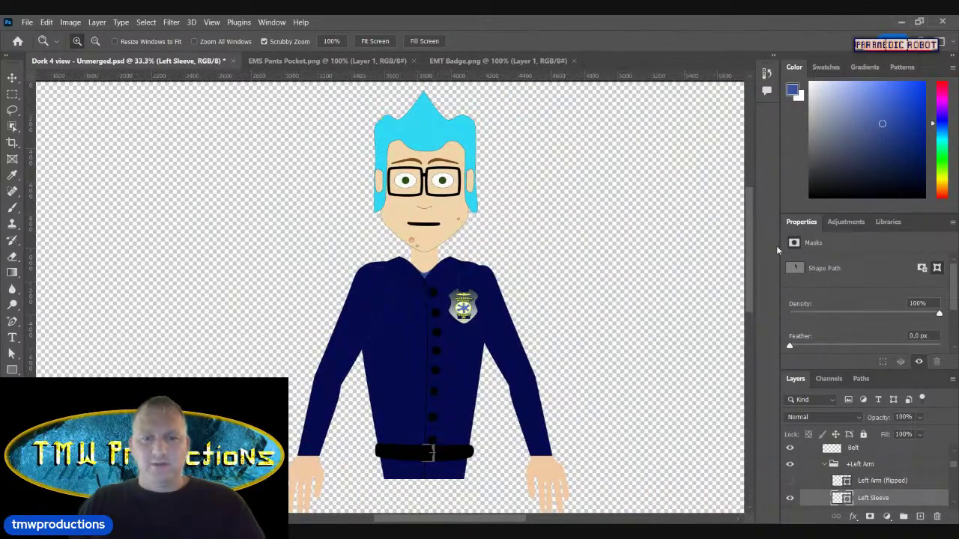
{"action": "left_click_drag", "start_coordinate": [745, 249], "coordinate": [744, 269]}
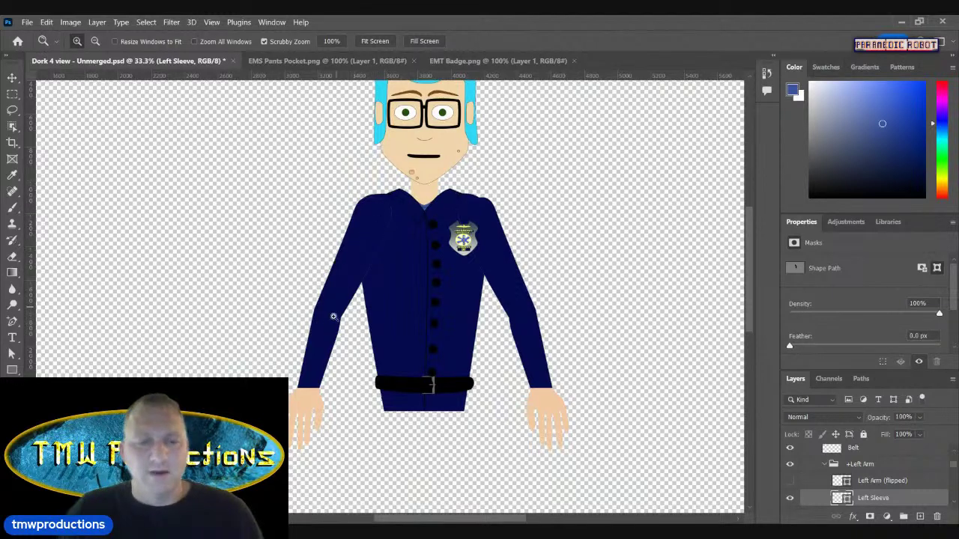
Step: Collapse the +Left Arm group and hide the original Right Arm layer beneath Right Sleeve
{"action": "scroll", "coordinate": [854, 480], "scroll_direction": "up", "scroll_amount": 1}
{"action": "left_click", "coordinate": [823, 484]}
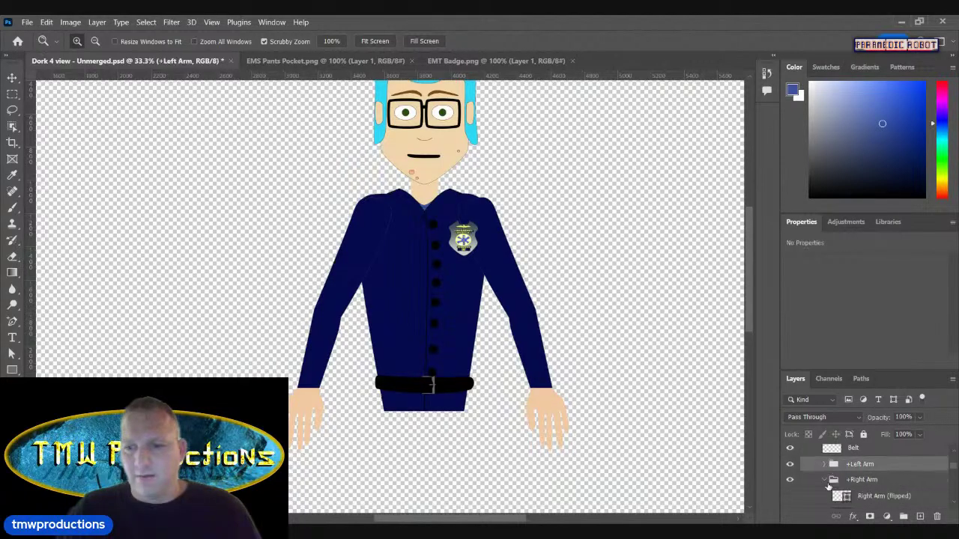
{"action": "scroll", "coordinate": [817, 489], "scroll_direction": "down", "scroll_amount": 2}
{"action": "left_click", "coordinate": [791, 480]}
{"action": "left_click", "coordinate": [791, 496]}
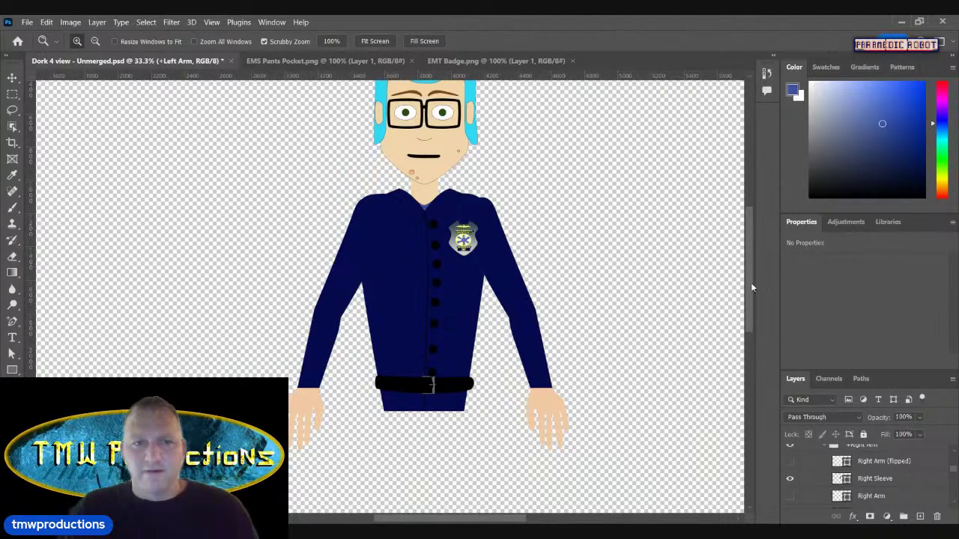
Step: Move the Emt Badge layer into the Front Body group, directly above Left Collar and beneath the arm groups
{"action": "left_click_drag", "start_coordinate": [759, 288], "coordinate": [755, 272]}
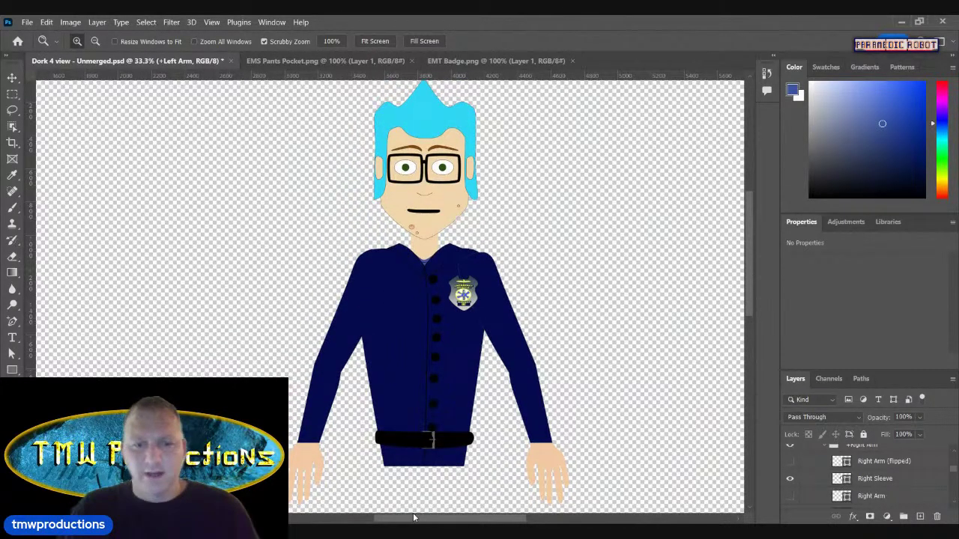
{"action": "left_click_drag", "start_coordinate": [413, 522], "coordinate": [420, 522]}
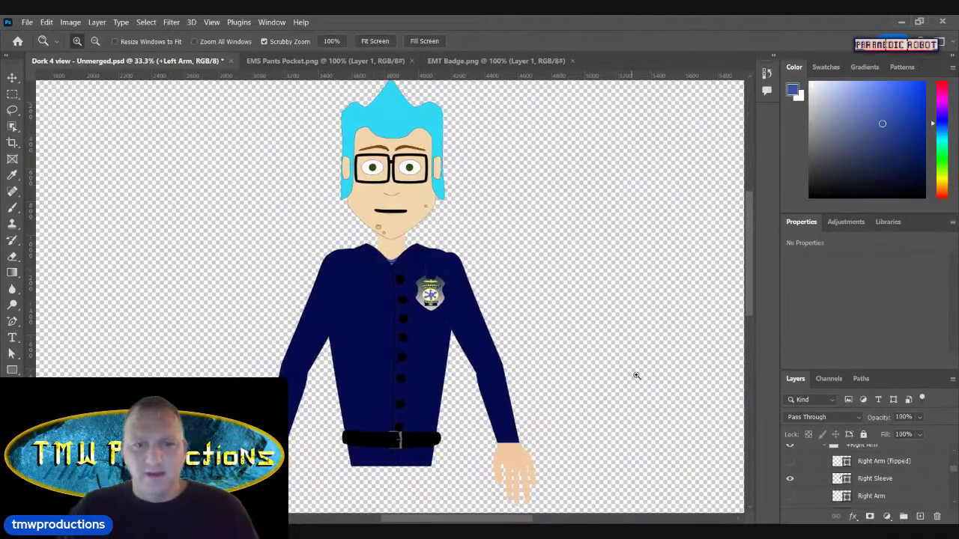
{"action": "left_click", "coordinate": [436, 315]}
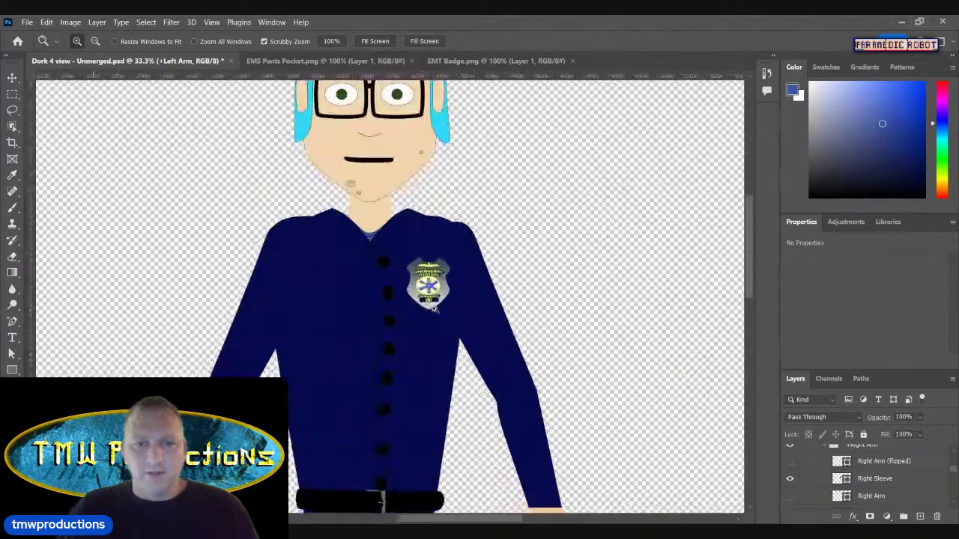
{"action": "left_click", "coordinate": [439, 308]}
{"action": "scroll", "coordinate": [847, 468], "scroll_direction": "up", "scroll_amount": 5}
{"action": "scroll", "coordinate": [848, 470], "scroll_direction": "down", "scroll_amount": 2}
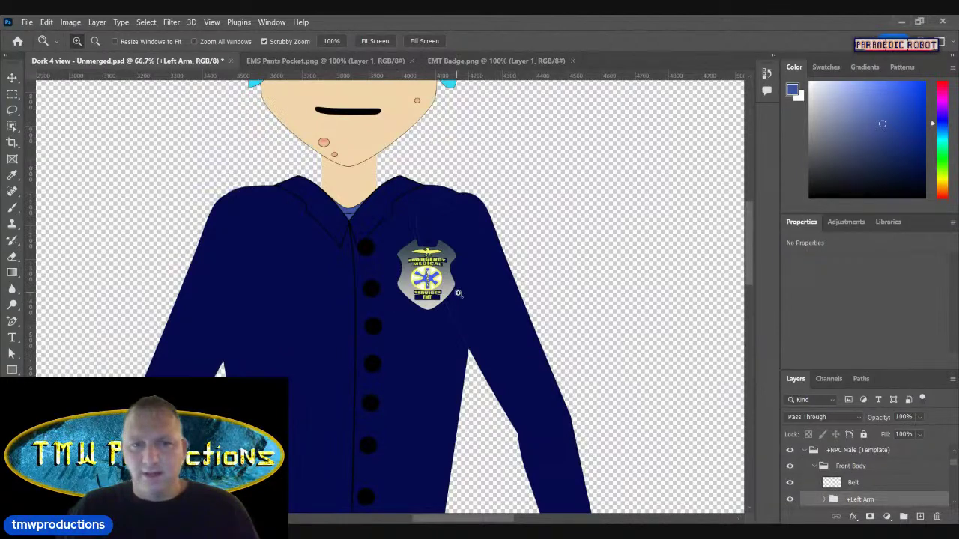
{"action": "left_click", "coordinate": [12, 77]}
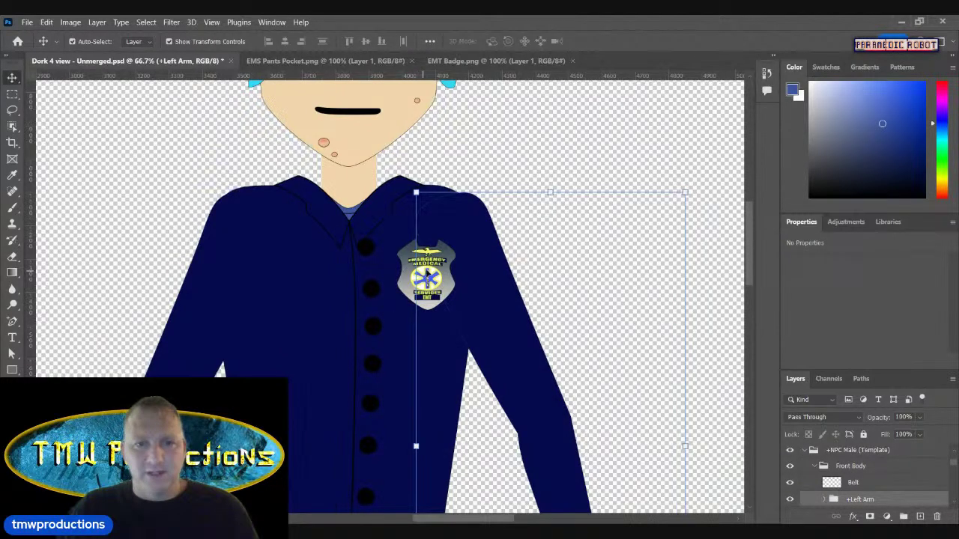
{"action": "left_click", "coordinate": [427, 275]}
{"action": "scroll", "coordinate": [836, 459], "scroll_direction": "up", "scroll_amount": 1}
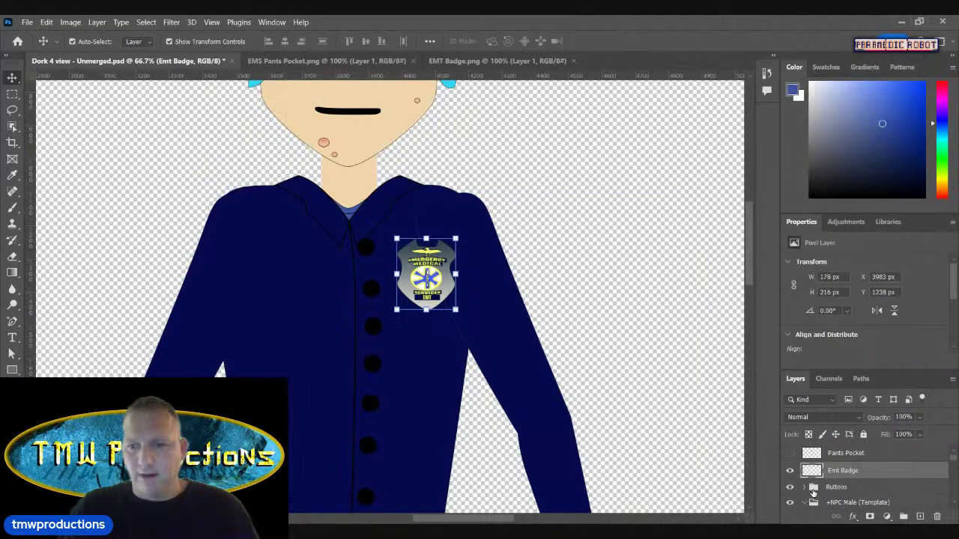
{"action": "scroll", "coordinate": [813, 492], "scroll_direction": "down", "scroll_amount": 1}
{"action": "scroll", "coordinate": [824, 480], "scroll_direction": "up", "scroll_amount": 1}
{"action": "scroll", "coordinate": [839, 502], "scroll_direction": "down", "scroll_amount": 5}
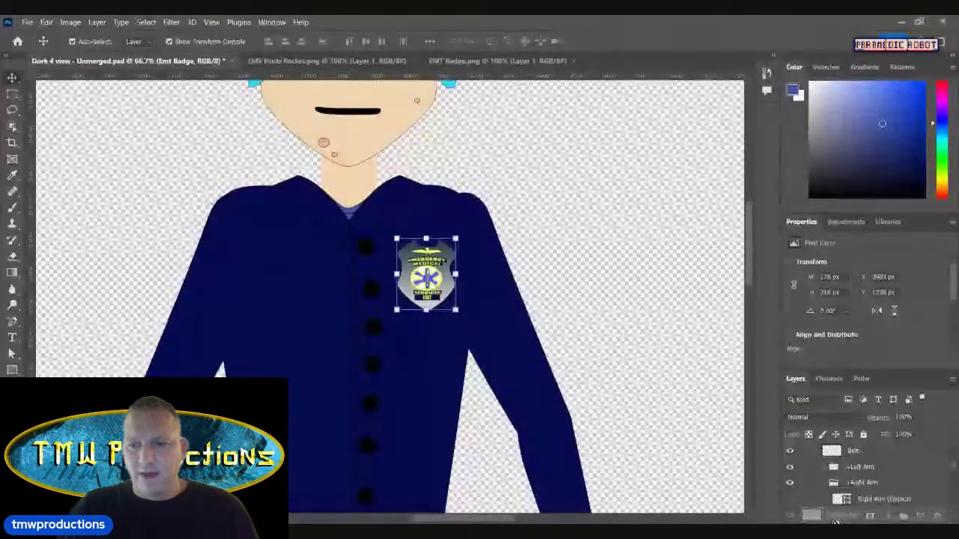
{"action": "left_click_drag", "start_coordinate": [839, 505], "coordinate": [851, 474]}
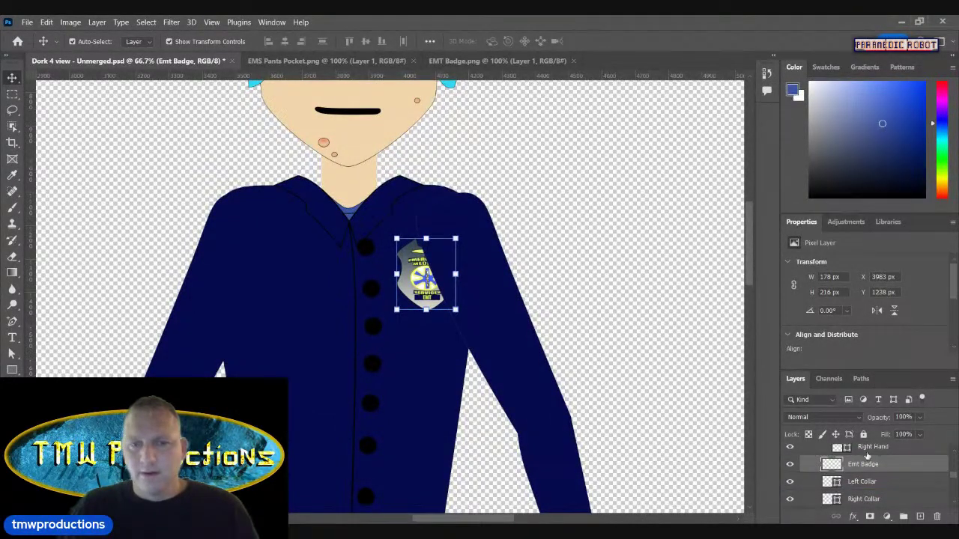
{"action": "left_click", "coordinate": [861, 448]}
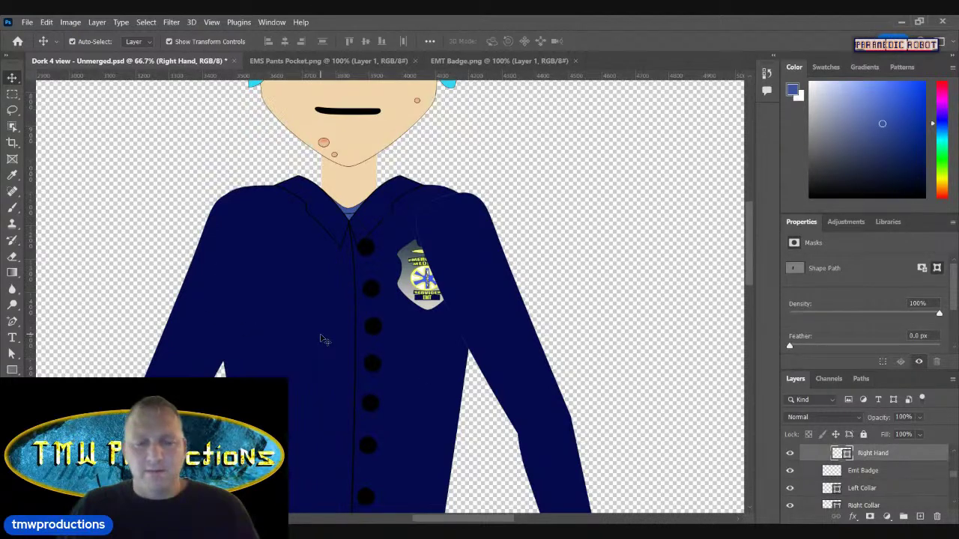
Step: Examine the uniformed front view from head to hands, including how the badge sits against the sleeve
{"action": "left_click_drag", "start_coordinate": [745, 242], "coordinate": [765, 190]}
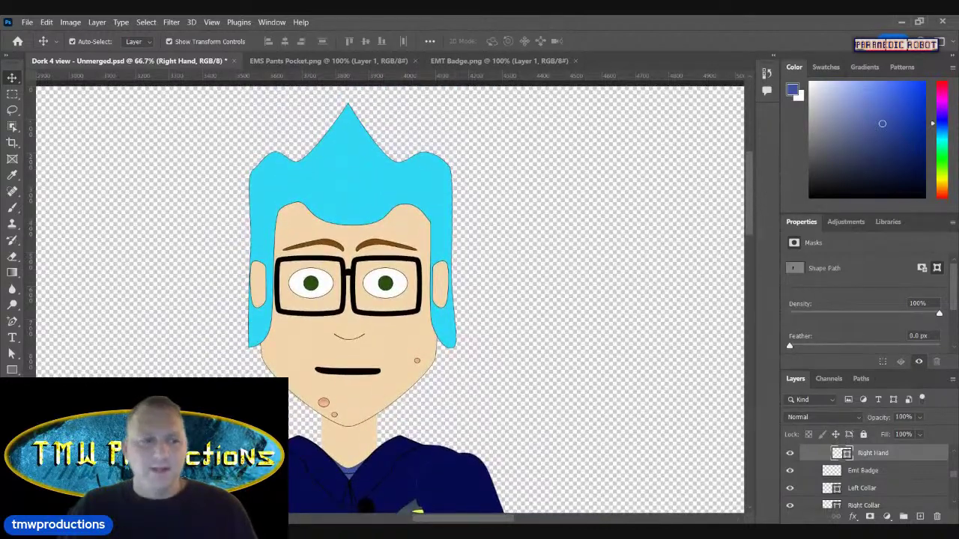
{"action": "key", "text": "z"}
{"action": "left_click", "coordinate": [338, 395], "text": "alt"}
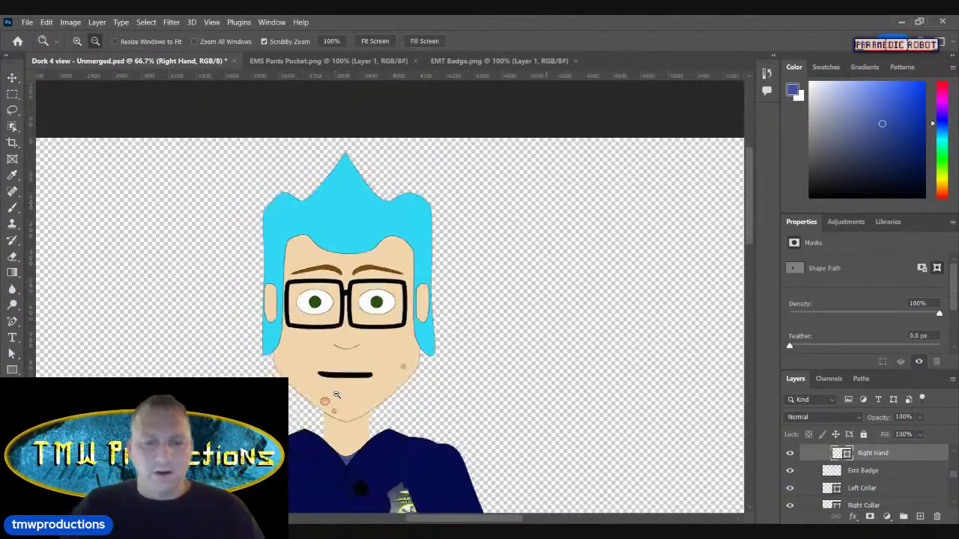
{"action": "left_click", "coordinate": [338, 395], "text": "alt"}
{"action": "left_click_drag", "start_coordinate": [747, 234], "coordinate": [727, 269]}
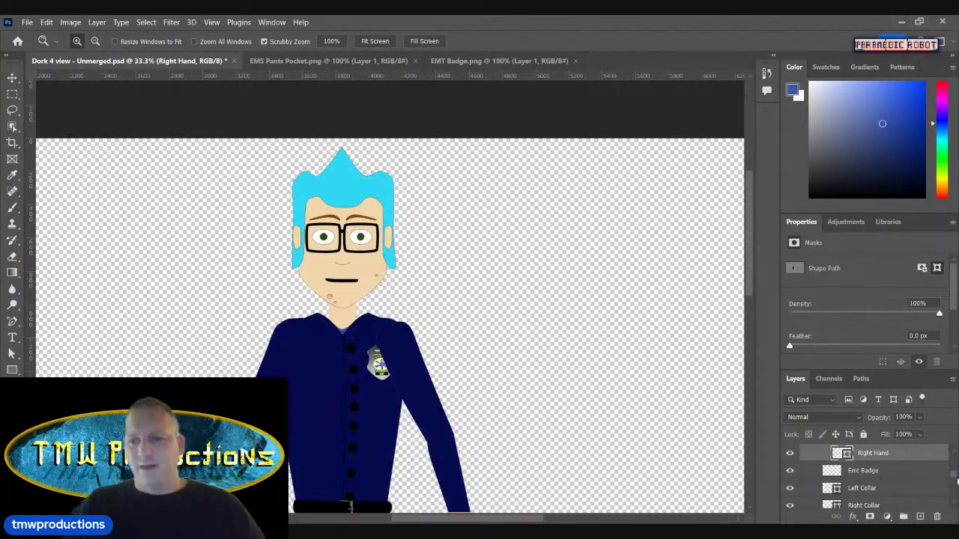
{"action": "left_click_drag", "start_coordinate": [954, 480], "coordinate": [955, 457]}
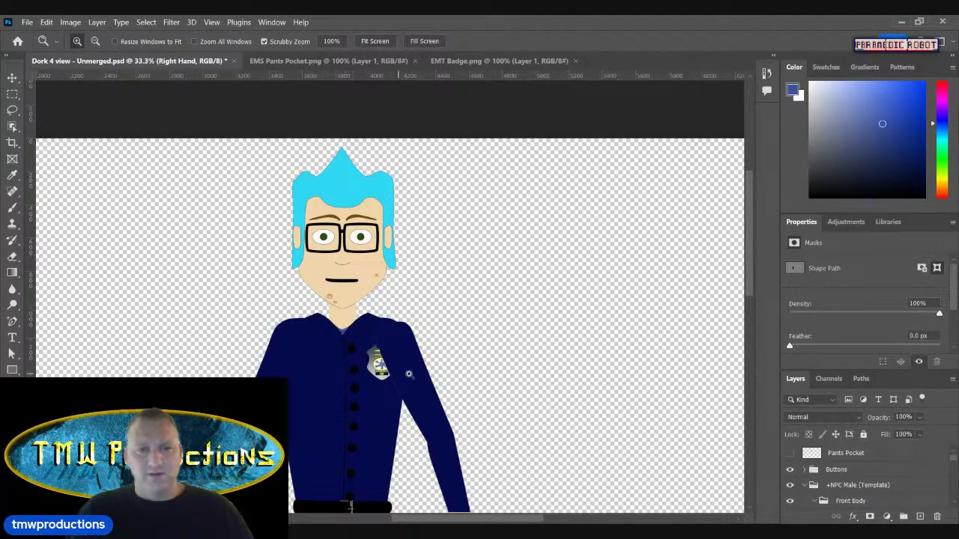
{"action": "left_click_drag", "start_coordinate": [749, 245], "coordinate": [749, 243]}
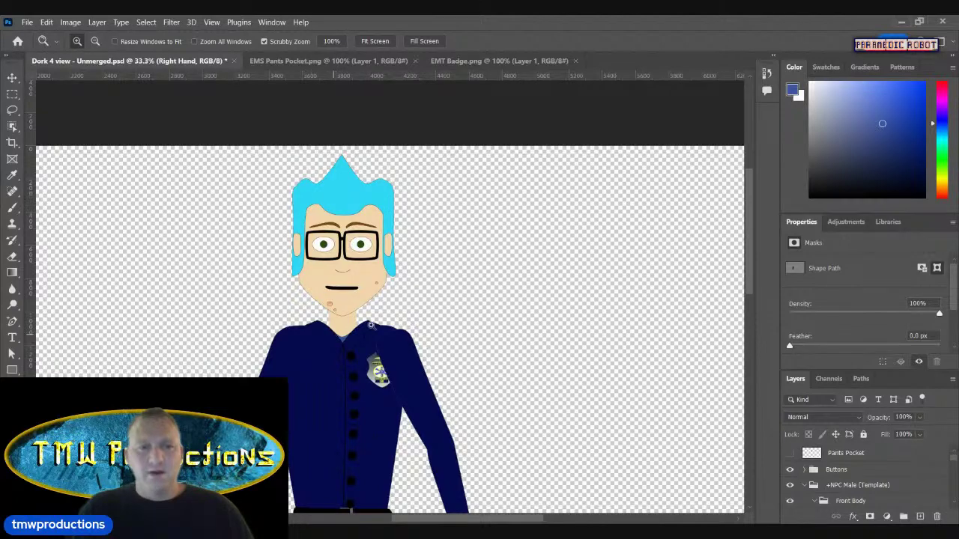
{"action": "left_click_drag", "start_coordinate": [749, 245], "coordinate": [750, 291]}
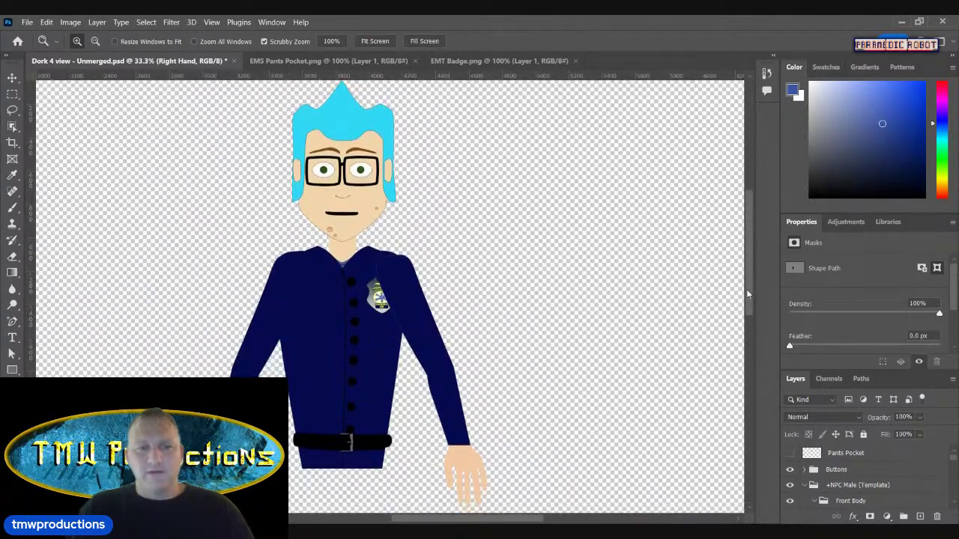
{"action": "left_click", "coordinate": [309, 343]}
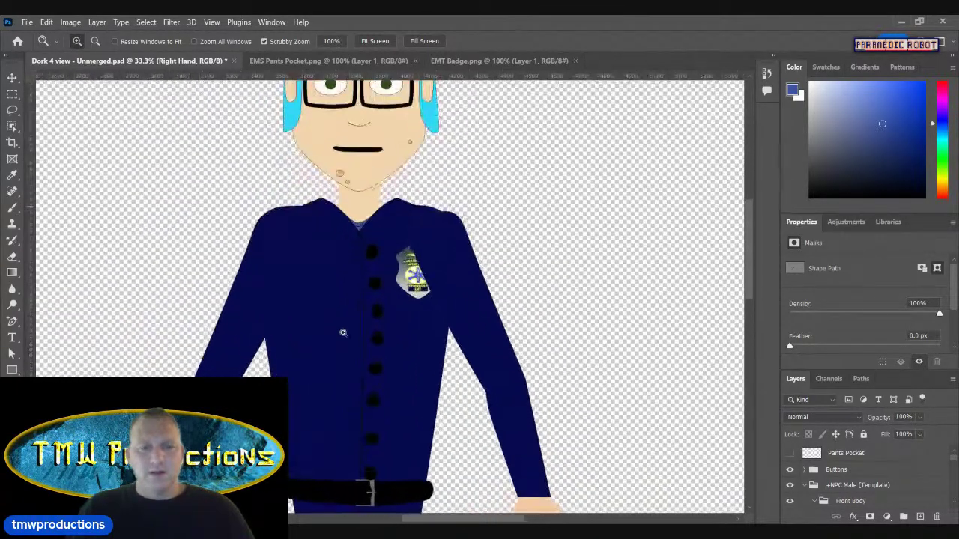
{"action": "left_click", "coordinate": [435, 297], "text": "alt"}
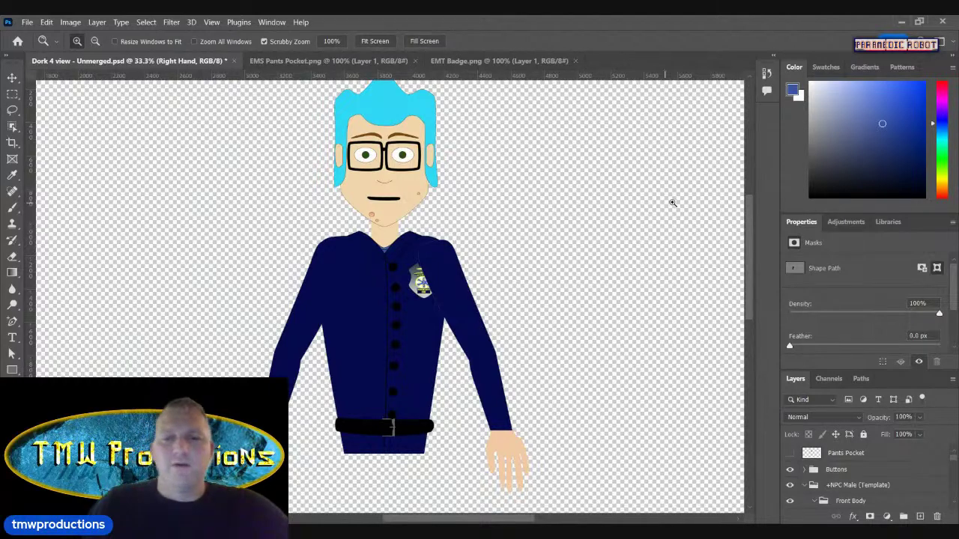
{"action": "left_click_drag", "start_coordinate": [749, 211], "coordinate": [750, 204]}
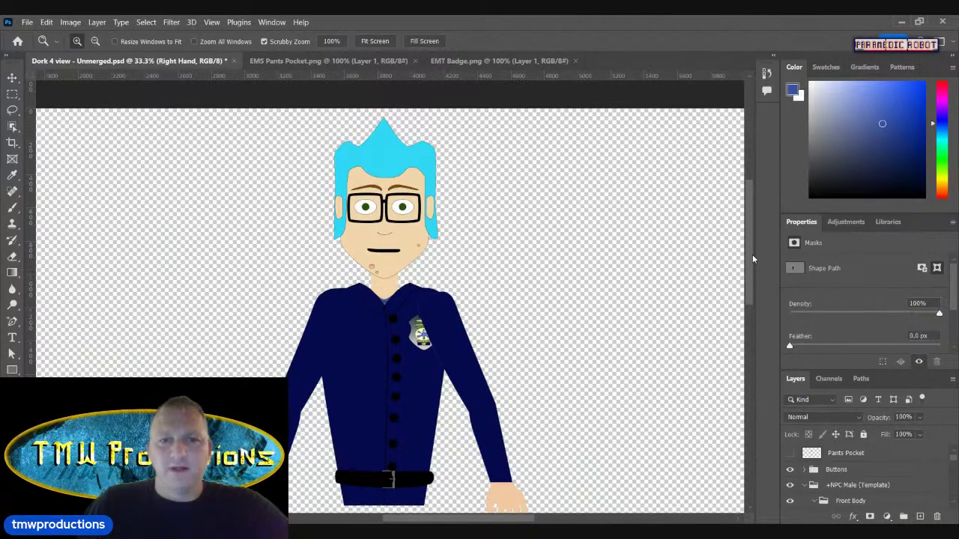
{"action": "left_click_drag", "start_coordinate": [752, 254], "coordinate": [753, 246]}
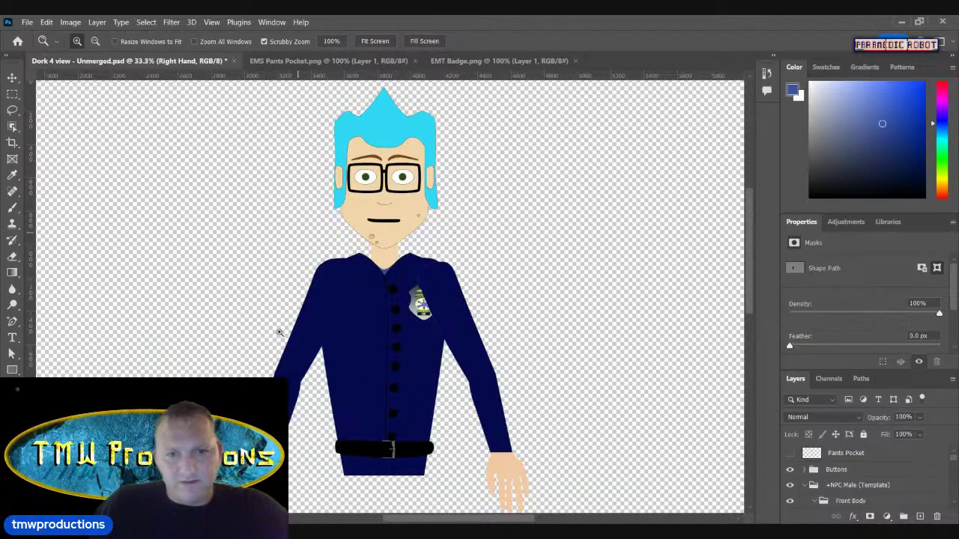
{"action": "left_click_drag", "start_coordinate": [749, 292], "coordinate": [748, 293]}
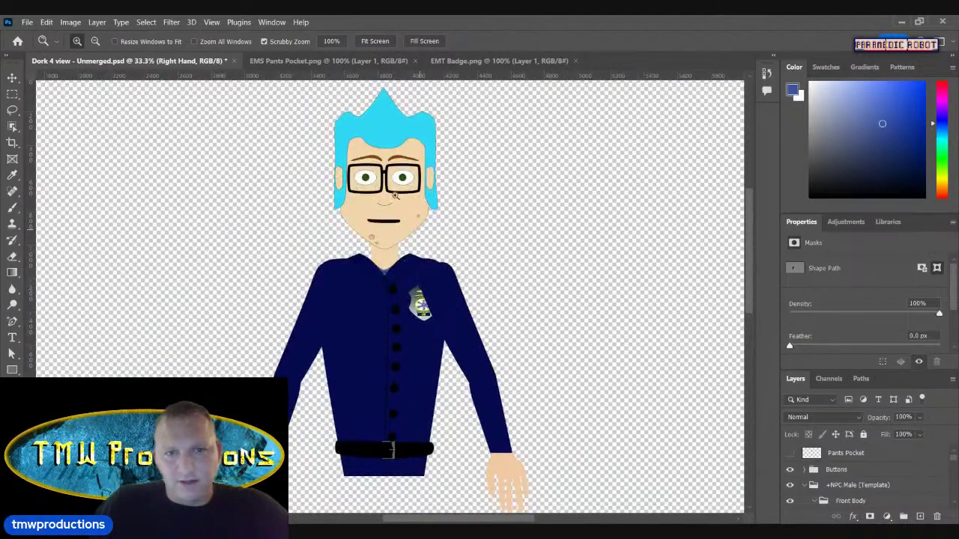